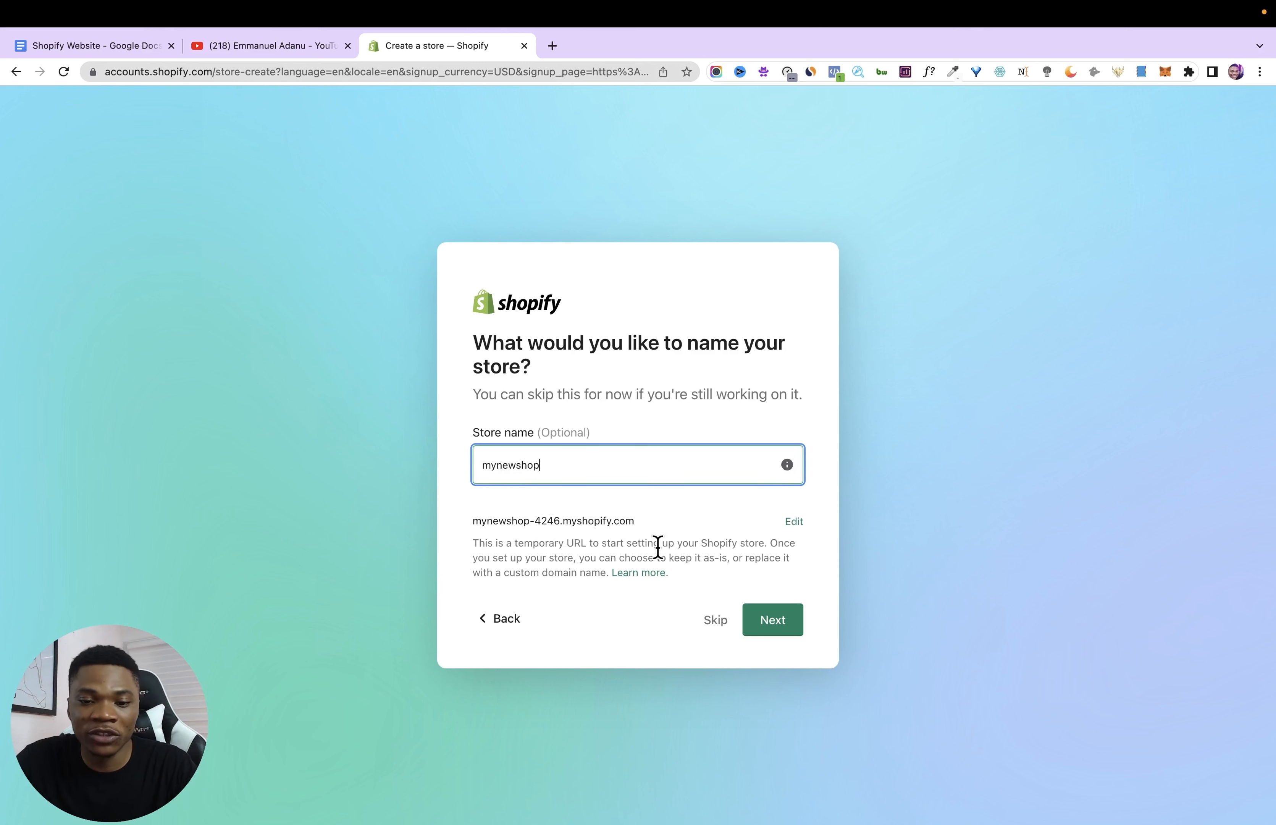
Keep the store name mynewshop with the temporary address mynewshop-4246 and accept Nigeria as the business location.
left_click(791, 520)
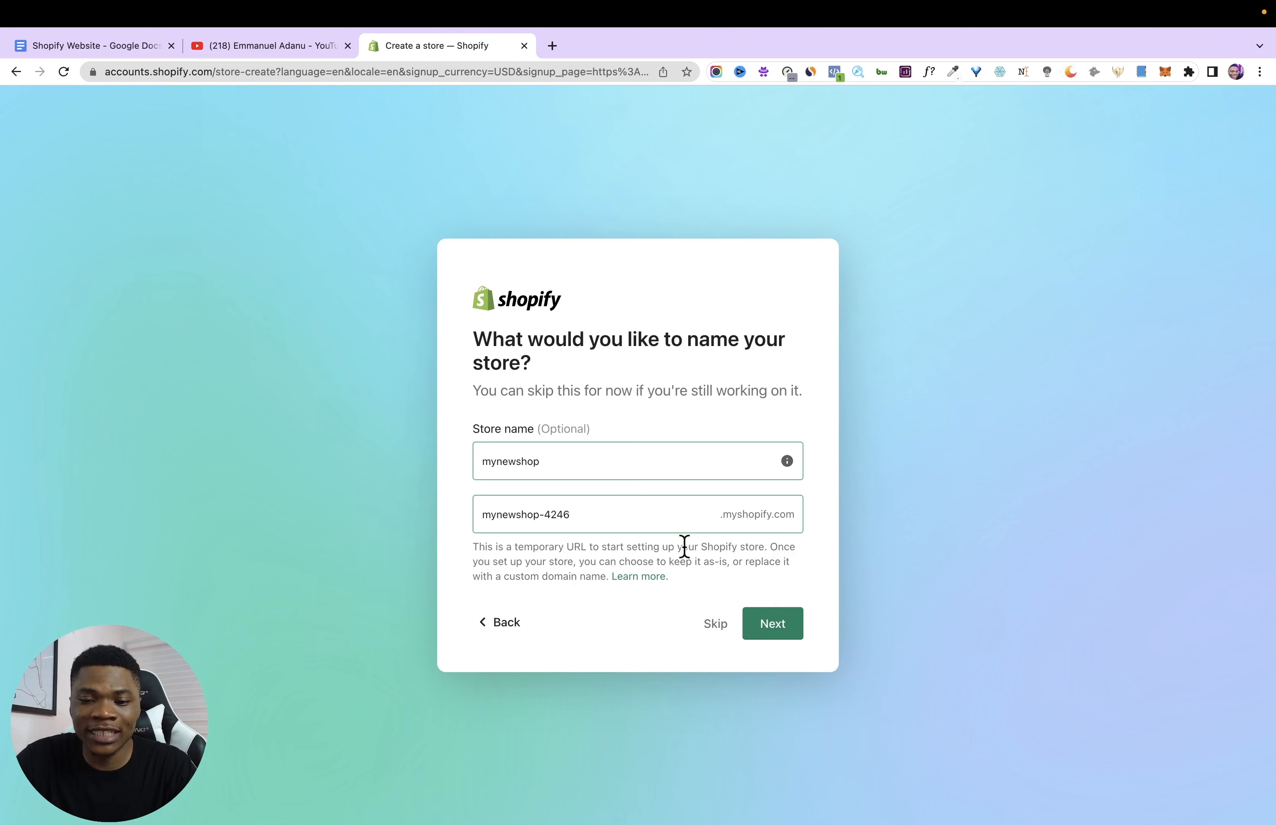
left_click(786, 638)
mouse_move(769, 799)
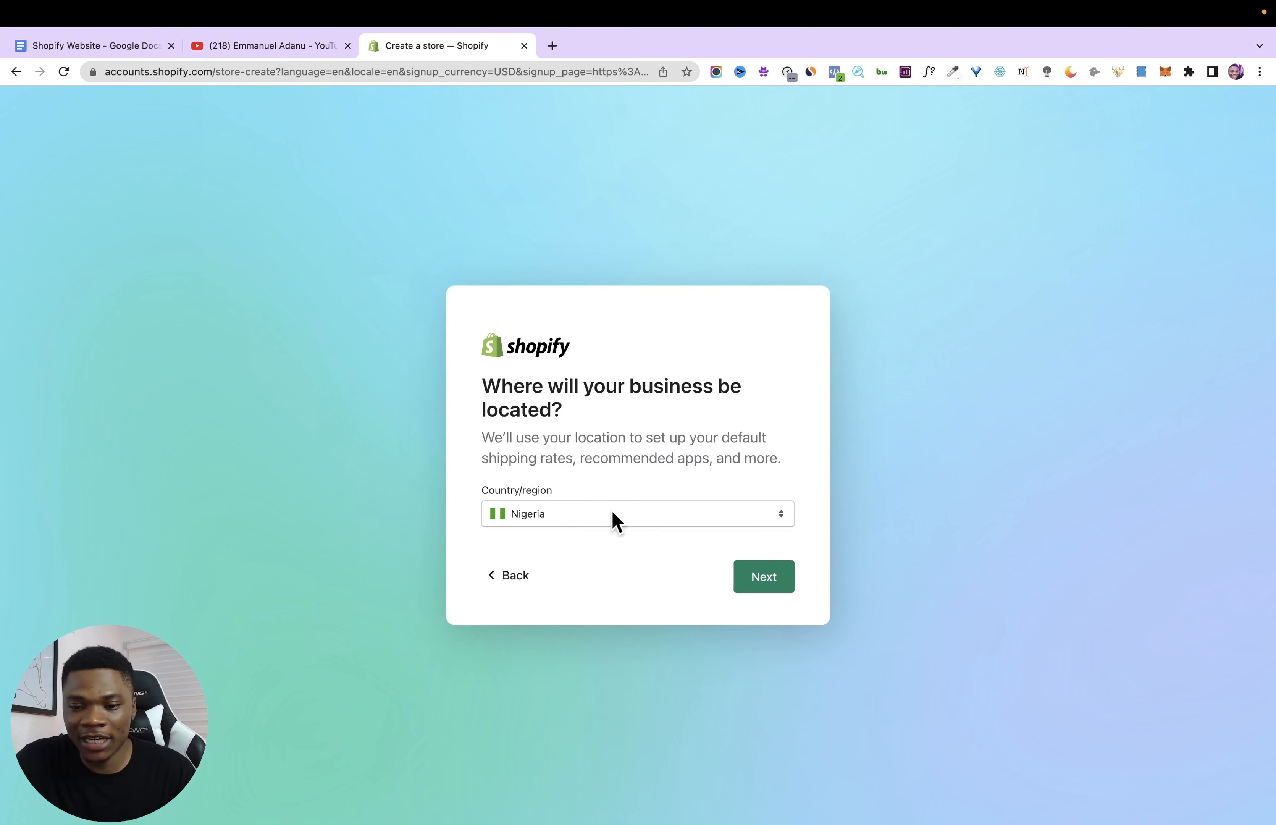
left_click(764, 584)
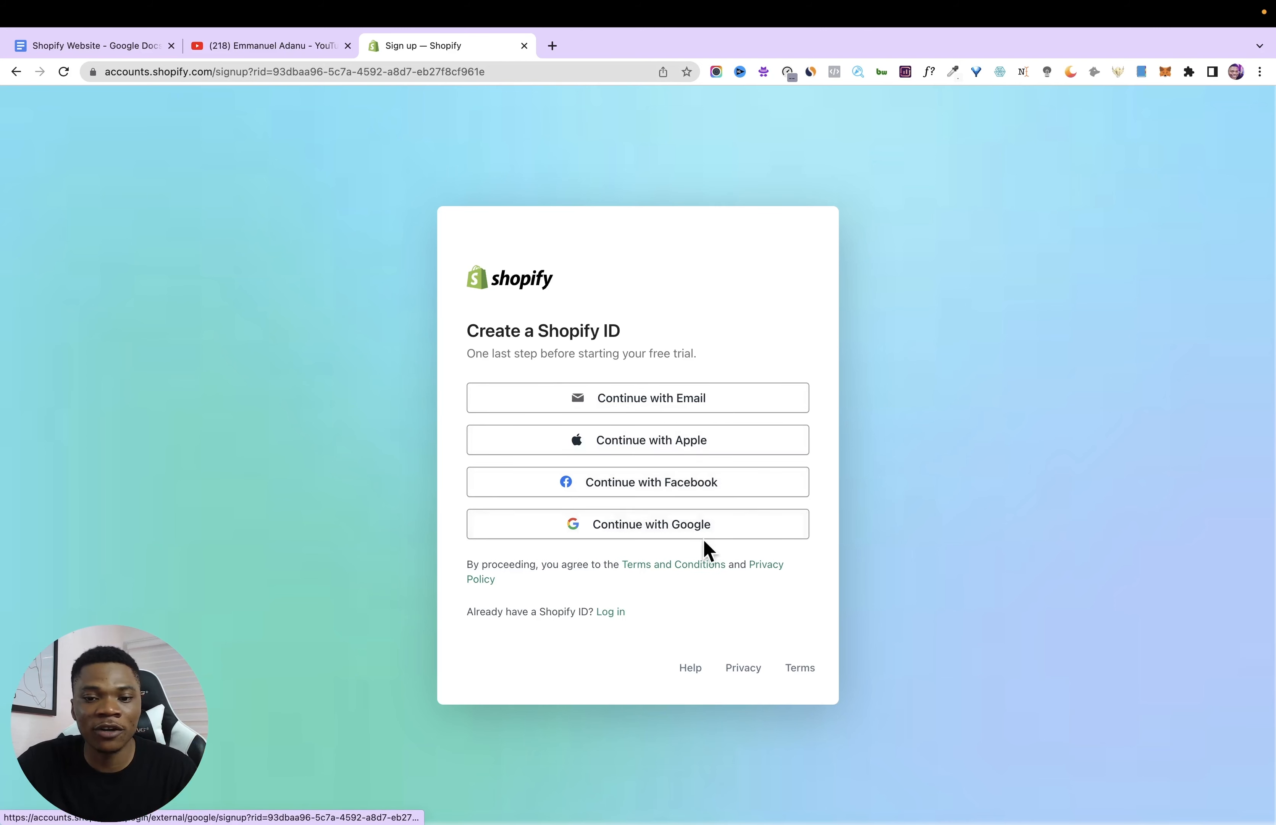
Create the Shopify ID with an existing Google account and collapse the trial notice in the store admin.
left_click(668, 525)
left_click(602, 460)
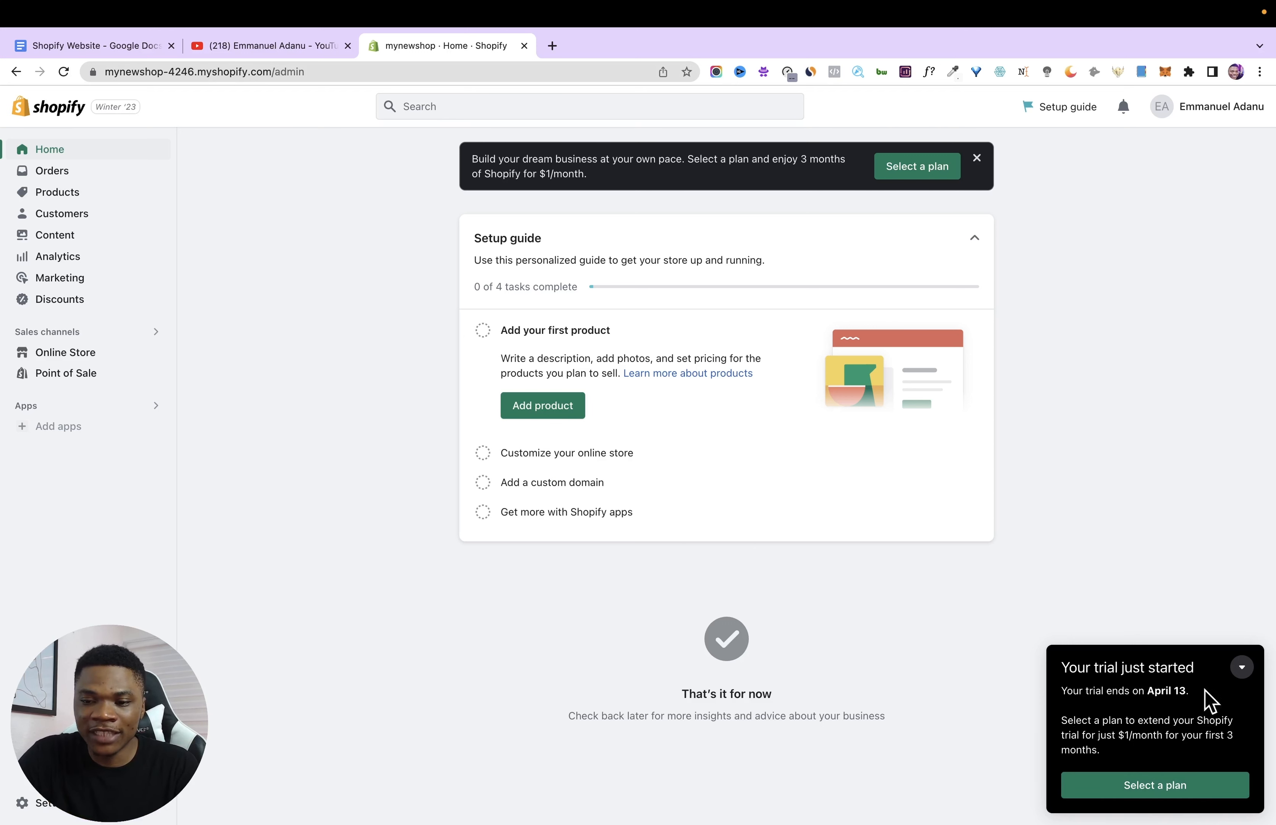
left_click(1243, 668)
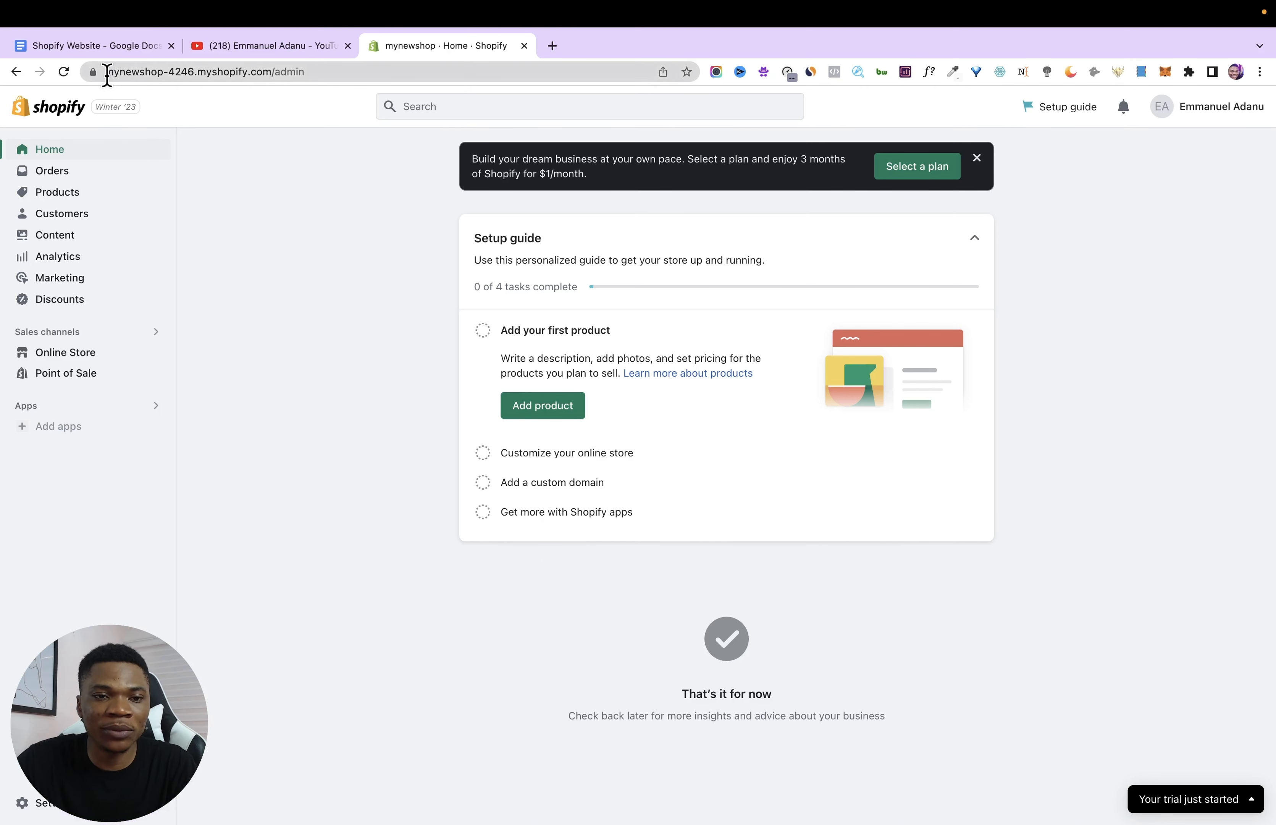
Open the storefront at mynewshop-4246.myshopify.com in a new browser tab and look through its home page.
left_click(107, 74)
key("super+c")
left_click(552, 45)
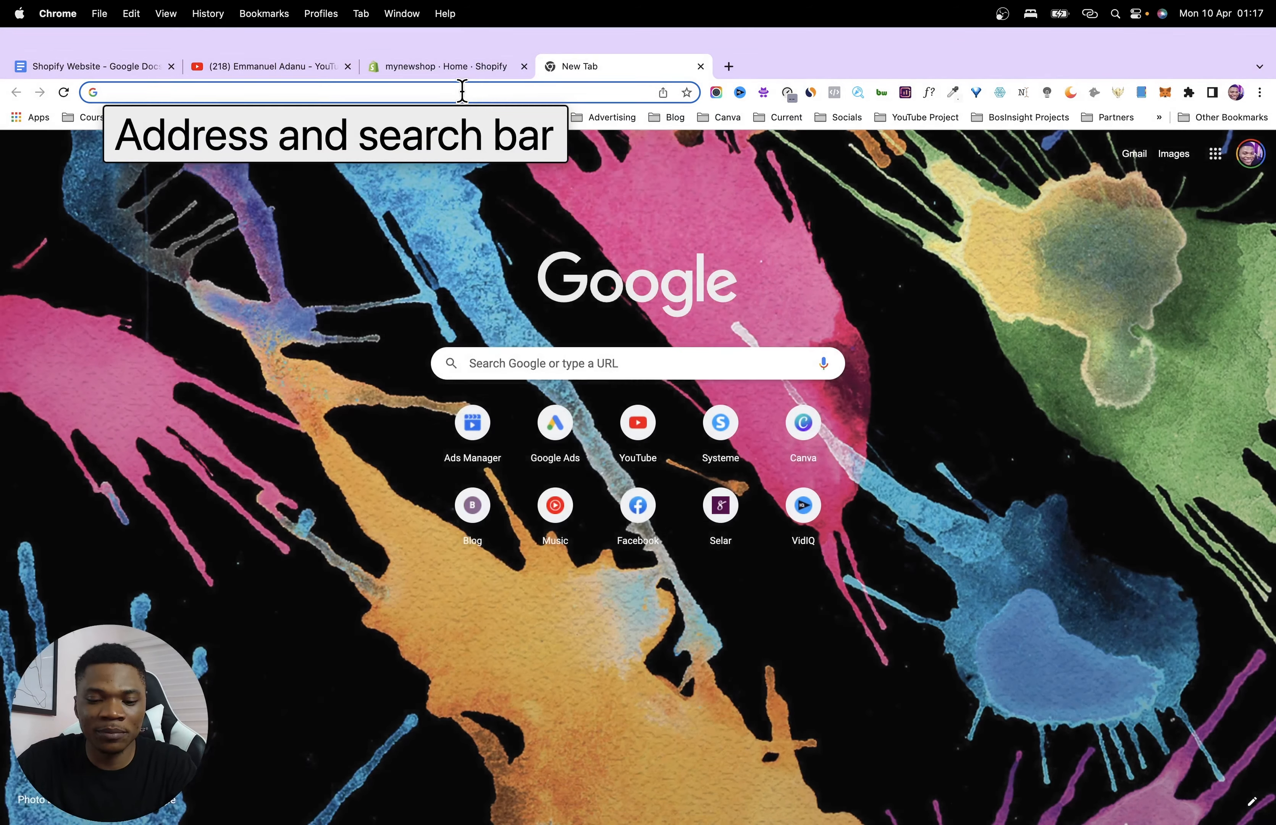
key("super+v")
key("shift+alt+Left")
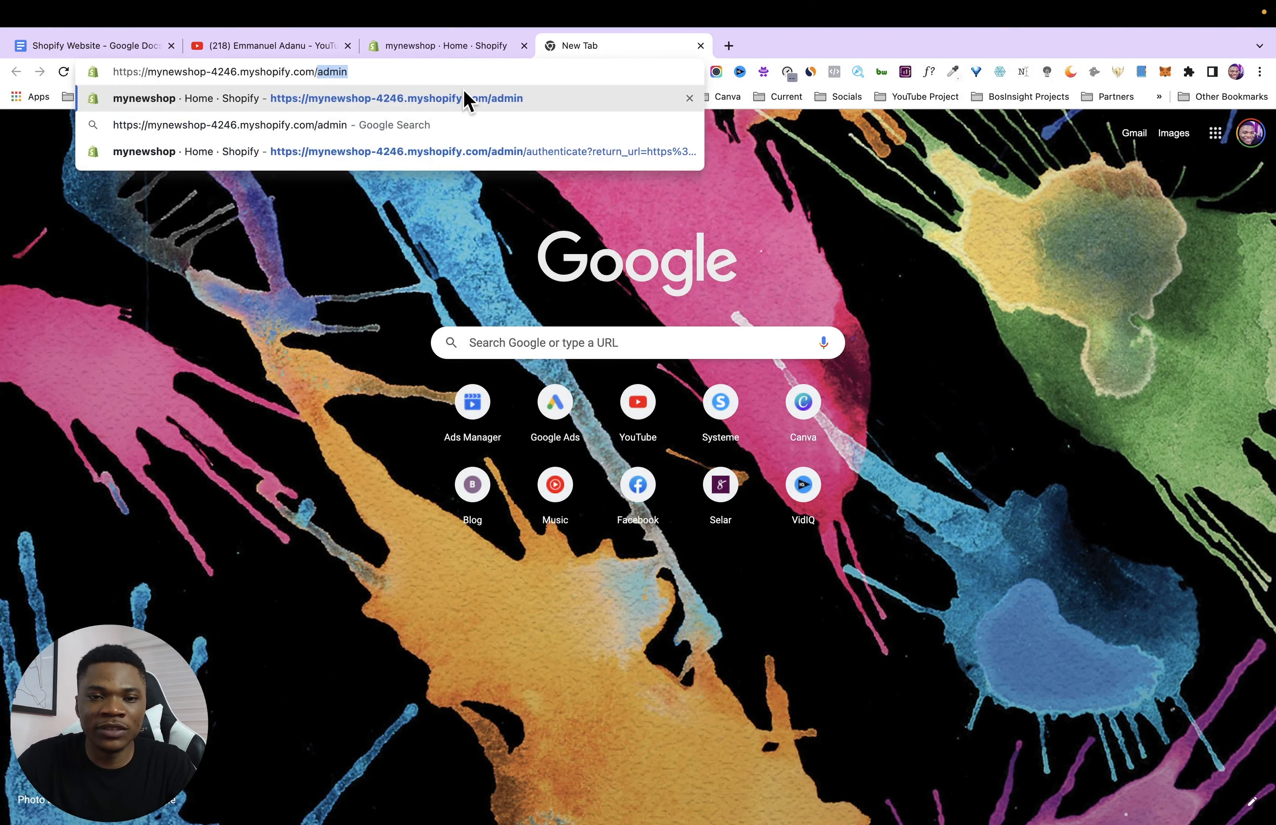
key("BackSpace")
key("Return")
scroll(612, 381, "down", 3)
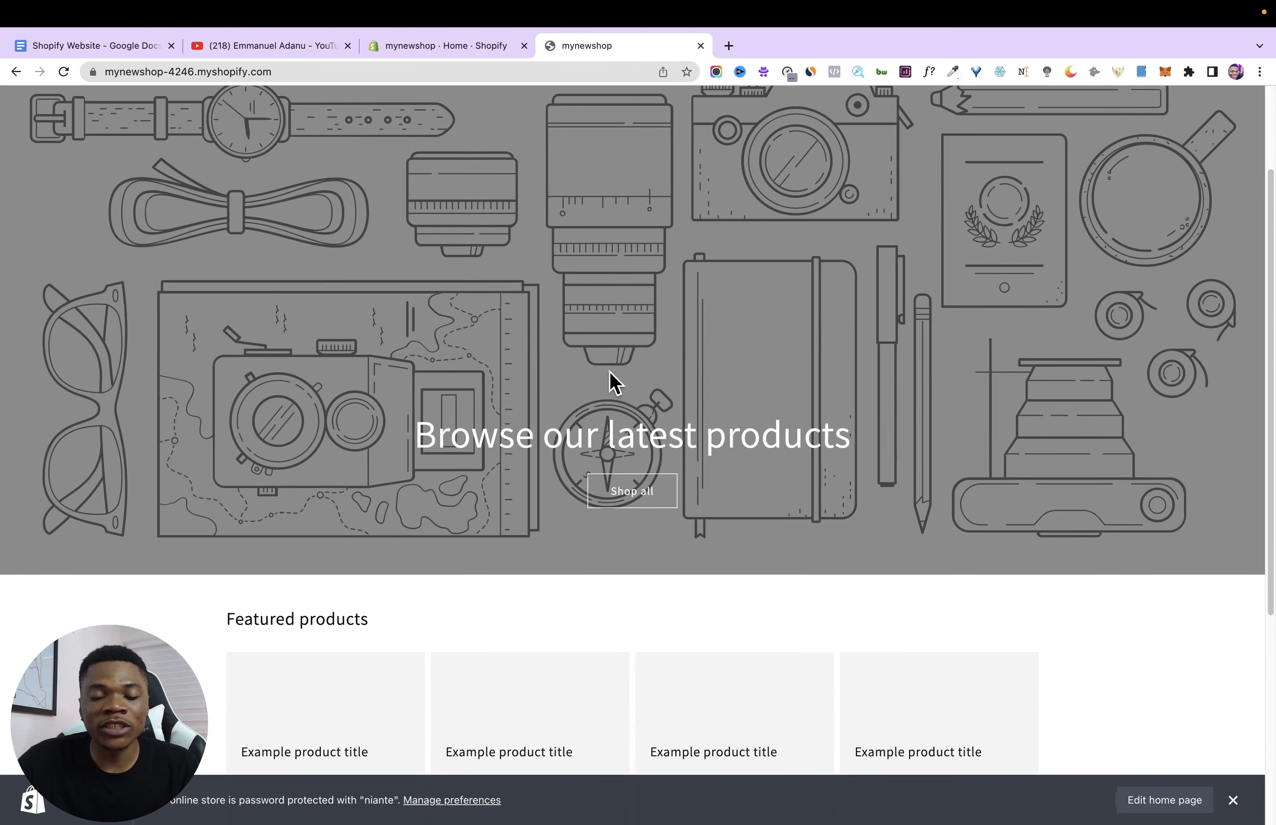
scroll(806, 455, "down", 3)
scroll(806, 455, "up", 5)
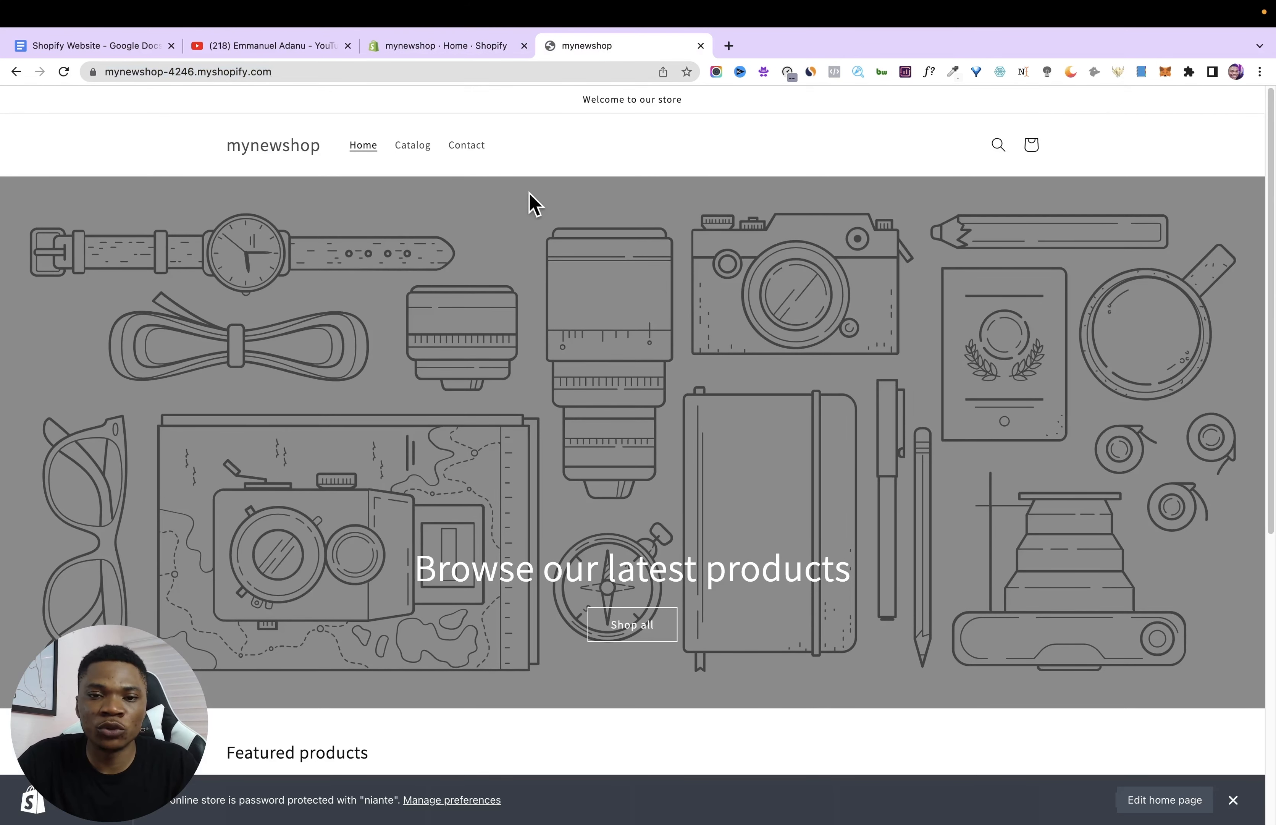
Return to the store admin and open the Online Store themes page with the current Dawn theme.
left_click(467, 48)
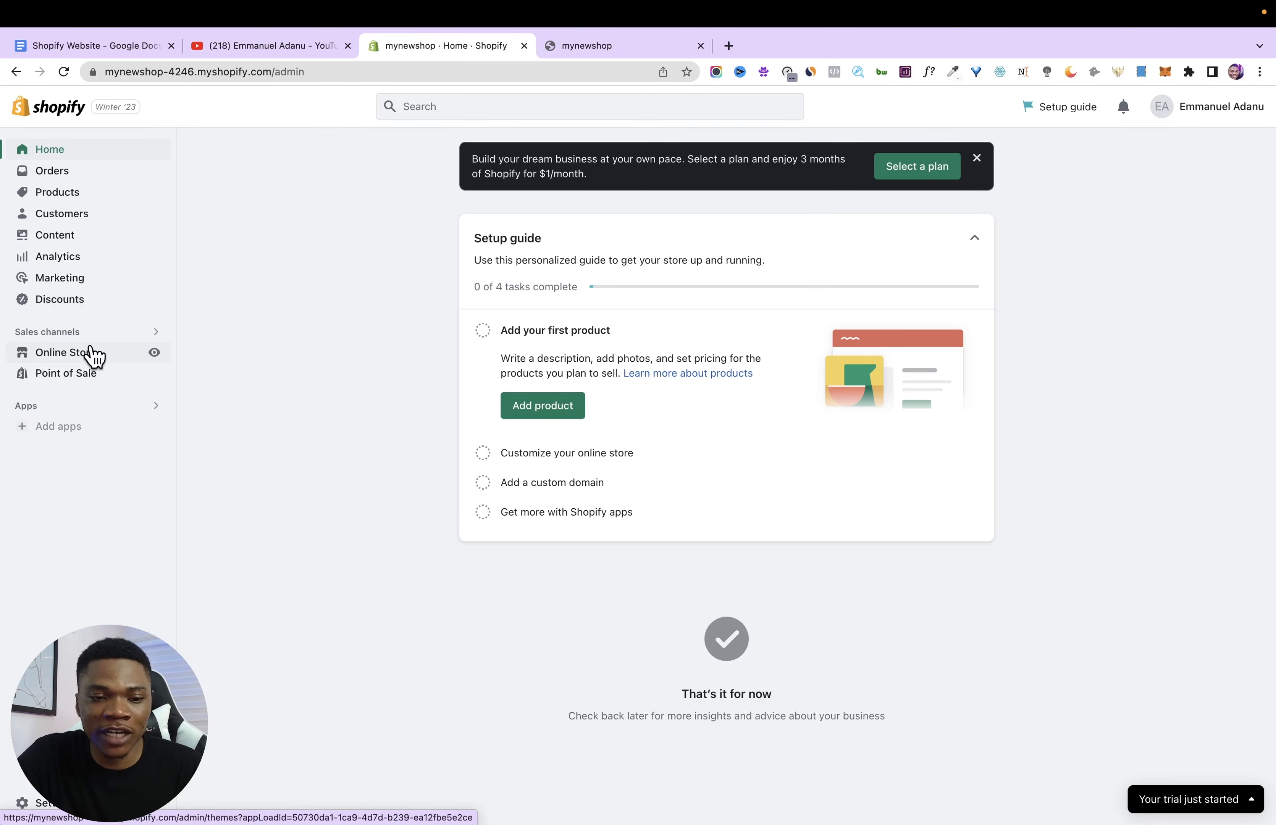
left_click(54, 355)
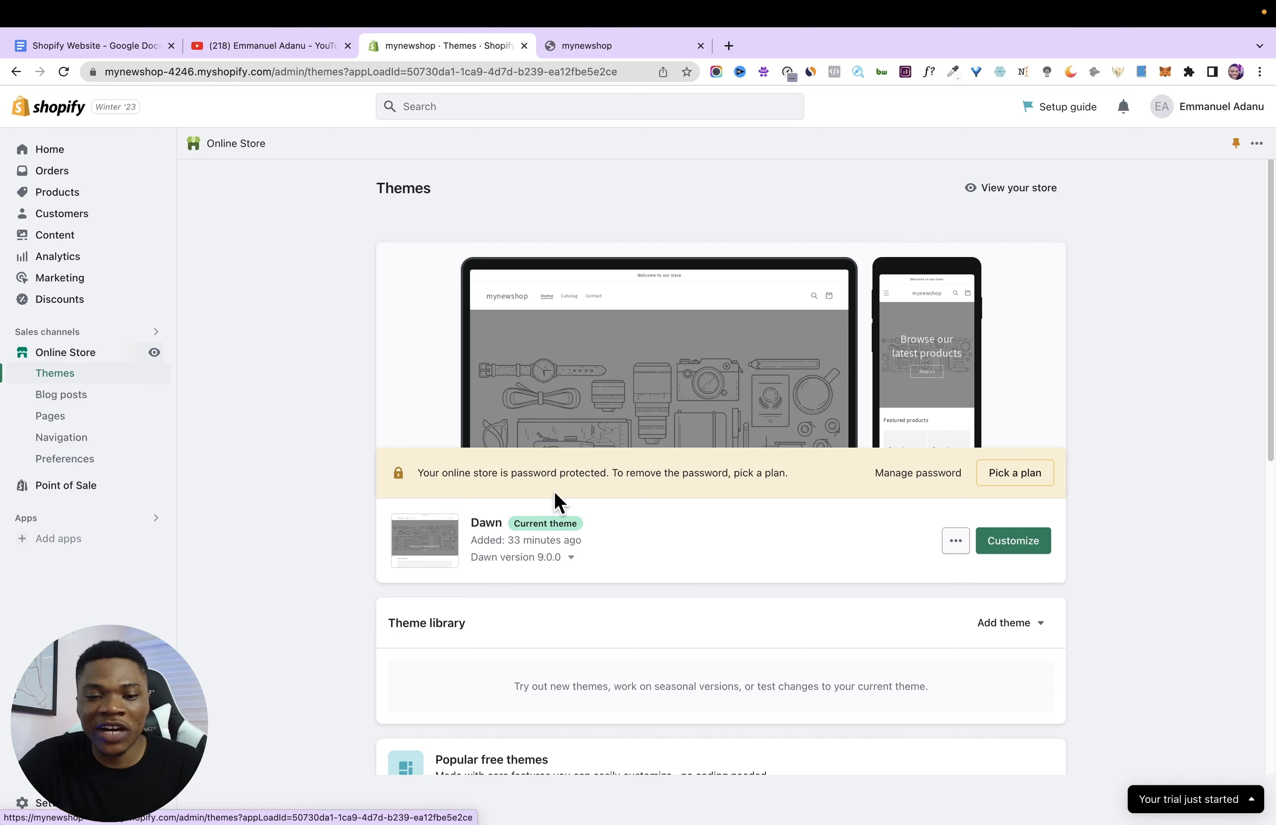
scroll(483, 515, "down", 1)
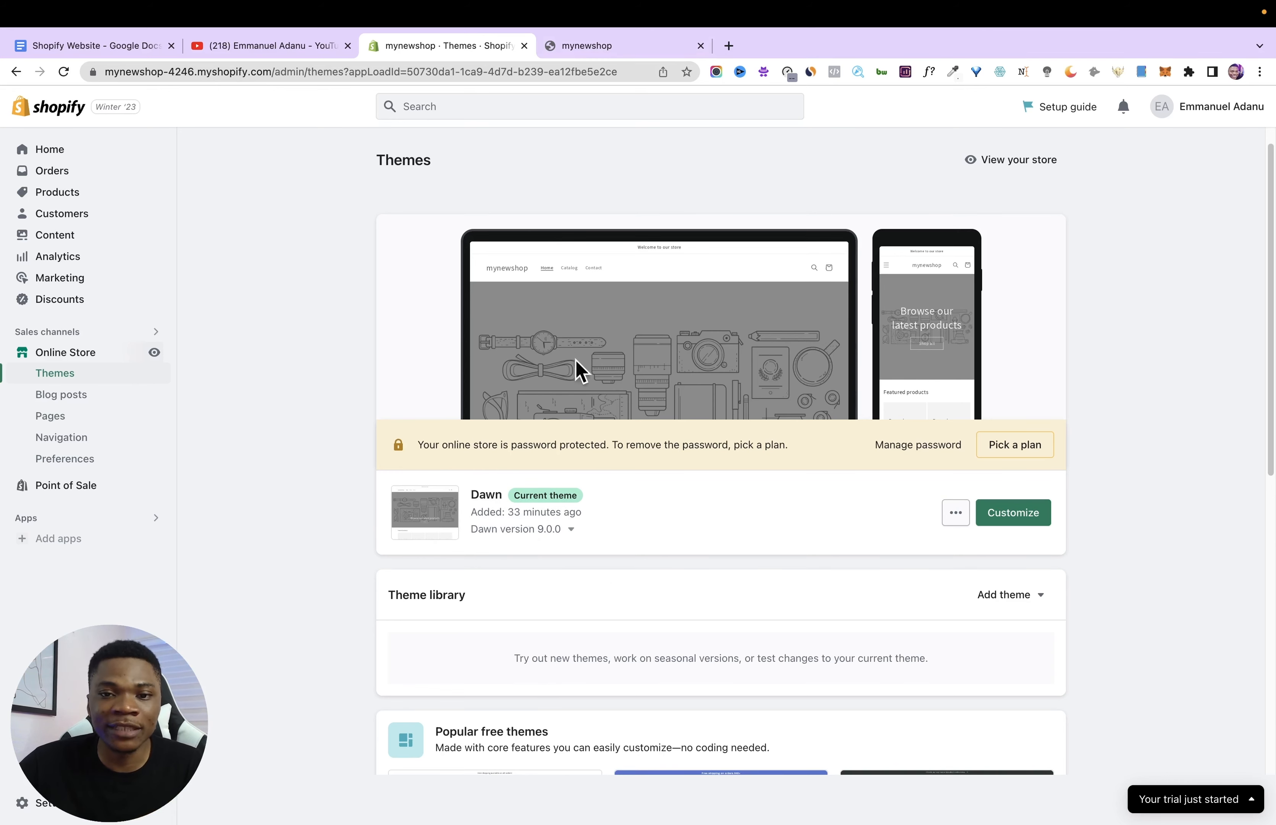
Review the default storefront home page again, from the banner to the featured products and email subscription section.
left_click(593, 48)
scroll(313, 351, "down", 9)
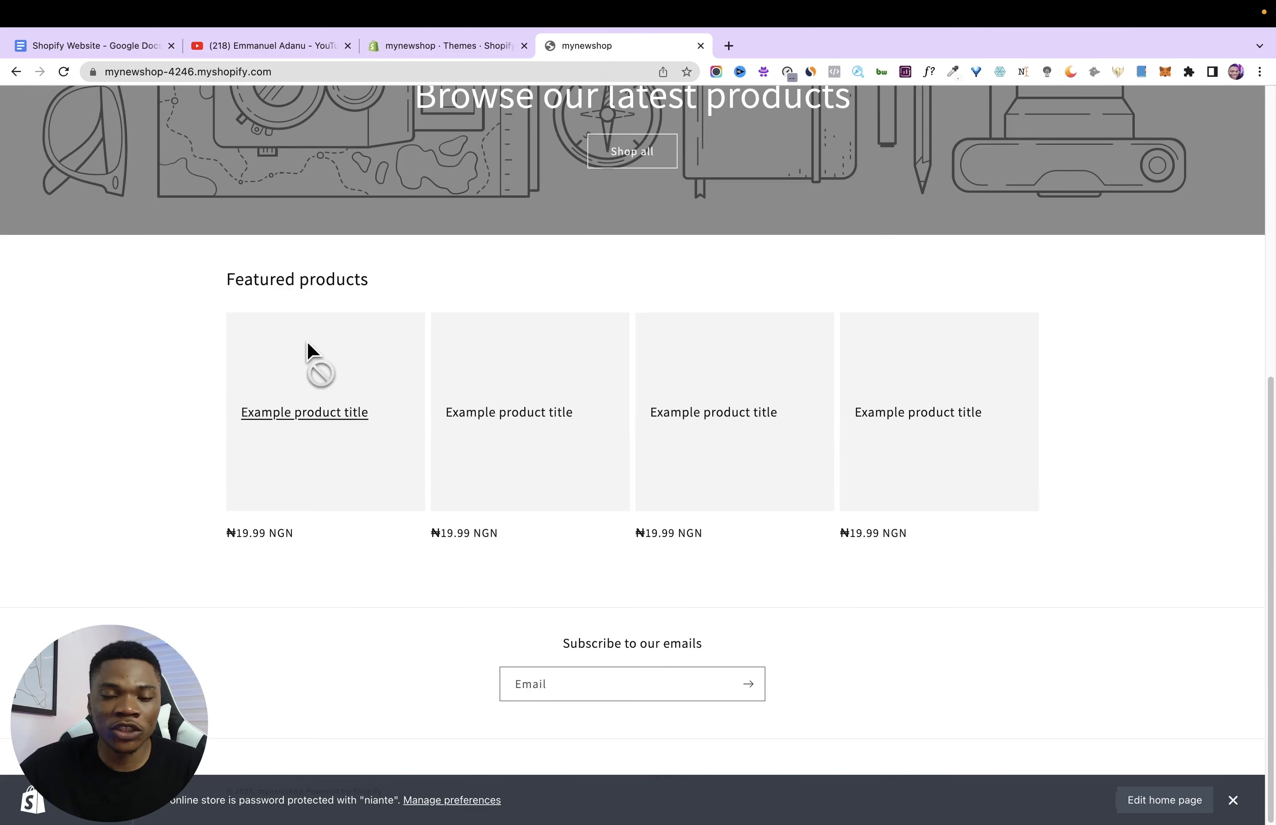
scroll(313, 352, "up", 9)
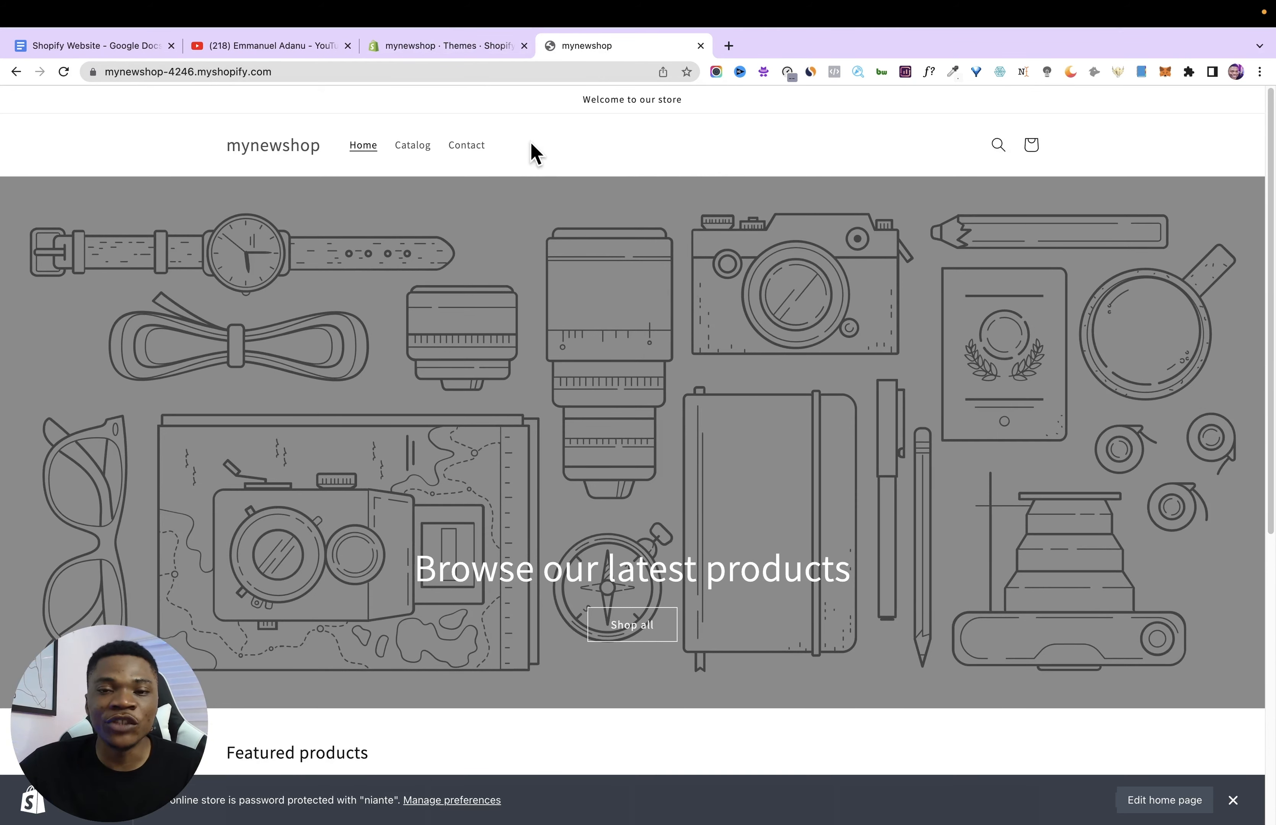
Look through the popular free themes offered on the admin's themes page.
left_click(465, 48)
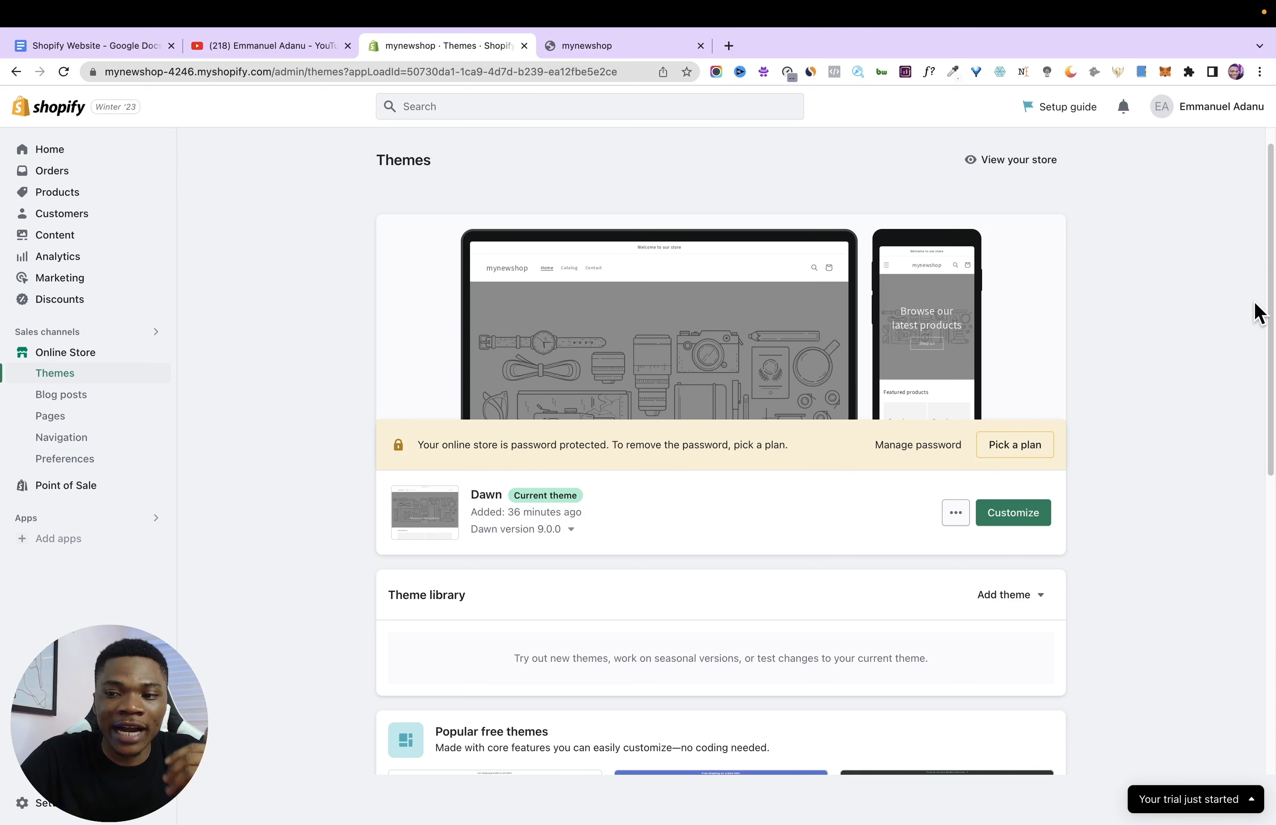
left_click_drag(1266, 302, 1259, 357)
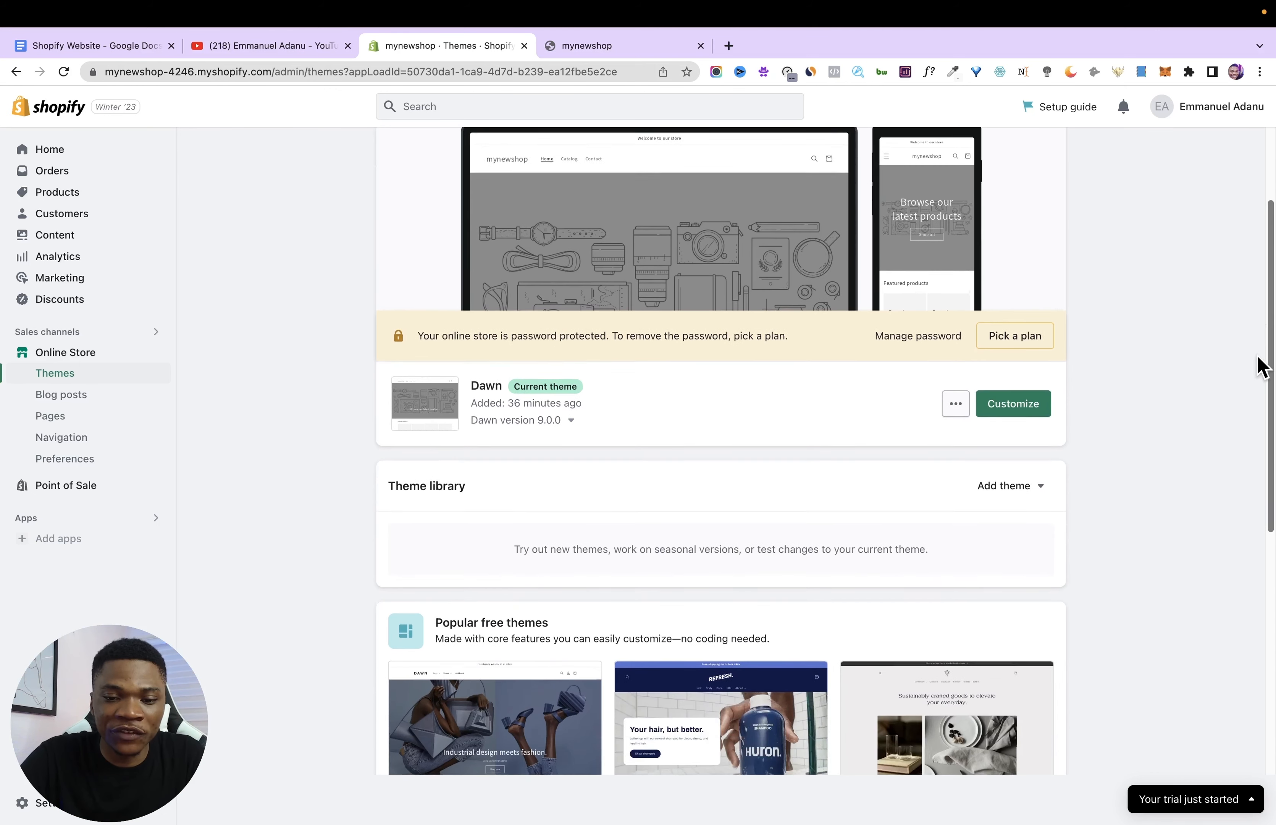
scroll(1258, 367, "down", 6)
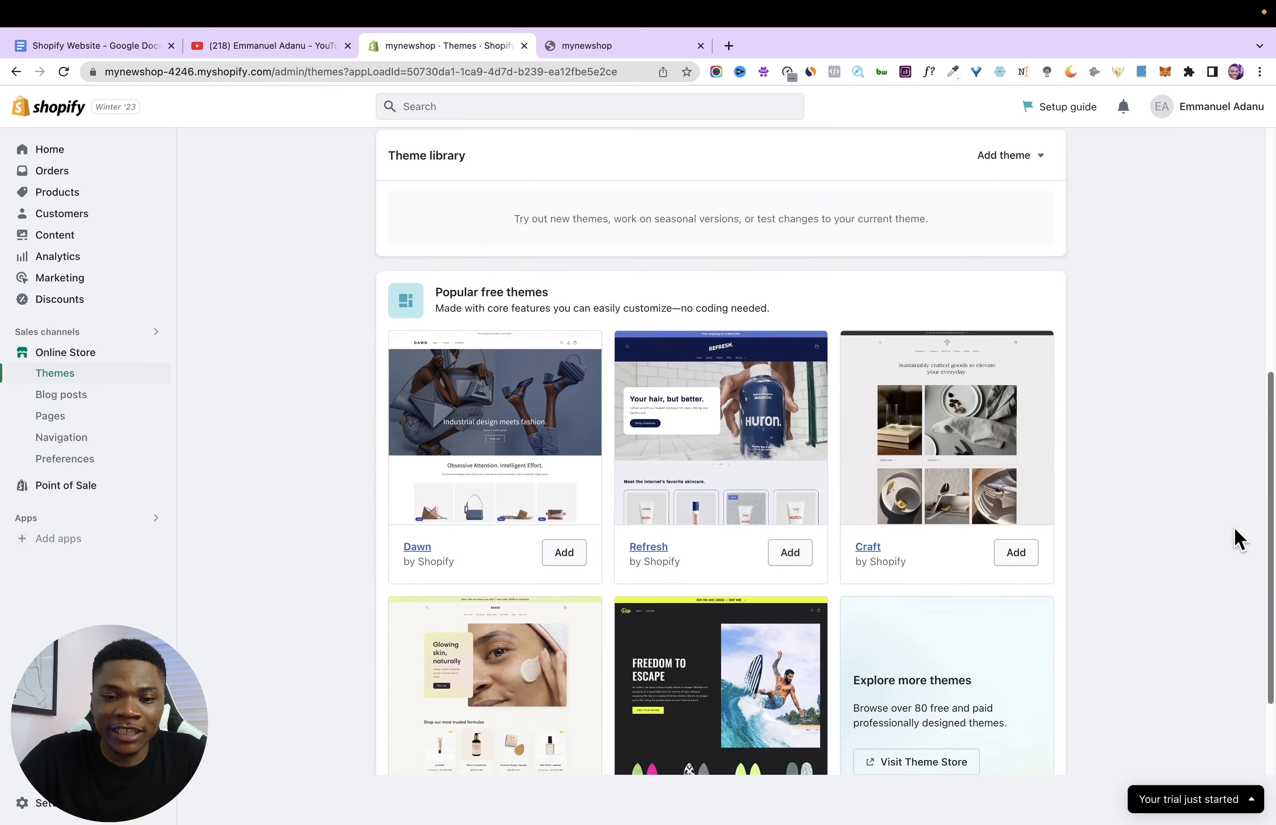
scroll(1236, 537, "down", 1)
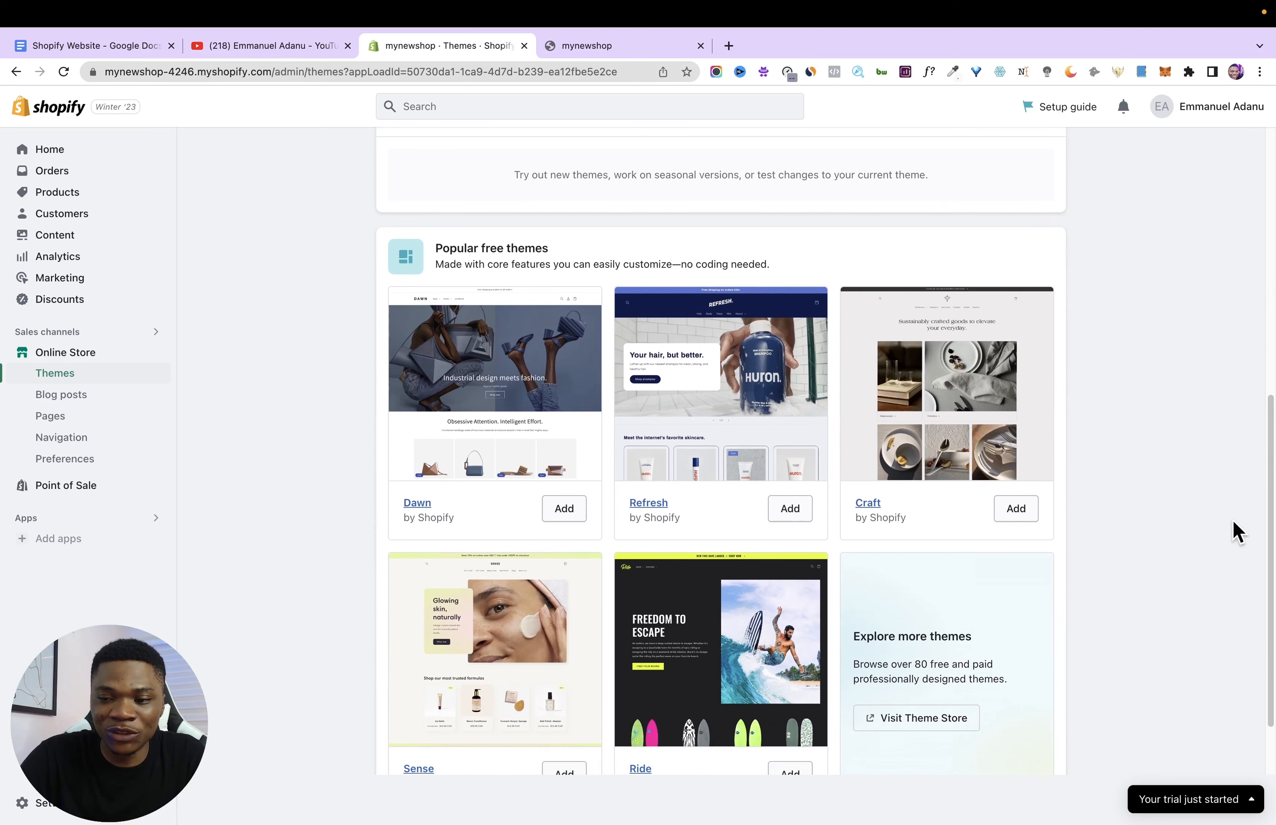
scroll(833, 414, "down", 1)
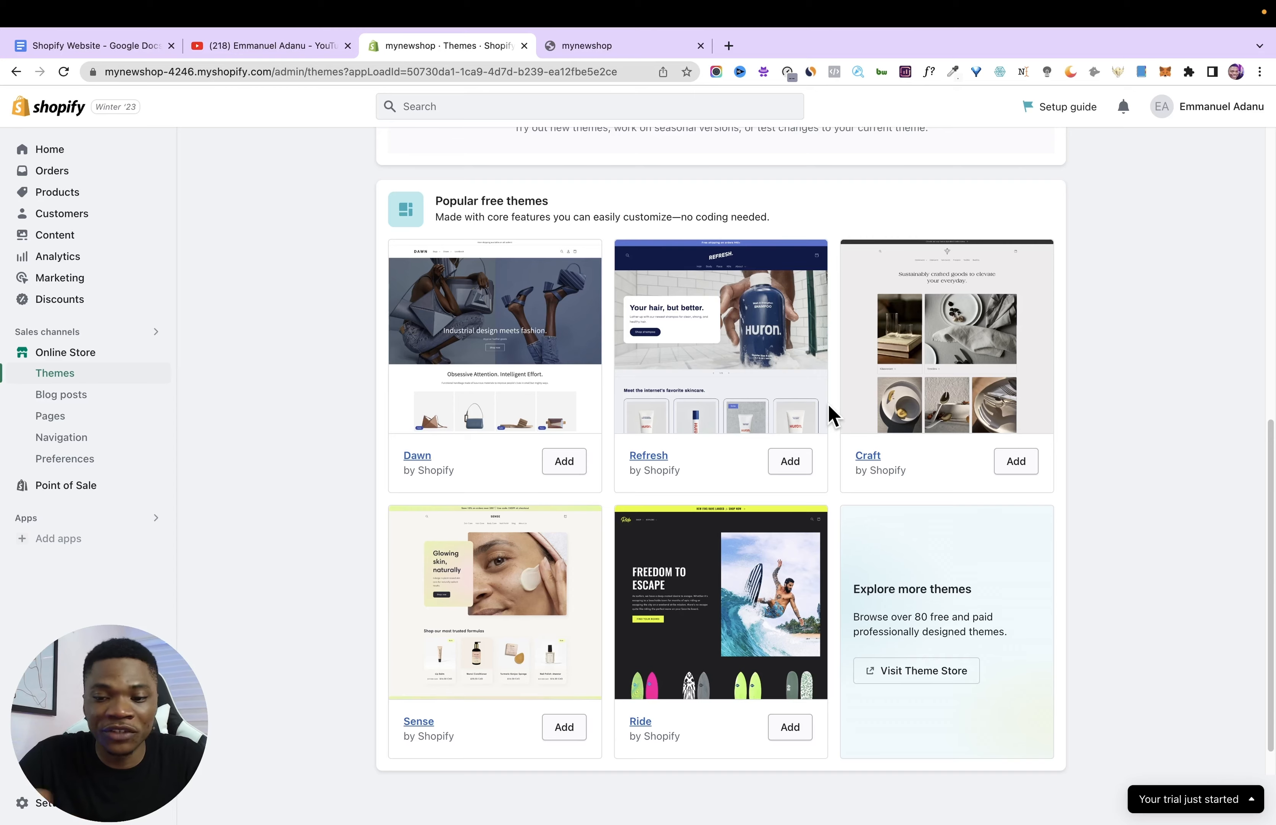
Visit the Shopify Theme Store and browse the most relevant free and paid themes.
left_click(915, 678)
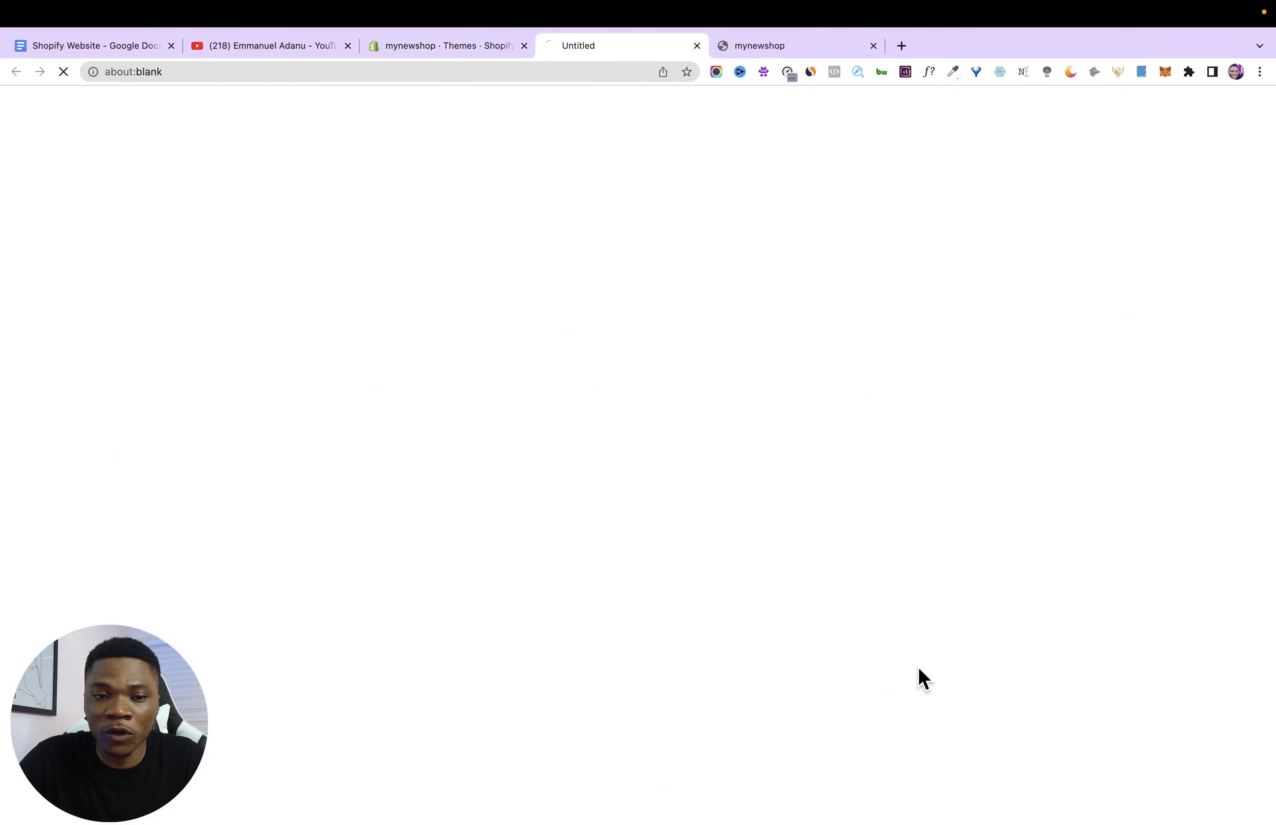
scroll(510, 300, "down", 2)
scroll(520, 325, "down", 15)
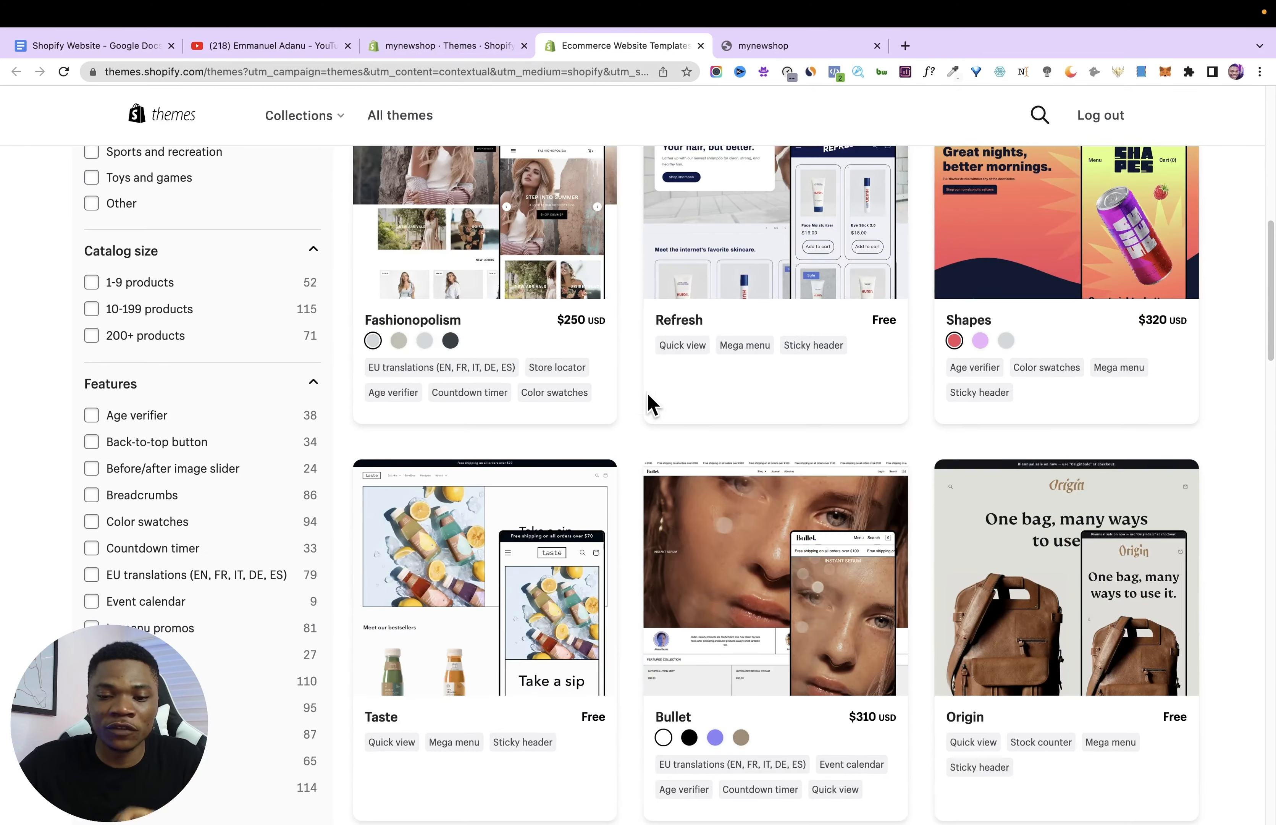
scroll(749, 437, "up", 15)
scroll(649, 498, "down", 4)
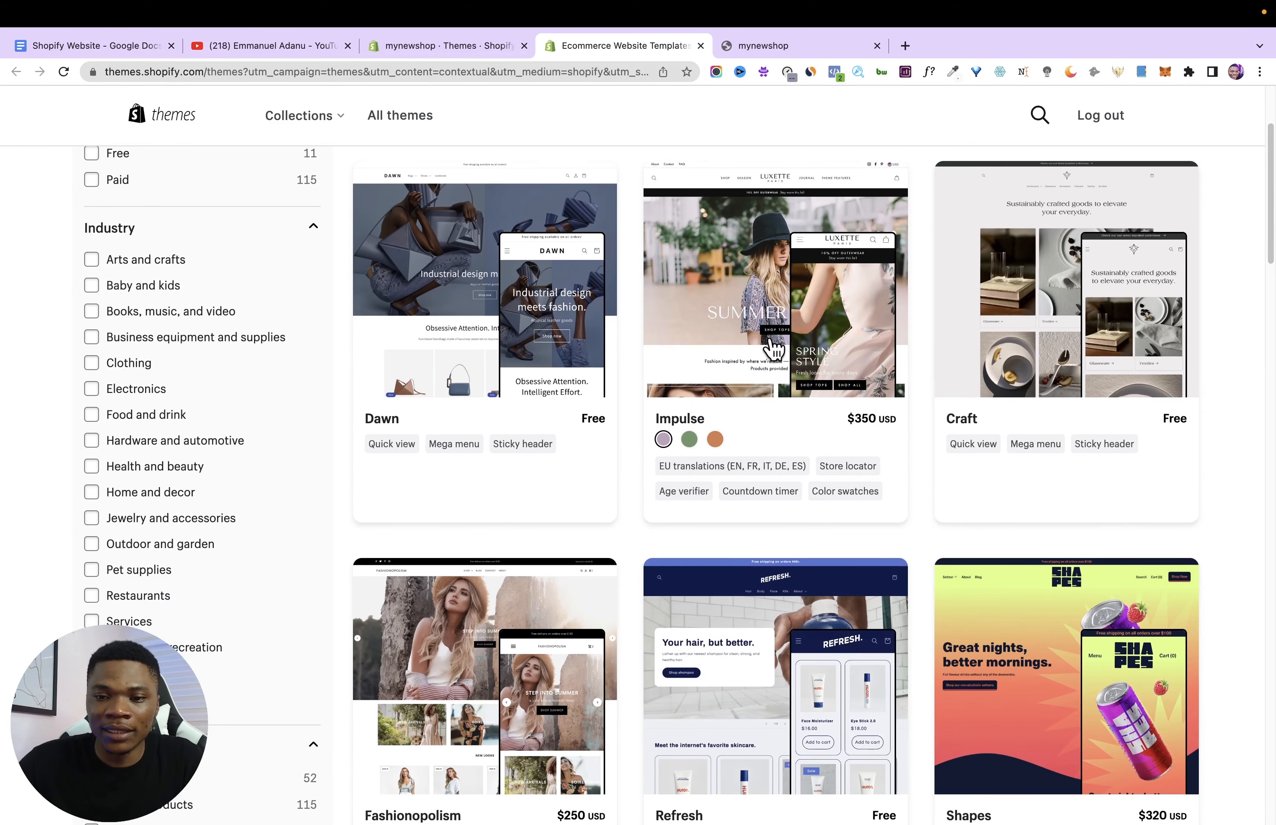
scroll(769, 343, "up", 1)
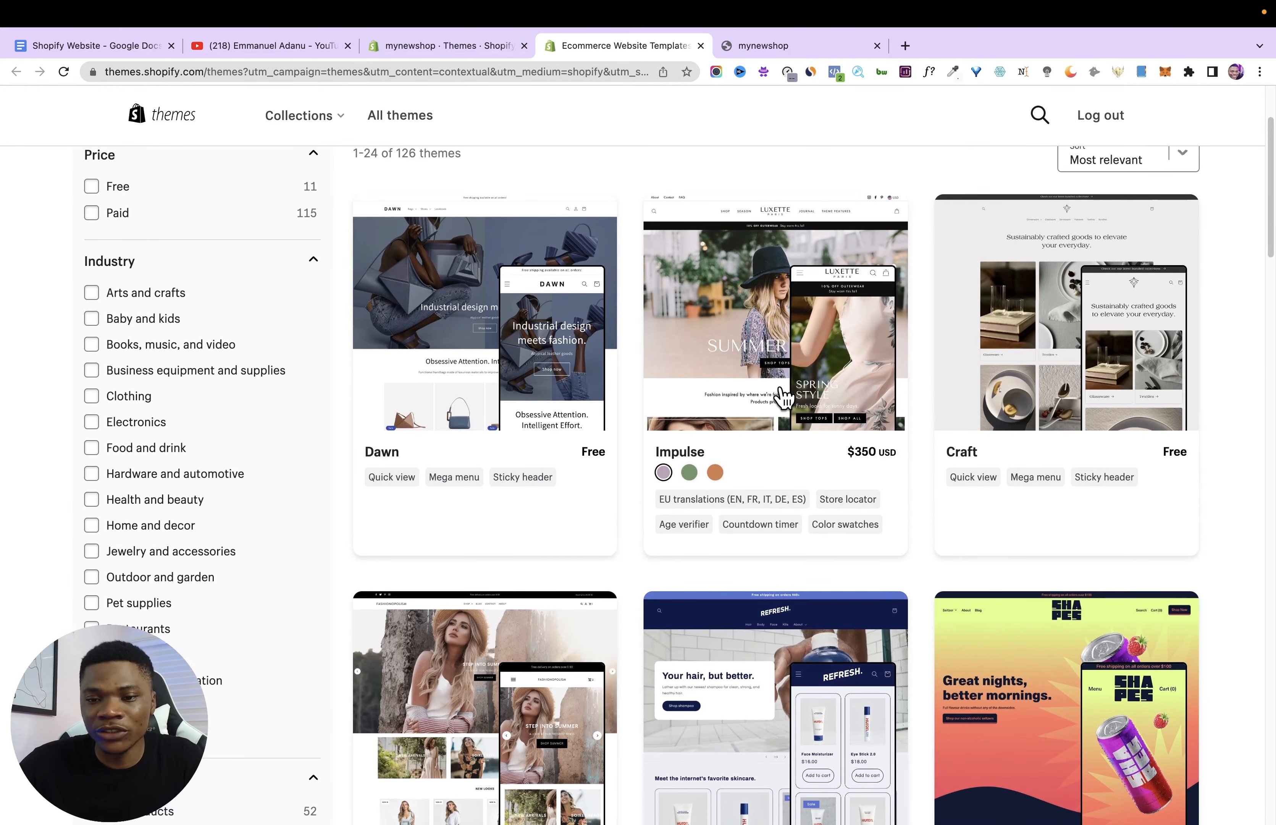
scroll(781, 400, "down", 1)
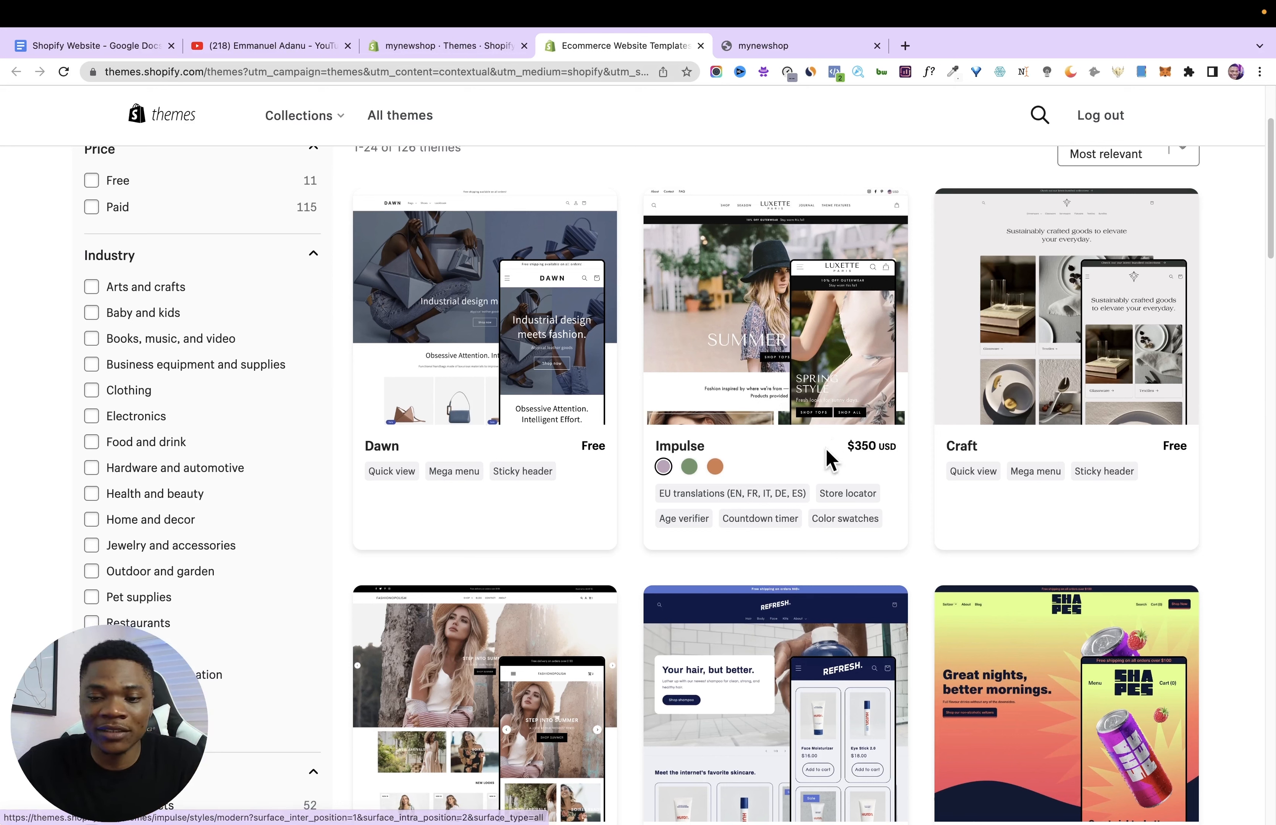
Highlight the Impulse theme's price and compare it with the prices of the themes listed further down.
mouse_move(848, 448)
left_mouse_down()
mouse_move(905, 459)
mouse_move(860, 471)
left_mouse_up()
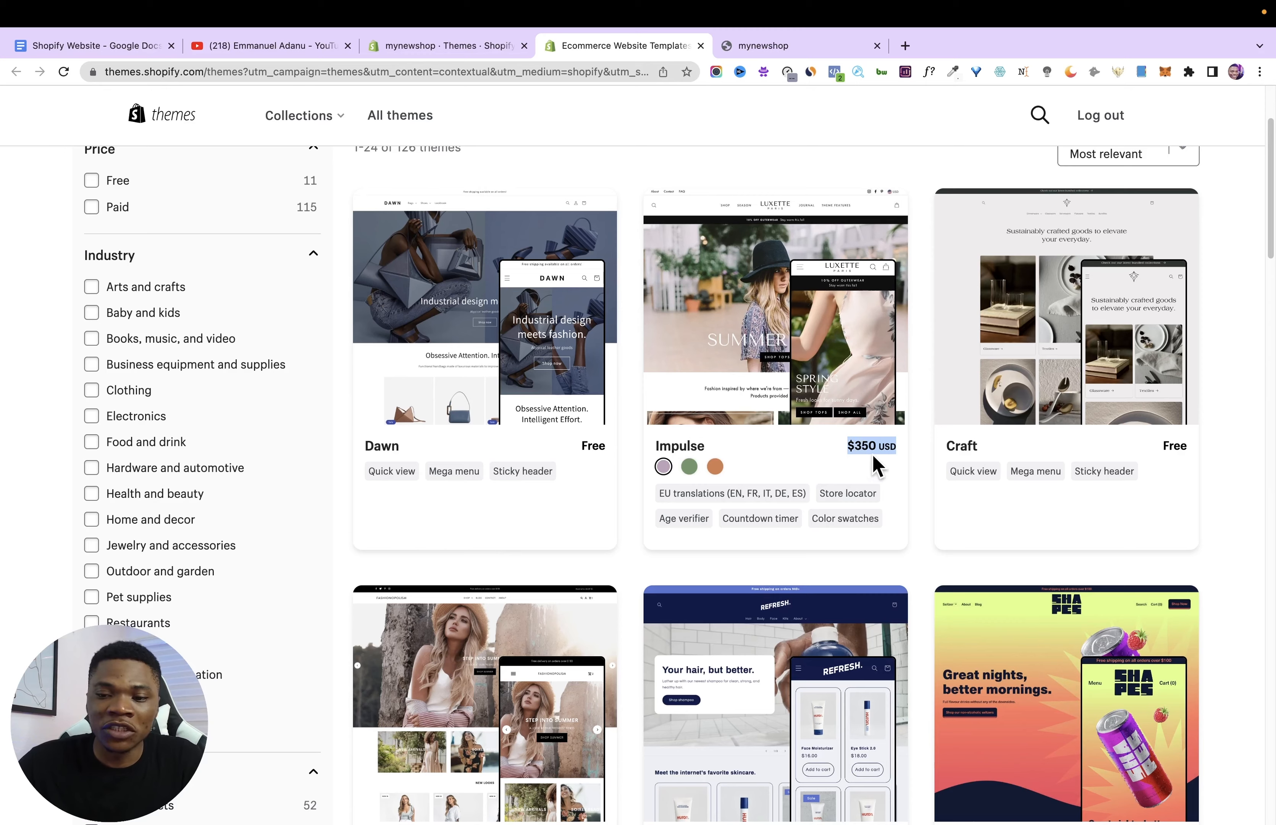
scroll(883, 469, "down", 2)
scroll(1059, 383, "down", 10)
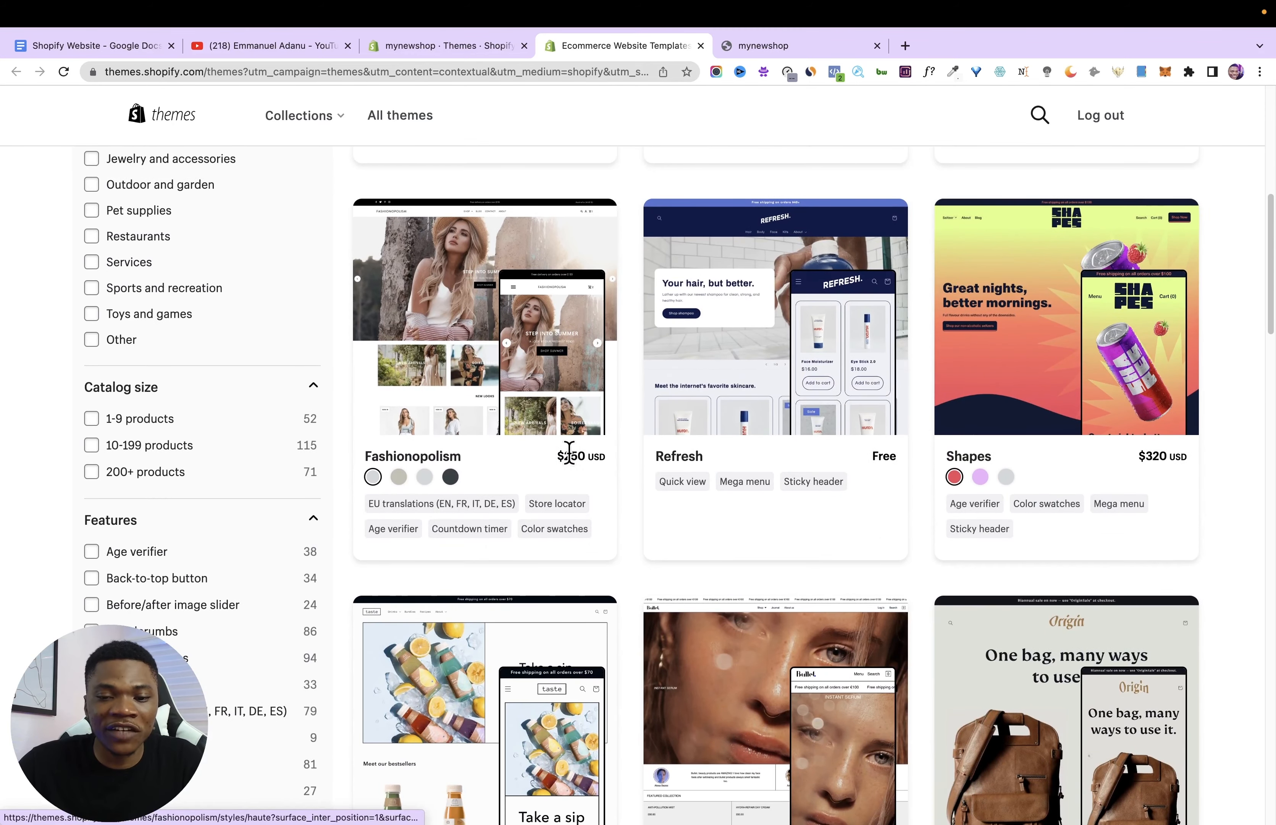
scroll(747, 464, "down", 1)
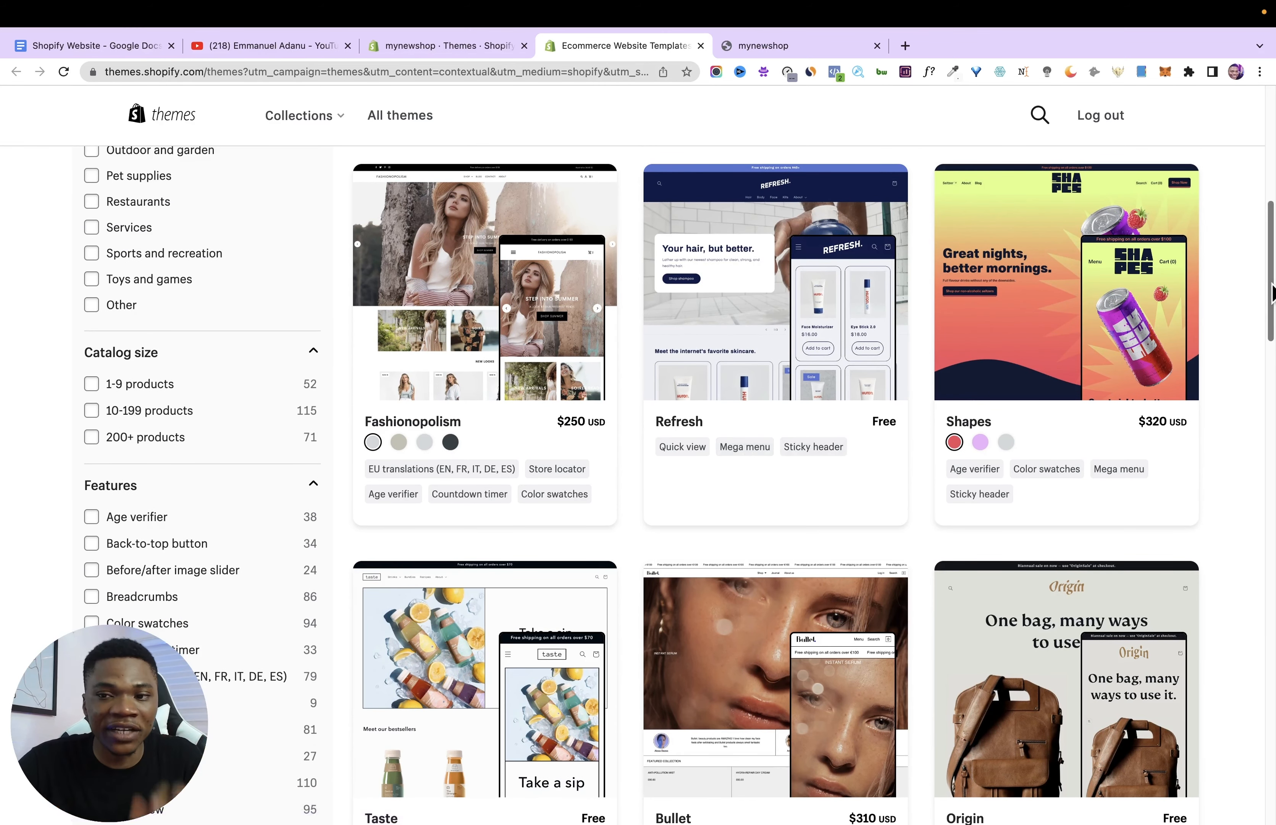
mouse_move(1272, 292)
left_mouse_down()
mouse_move(1271, 250)
mouse_move(1269, 310)
left_mouse_up()
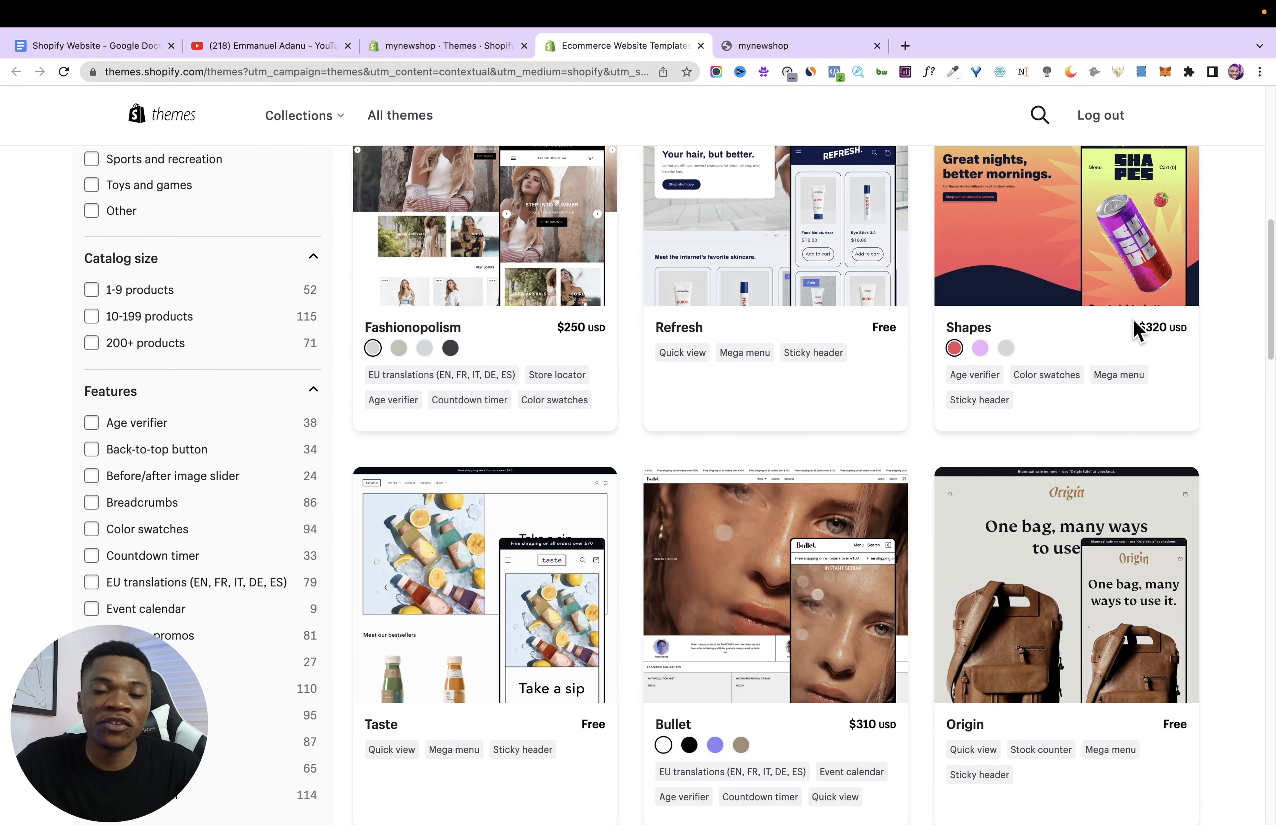
scroll(921, 485, "down", 5)
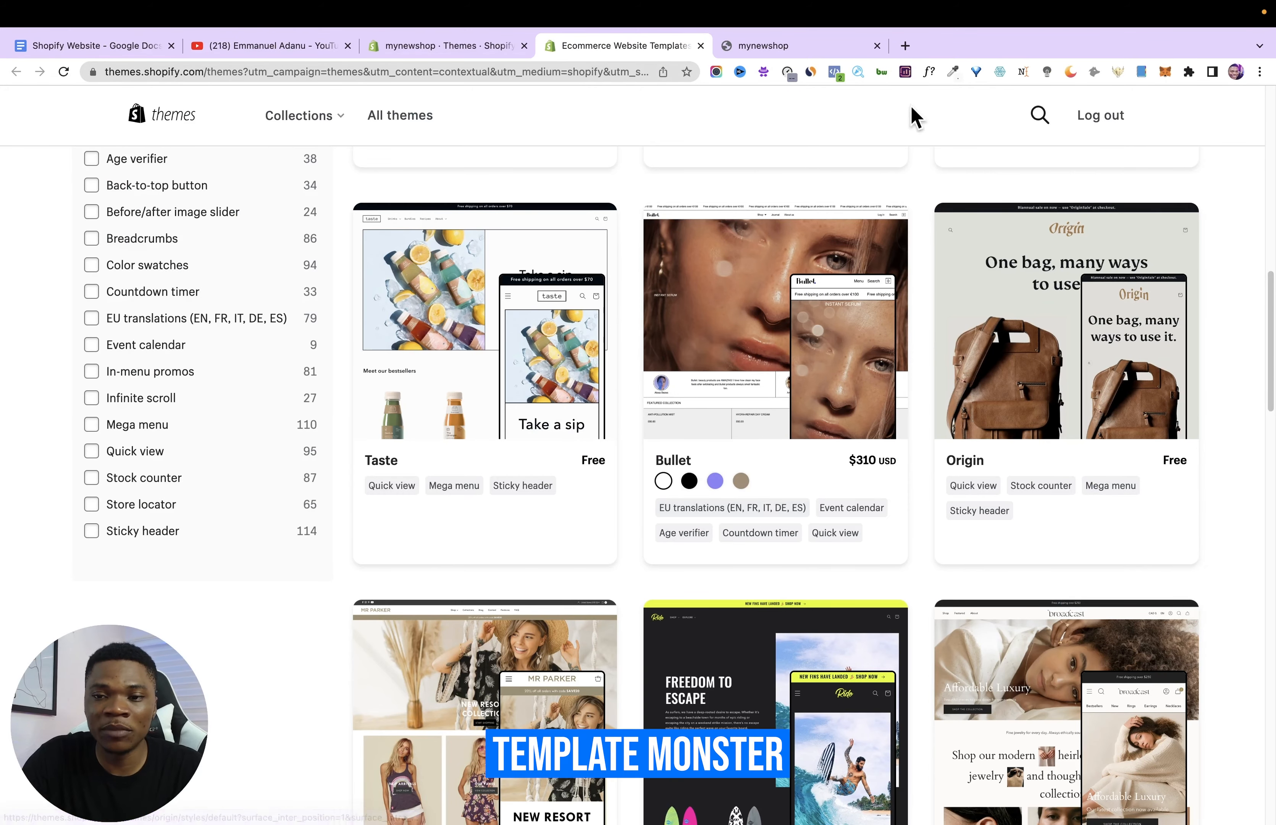
Search the web for "template monster" in a new browser tab and open the TemplateMonster website.
left_click(906, 46)
type("template monster")
key("Return")
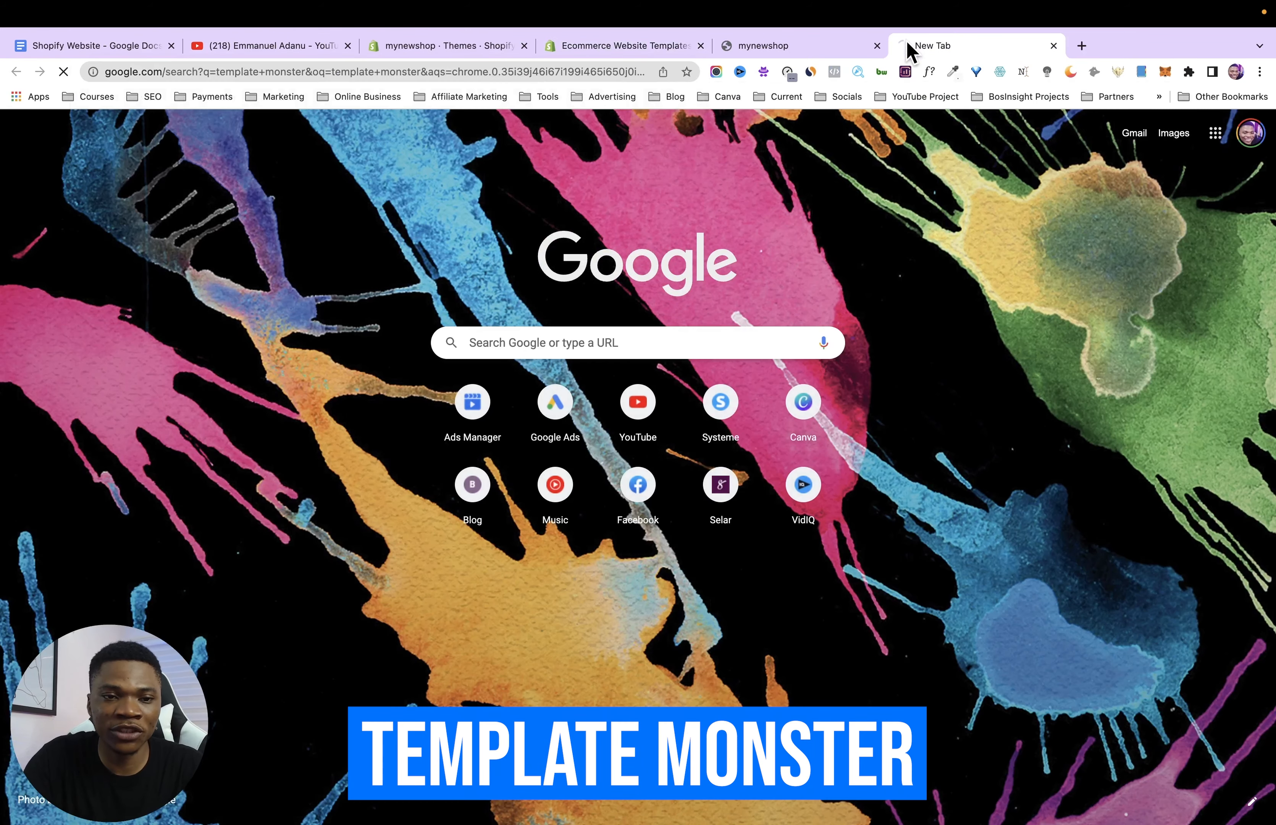
left_click(258, 274)
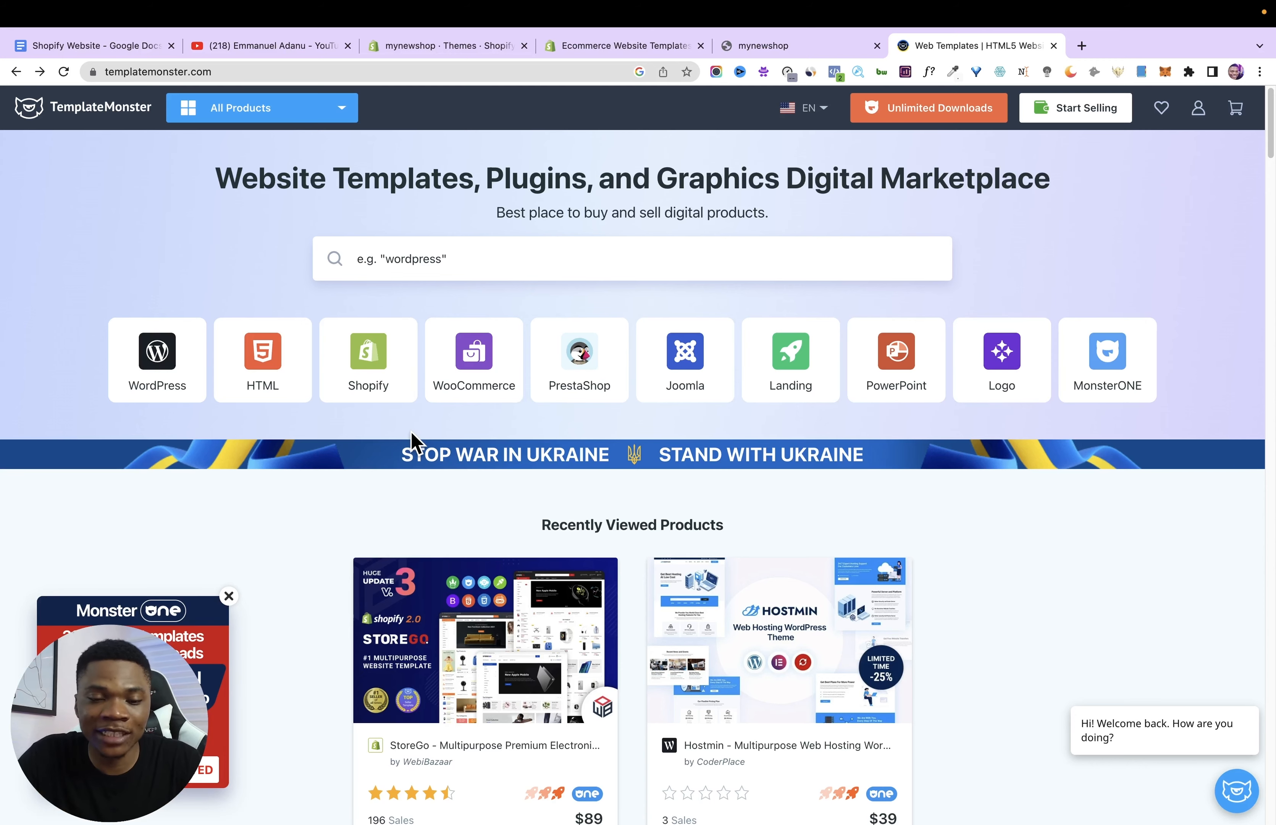
Open TemplateMonster's Shopify themes category and browse its bestsellers, trending themes and discounted templates.
left_click(365, 364)
scroll(614, 519, "down", 1)
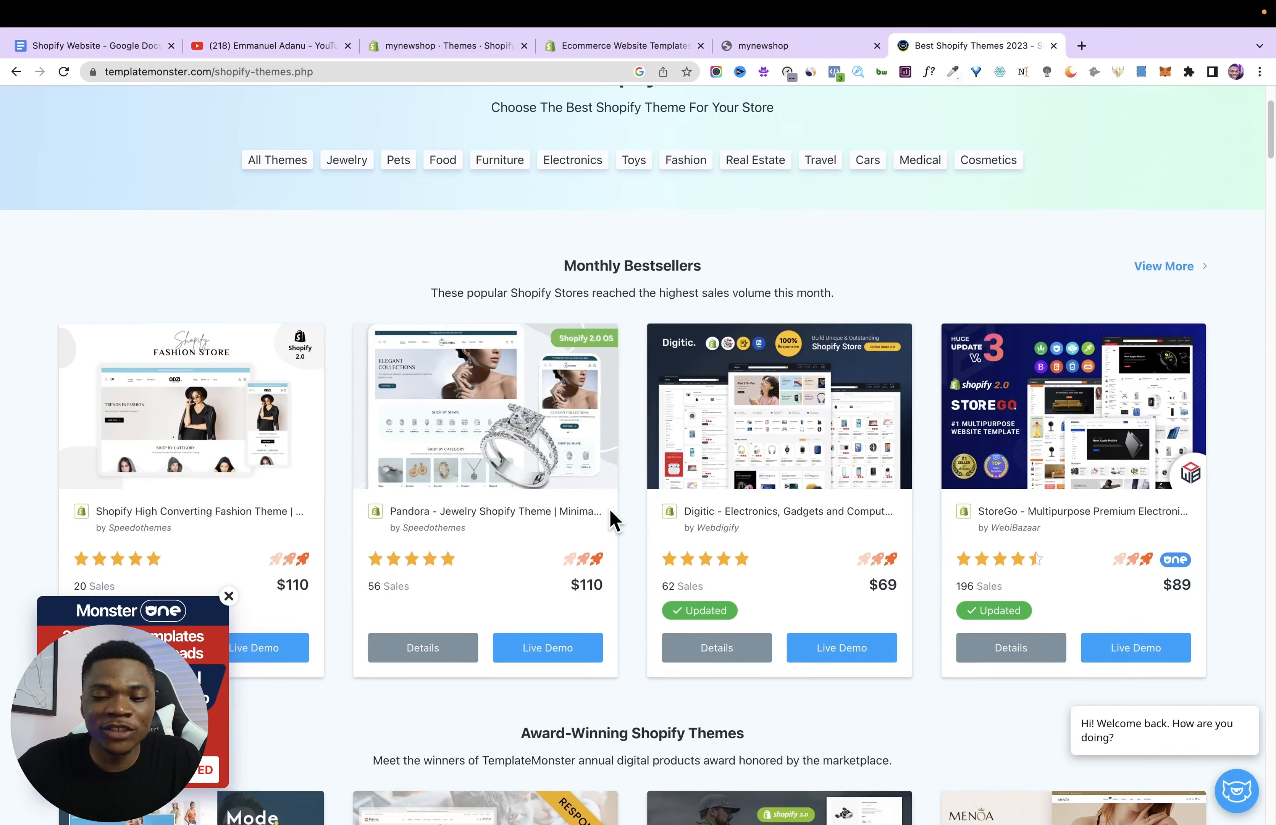
scroll(617, 536, "down", 15)
scroll(622, 553, "down", 20)
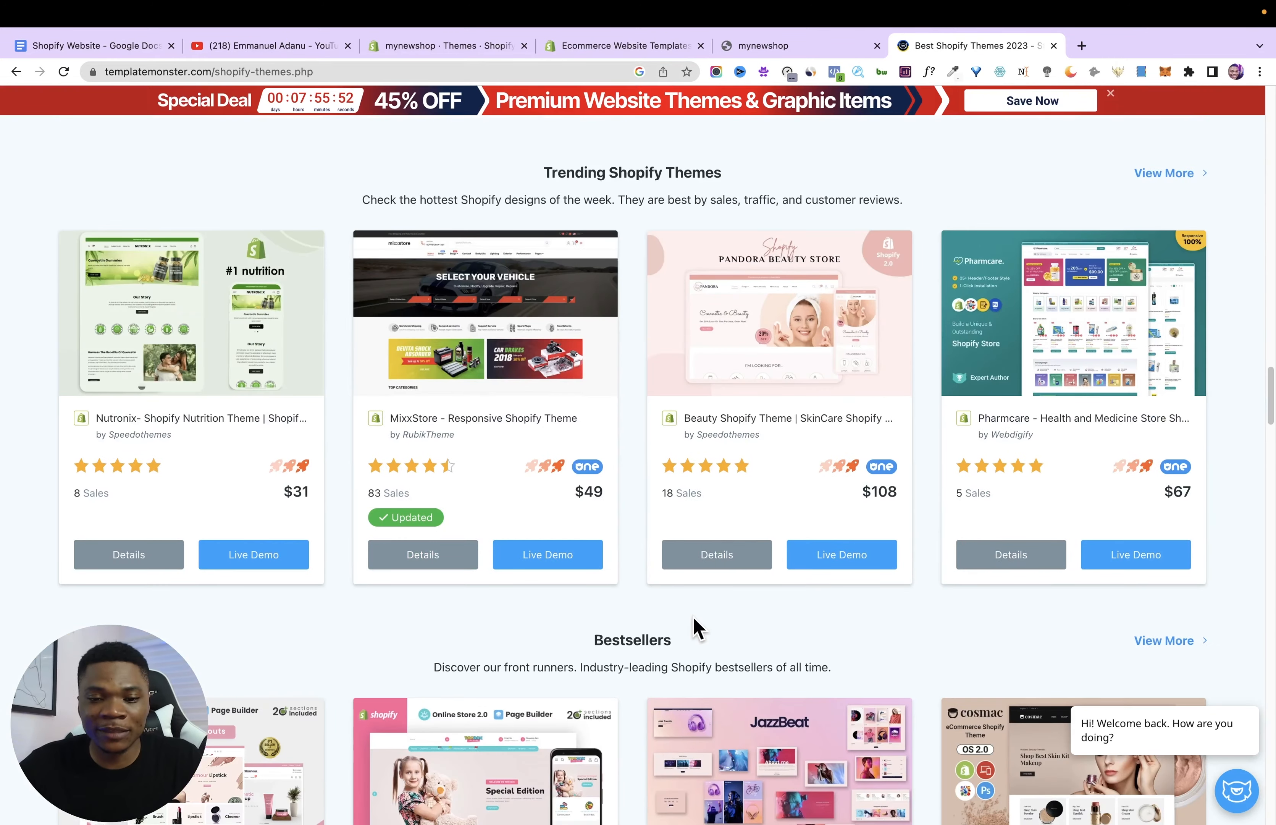
scroll(911, 509, "down", 10)
scroll(946, 488, "up", 3)
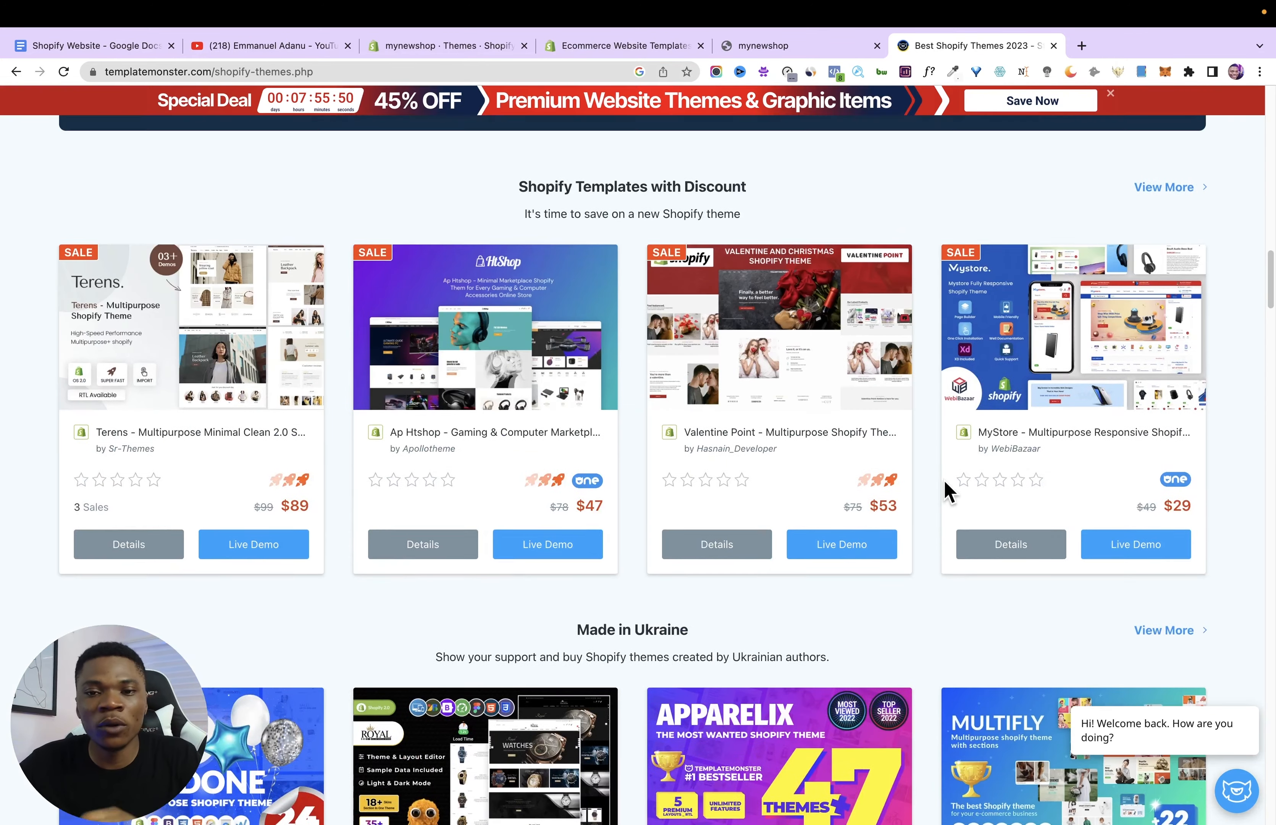
scroll(947, 493, "up", 20)
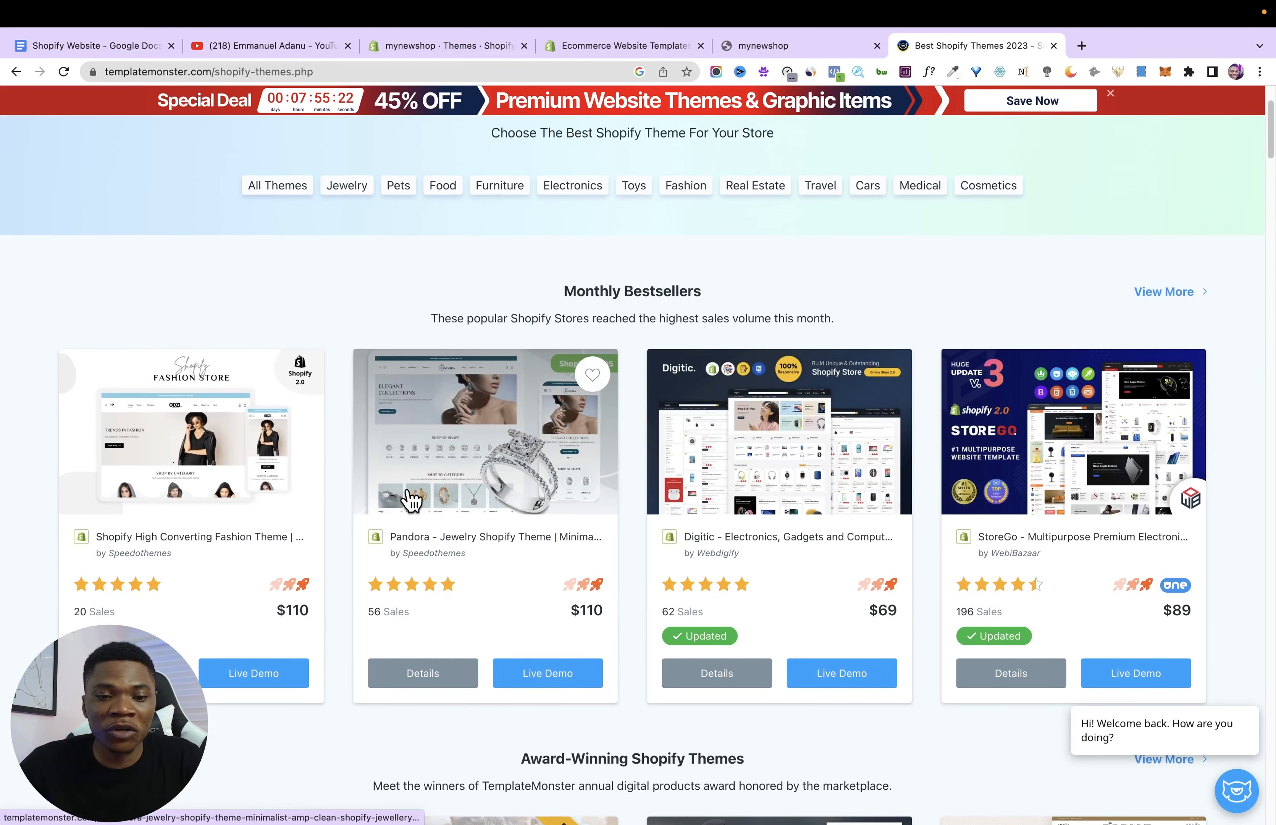
Compare the designs, ratings and prices of the monthly bestselling and award-winning Shopify themes.
scroll(640, 535, "down", 5)
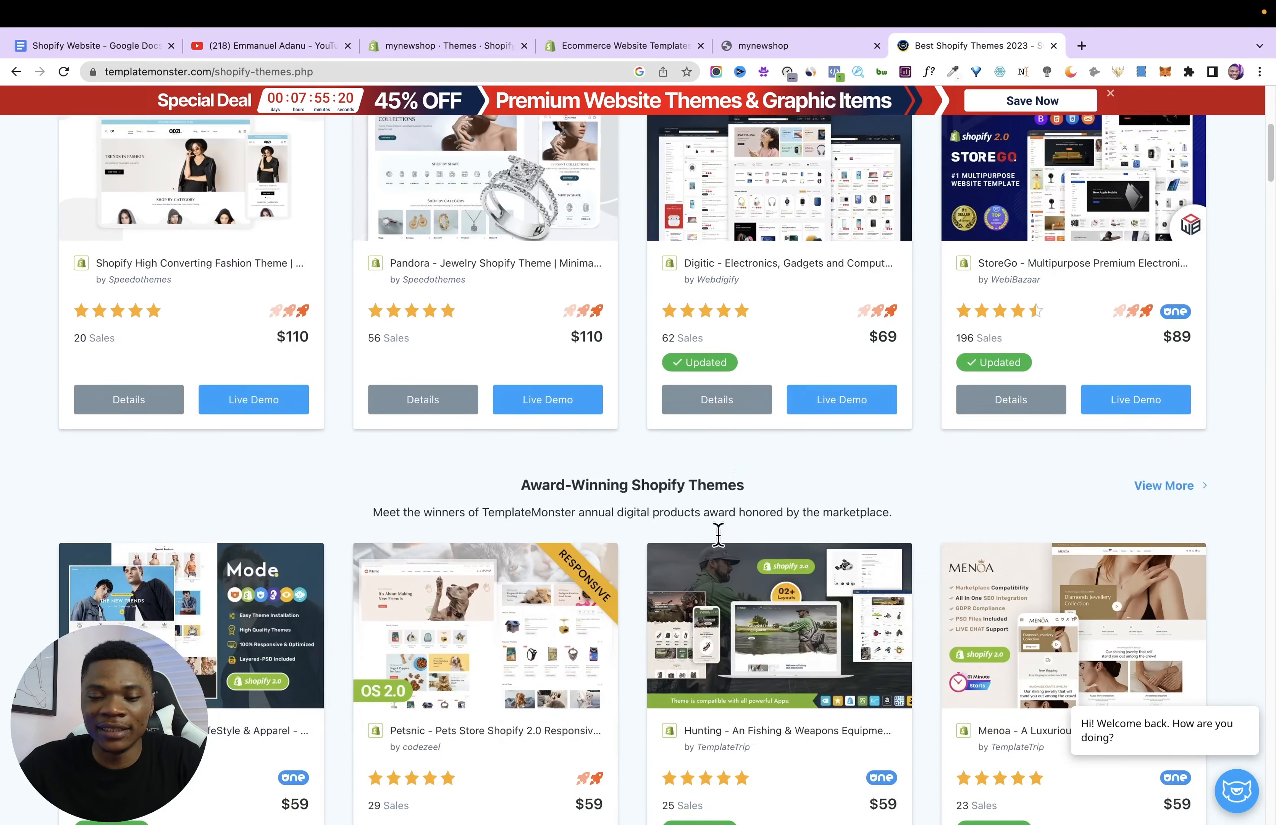
scroll(719, 533, "down", 3)
scroll(691, 603, "down", 2)
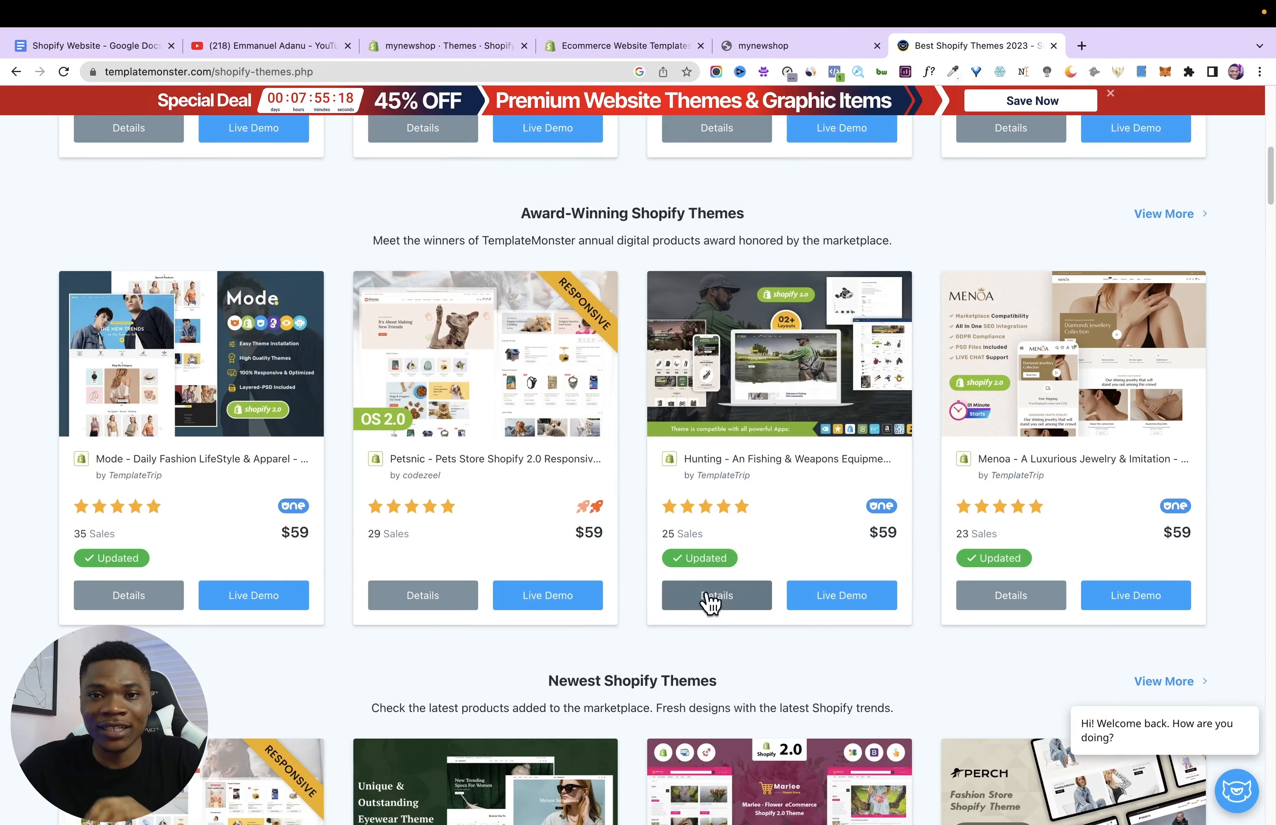
scroll(883, 535, "down", 1)
scroll(912, 533, "up", 11)
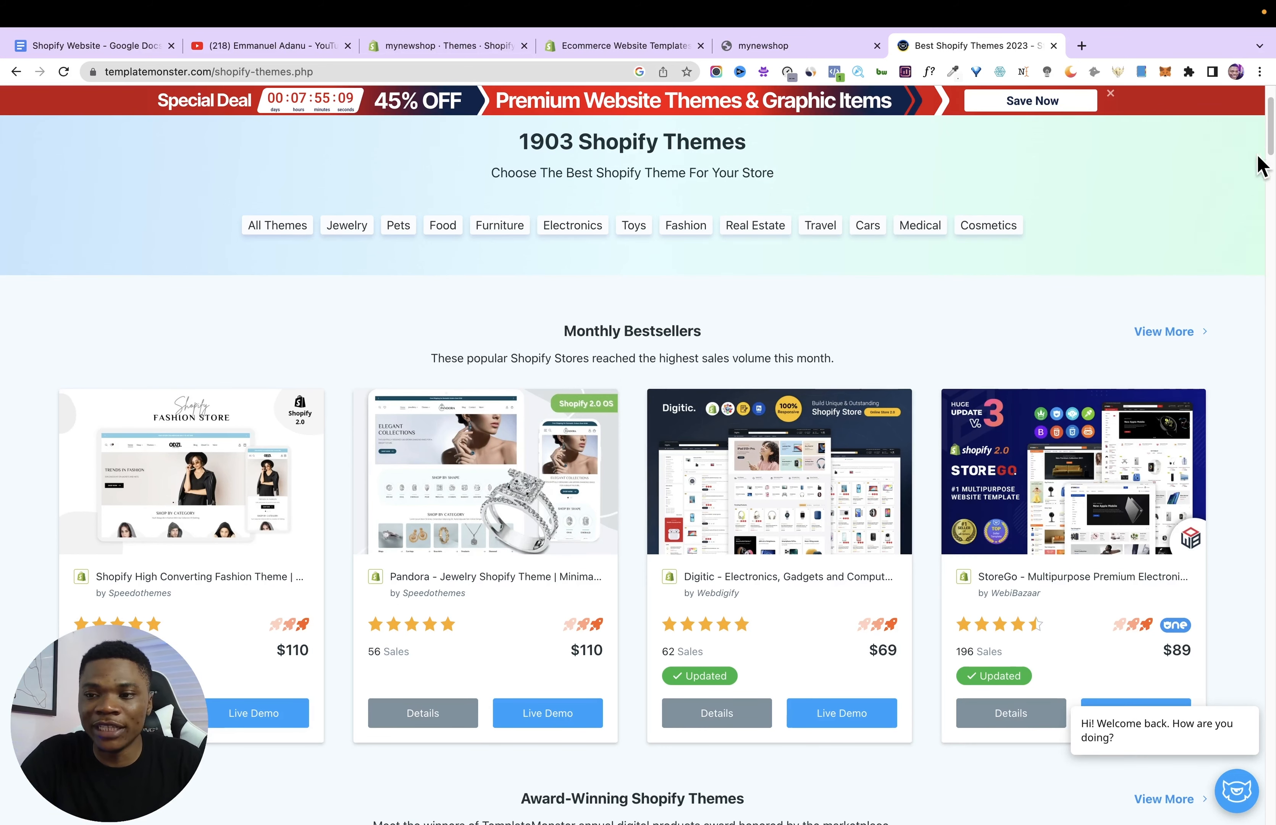
scroll(1268, 134, "up", 3)
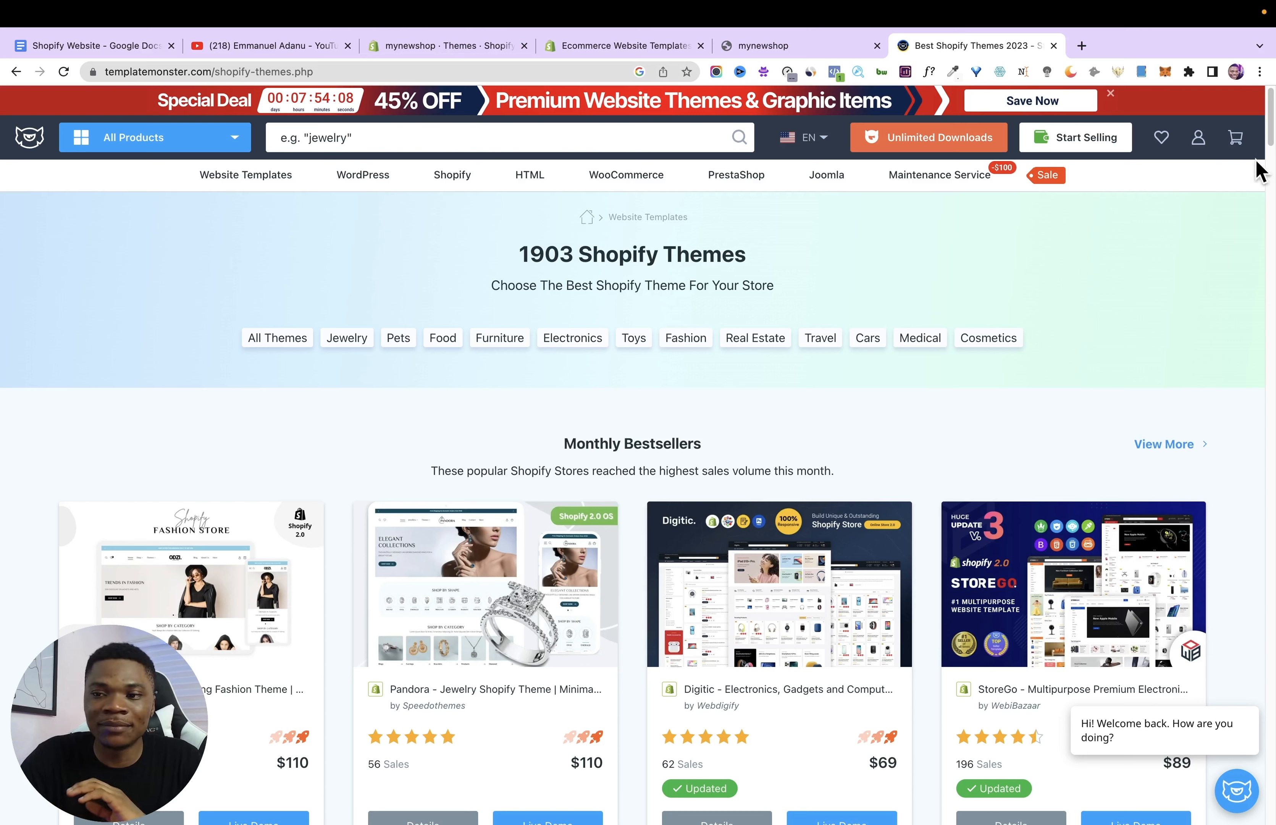
scroll(1270, 145, "down", 5)
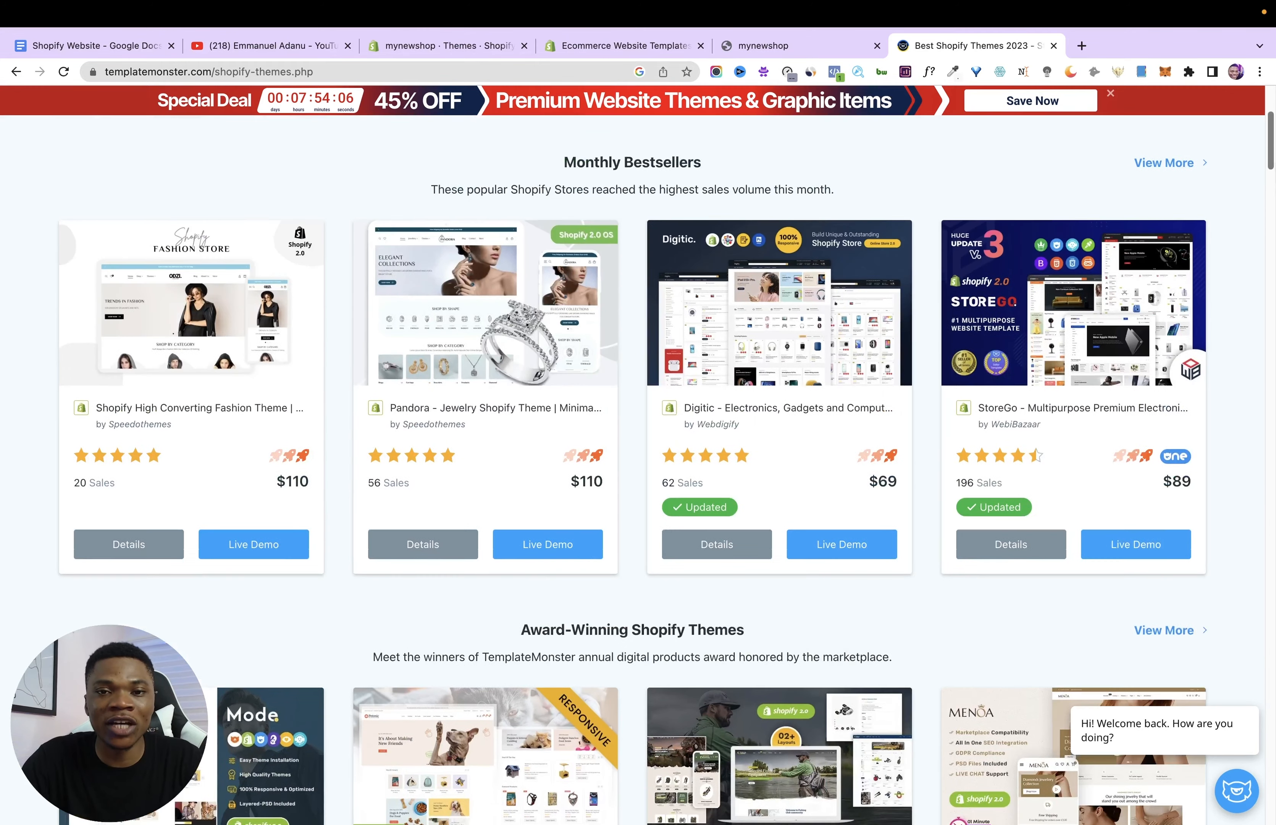
scroll(632, 469, "up", 1)
scroll(633, 470, "down", 4)
scroll(633, 470, "down", 1)
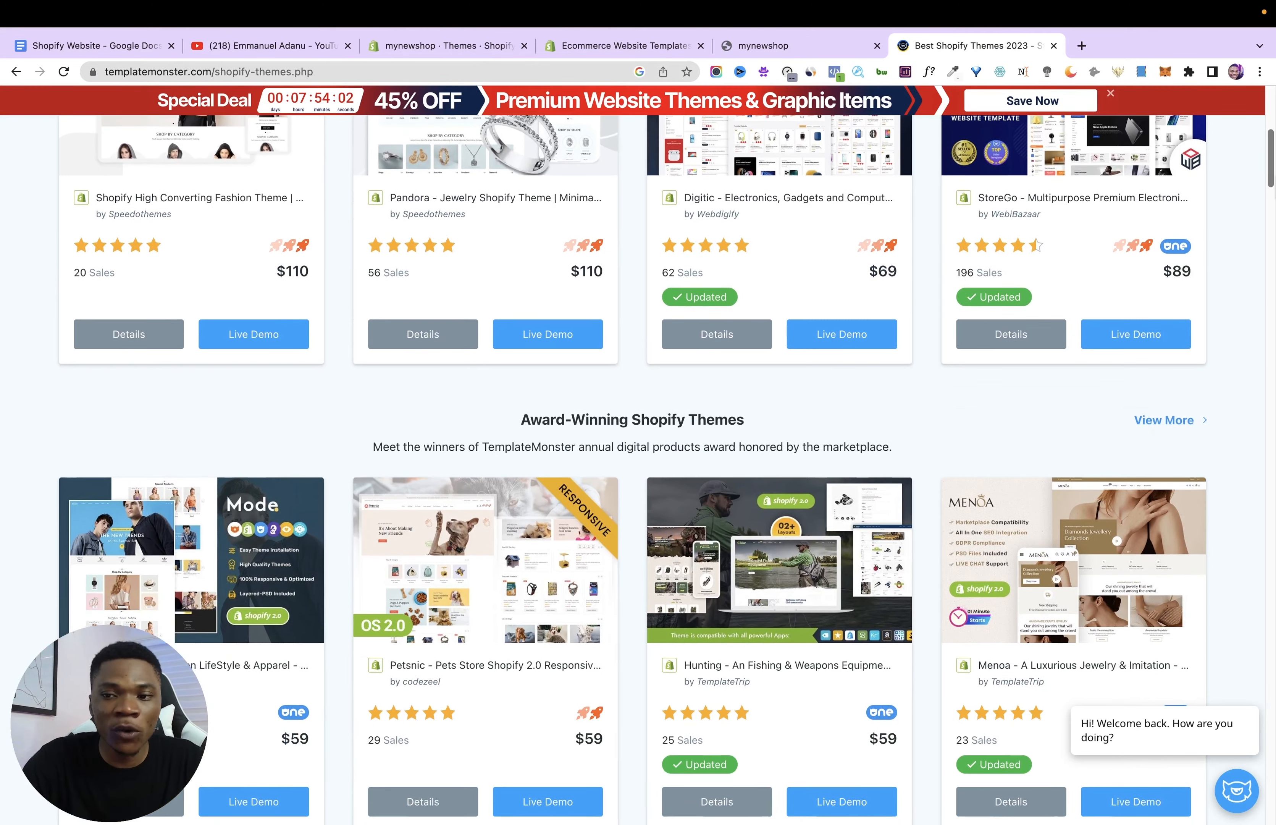
scroll(633, 470, "up", 2)
scroll(633, 470, "down", 1)
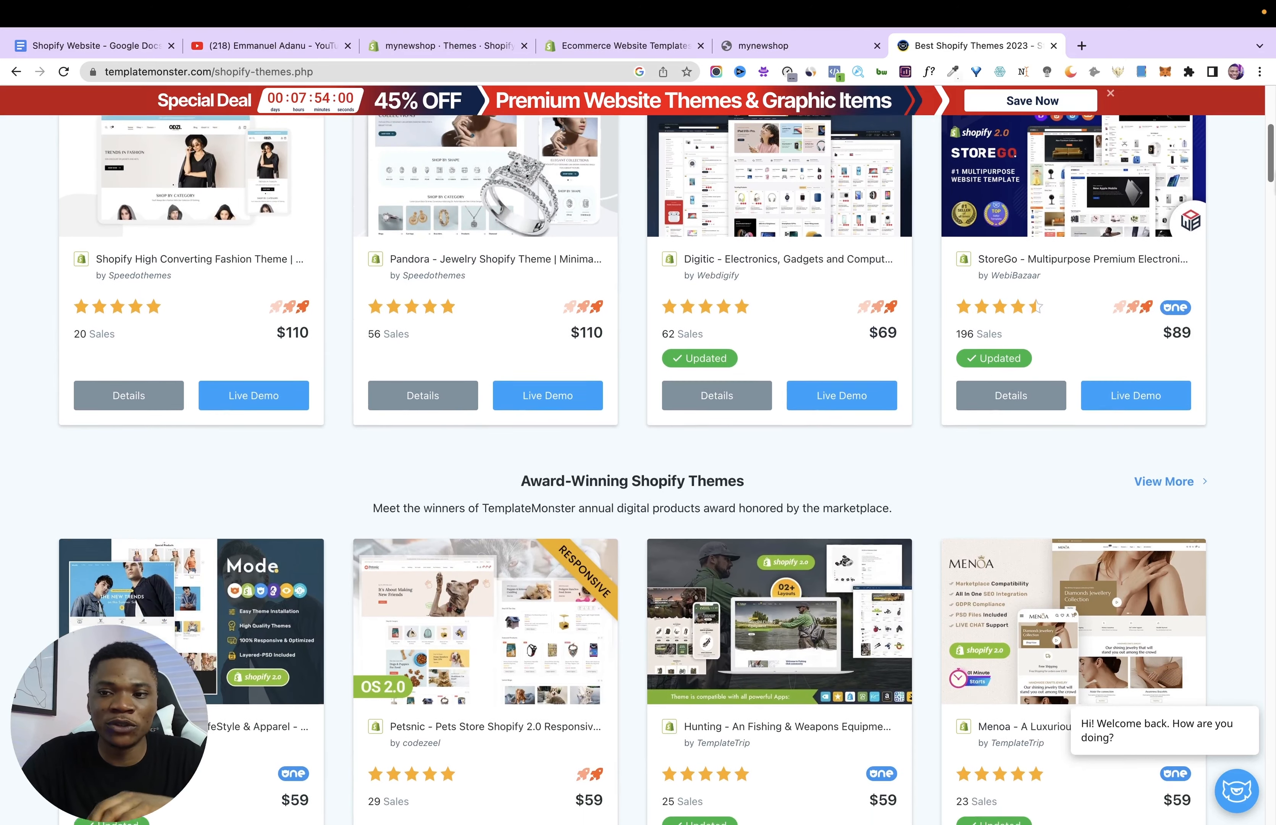
scroll(632, 469, "up", 3)
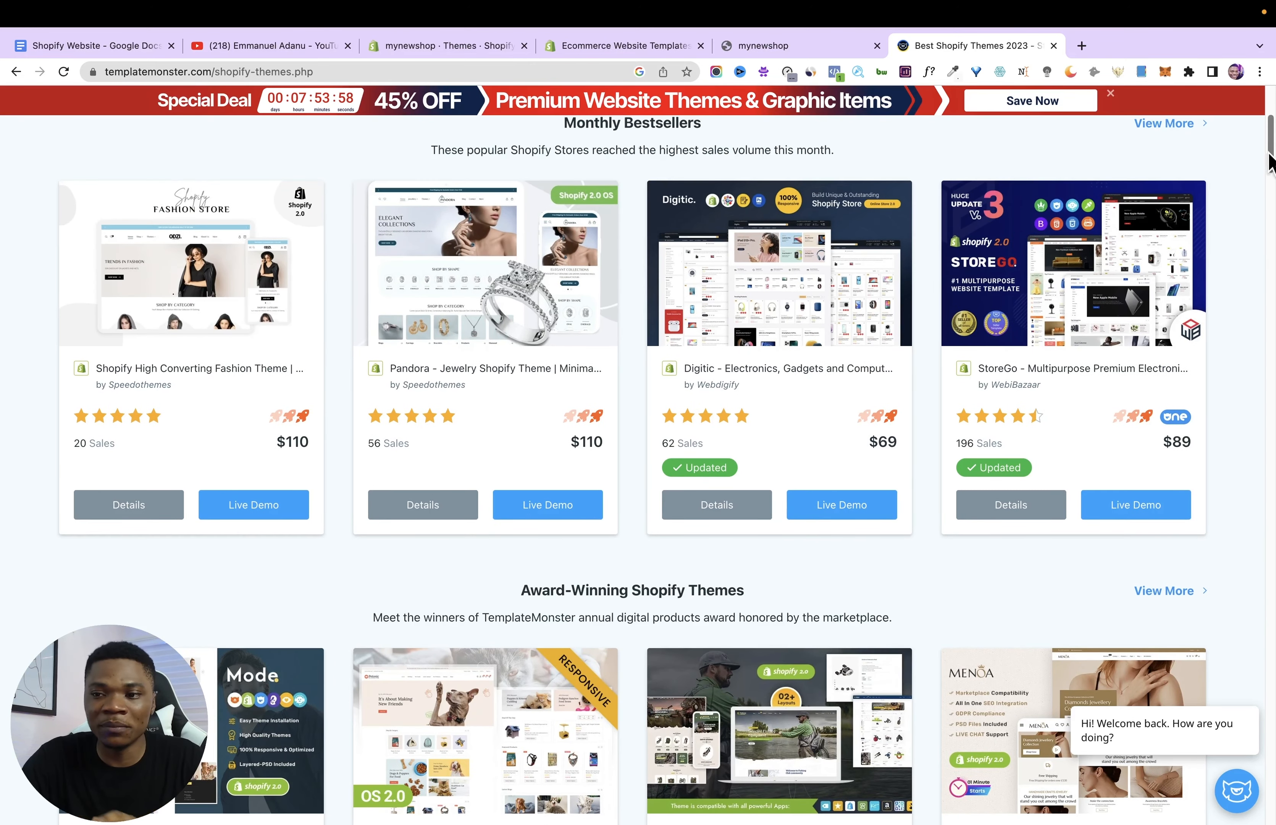
scroll(1268, 161, "down", 2)
scroll(1269, 161, "up", 4)
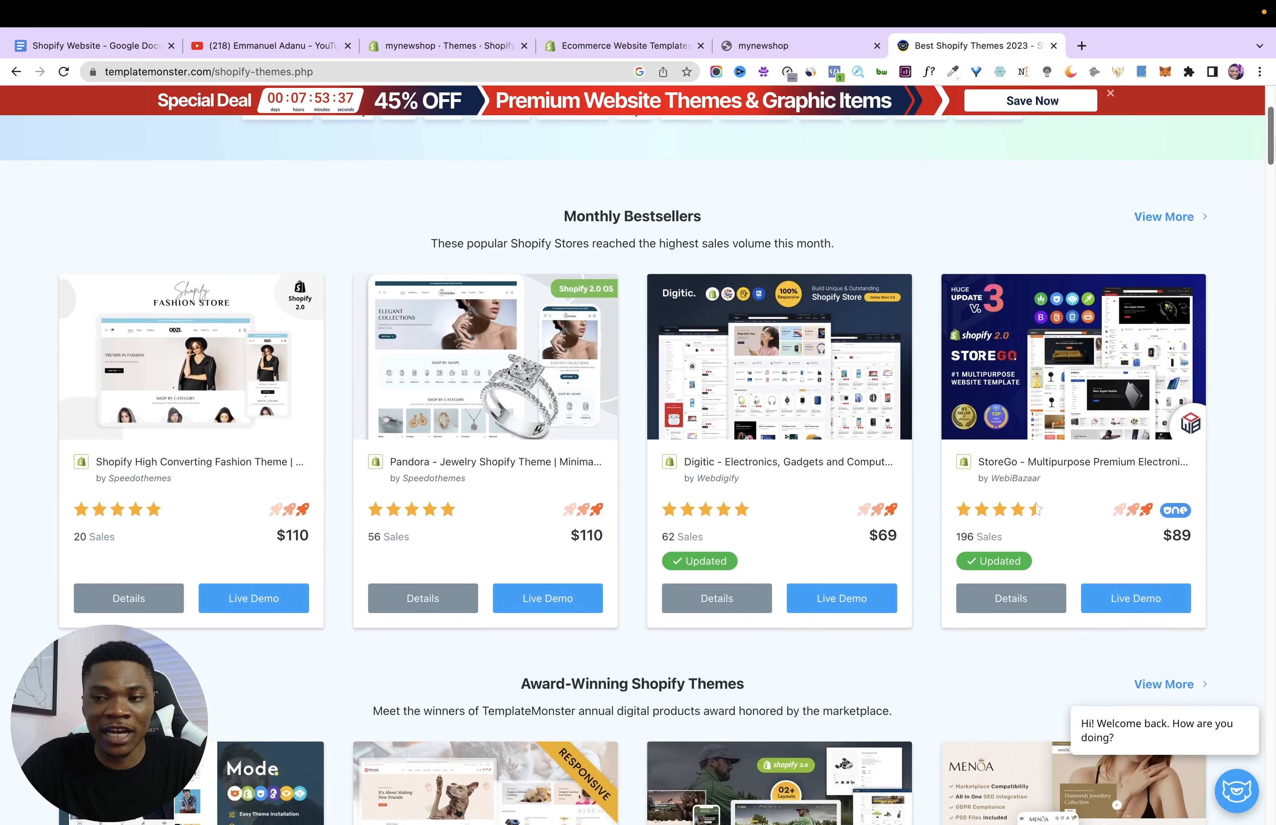
Open the MonsterONE unlimited downloads page and highlight the headline's promise of unlimited digital products and services.
scroll(1273, 101, "up", 4)
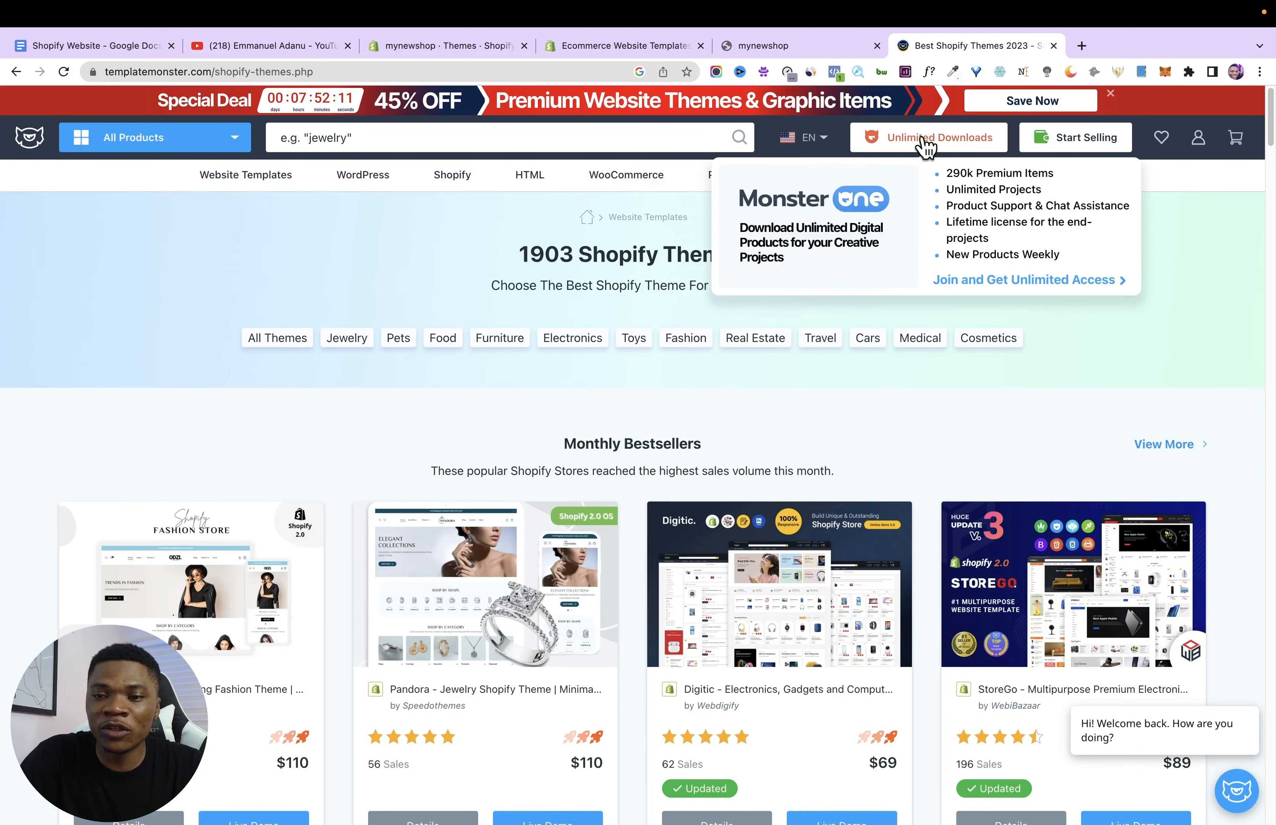
left_click(924, 144)
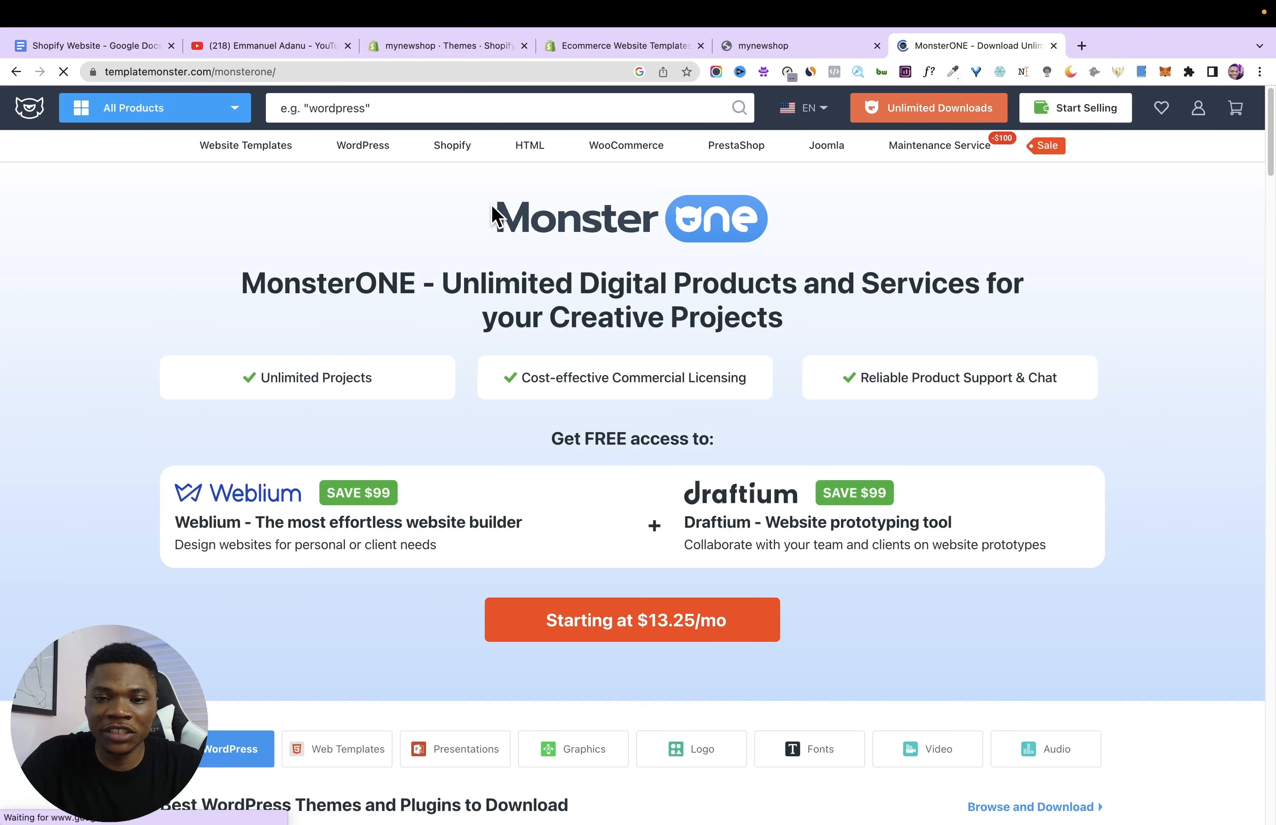
left_click_drag(490, 206, 662, 252)
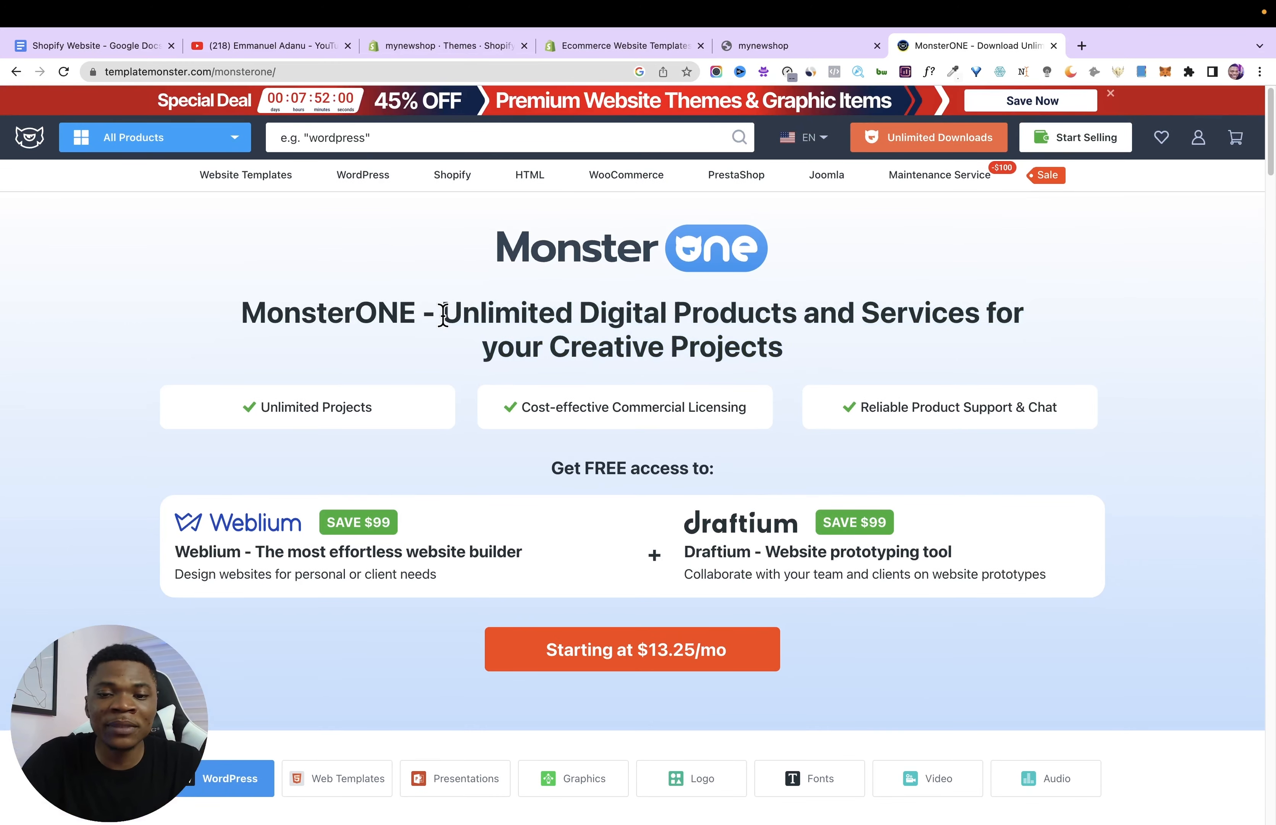
left_click_drag(441, 312, 878, 335)
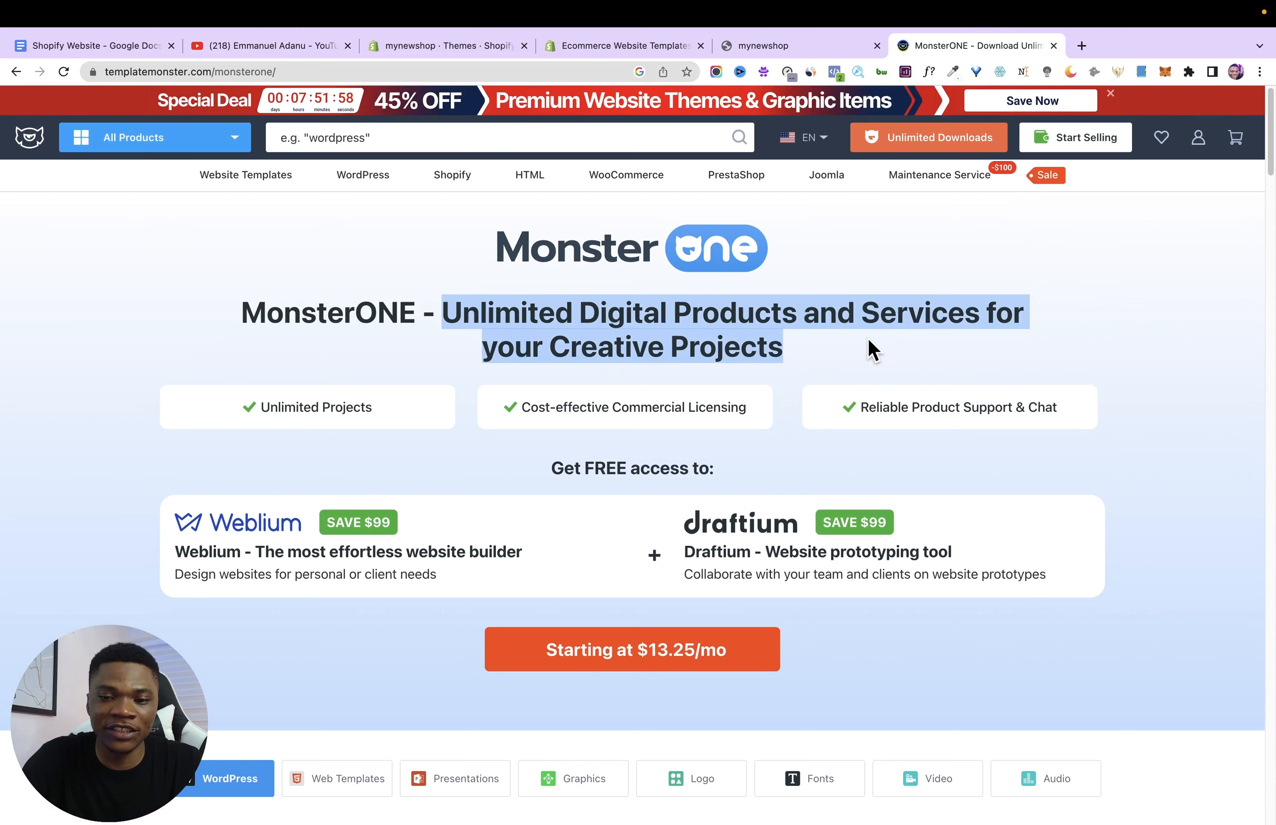
Examine the WordPress themes and the digital product categories included in MonsterONE, down to its pricing section.
scroll(456, 484, "down", 6)
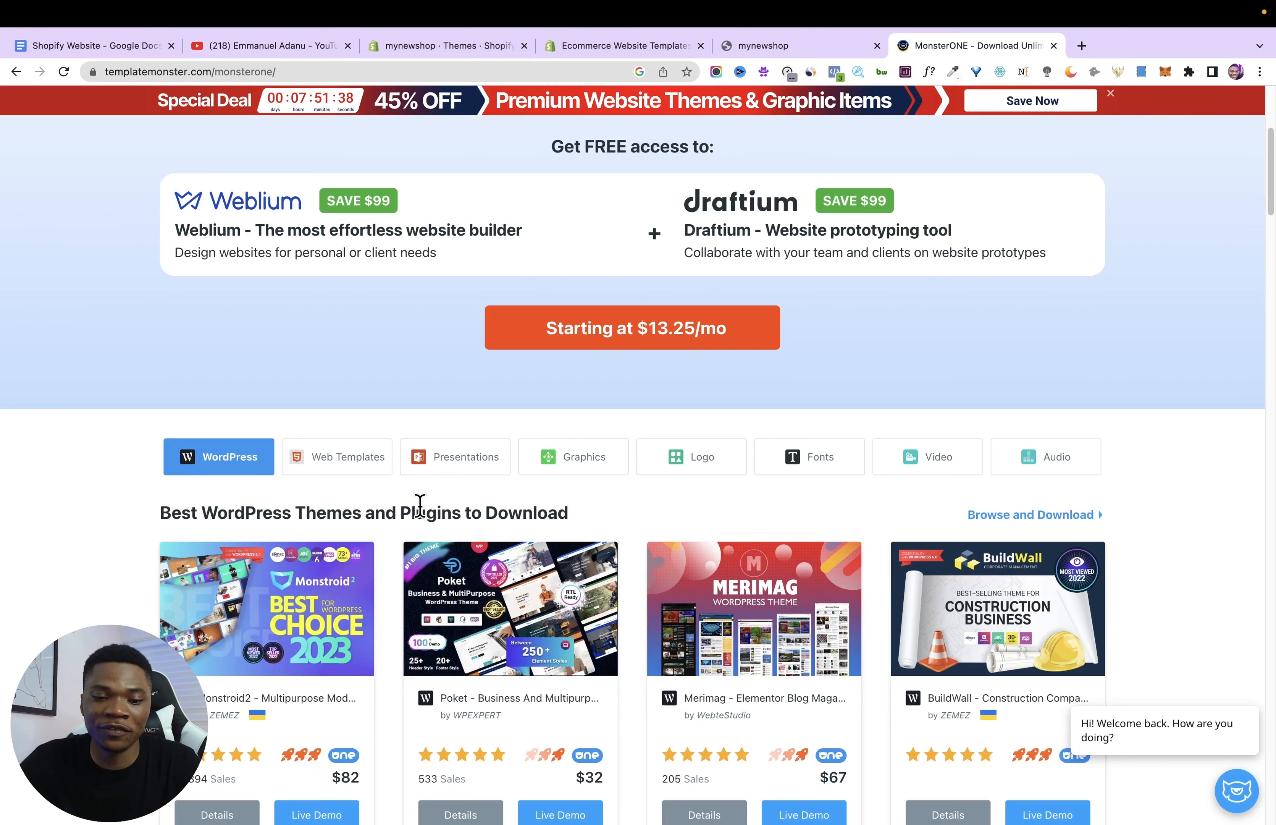
scroll(419, 505, "down", 5)
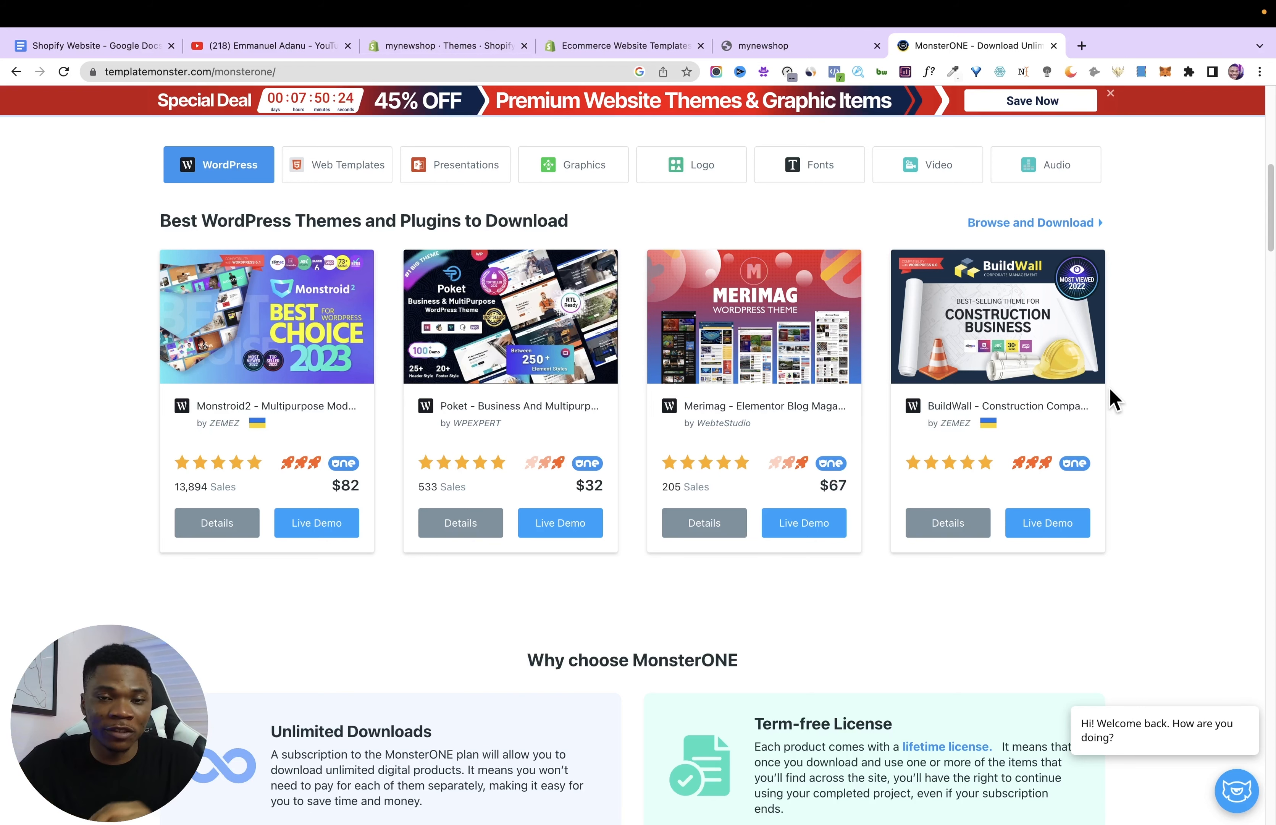
scroll(1066, 511, "up", 3)
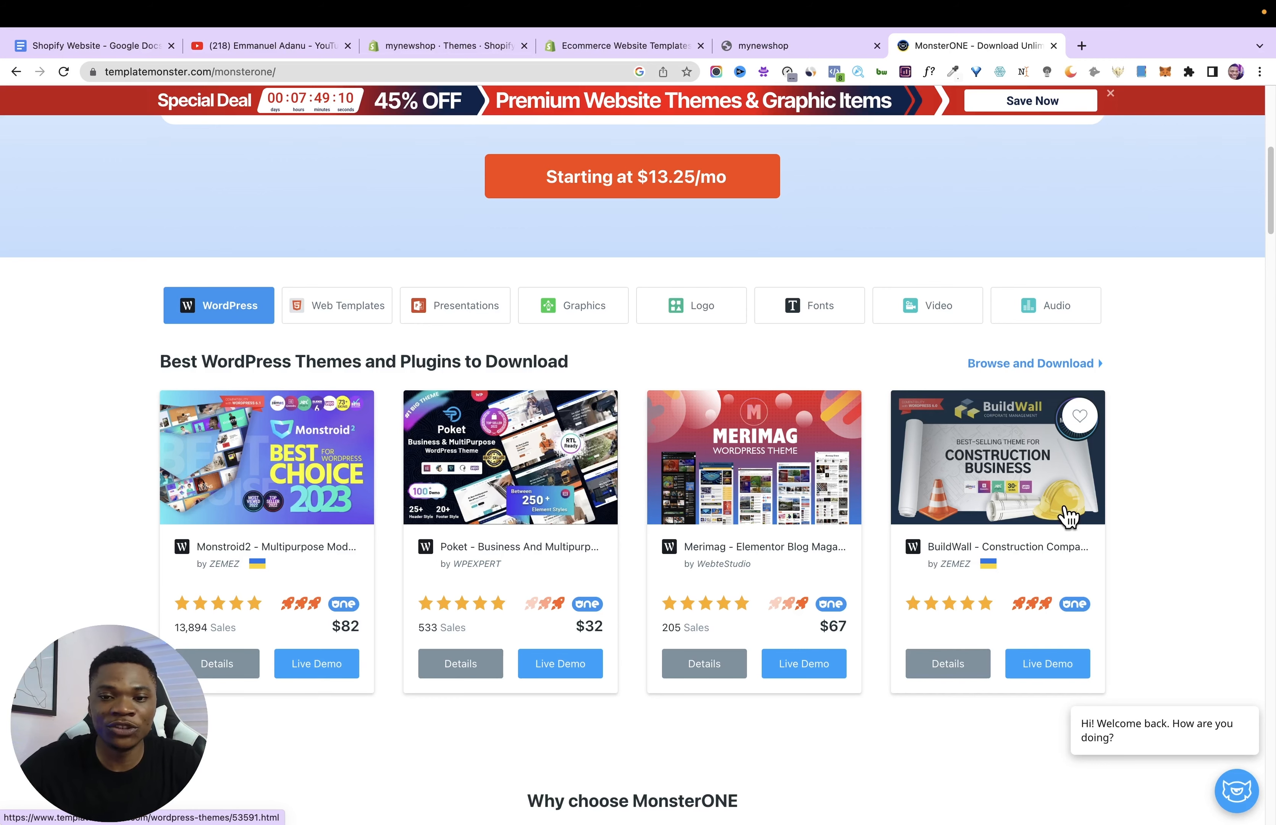
scroll(994, 593, "down", 15)
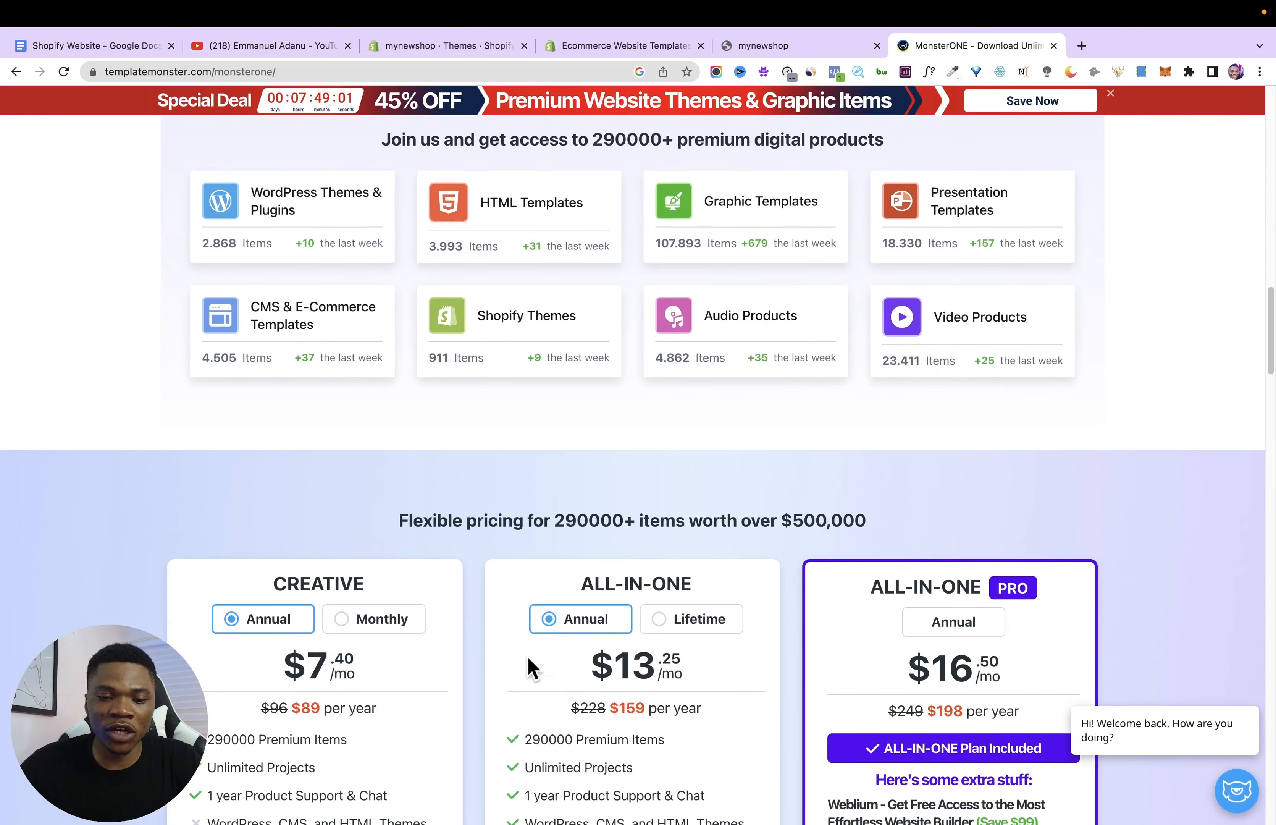
scroll(352, 631, "down", 4)
scroll(561, 578, "up", 8)
scroll(557, 585, "down", 1)
scroll(558, 585, "down", 5)
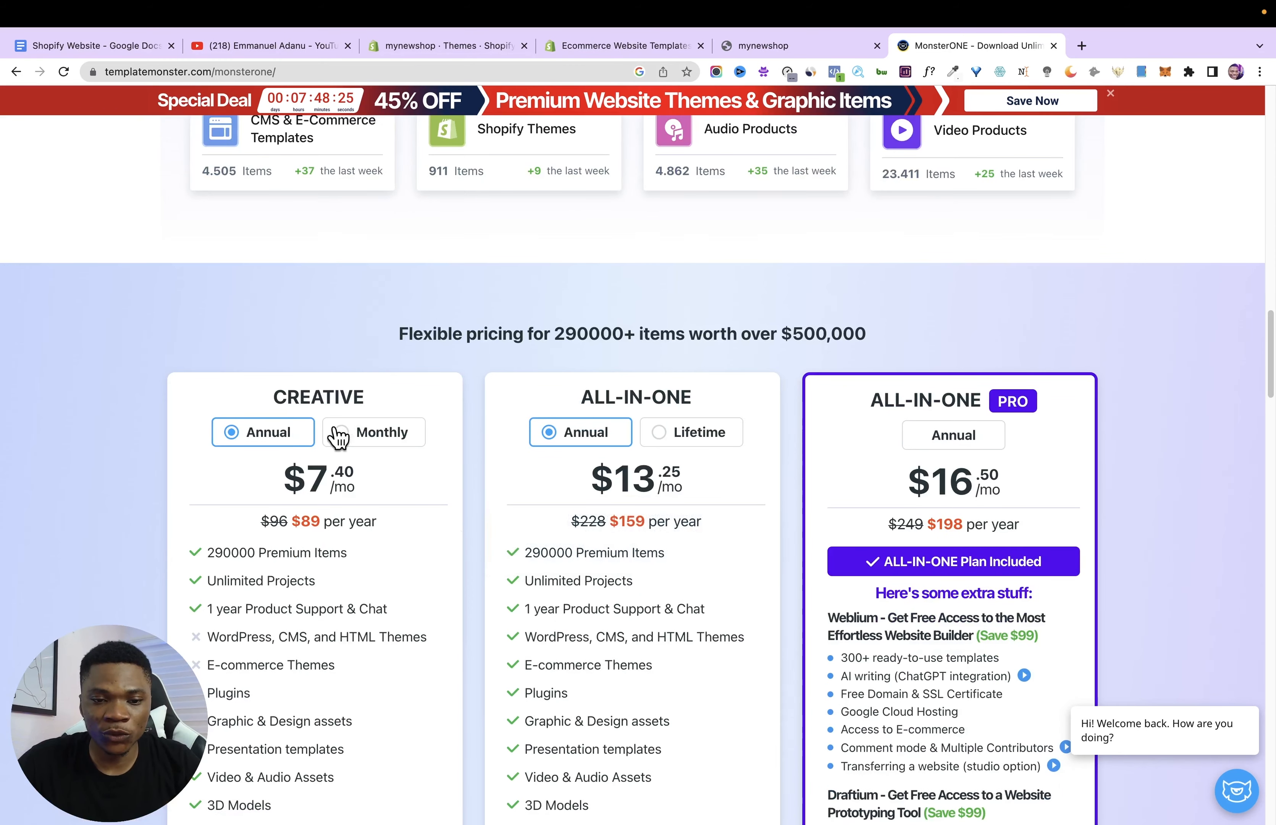
Compare the prices and included features of the CREATIVE, ALL-IN-ONE and ALL-IN-ONE PRO plans.
scroll(302, 496, "down", 3)
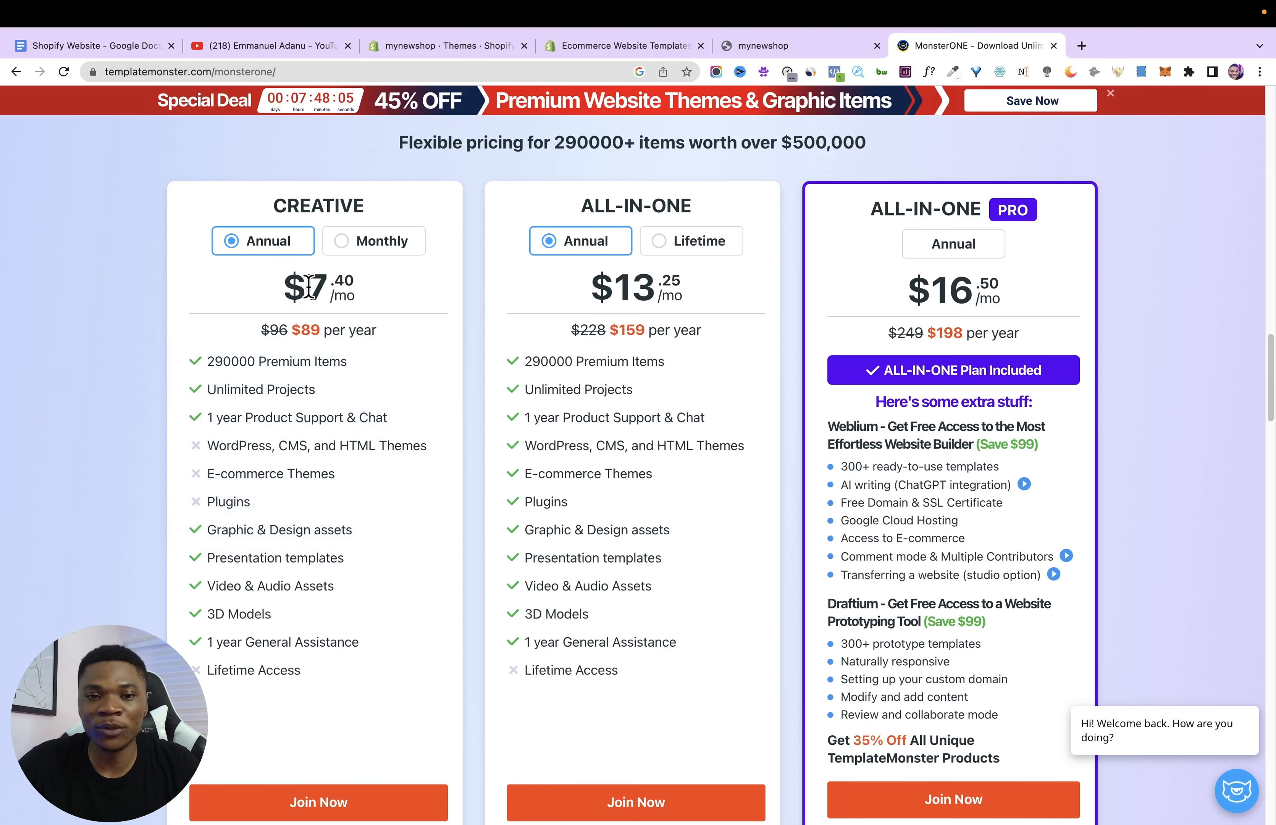
scroll(632, 429, "up", 1)
mouse_move(632, 430)
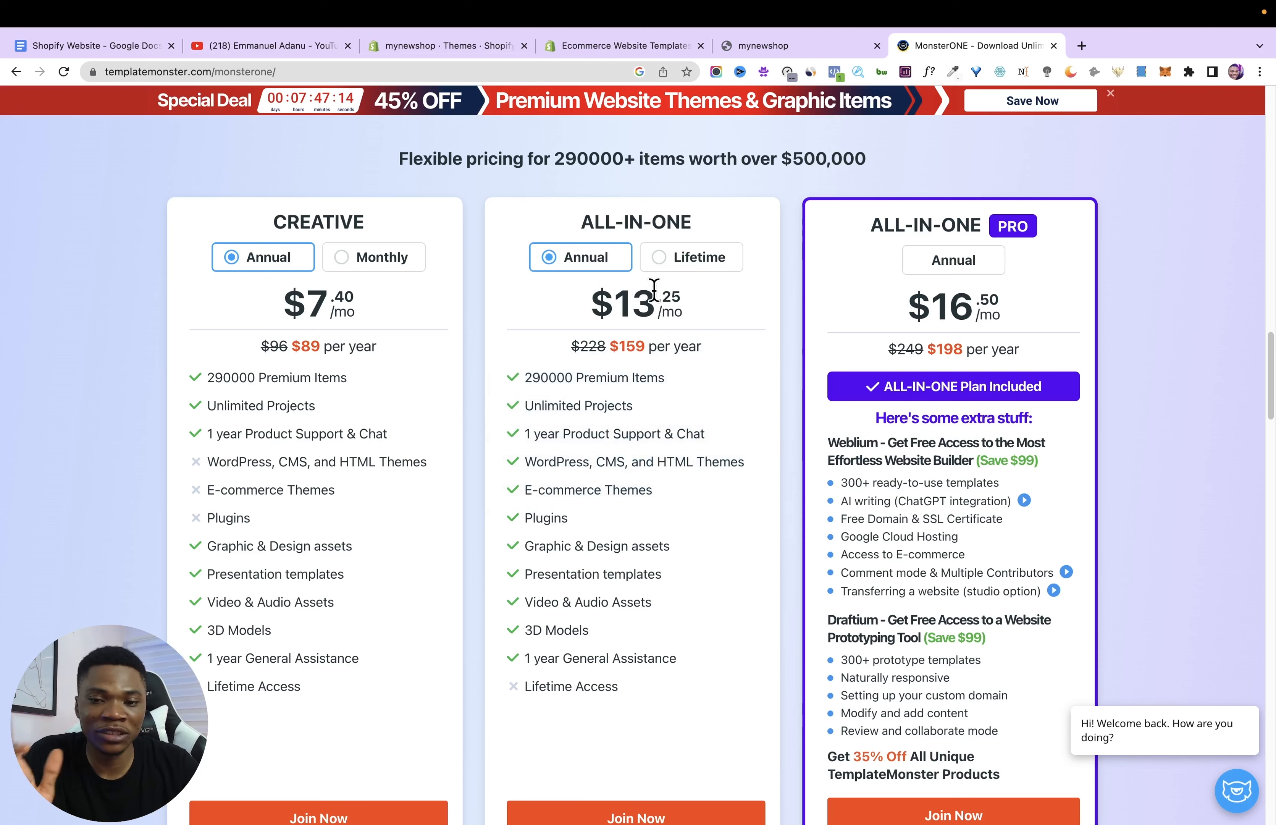
scroll(661, 250, "down", 2)
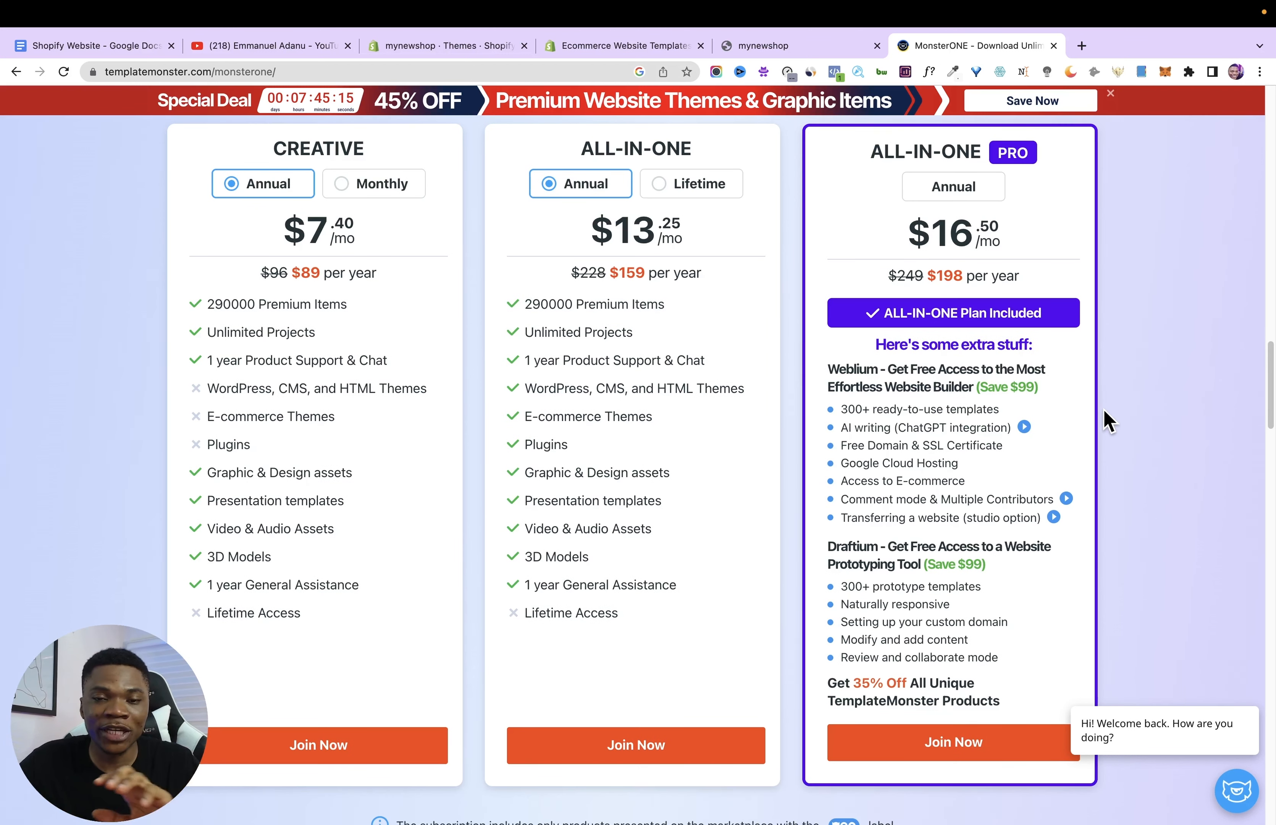
scroll(1107, 422, "up", 3)
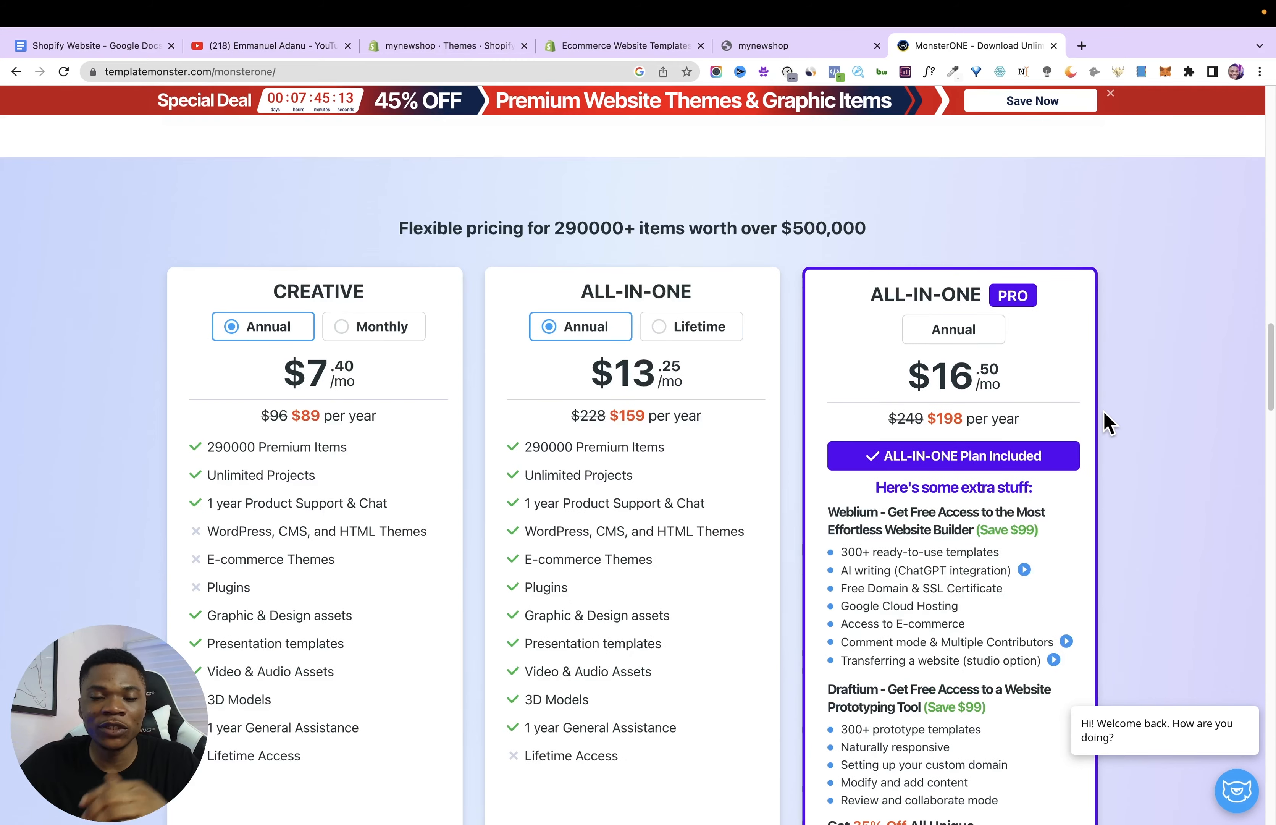
scroll(1113, 438, "up", 15)
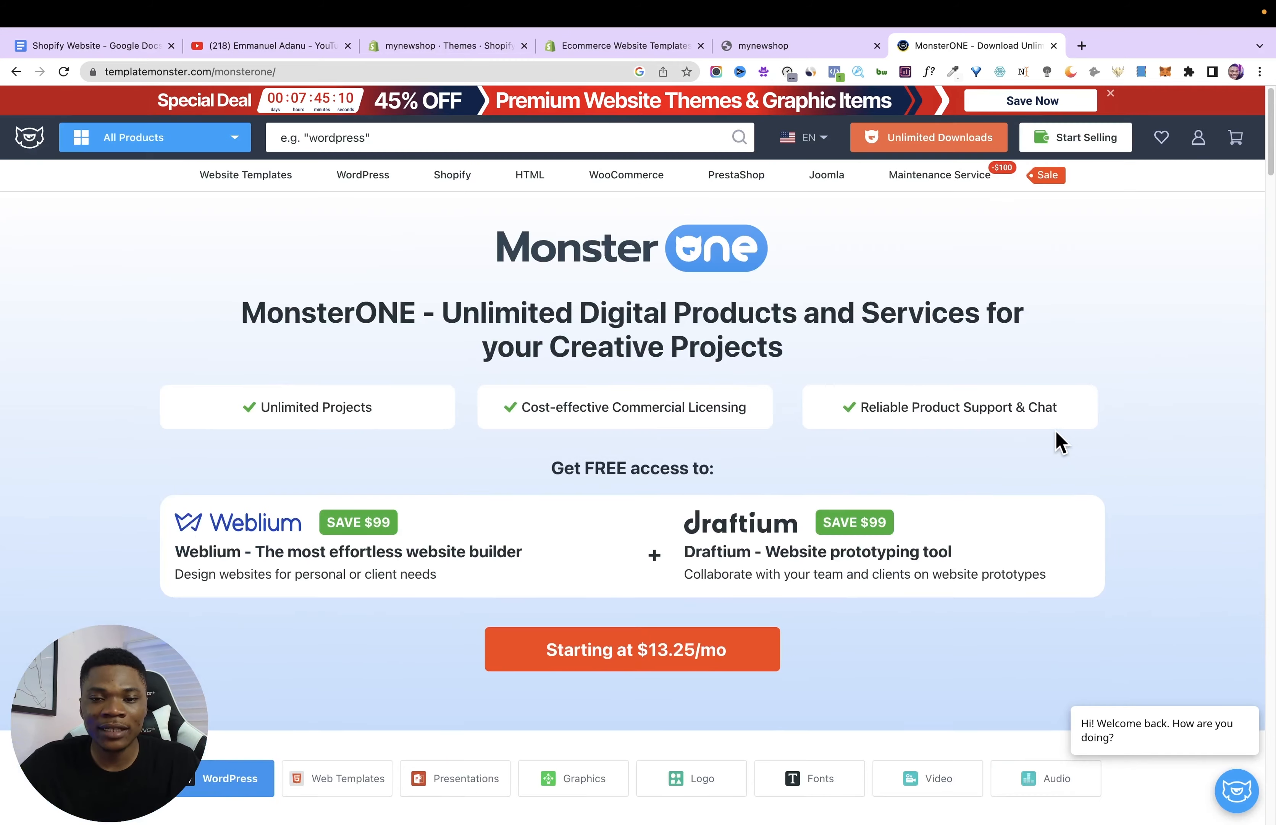
scroll(1031, 456, "down", 8)
scroll(1028, 458, "down", 20)
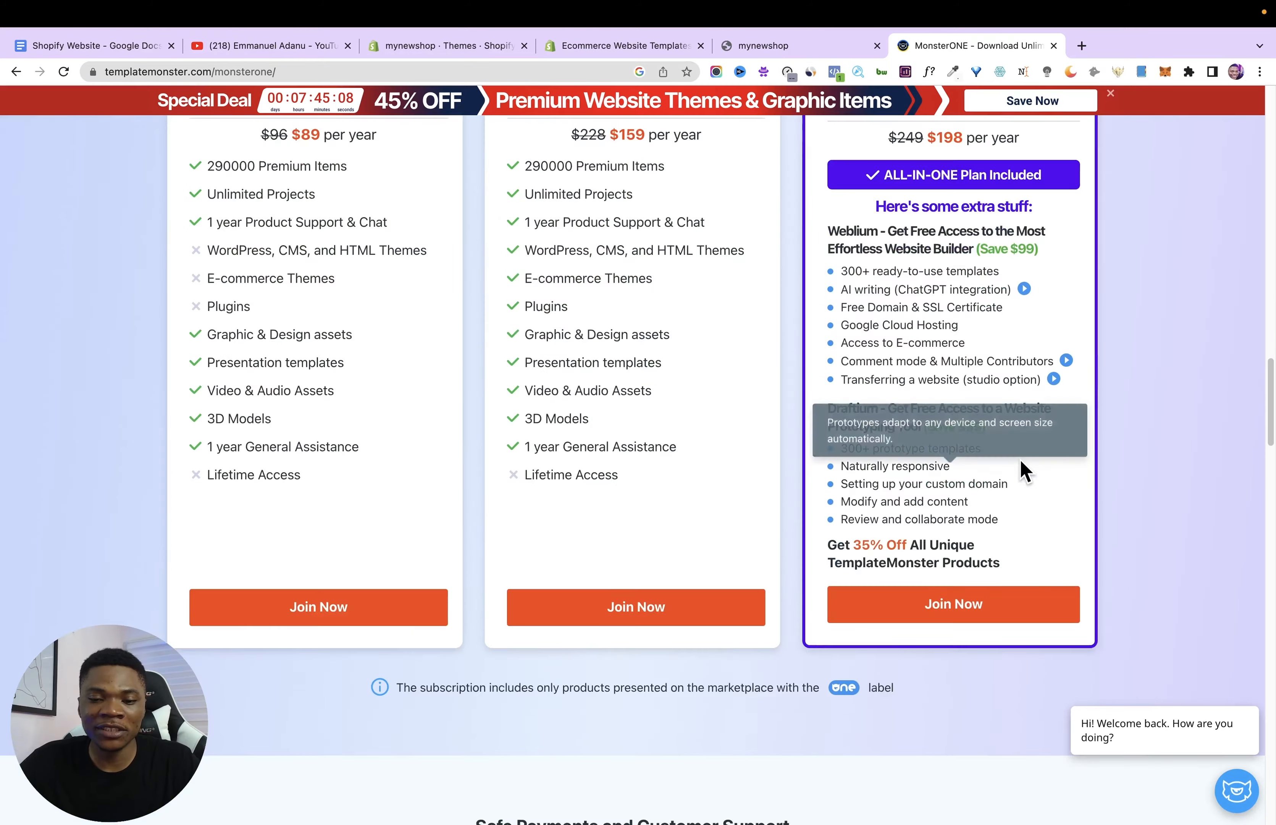
scroll(643, 643, "down", 4)
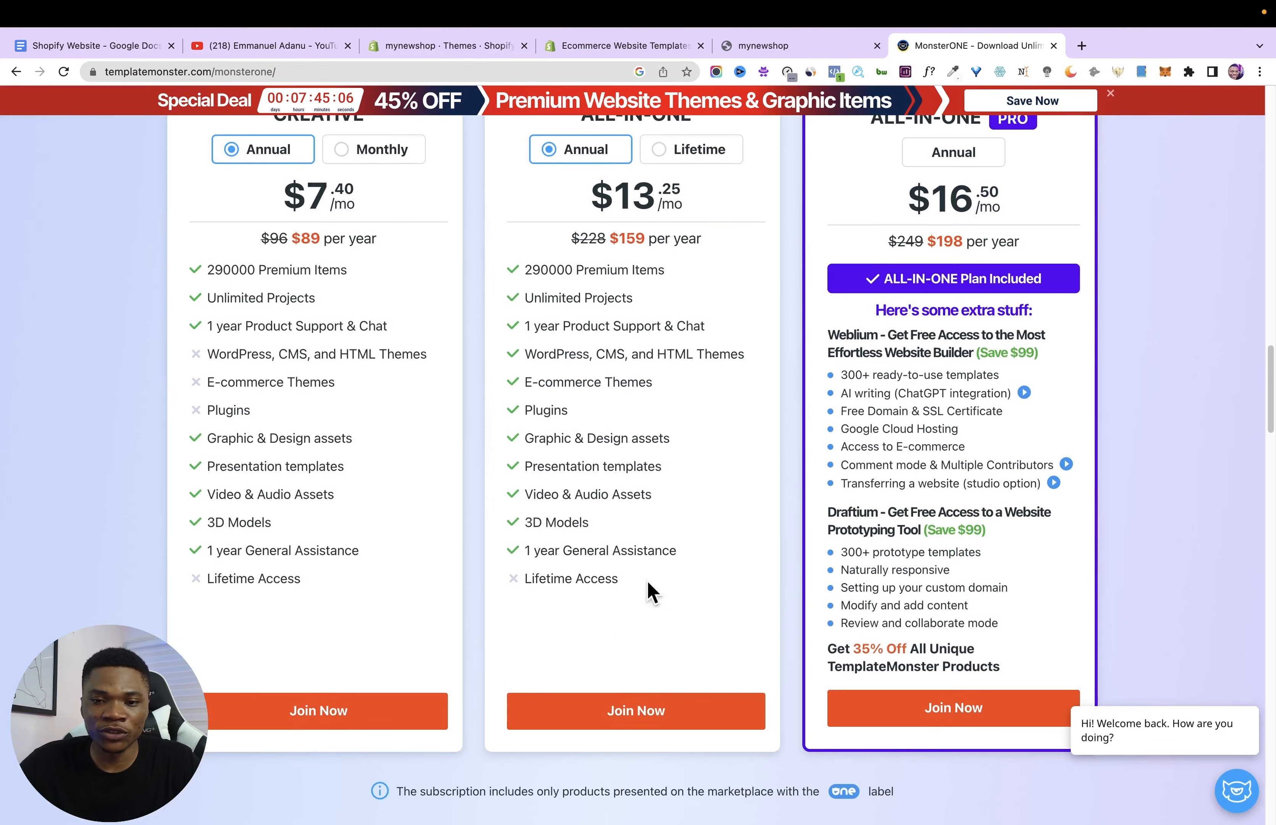
scroll(668, 321, "up", 6)
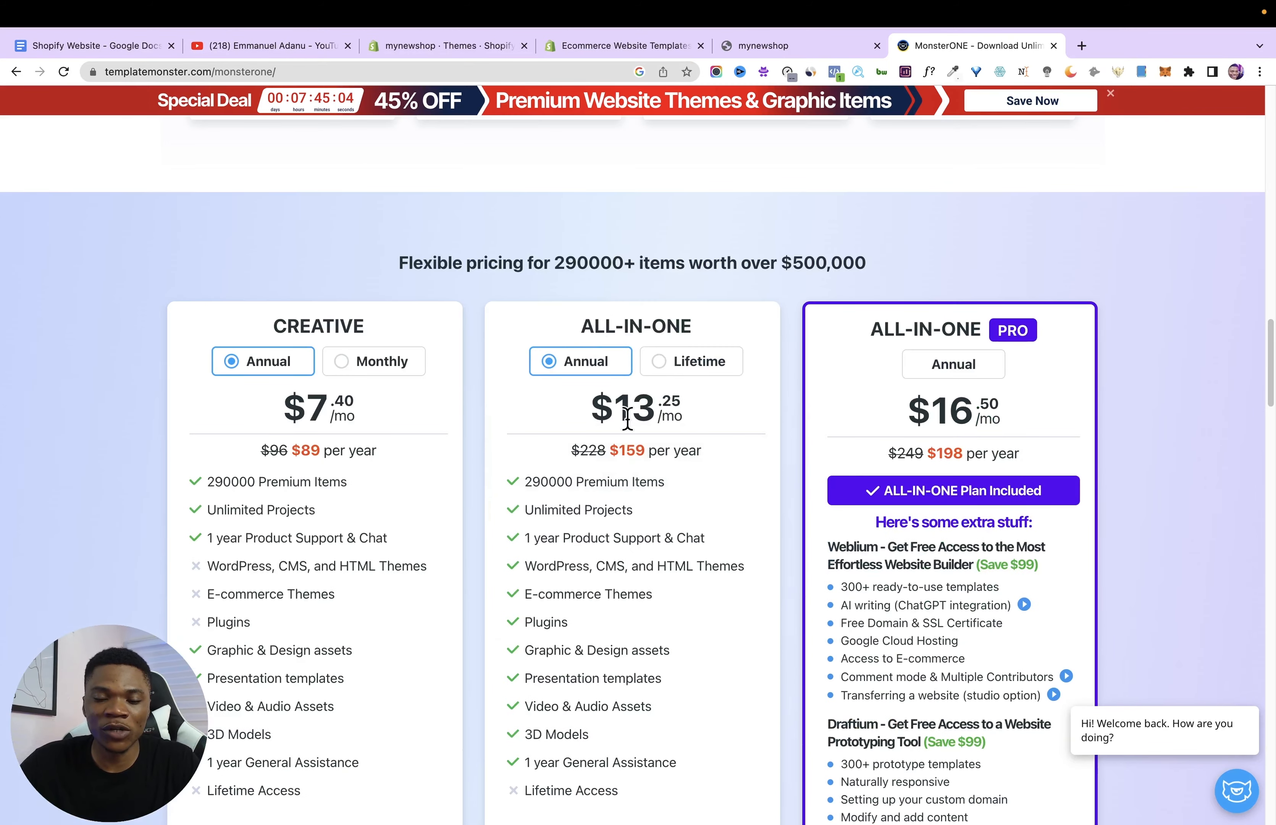
Join the annual ALL-IN-ONE plan and consent to the terms of use and privacy policy at checkout.
scroll(628, 417, "down", 8)
left_click(641, 477)
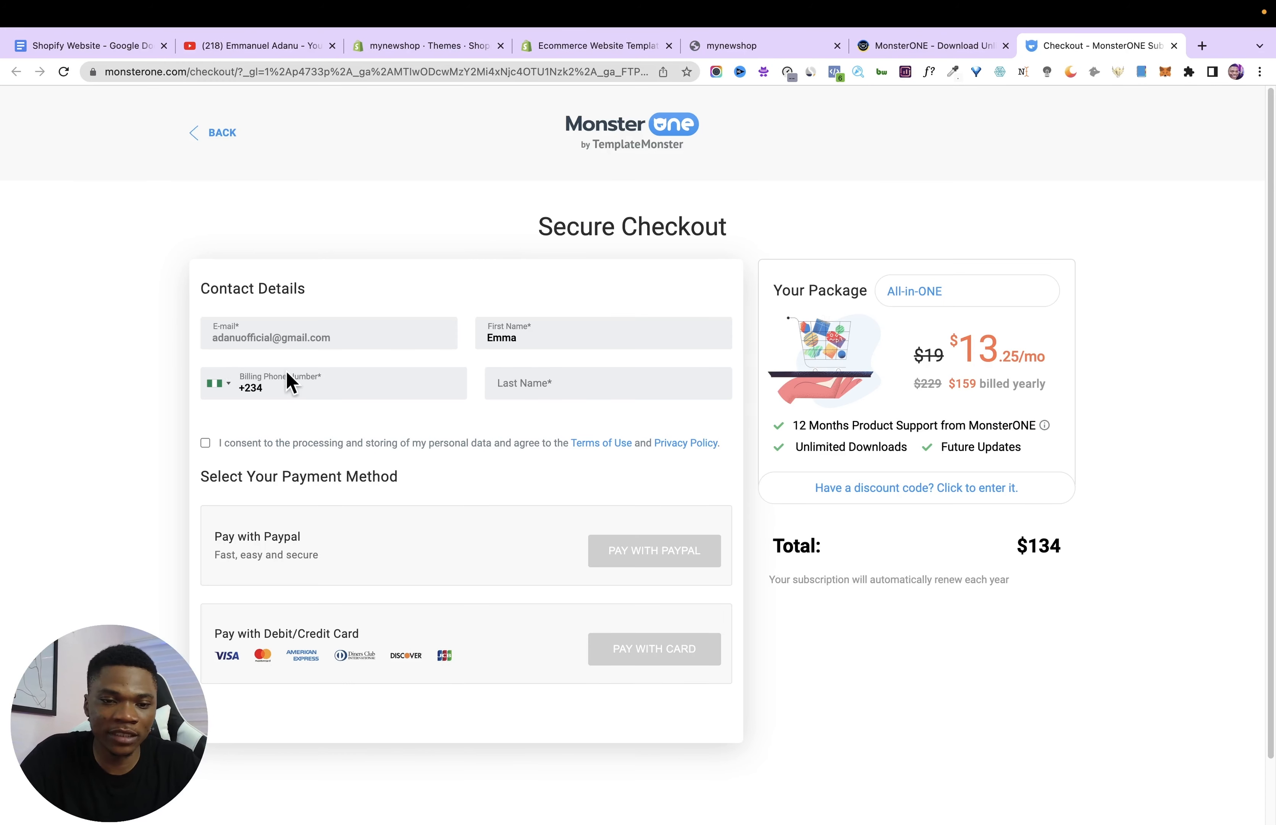
left_click(537, 442)
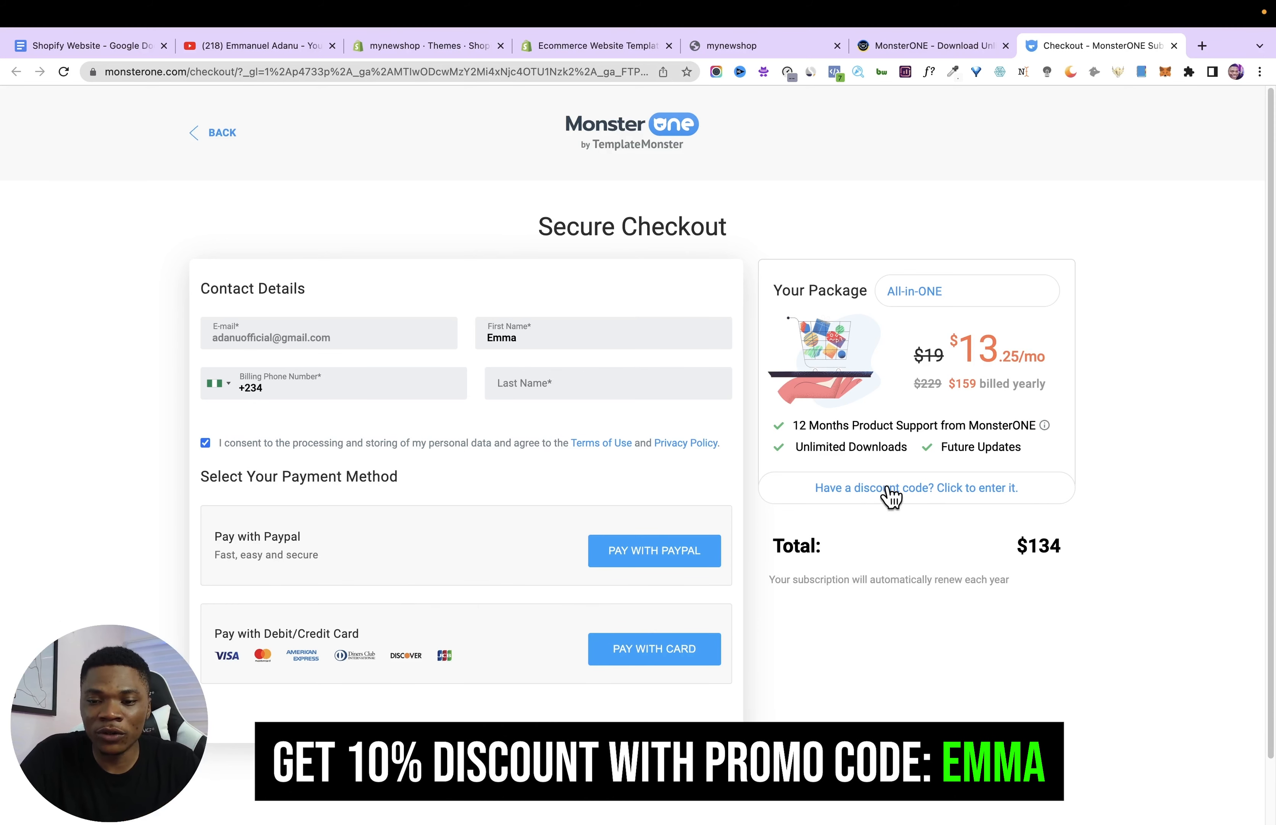
Apply the promo code "Emma" to the All-in-ONE package.
left_click(919, 489)
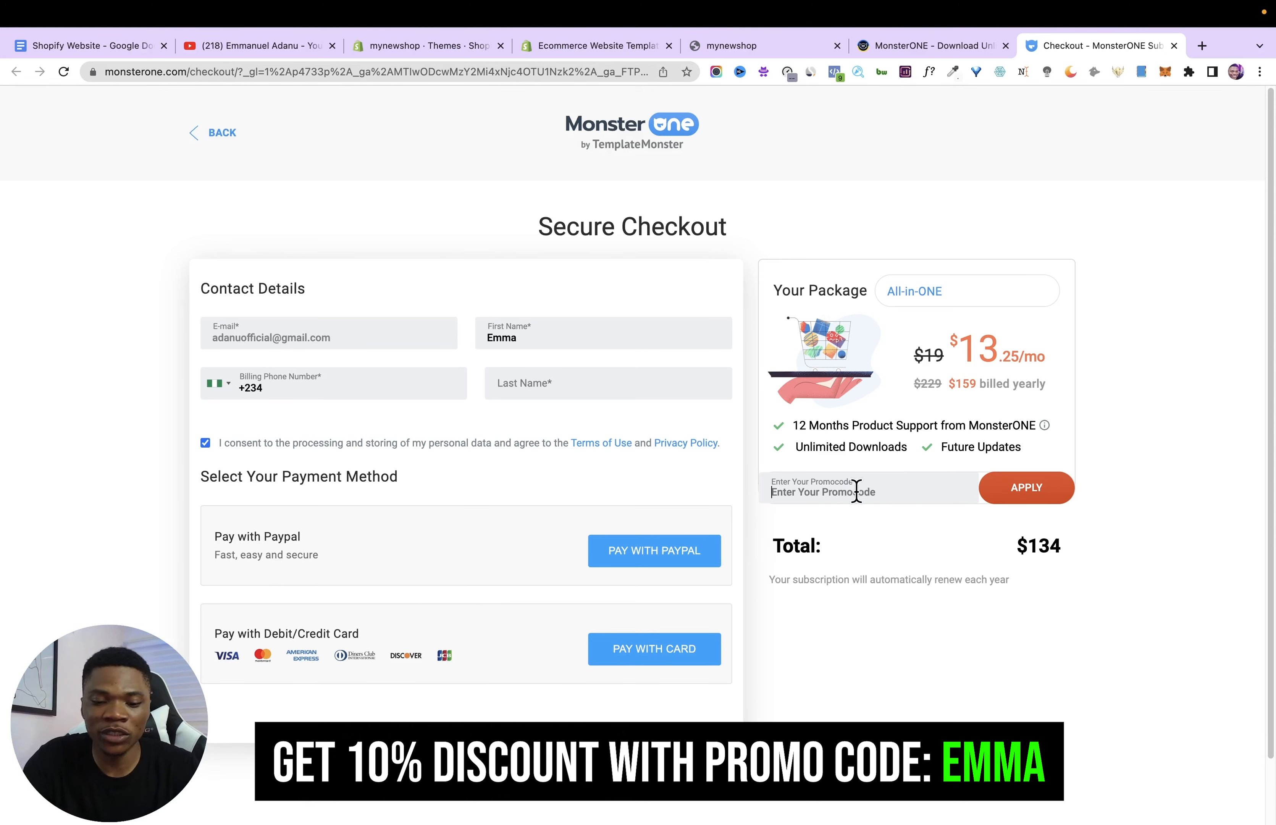
type("Emma")
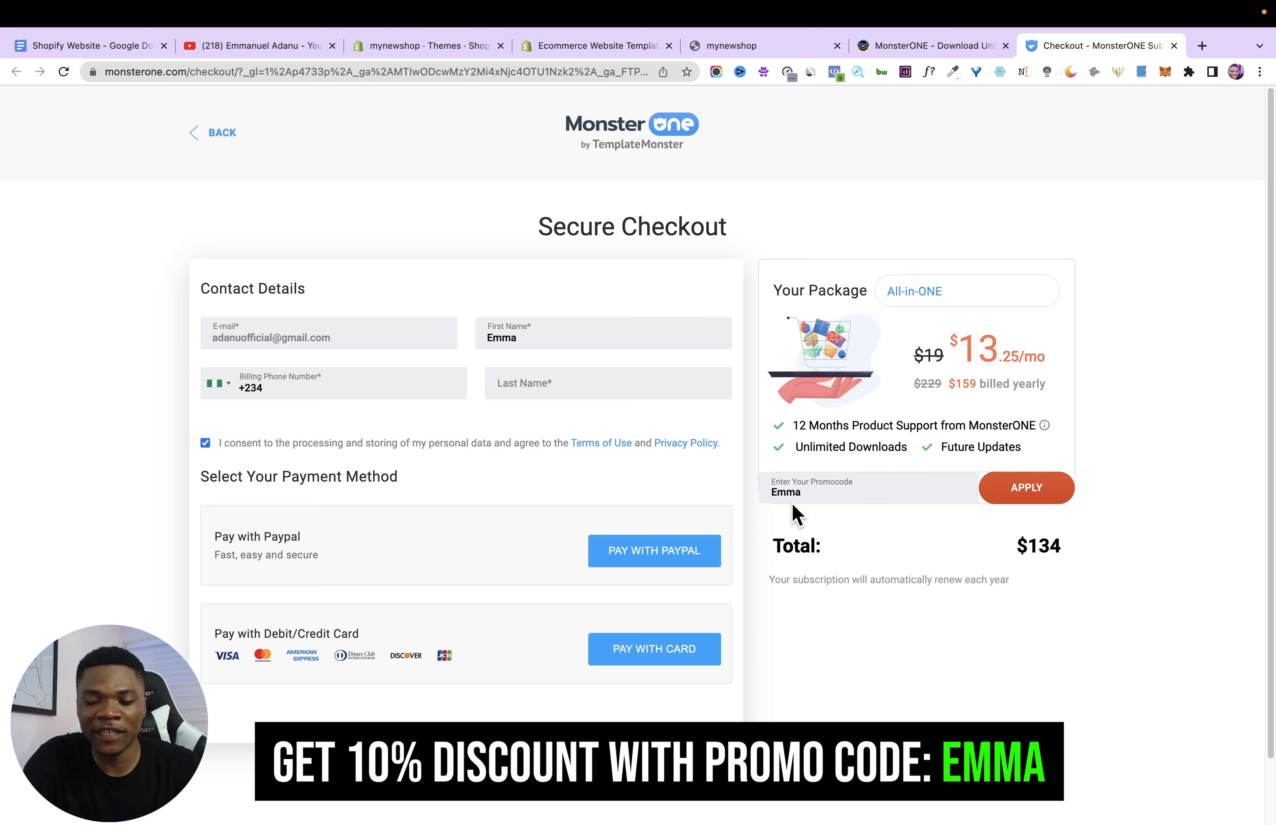
left_click(1003, 494)
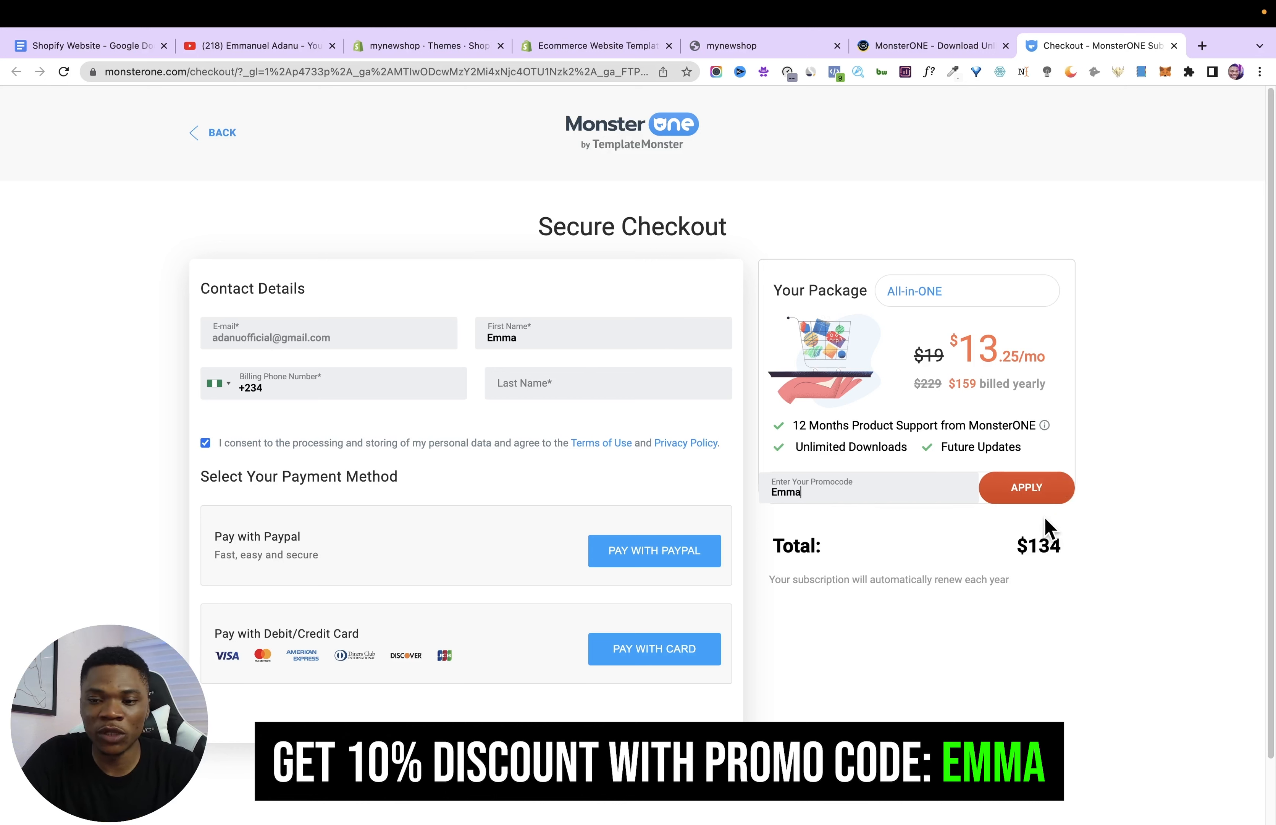
left_click_drag(824, 492, 780, 492)
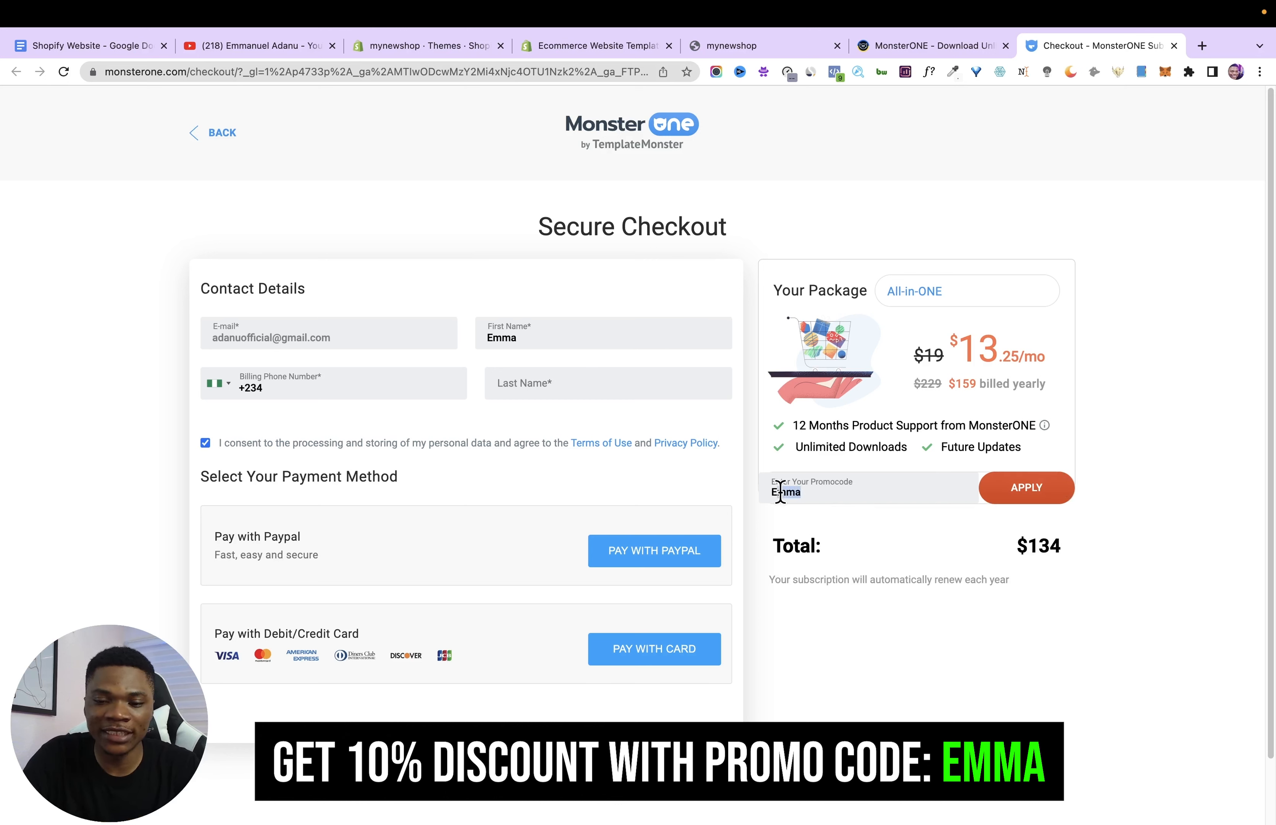
left_click(1032, 486)
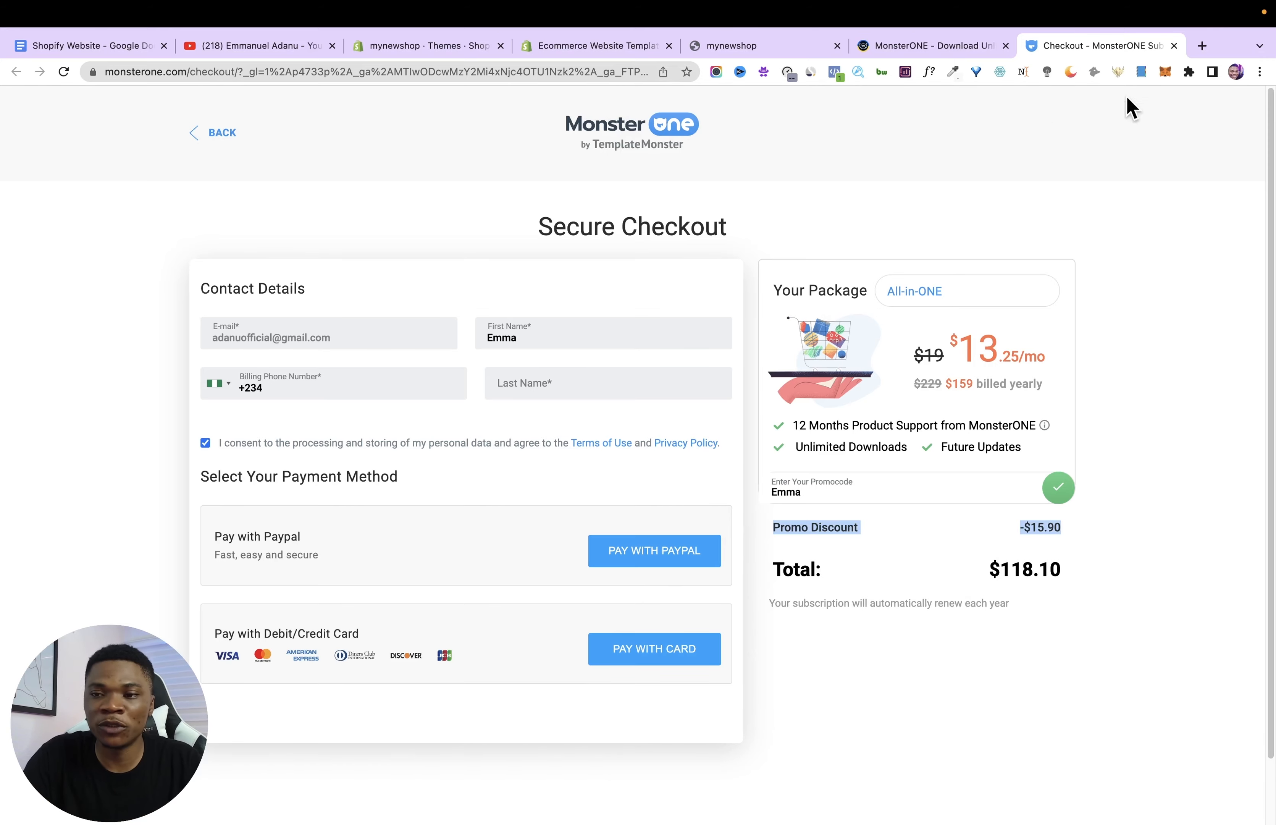
View the top-quality assets on the MonsterONE account page in a new browser tab and return to the checkout.
left_click(1202, 46)
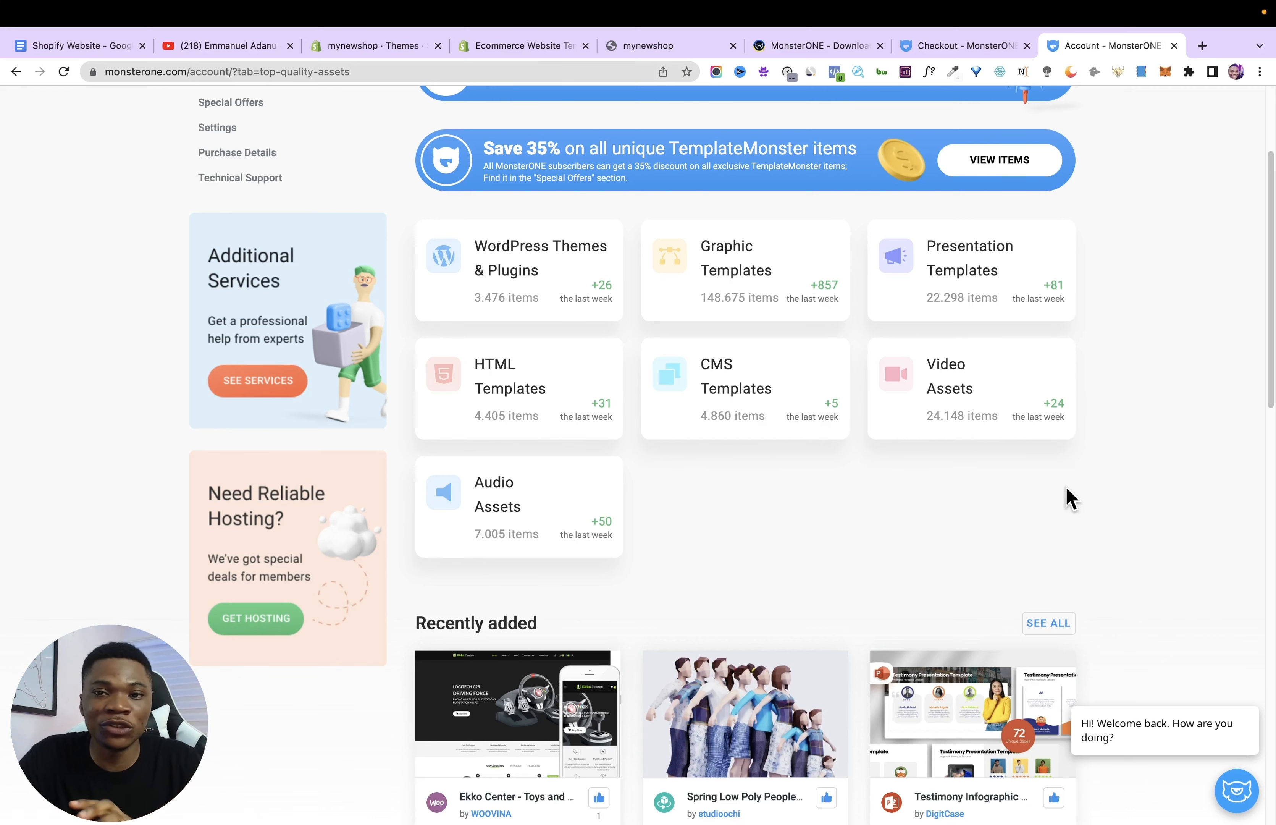
left_click(968, 48)
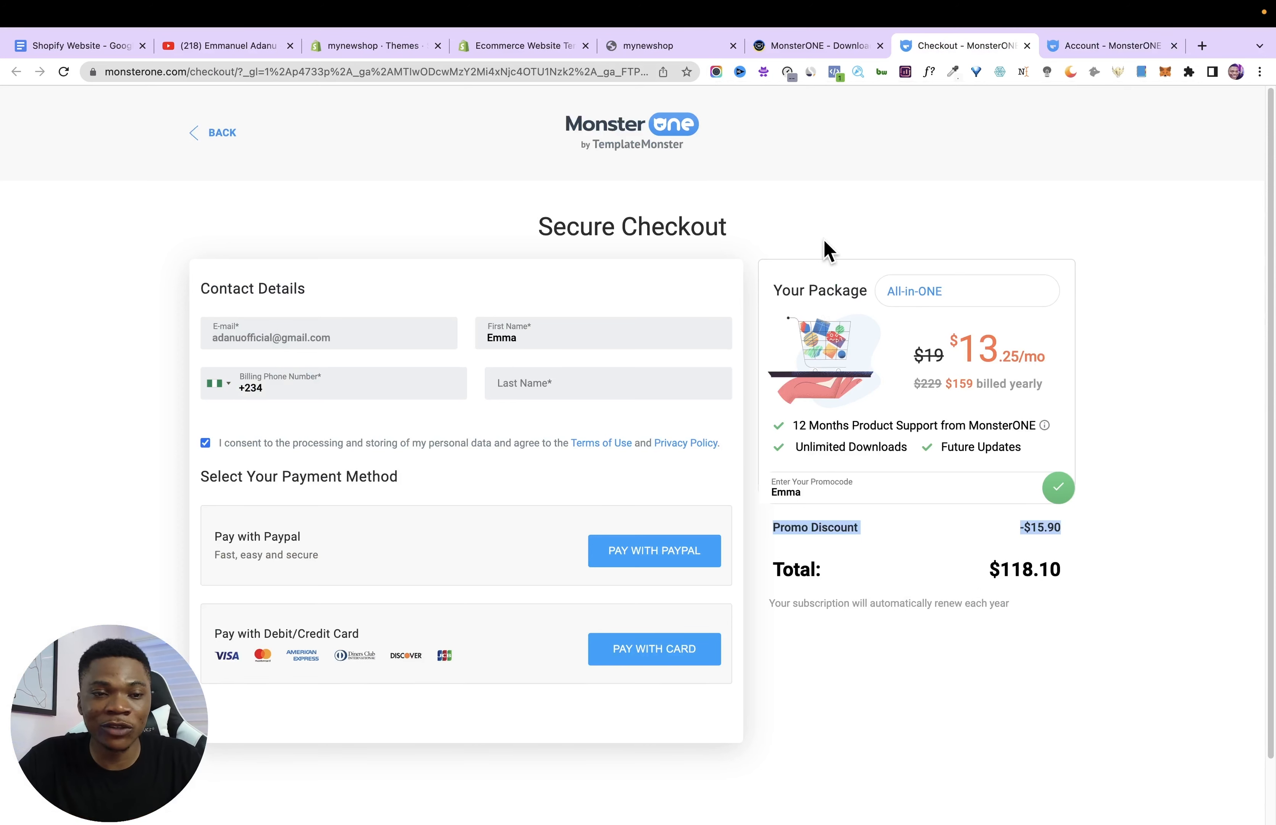
Switch to the Google Docs notes and follow the MonsterONE Free link to the free subscription page.
left_click(85, 47)
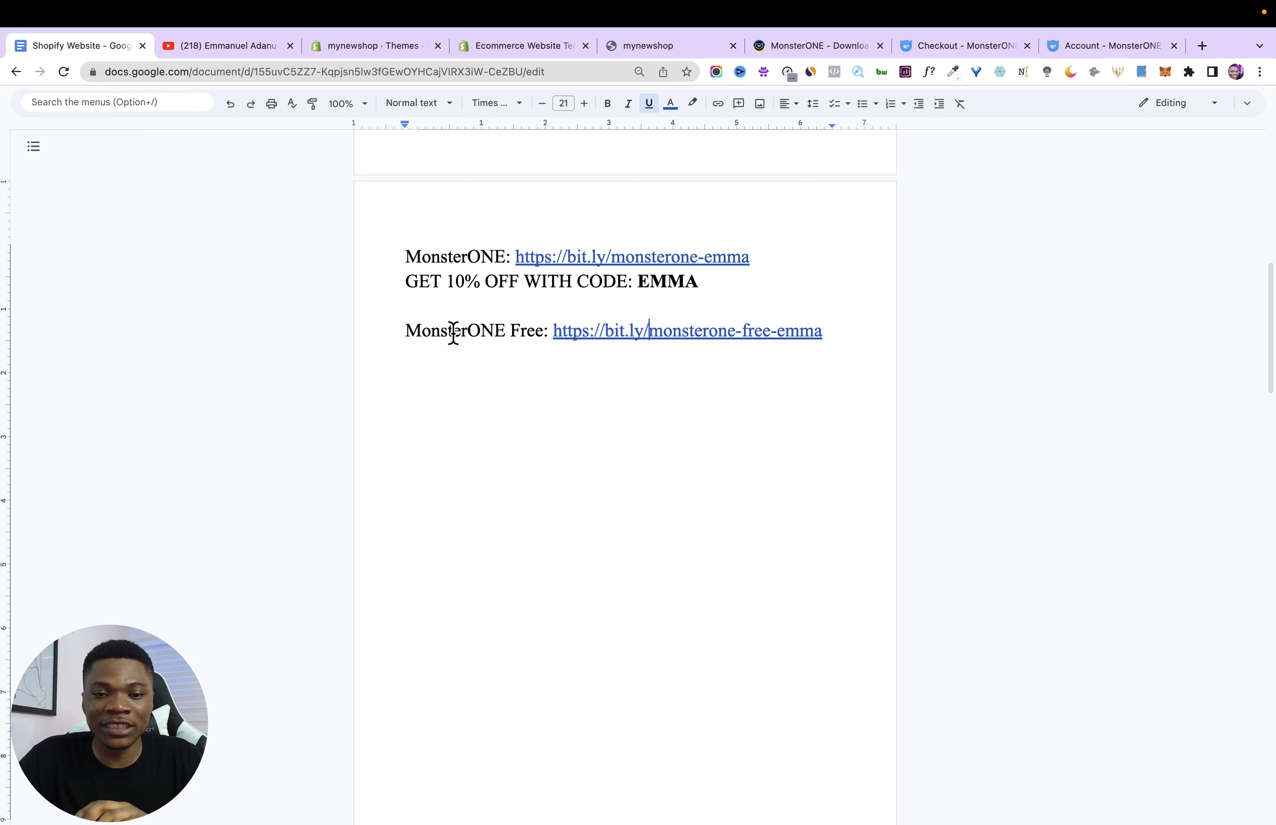
left_click_drag(398, 331, 560, 338)
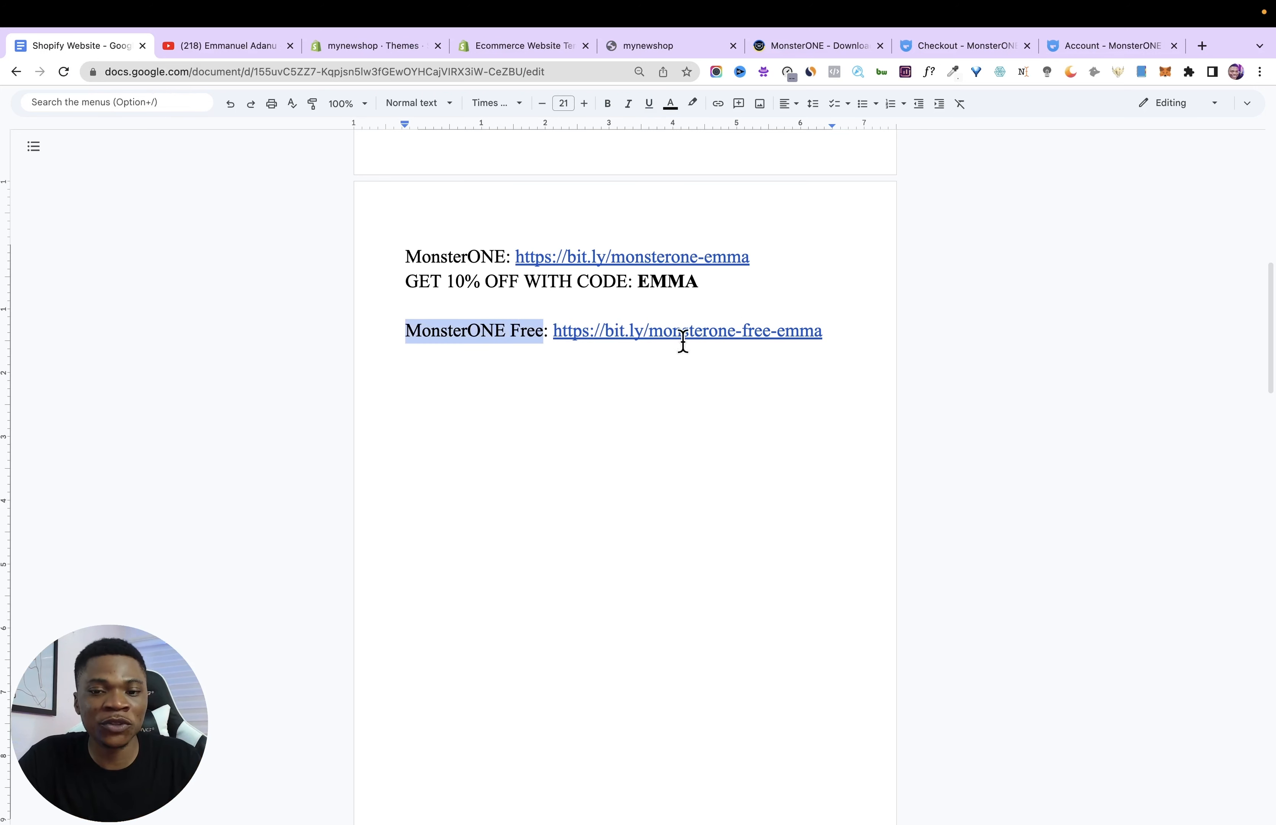
left_click(703, 357)
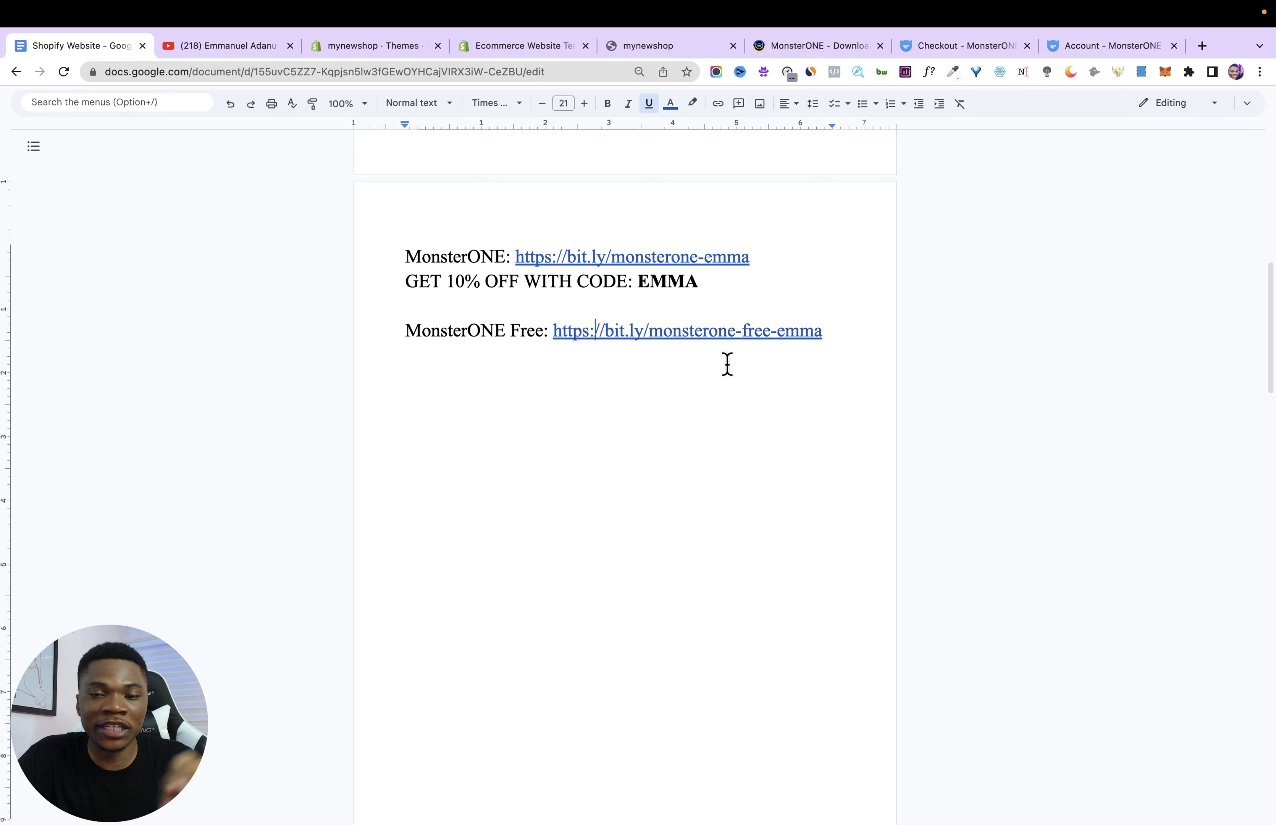
left_click(699, 333)
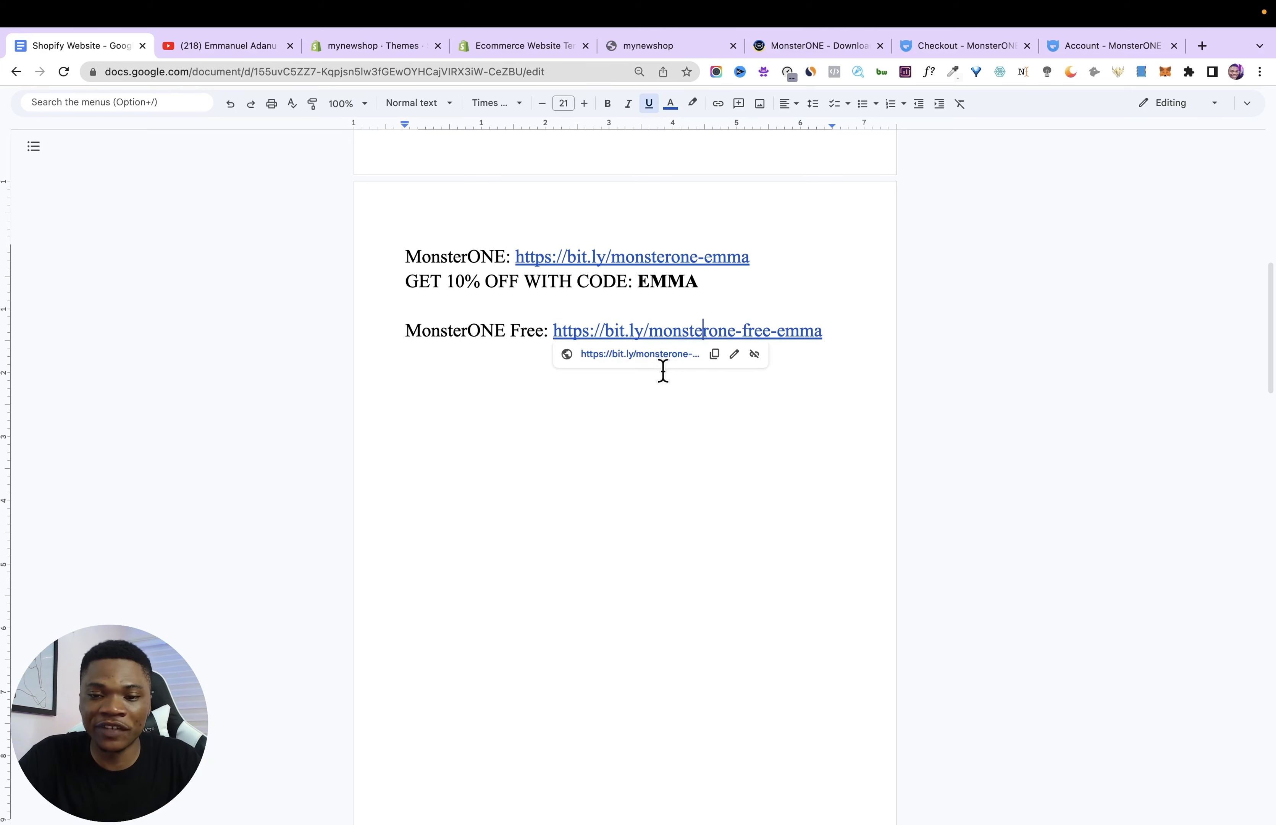
left_click(655, 357)
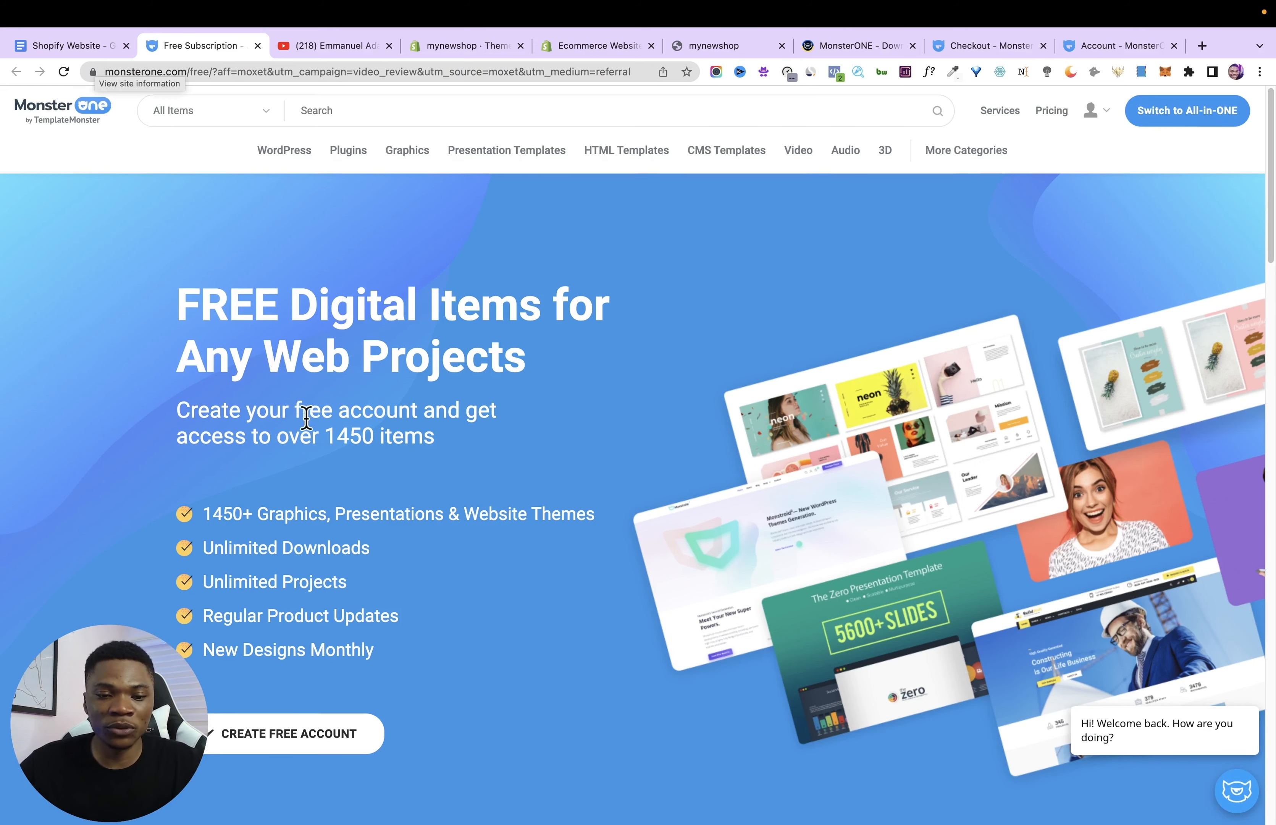
Start creating a free account and consent to the terms of use and privacy policy for the Free Plan.
scroll(305, 416, "down", 2)
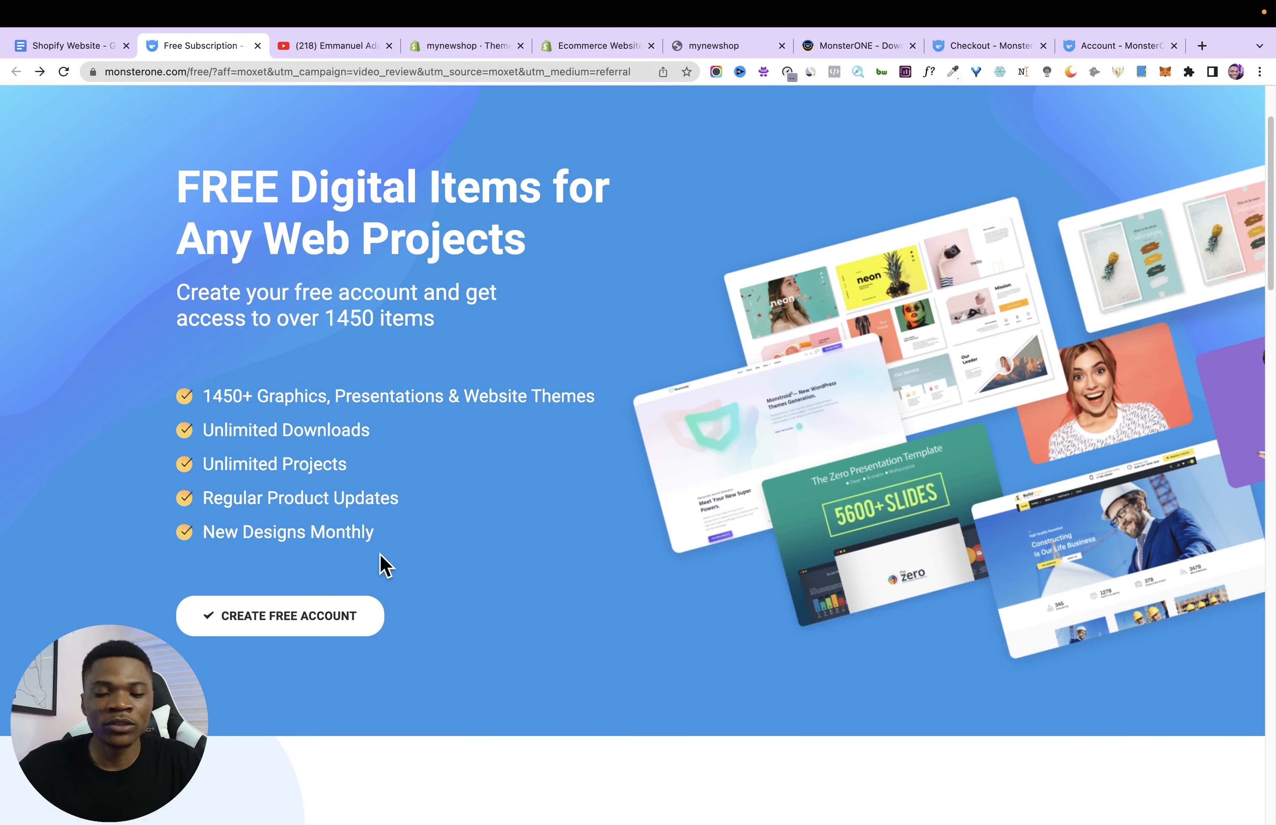
left_click(304, 619)
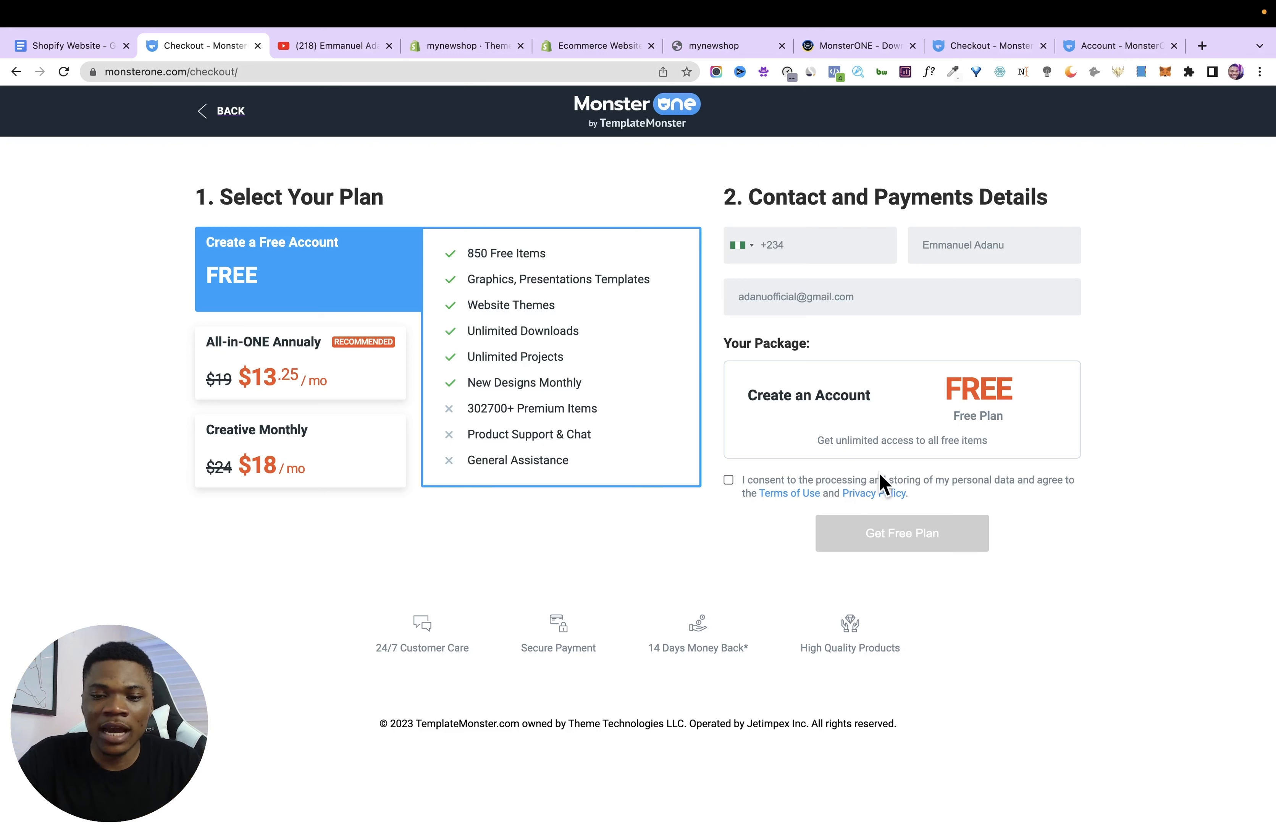
left_click(729, 480)
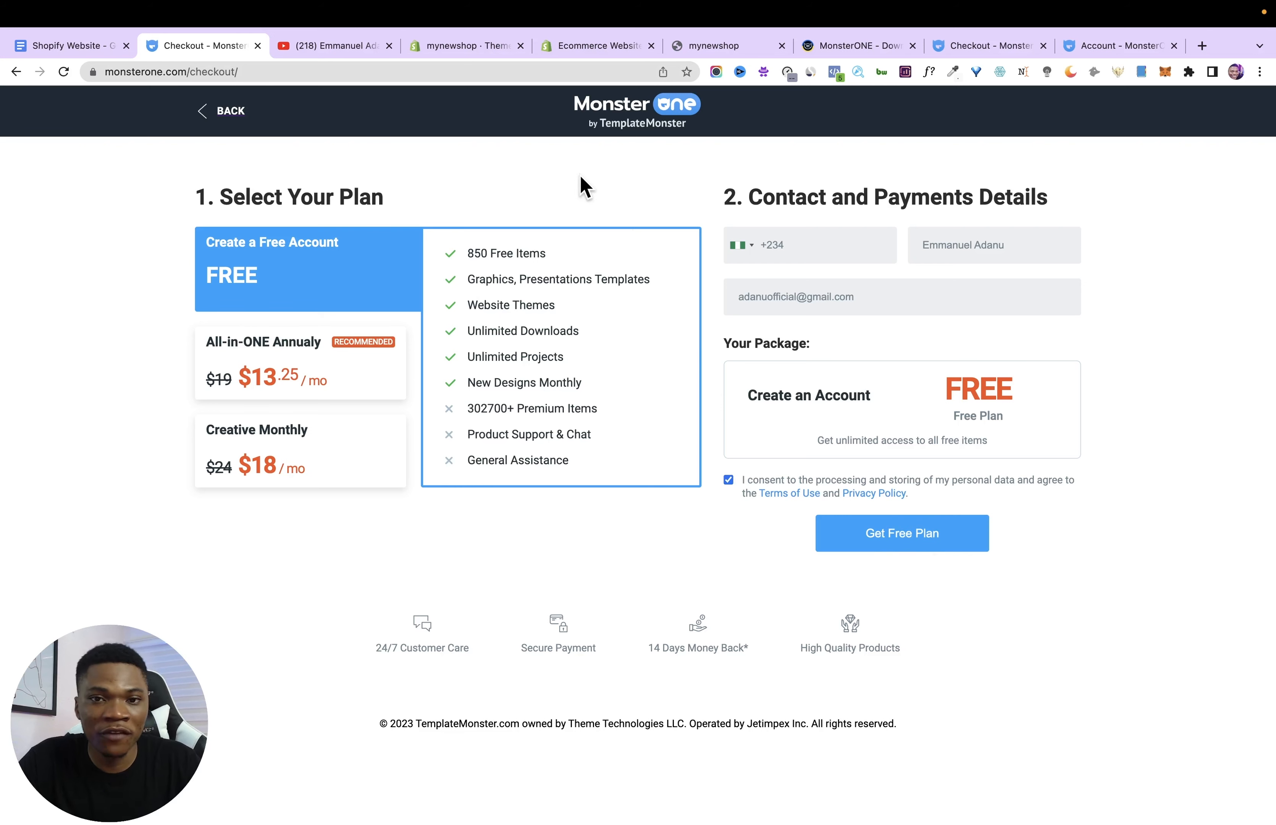
Go from the MonsterONE account page to CMS Templates and open the Shopify Themes category.
left_click(1099, 47)
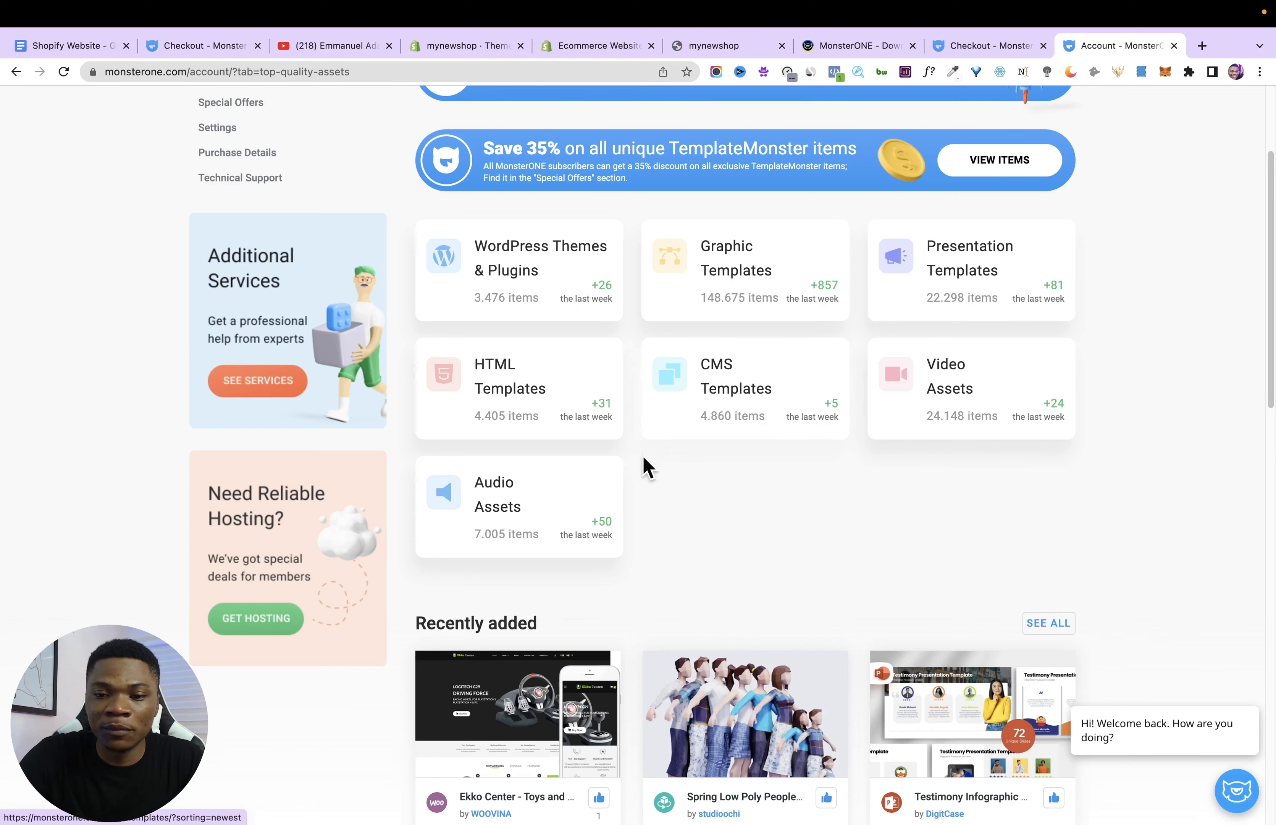
left_click(731, 381)
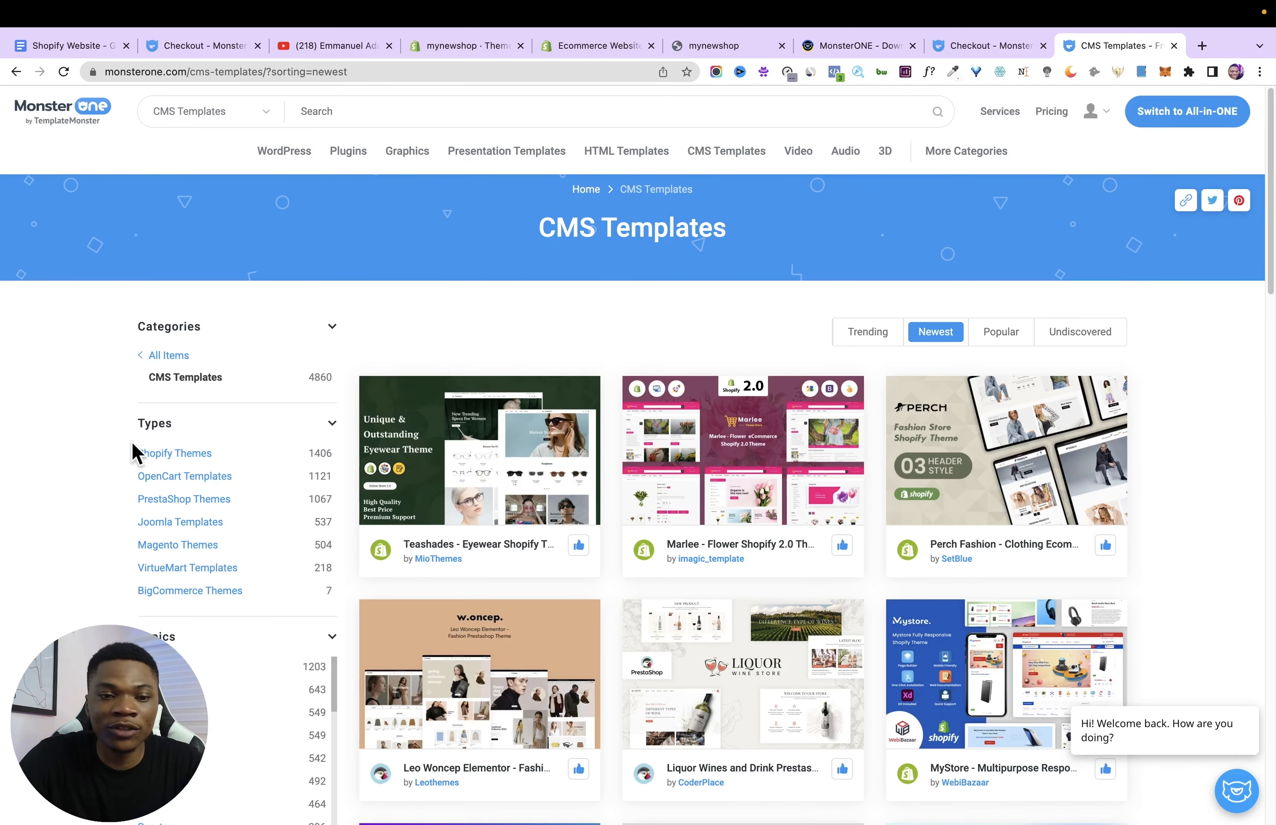
left_click(159, 456)
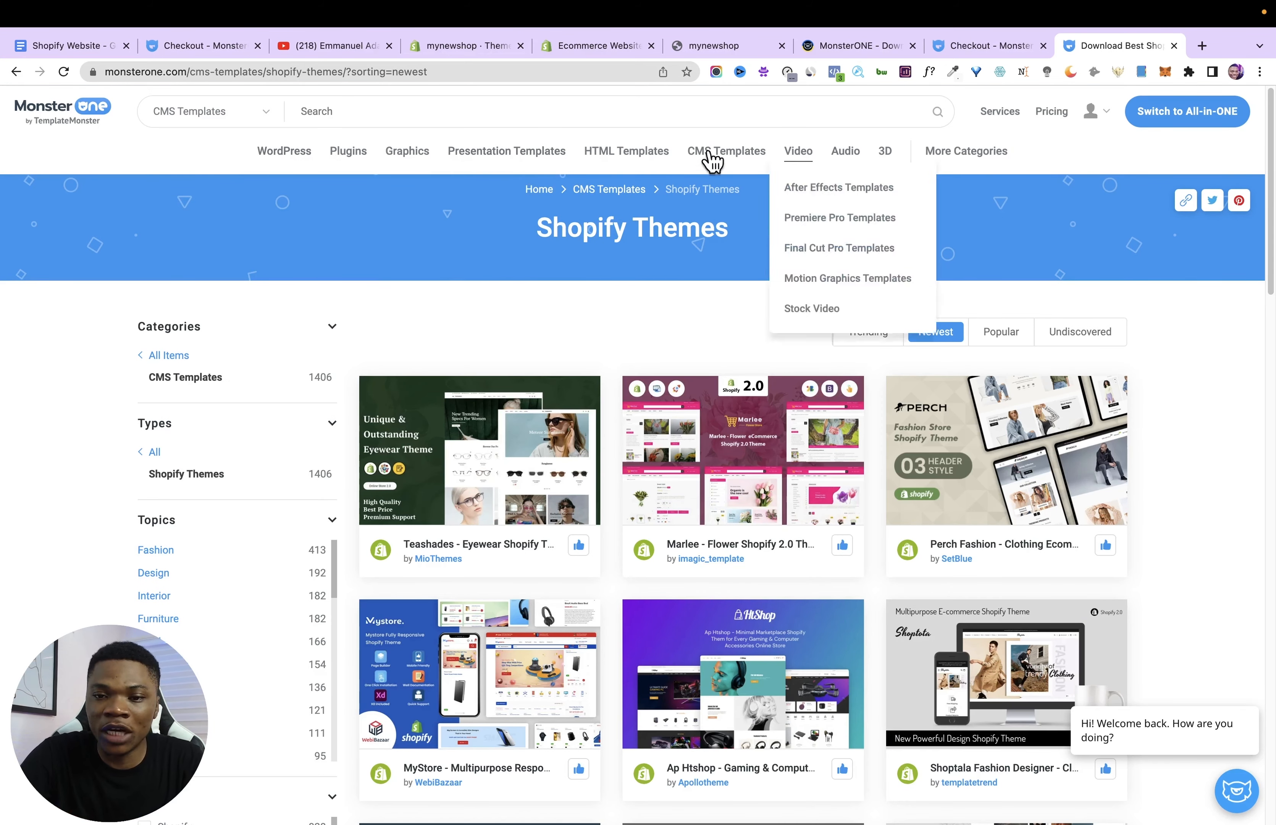
mouse_move(715, 160)
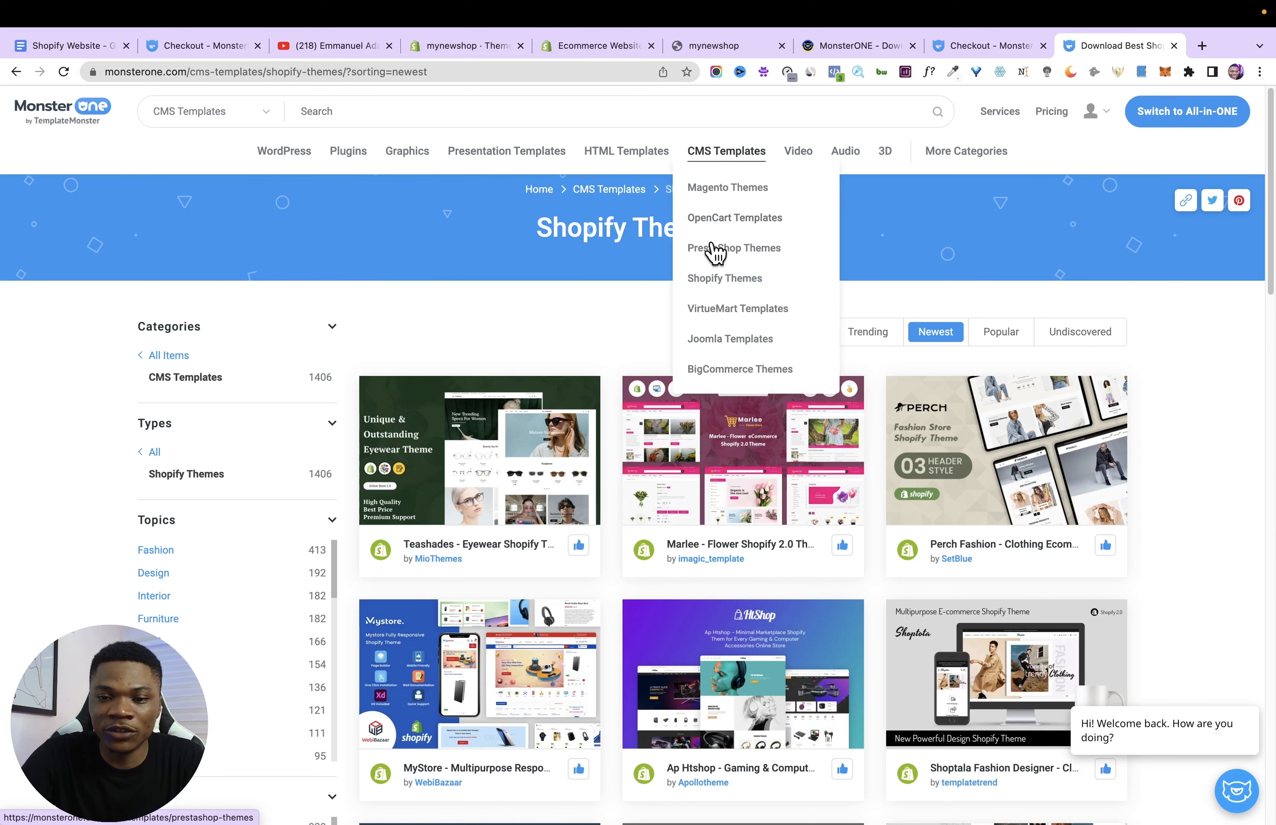
left_click(718, 284)
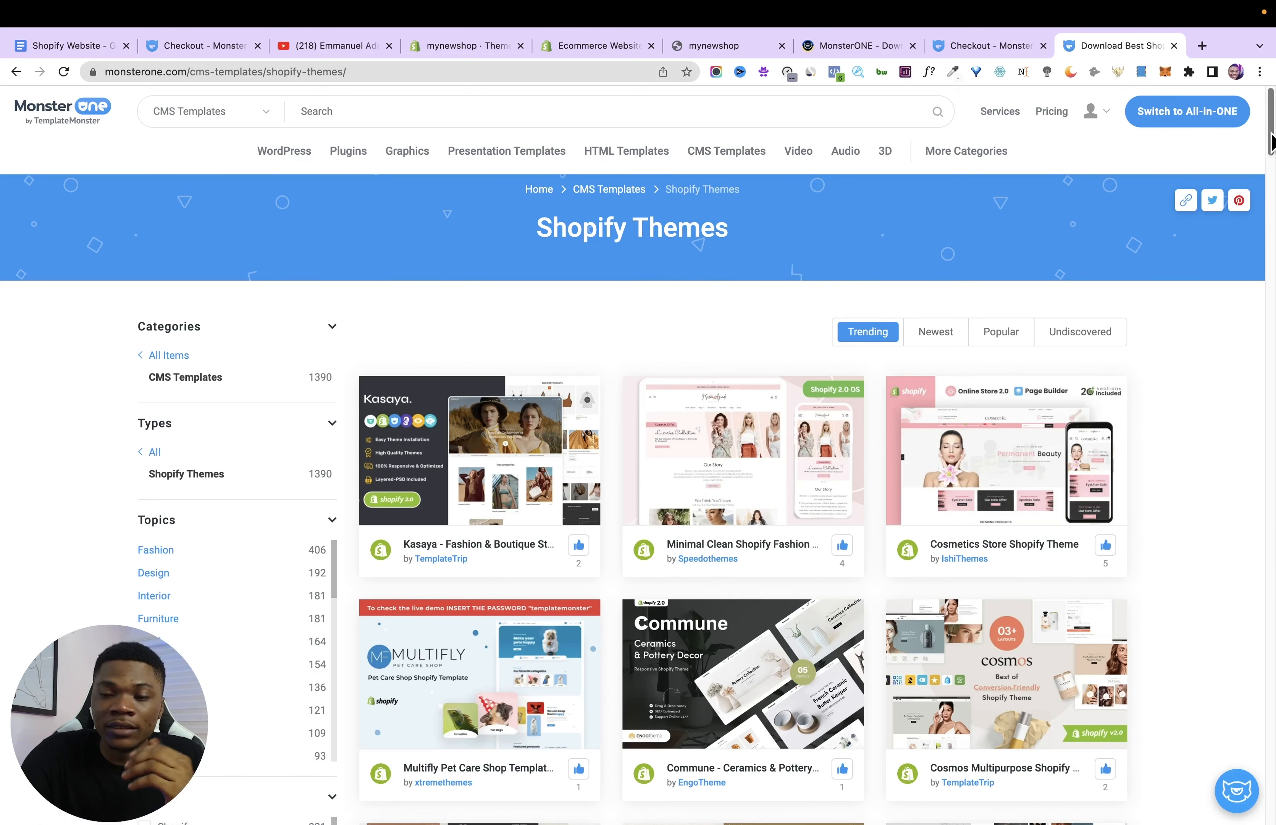
Browse the trending Shopify themes and open the details page of the Printext T-Shirt Store theme.
scroll(1272, 183, "down", 8)
mouse_move(1273, 177)
left_mouse_down()
mouse_move(1273, 204)
mouse_move(1272, 138)
mouse_move(1273, 149)
left_mouse_up()
scroll(633, 456, "down", 1)
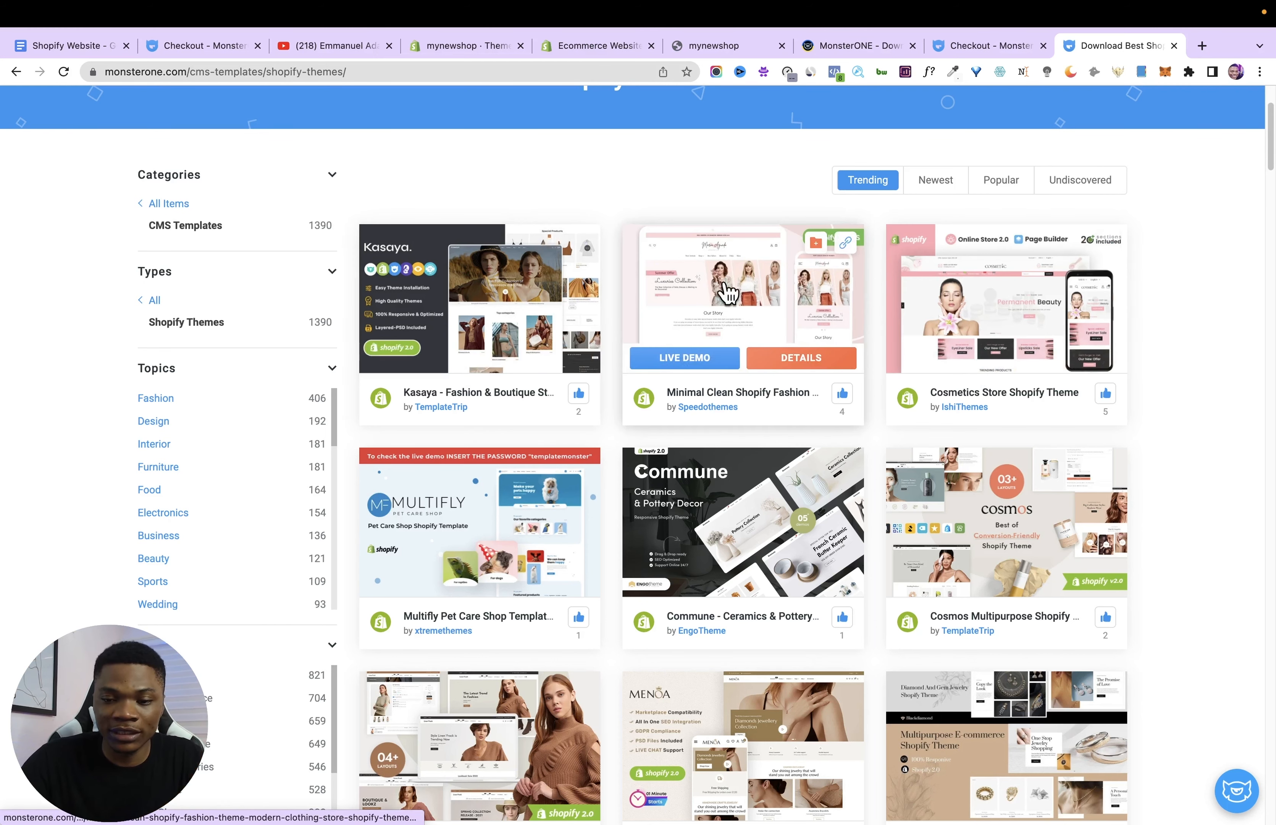
mouse_move(982, 331)
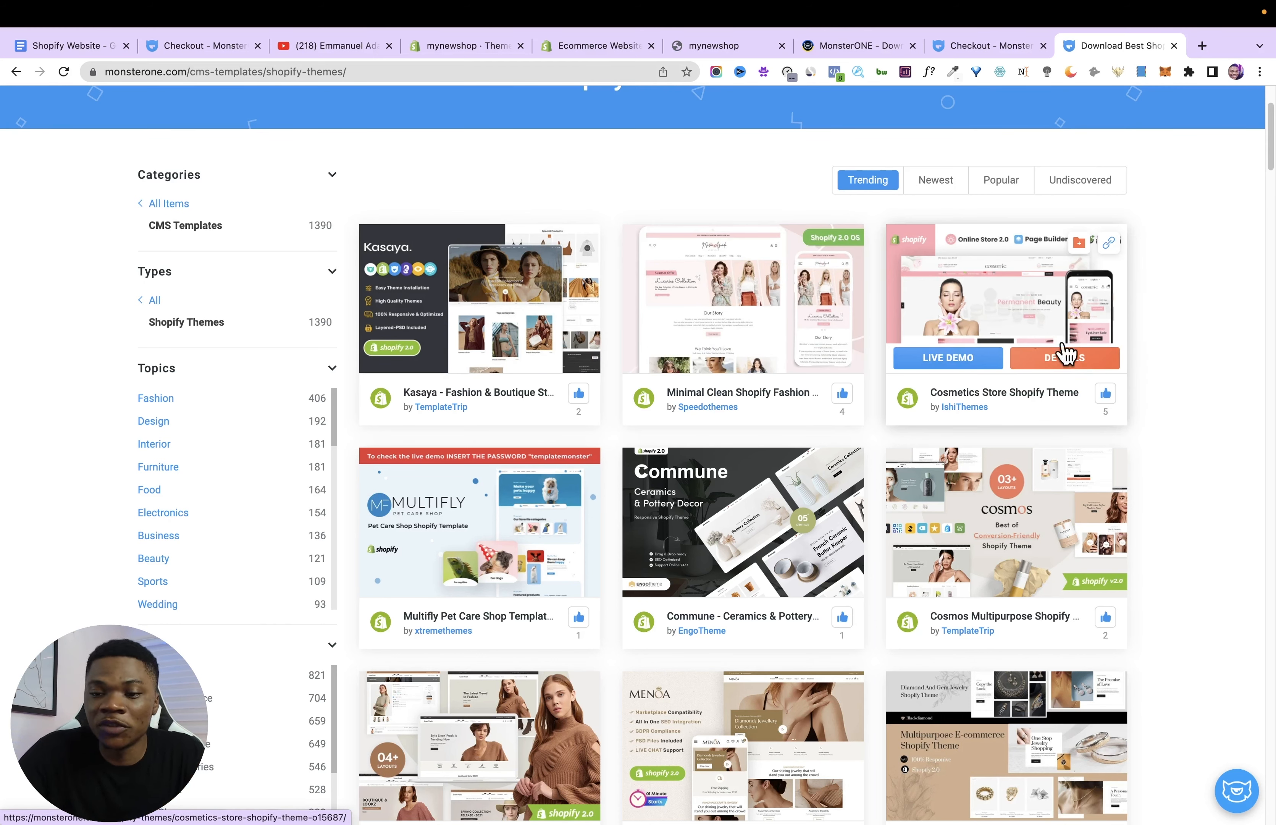
mouse_move(1268, 140)
left_mouse_down()
mouse_move(1268, 204)
mouse_move(1268, 148)
left_mouse_up()
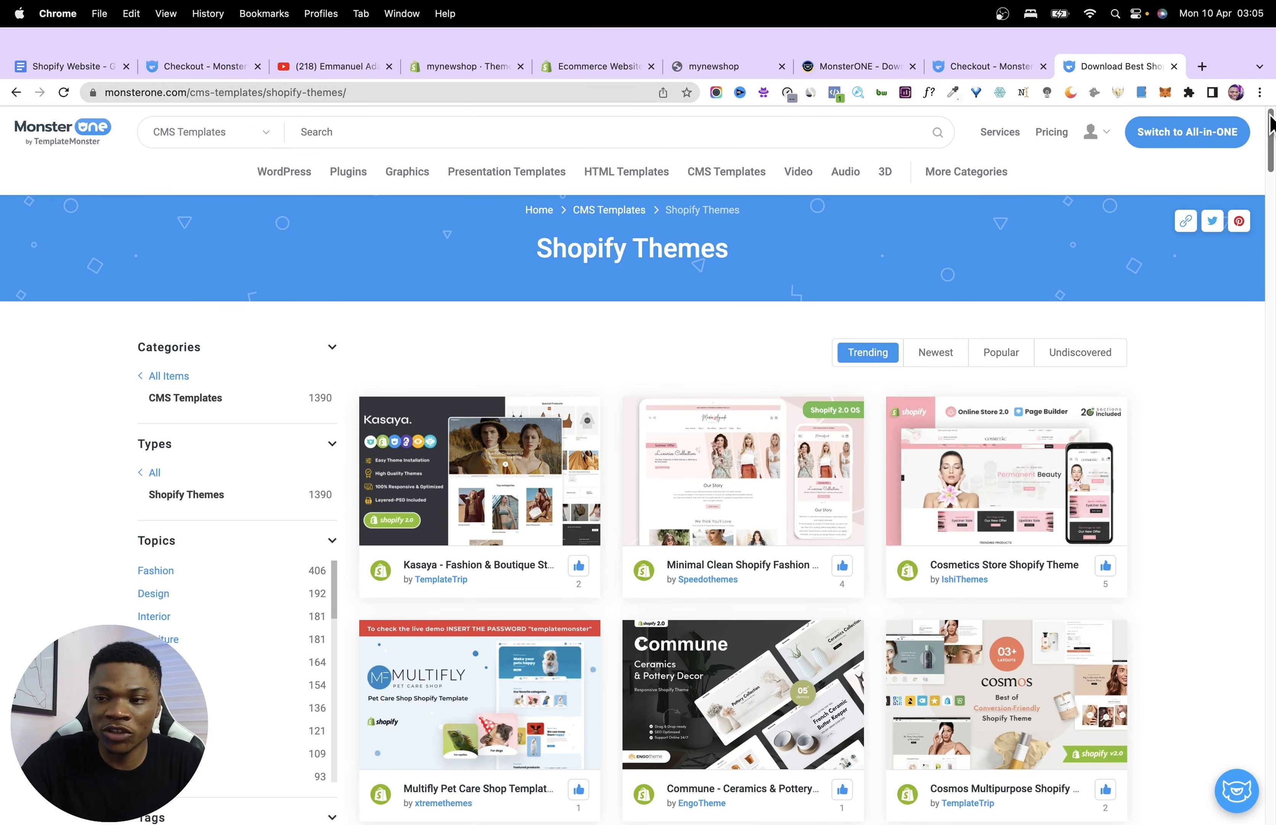
left_click_drag(1268, 121, 1273, 227)
mouse_move(402, 456)
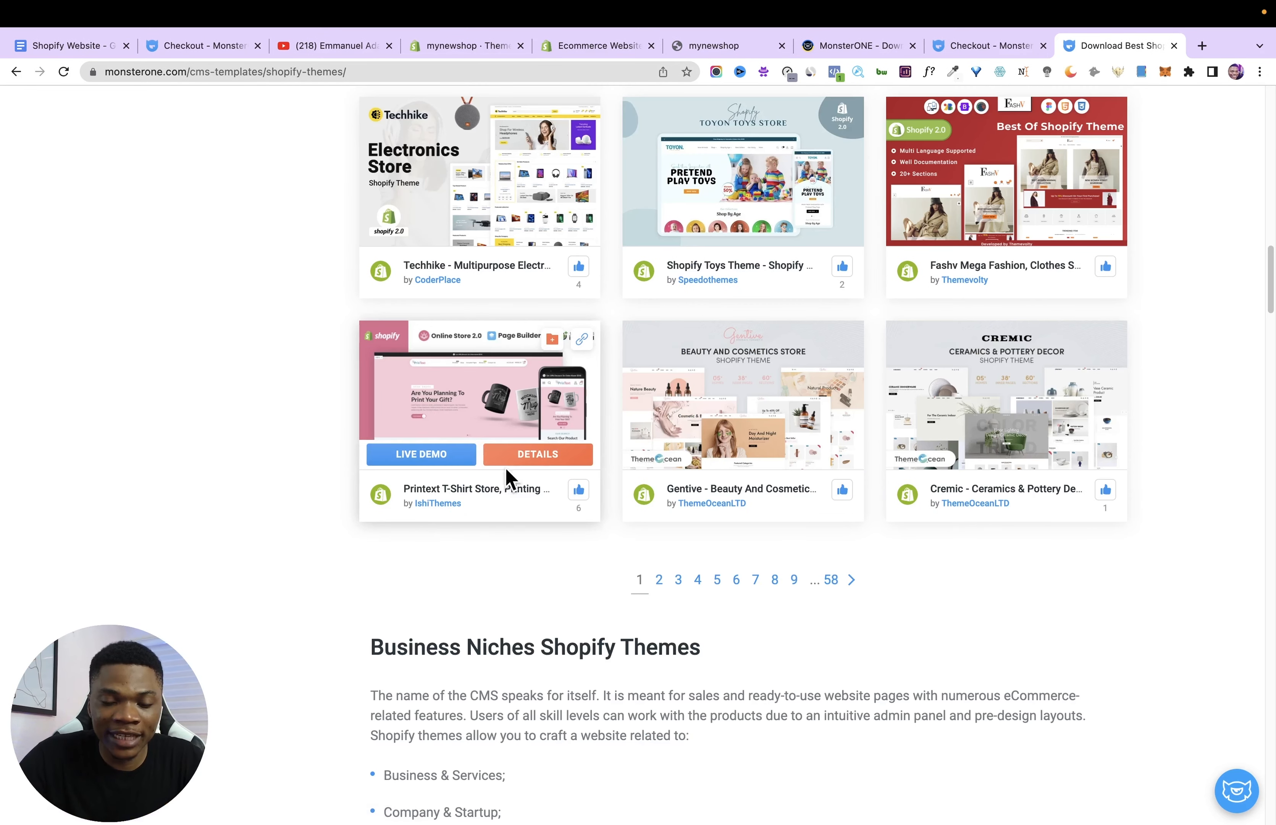
left_click(486, 410)
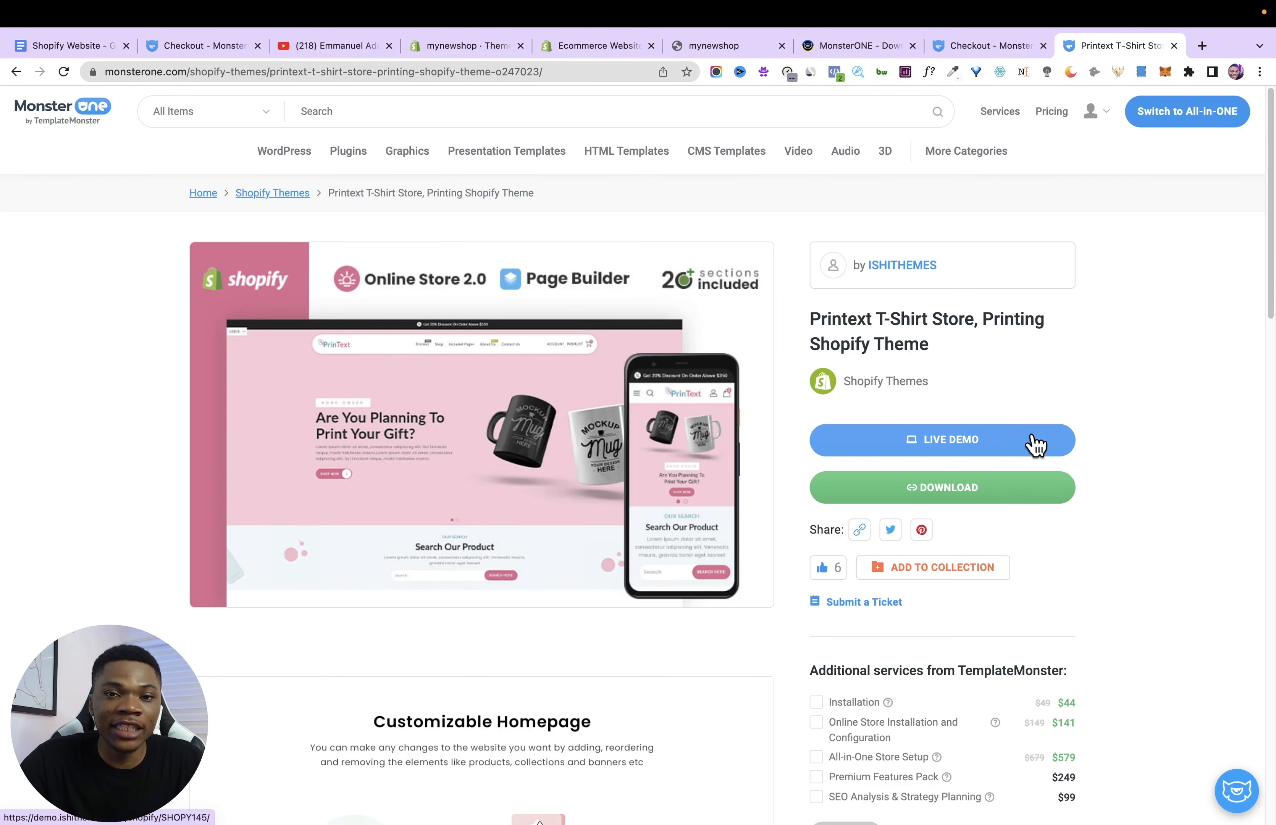
Launch the Printext theme's live demo and look through its exclusive page previews.
left_click(948, 447)
scroll(182, 515, "down", 1)
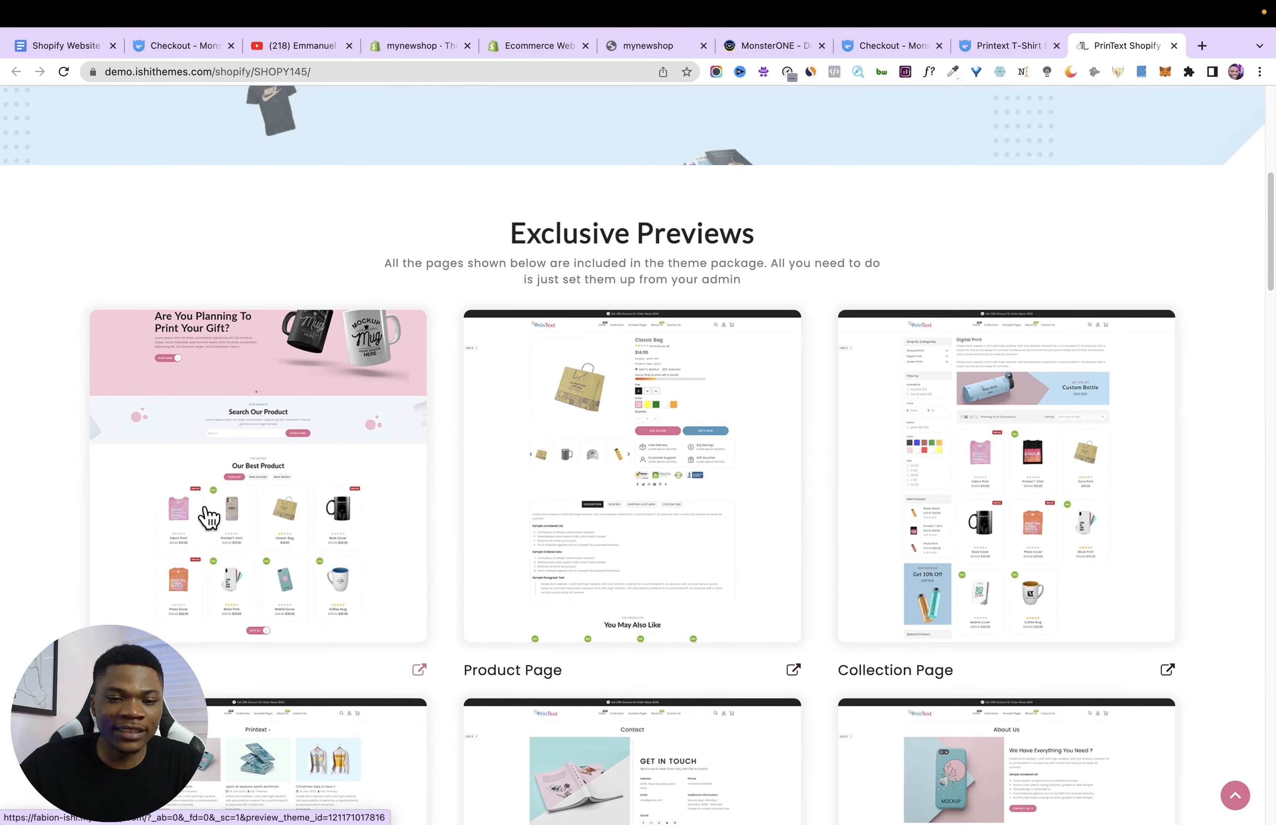
scroll(652, 600, "down", 5)
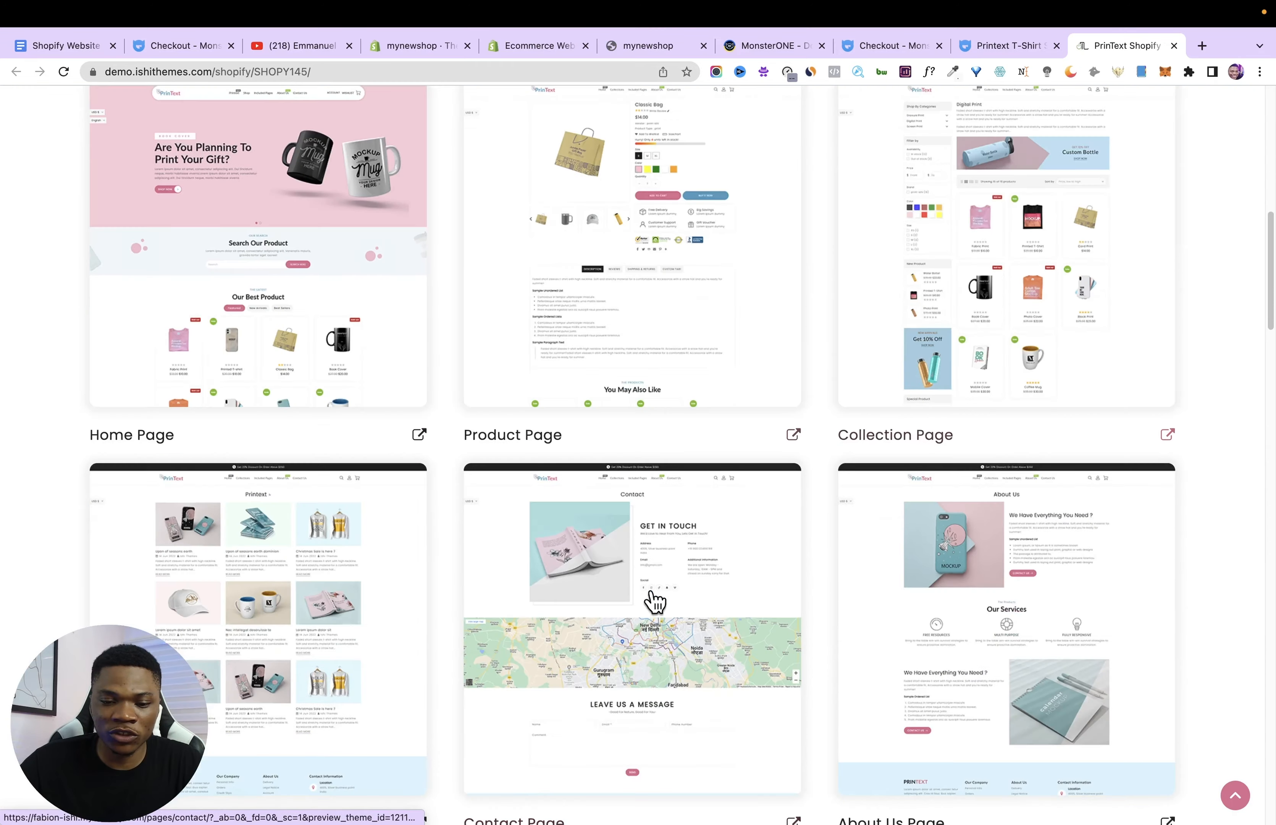
scroll(1020, 666, "down", 8)
scroll(424, 477, "up", 8)
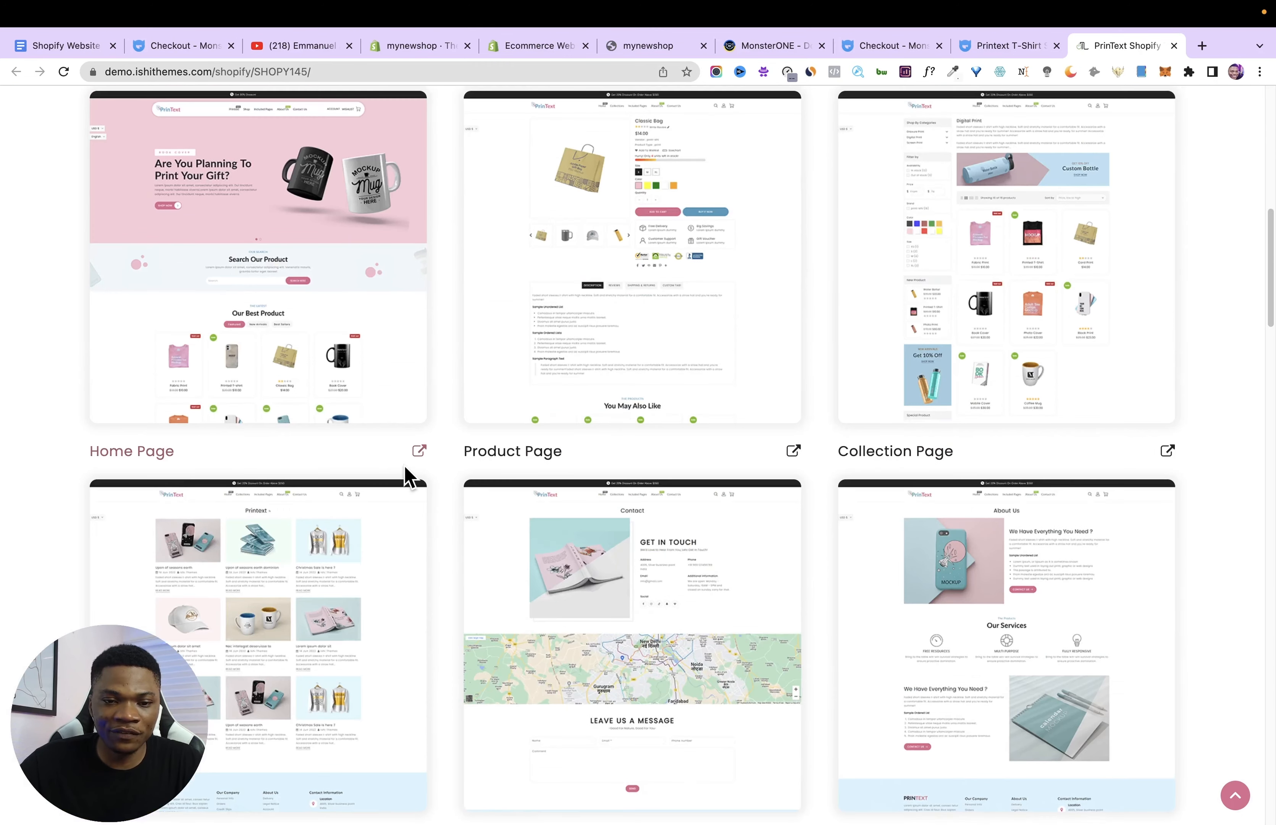
Preview the demo's Home Page in full and return to the Printext theme's details page.
left_click(416, 451)
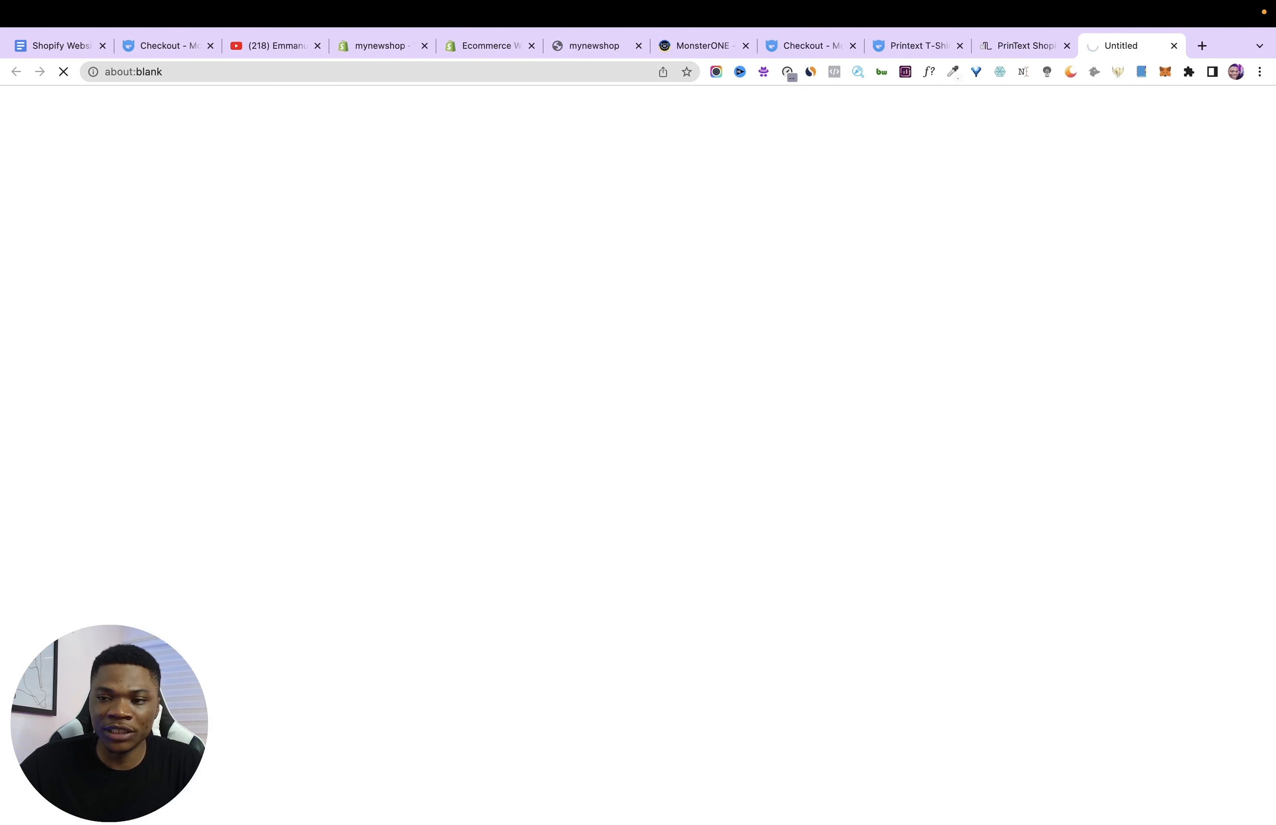
scroll(590, 419, "down", 3)
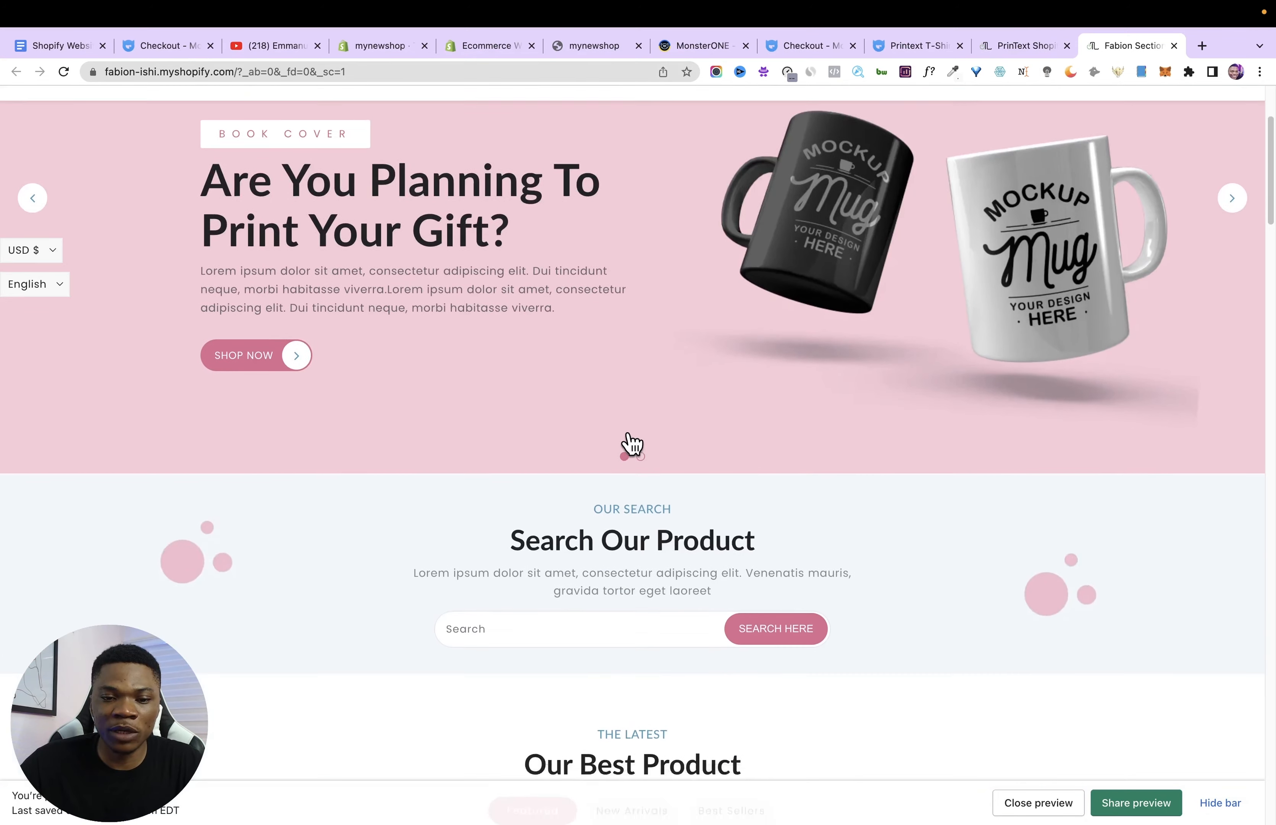
scroll(631, 443, "down", 10)
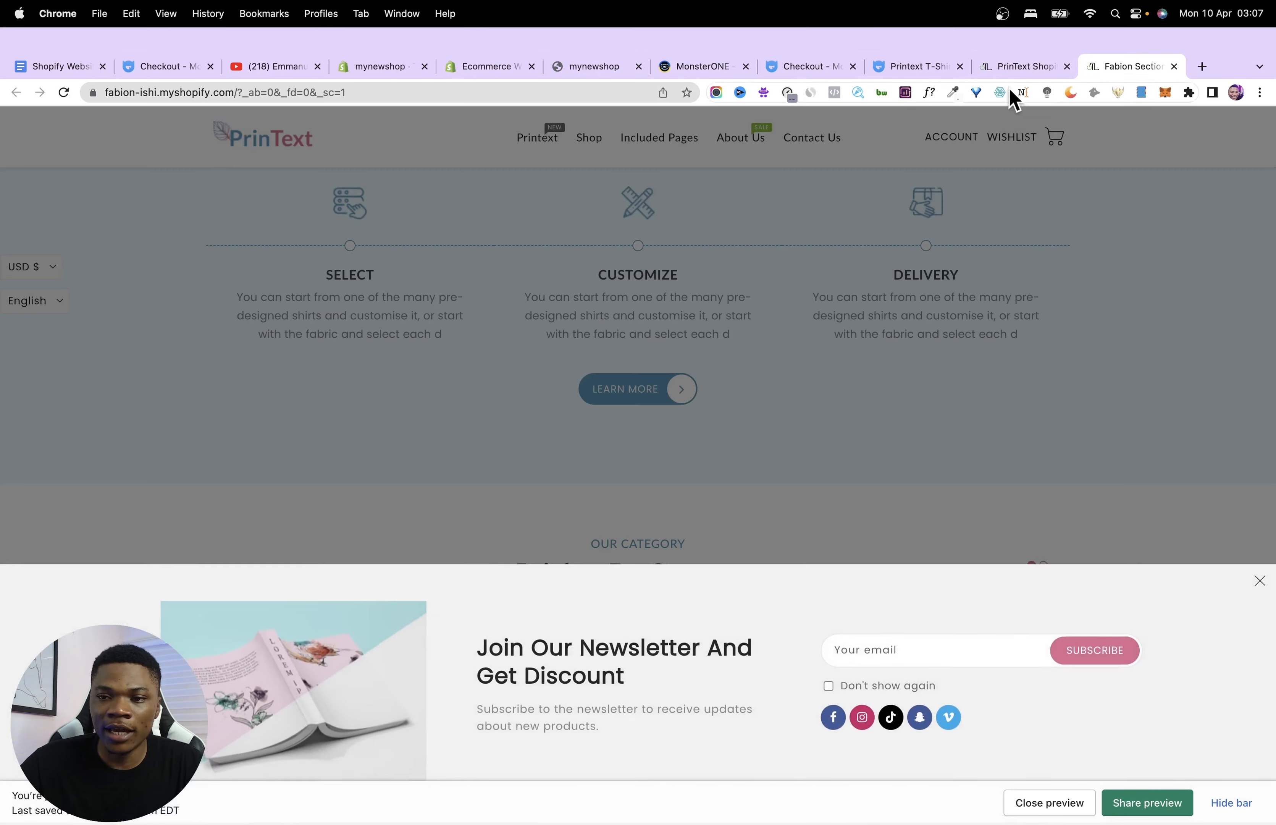
left_click(1006, 66)
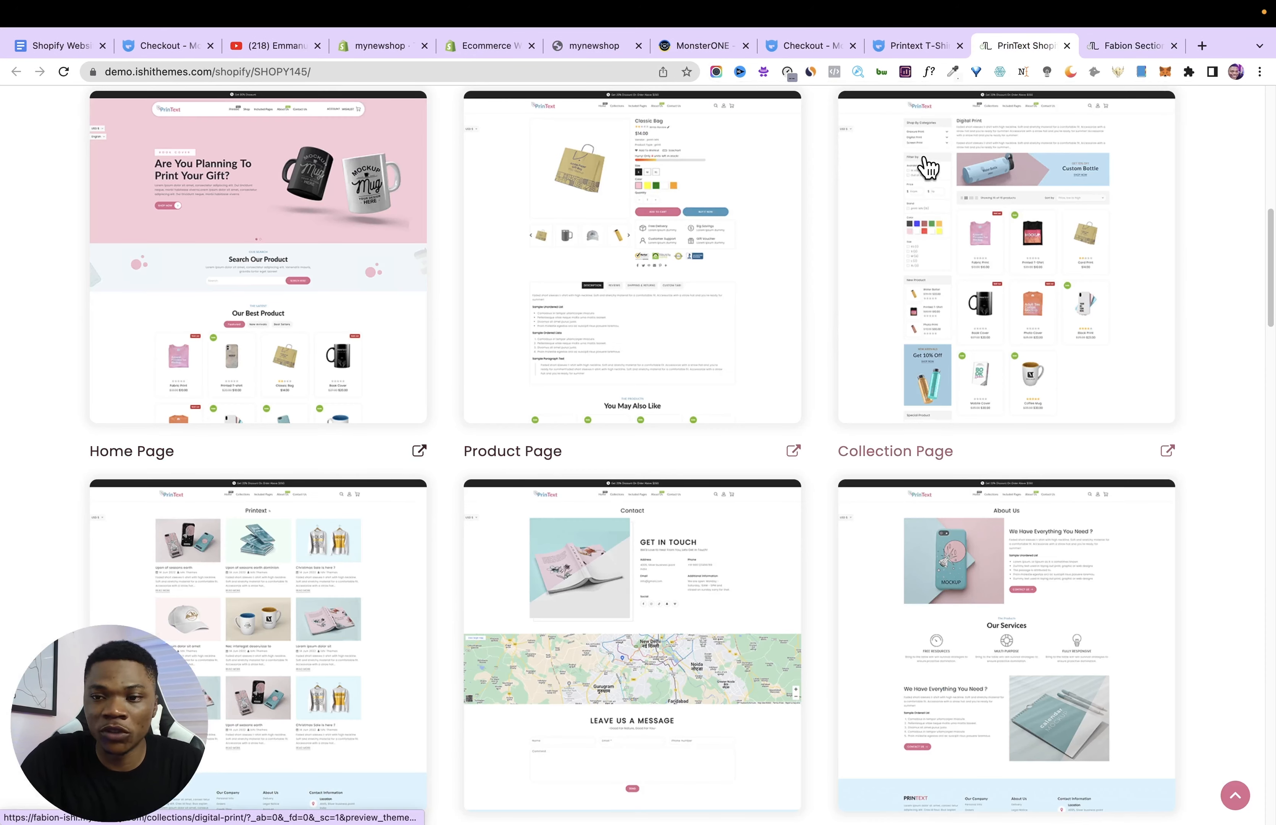
left_click(921, 47)
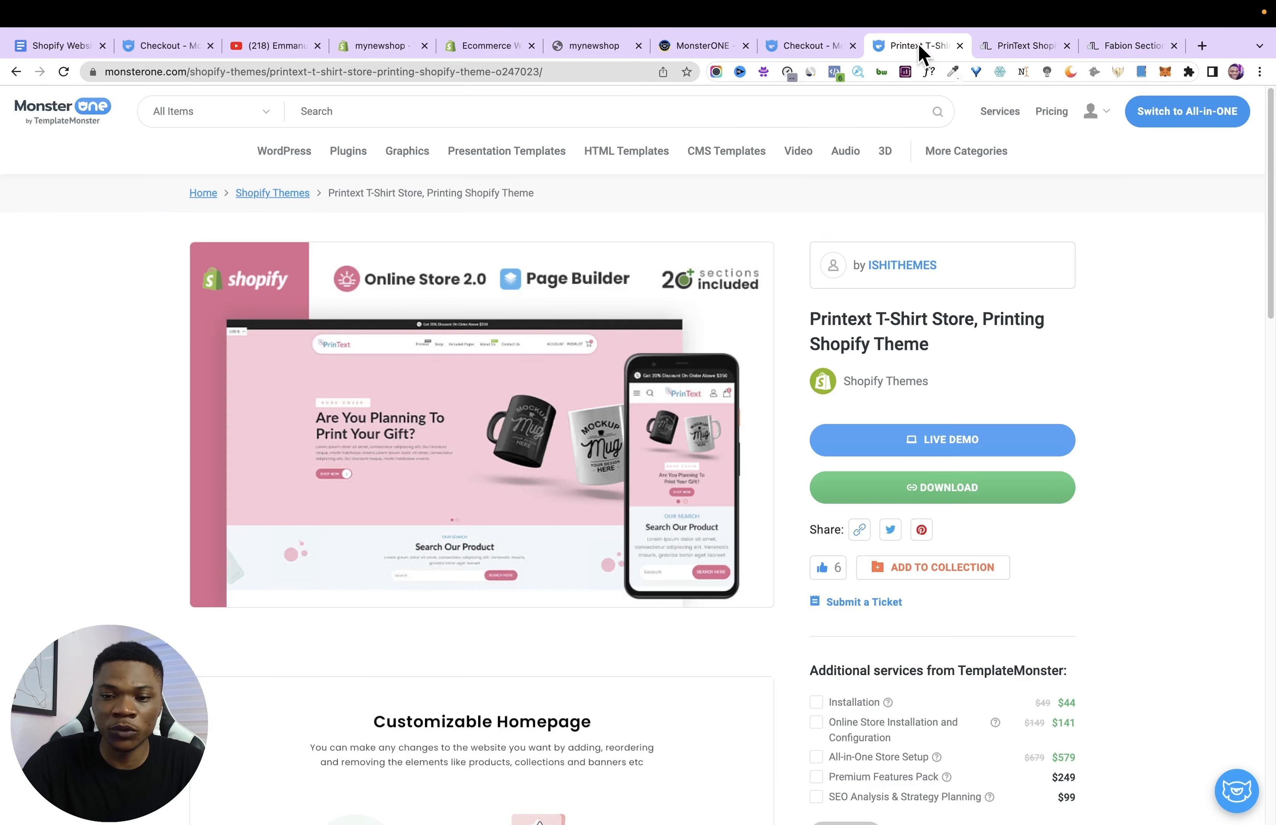
Dismiss the installation service offer and look through the Printext theme's expanded description.
left_click(956, 490)
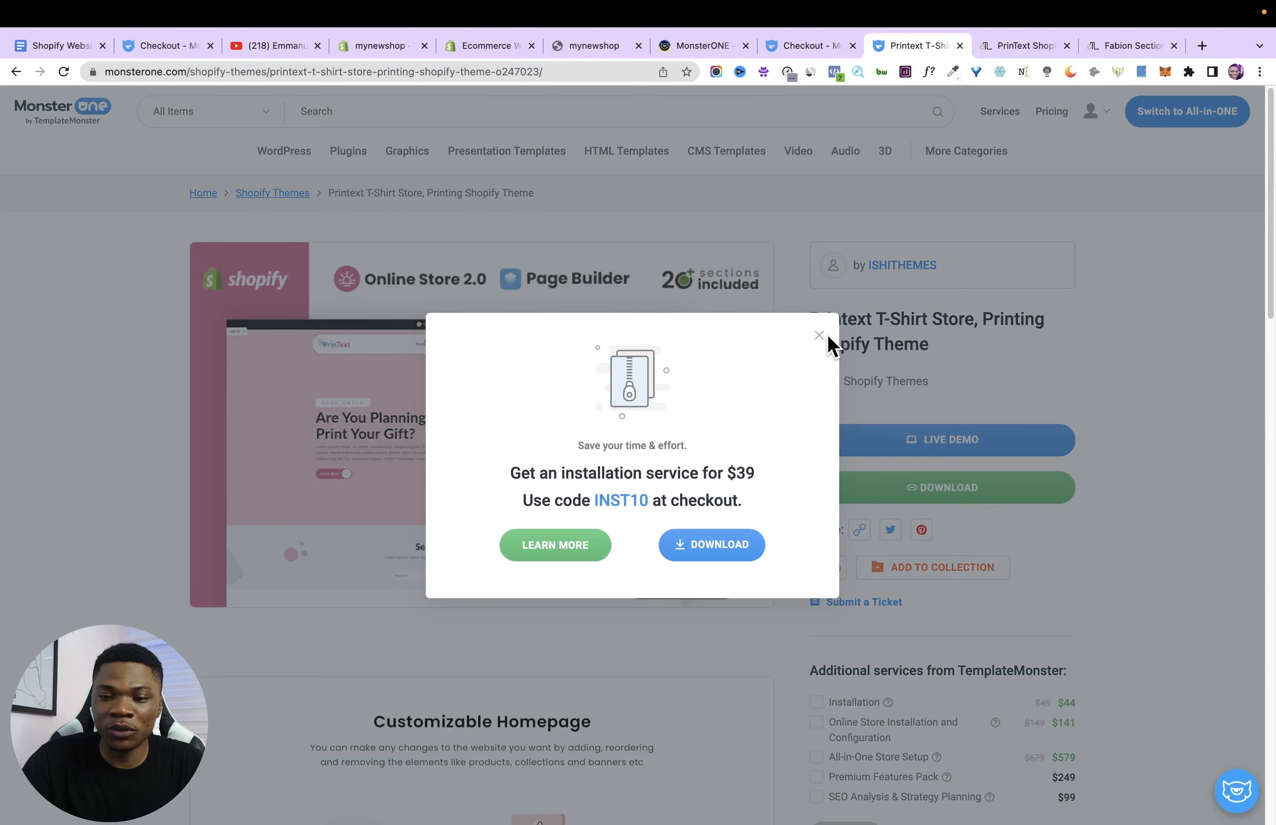
left_click(818, 336)
scroll(563, 483, "down", 10)
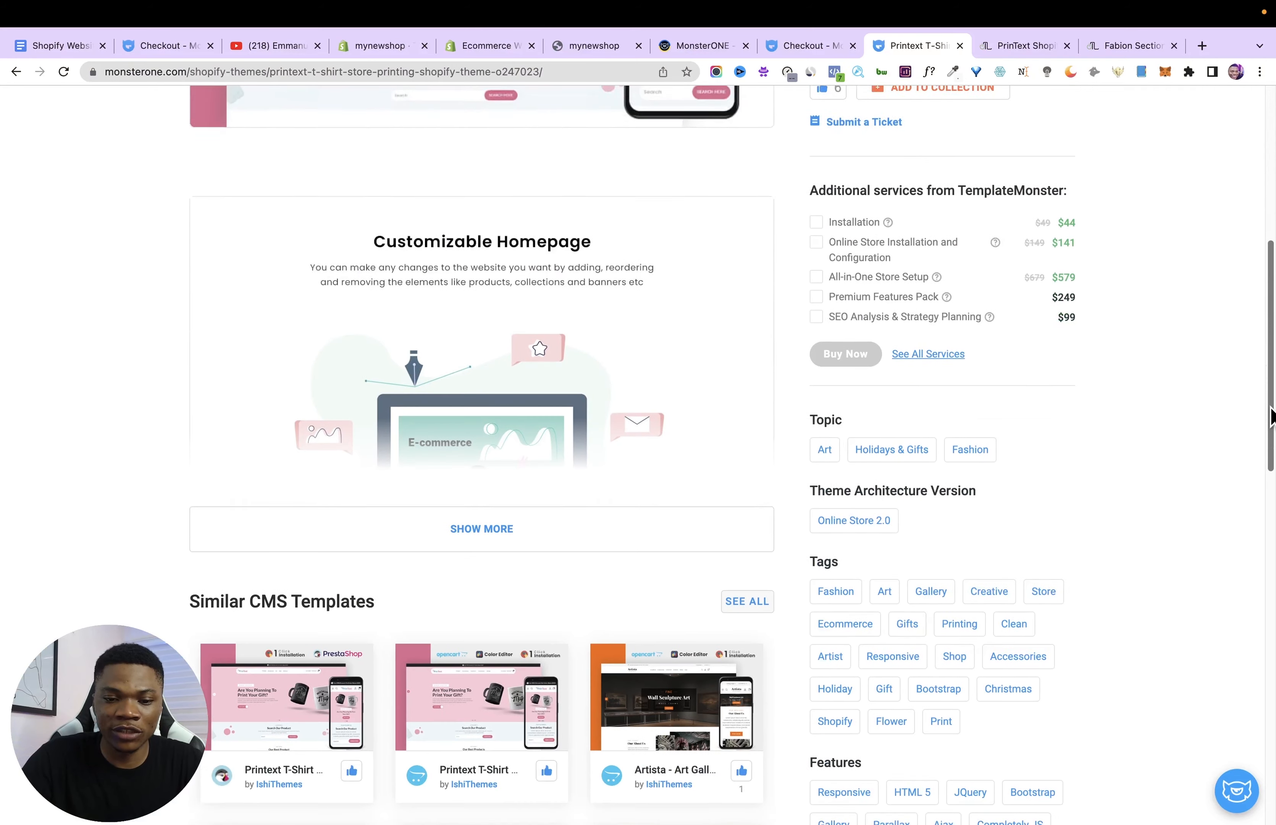
left_click(563, 488)
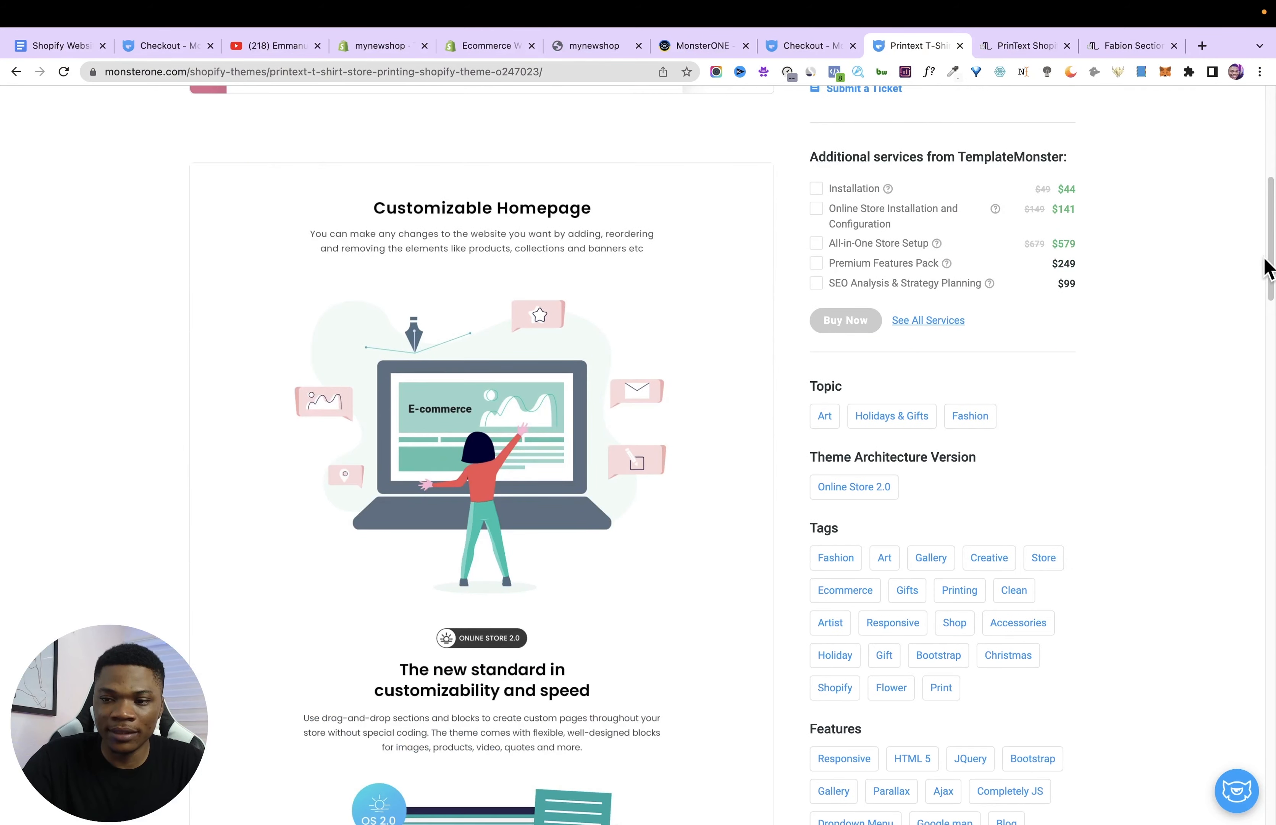
left_click_drag(1271, 256, 1269, 204)
Download the Printext theme package without the installation service and open the downloaded archive.
left_click(917, 291)
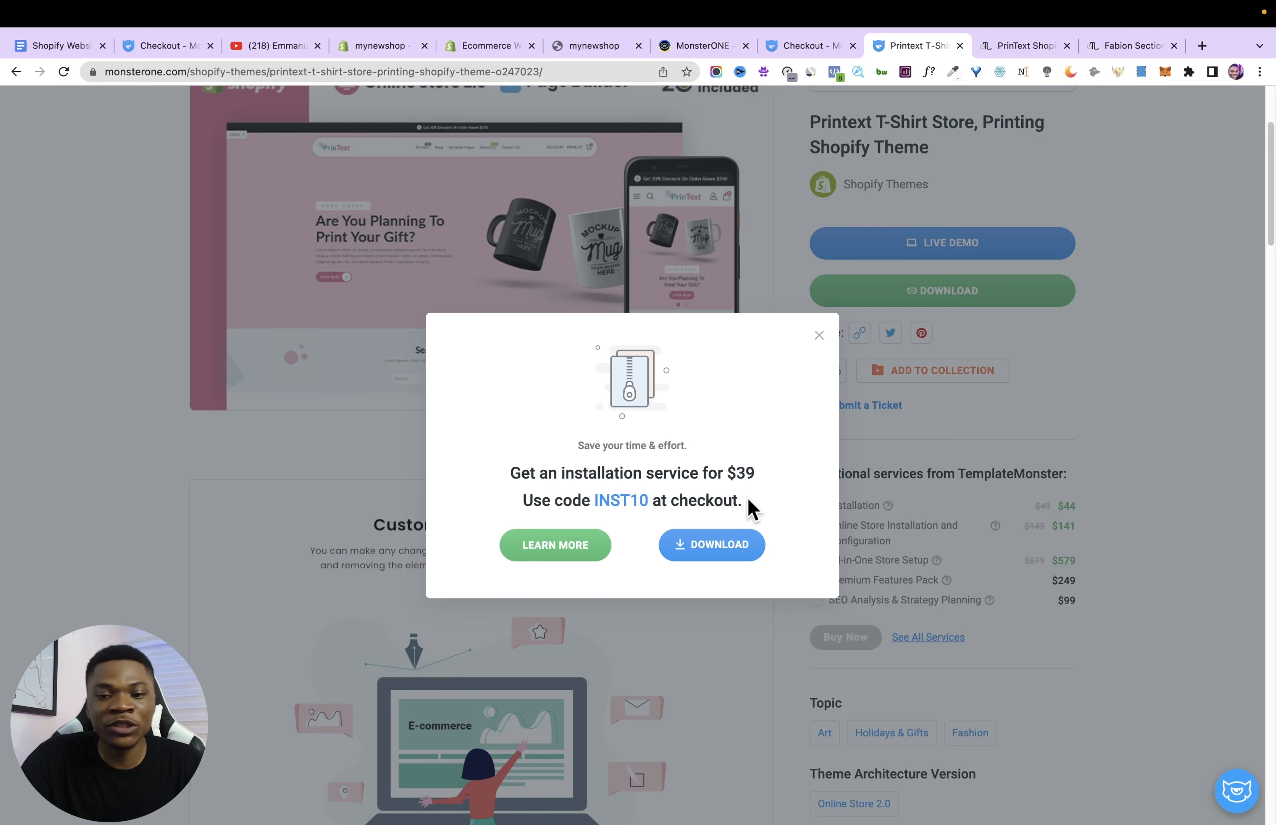
left_click(730, 547)
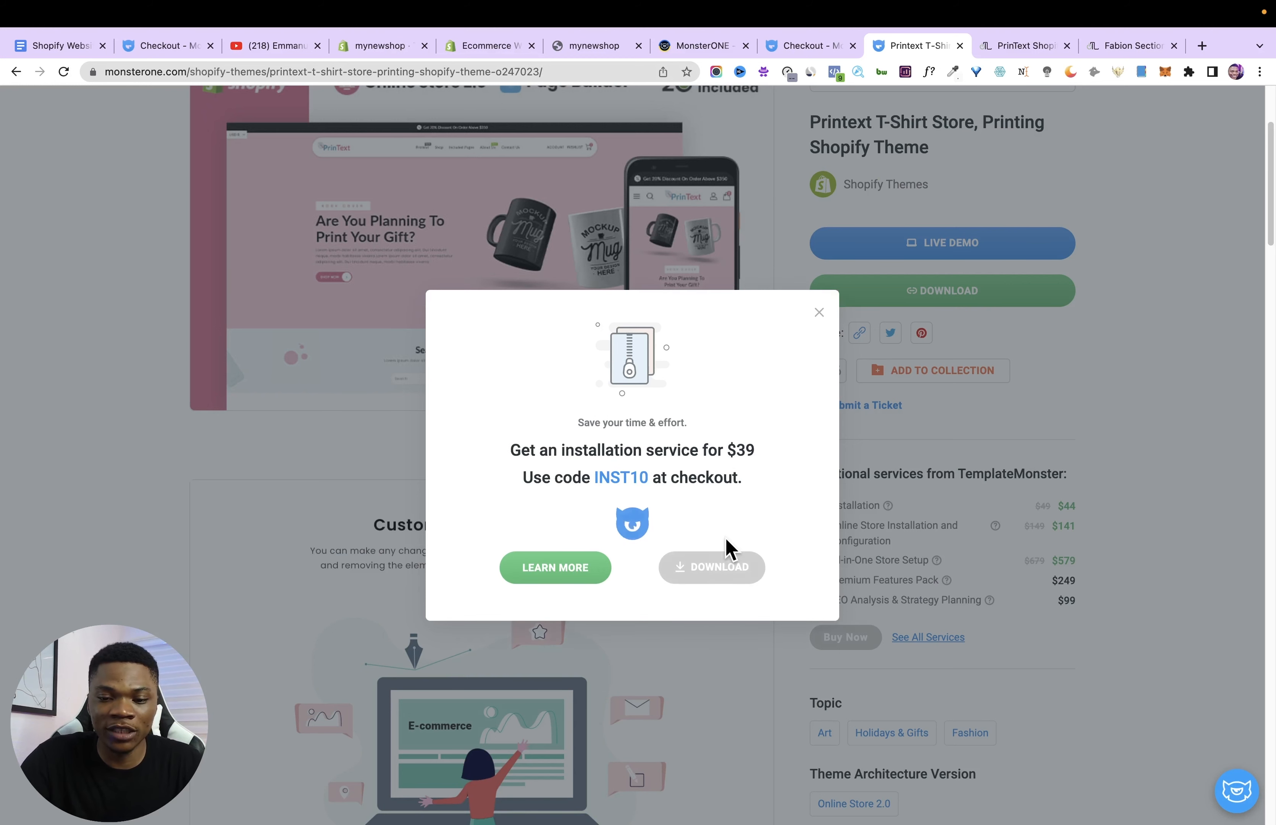
left_click(75, 808)
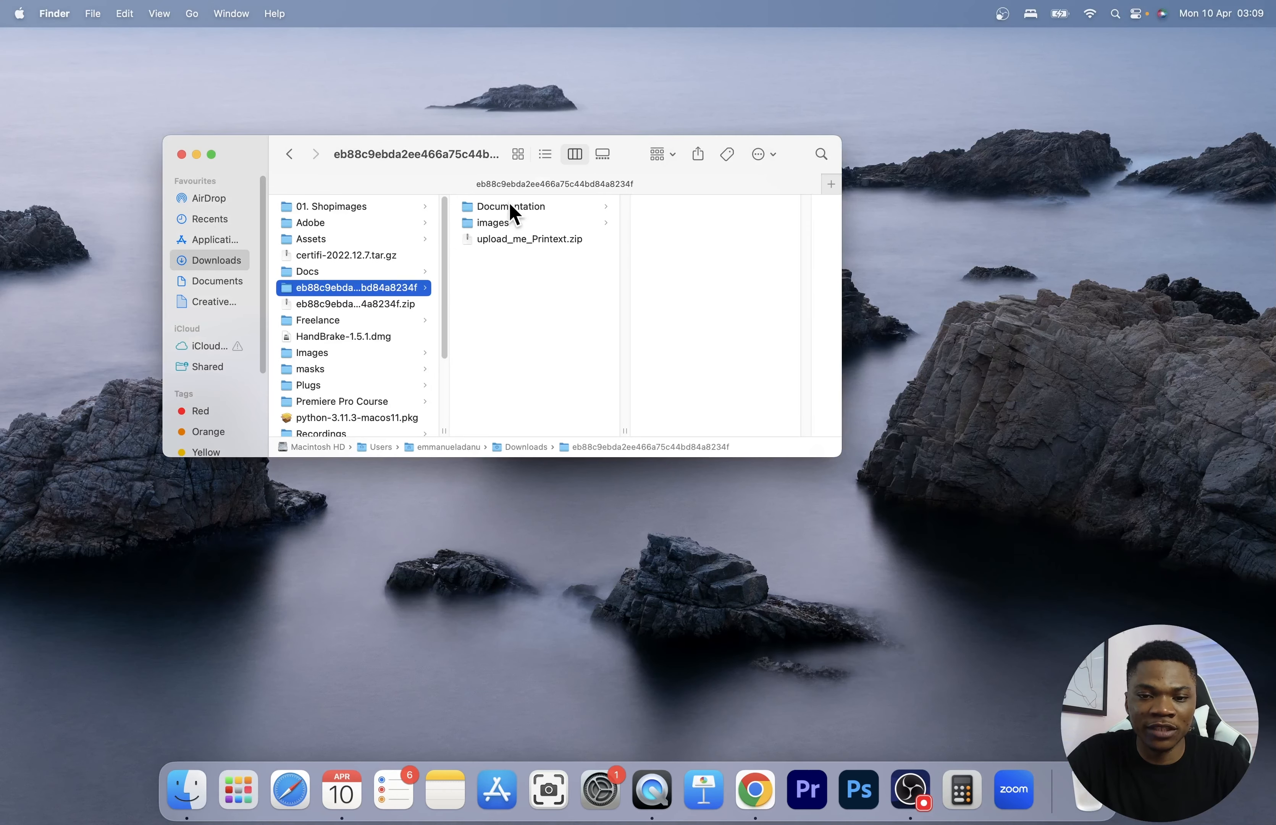
Inspect the Documentation and images folders of the extracted theme package and select upload_me_Printext.zip.
left_click(523, 211)
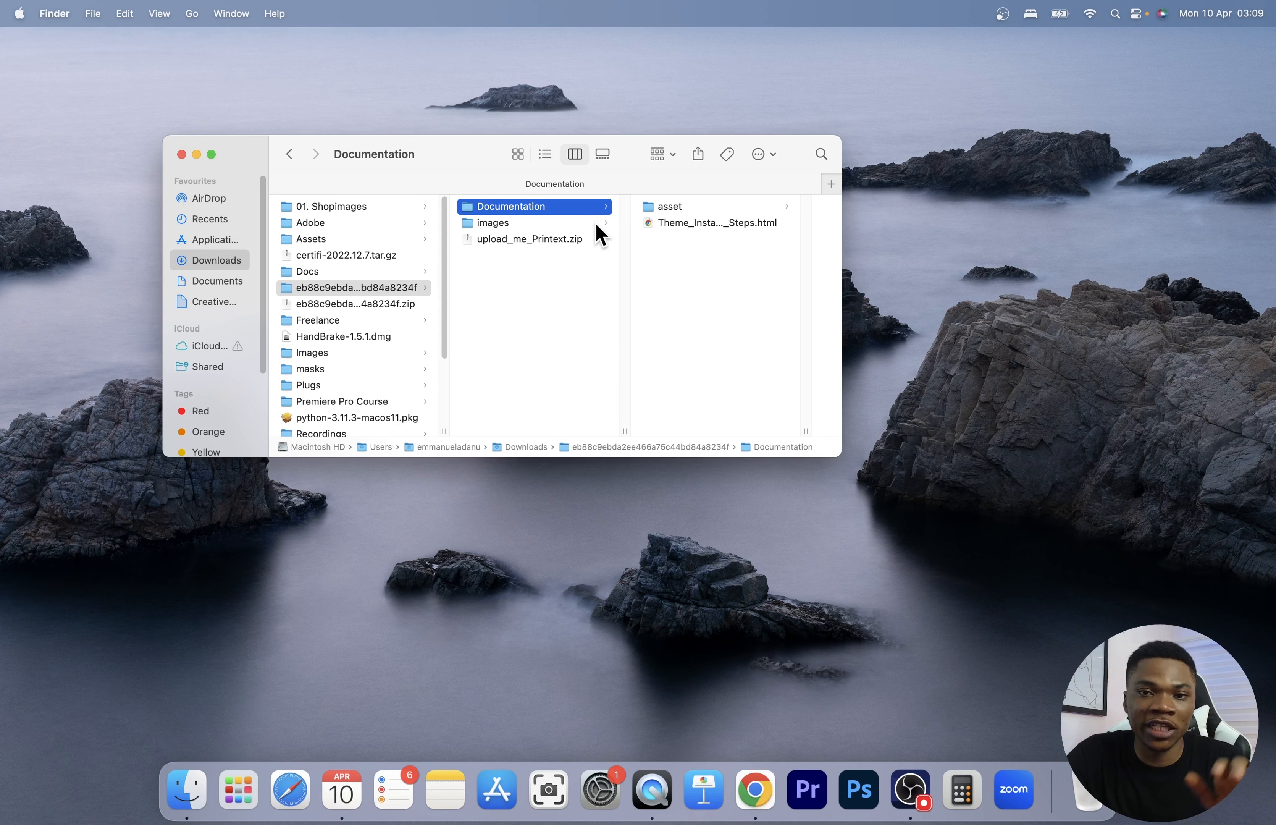
left_click(468, 226)
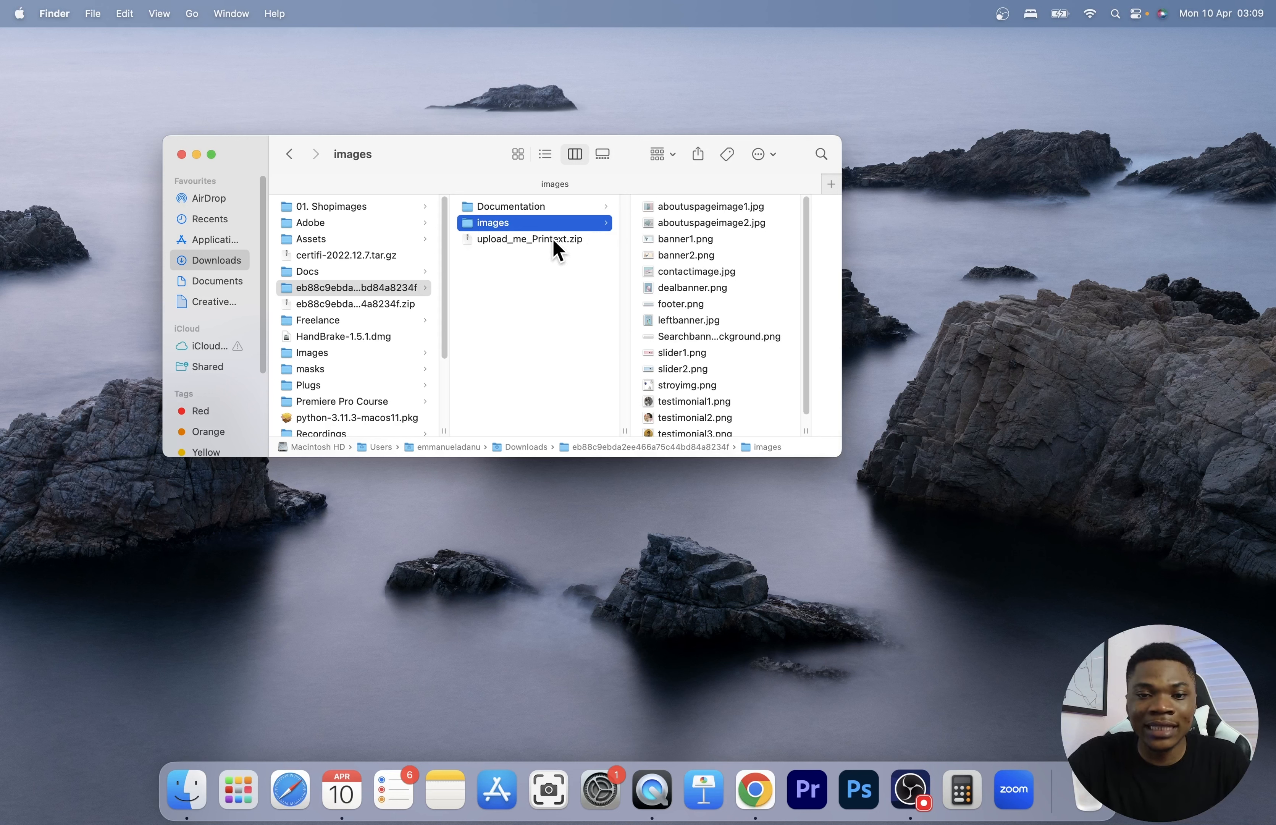
left_click(540, 242)
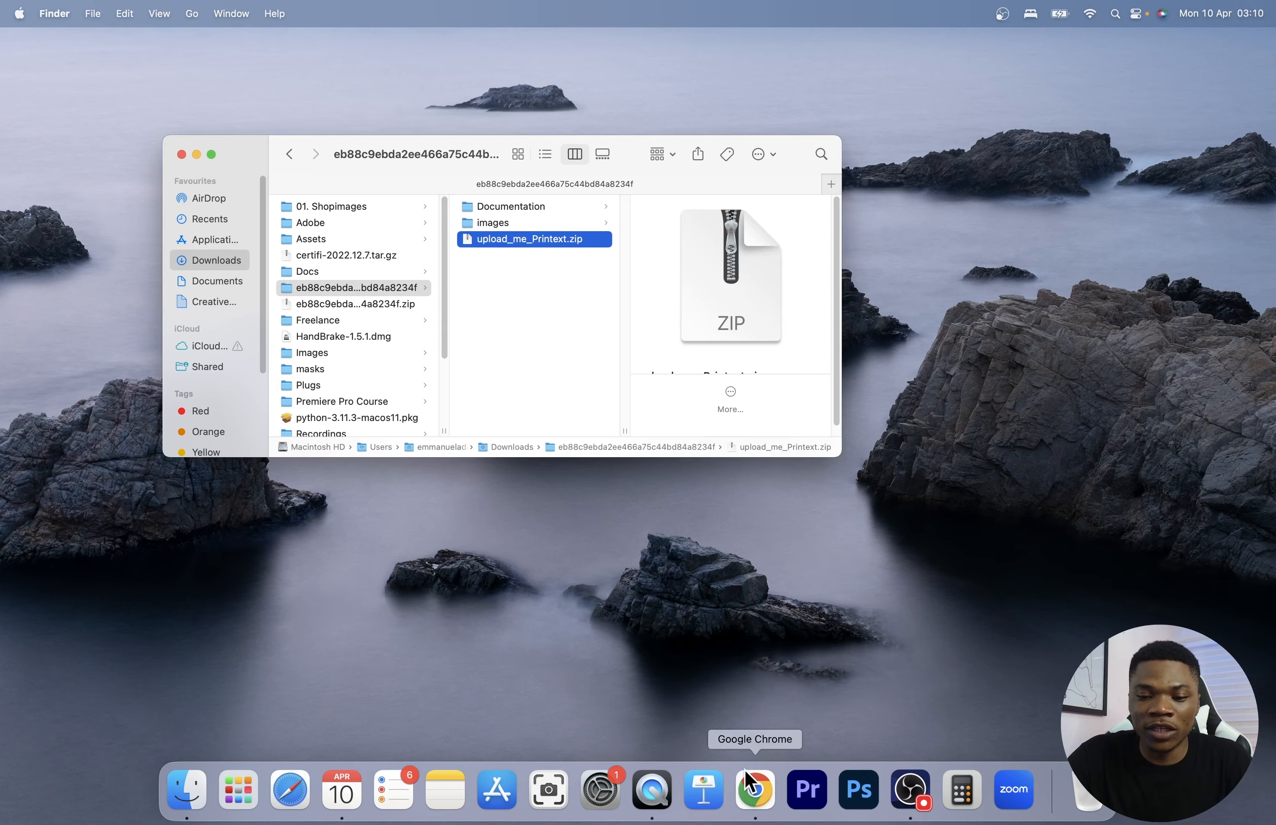
Switch to Chrome and upload upload_me_Printext.zip from the extracted package to mynewshop's theme library.
left_click(755, 788)
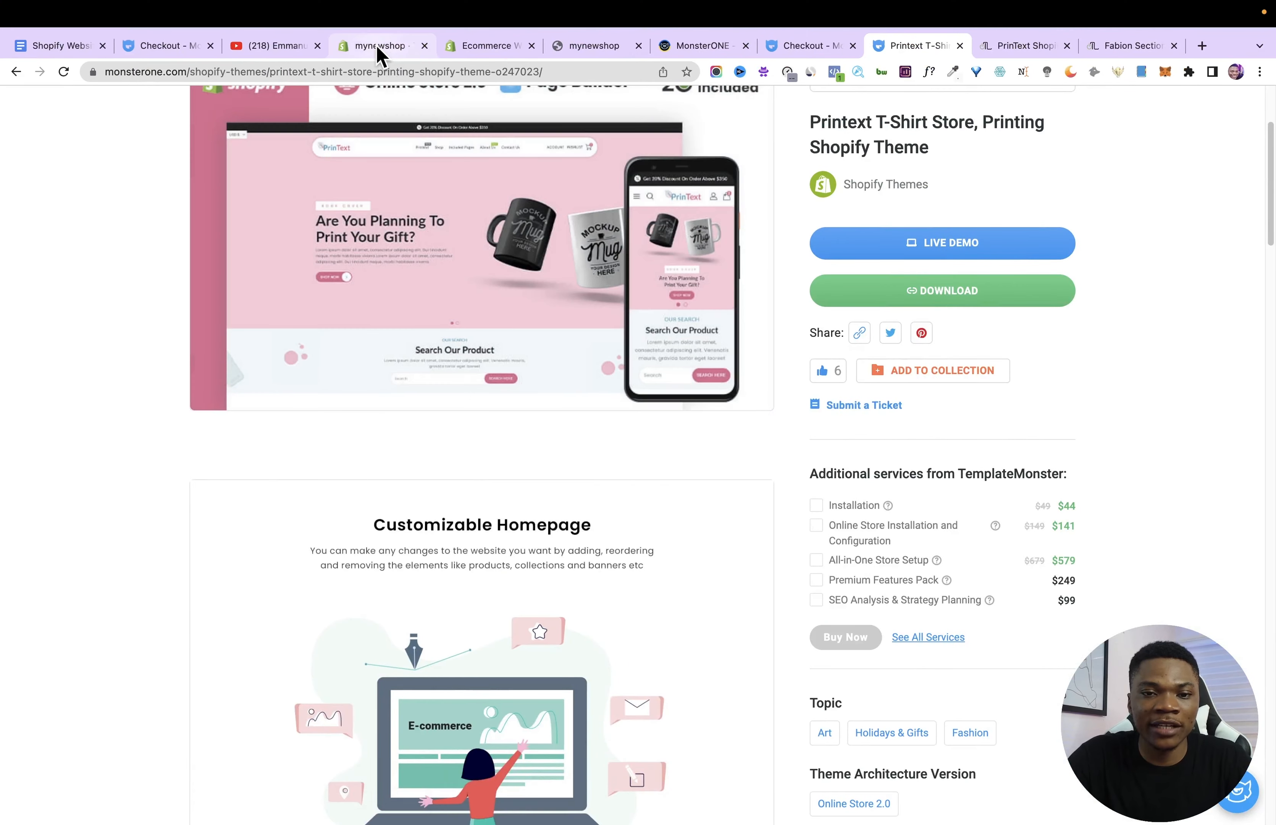
left_click(380, 46)
left_click_drag(1271, 448, 1254, 399)
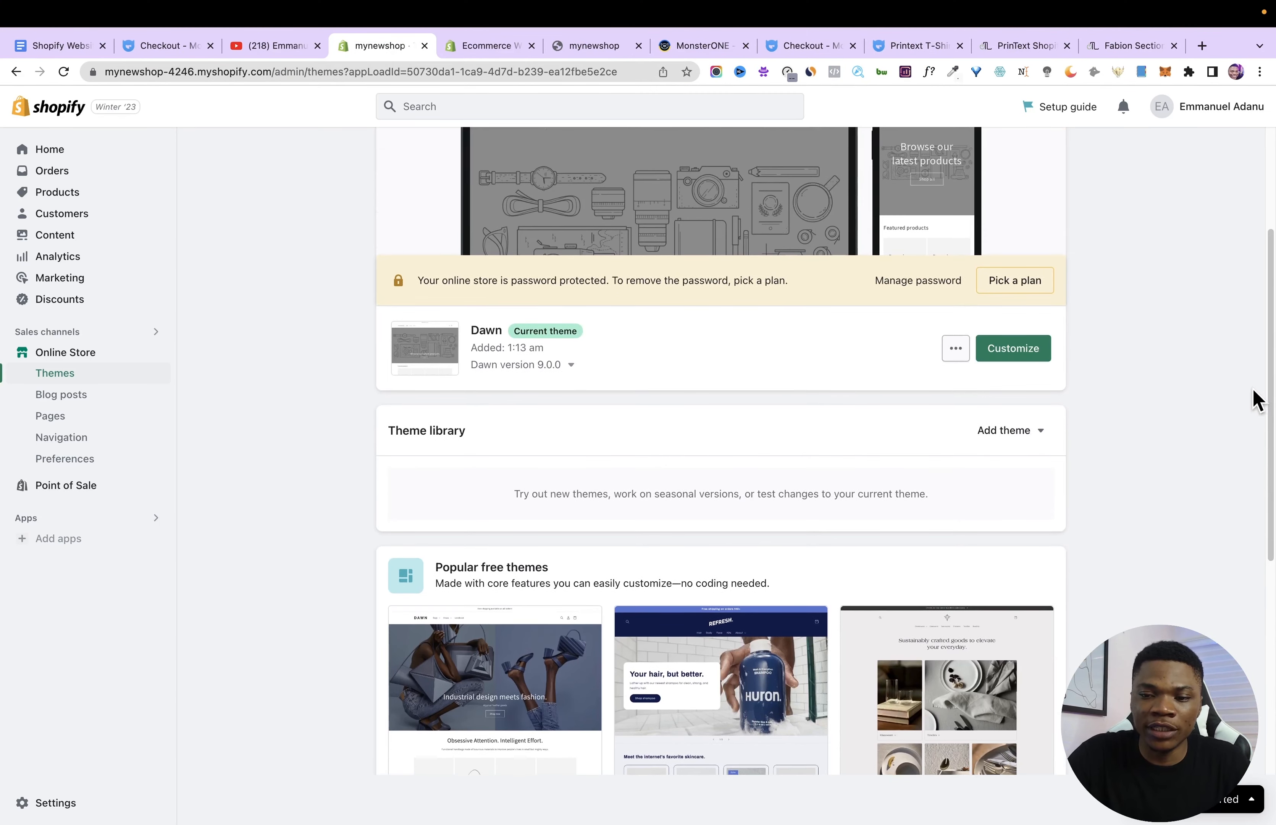
left_click(994, 437)
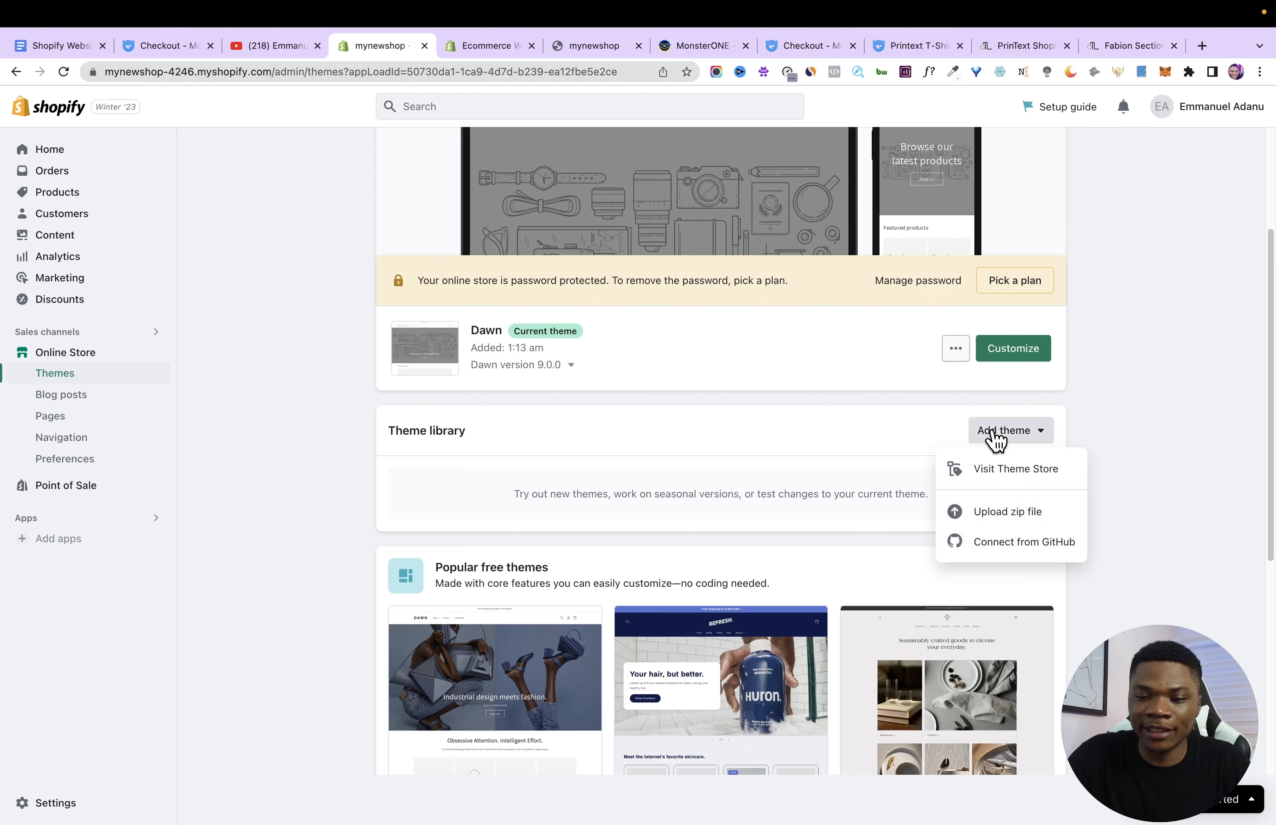
left_click(1014, 517)
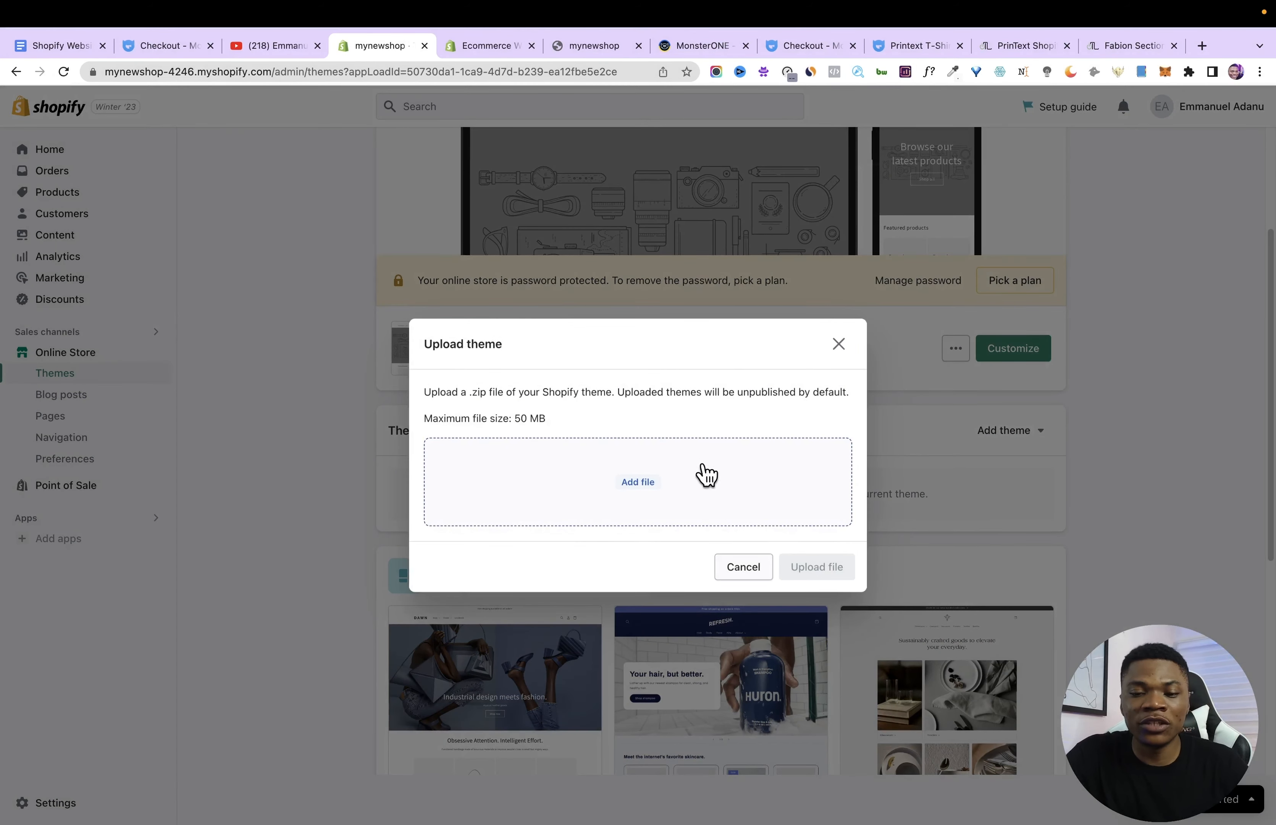
left_click(634, 483)
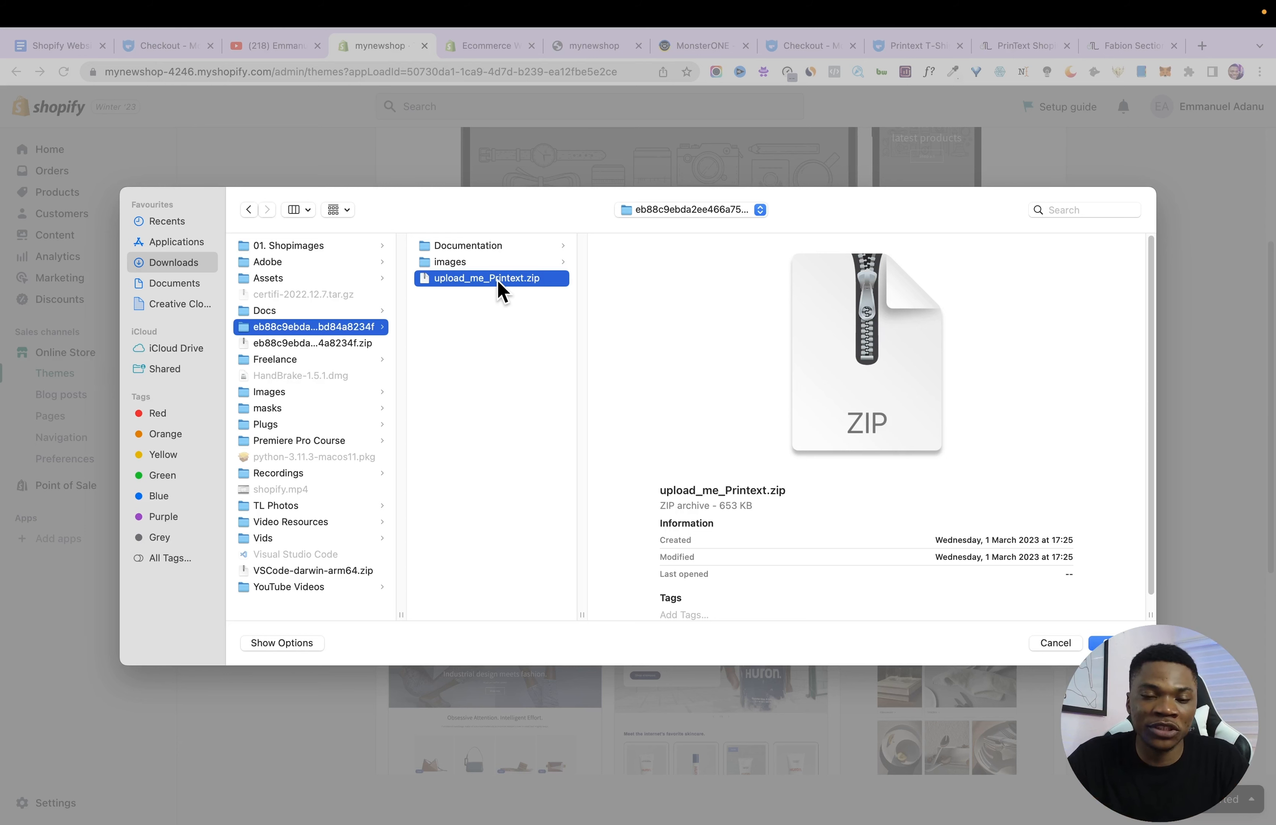
left_click(471, 248)
left_click(469, 263)
left_click(470, 275)
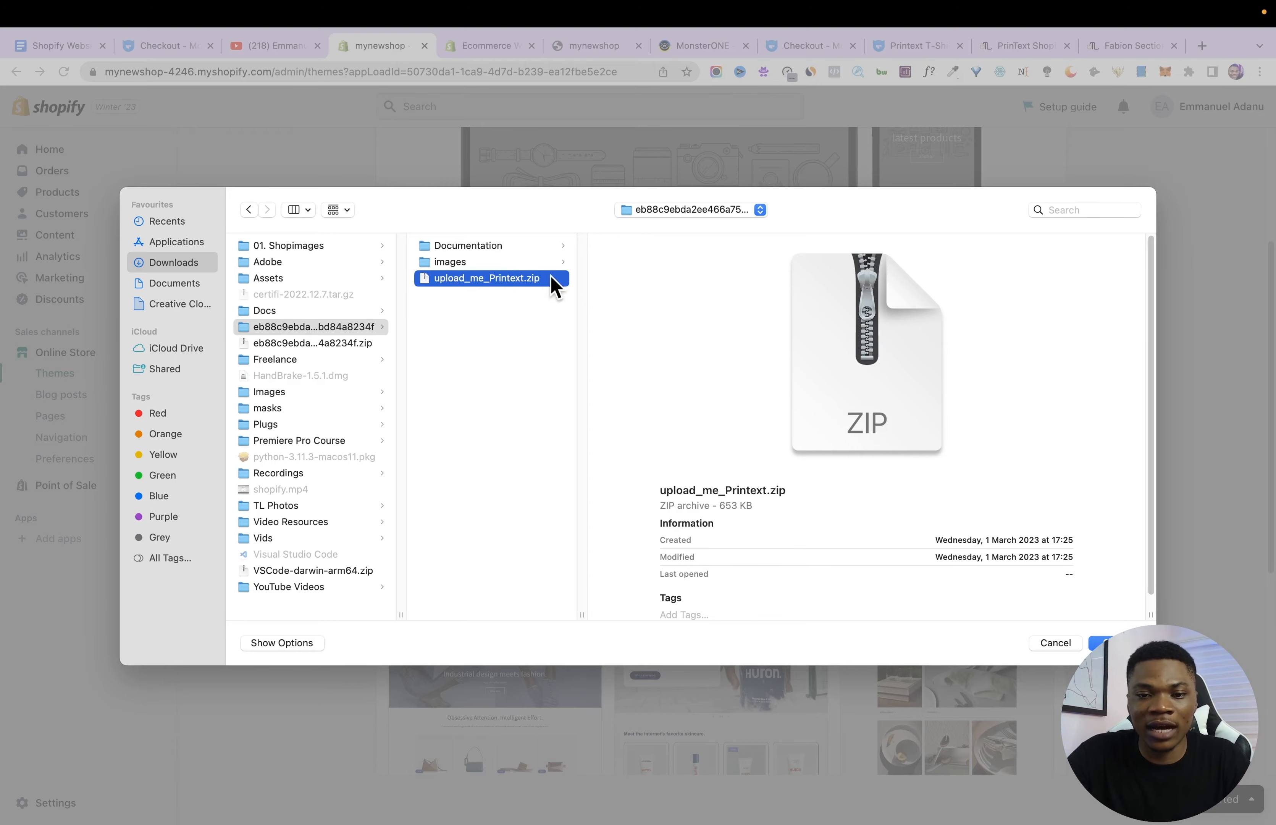
key("Return")
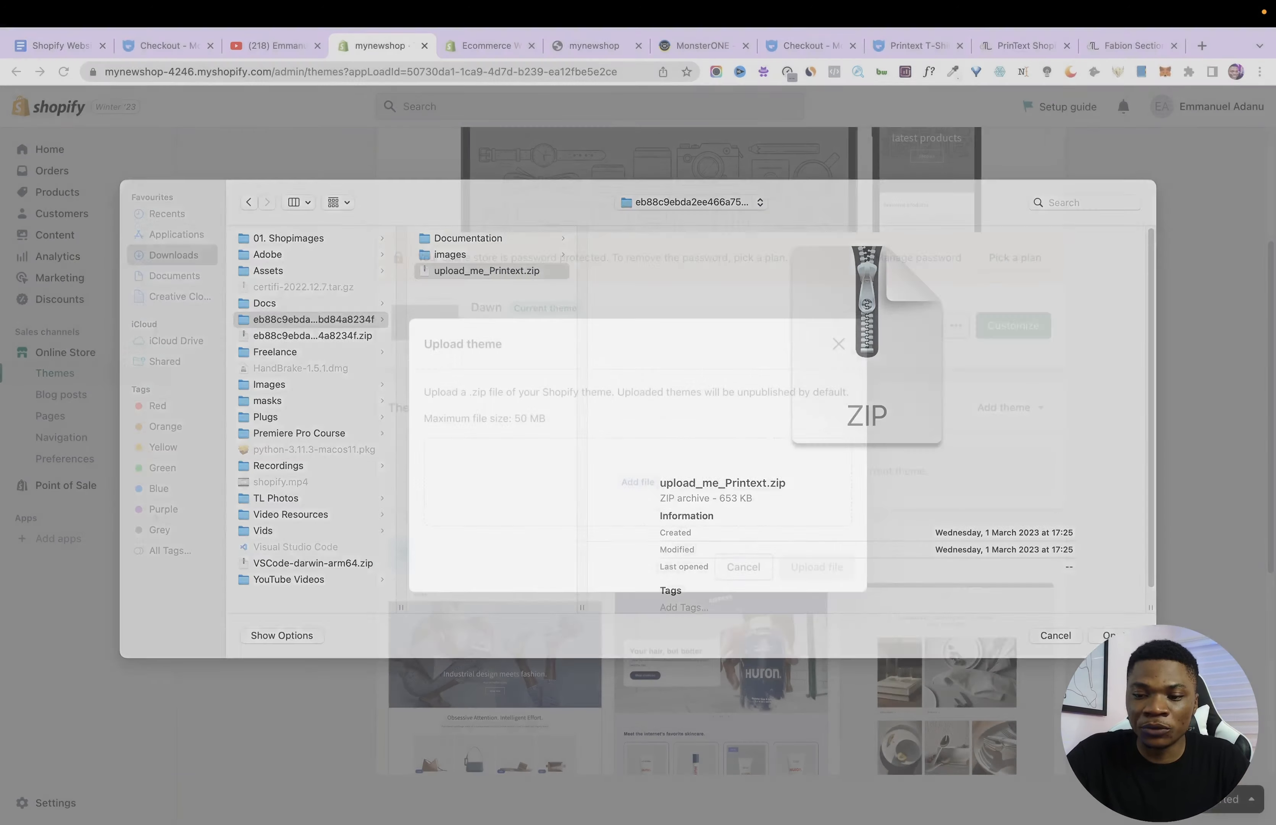
left_click(818, 566)
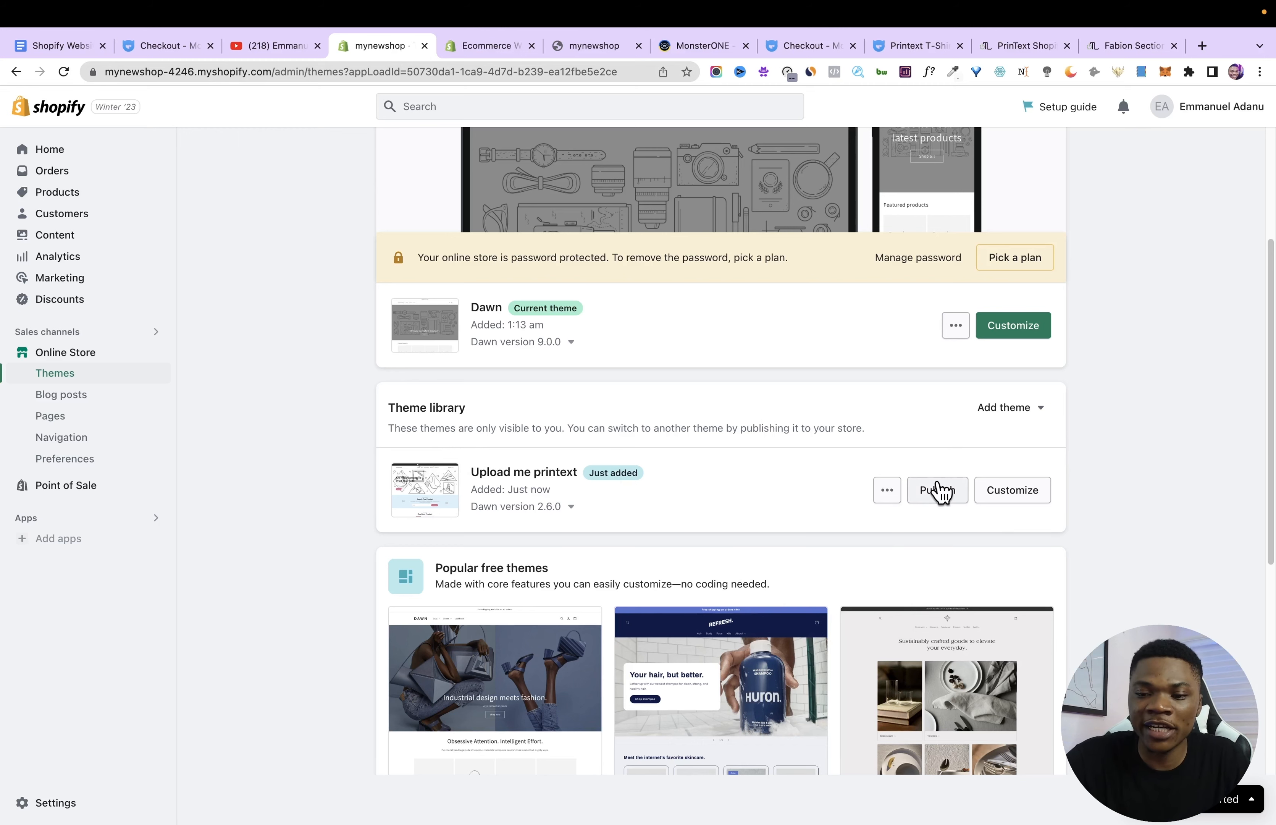
Publish the uploaded Printext theme as the store's current theme and view the storefront's home page.
left_click(942, 494)
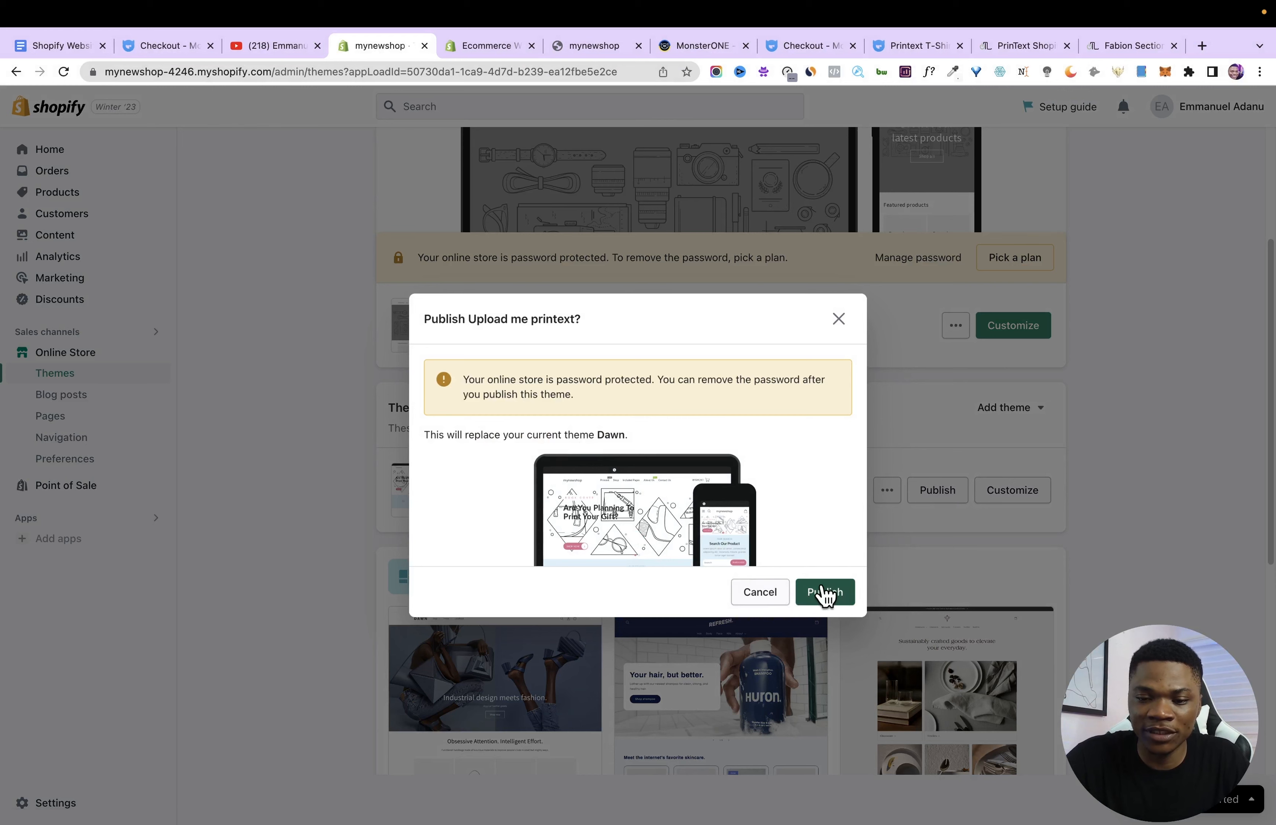
left_click(834, 592)
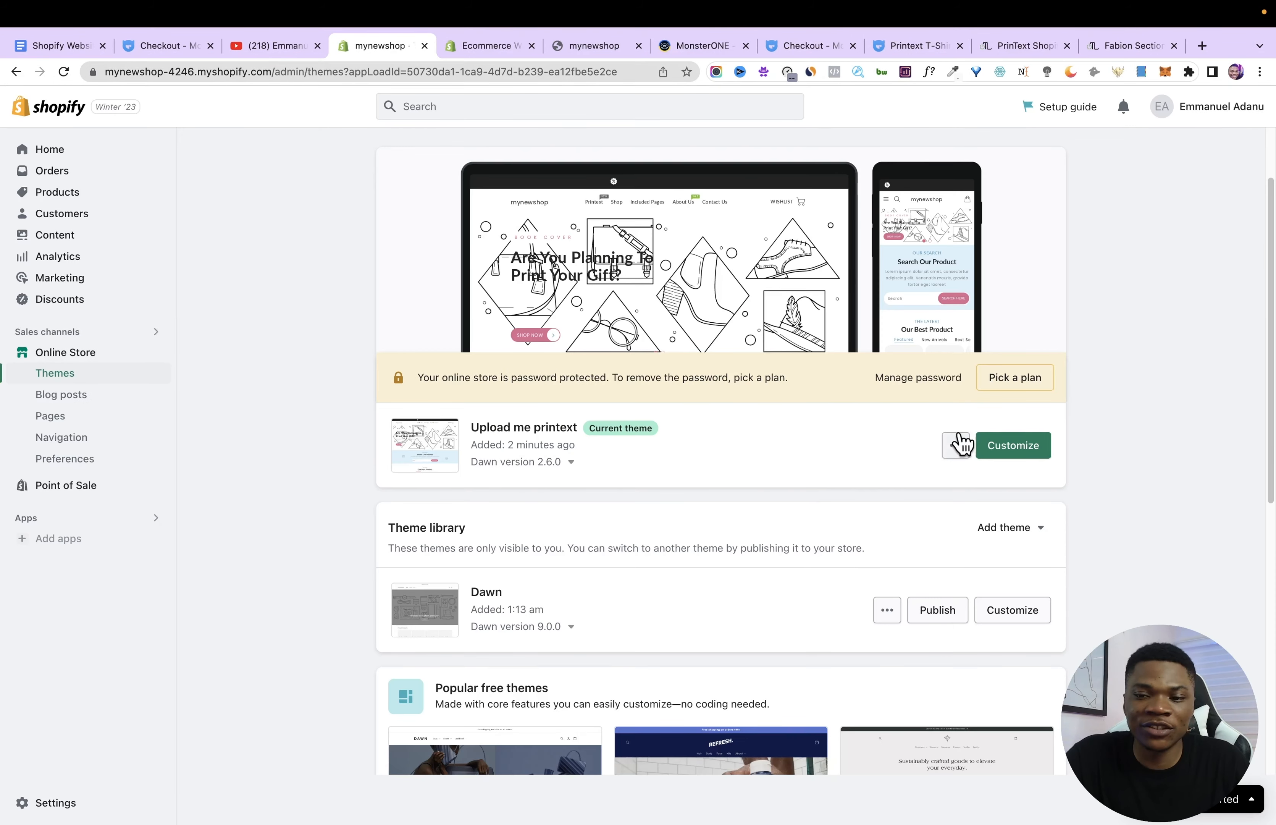
left_click(957, 447)
left_click(844, 485)
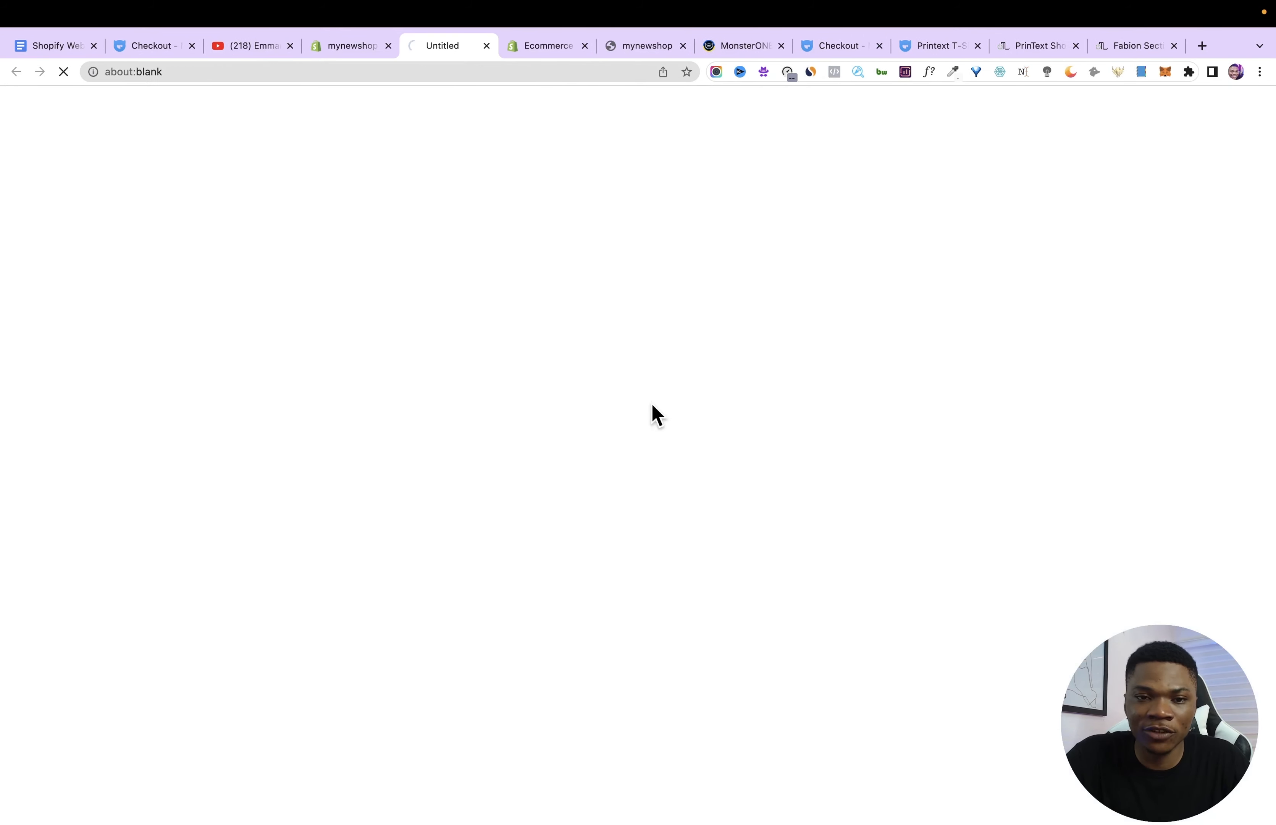
scroll(636, 493, "down", 5)
scroll(644, 485, "up", 5)
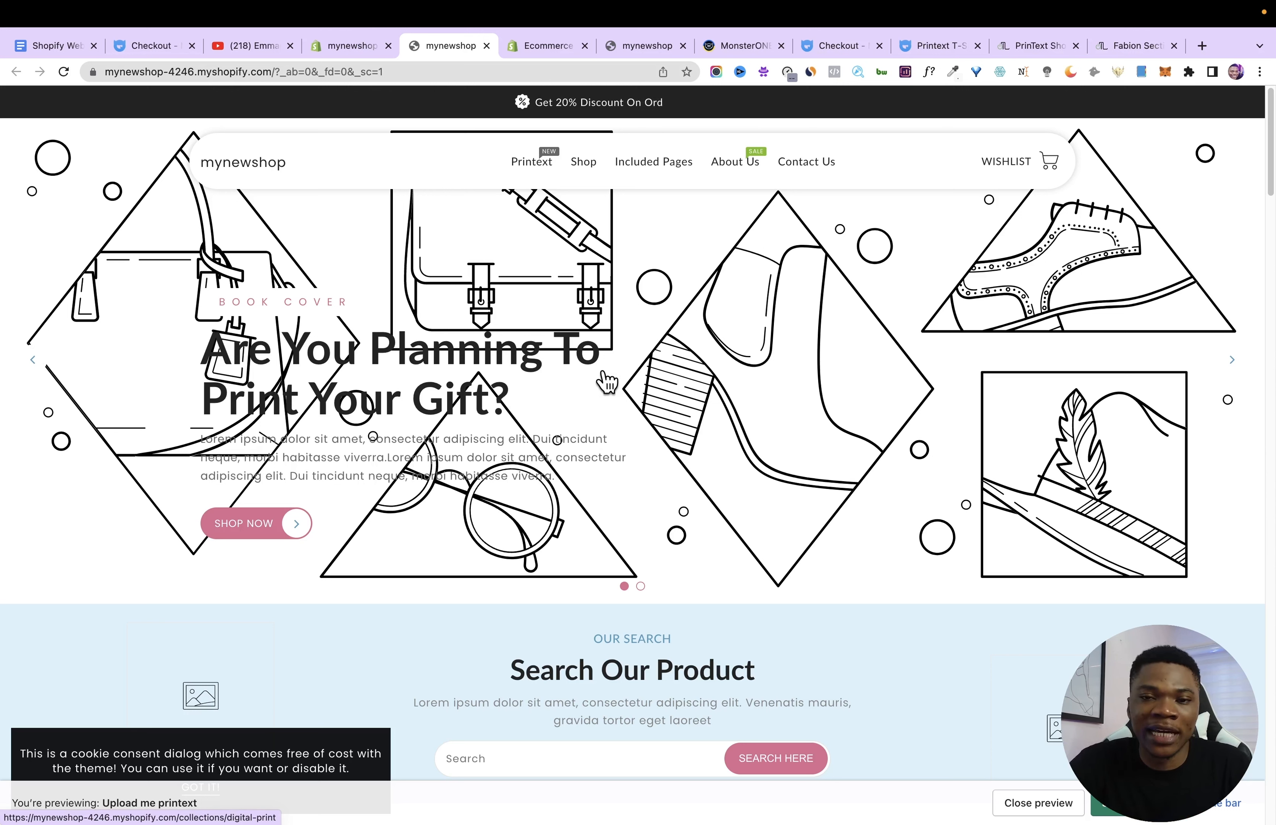
Start adding a new product in the store admin and look through the sections of the blank product form.
left_click(354, 46)
left_click(322, 427)
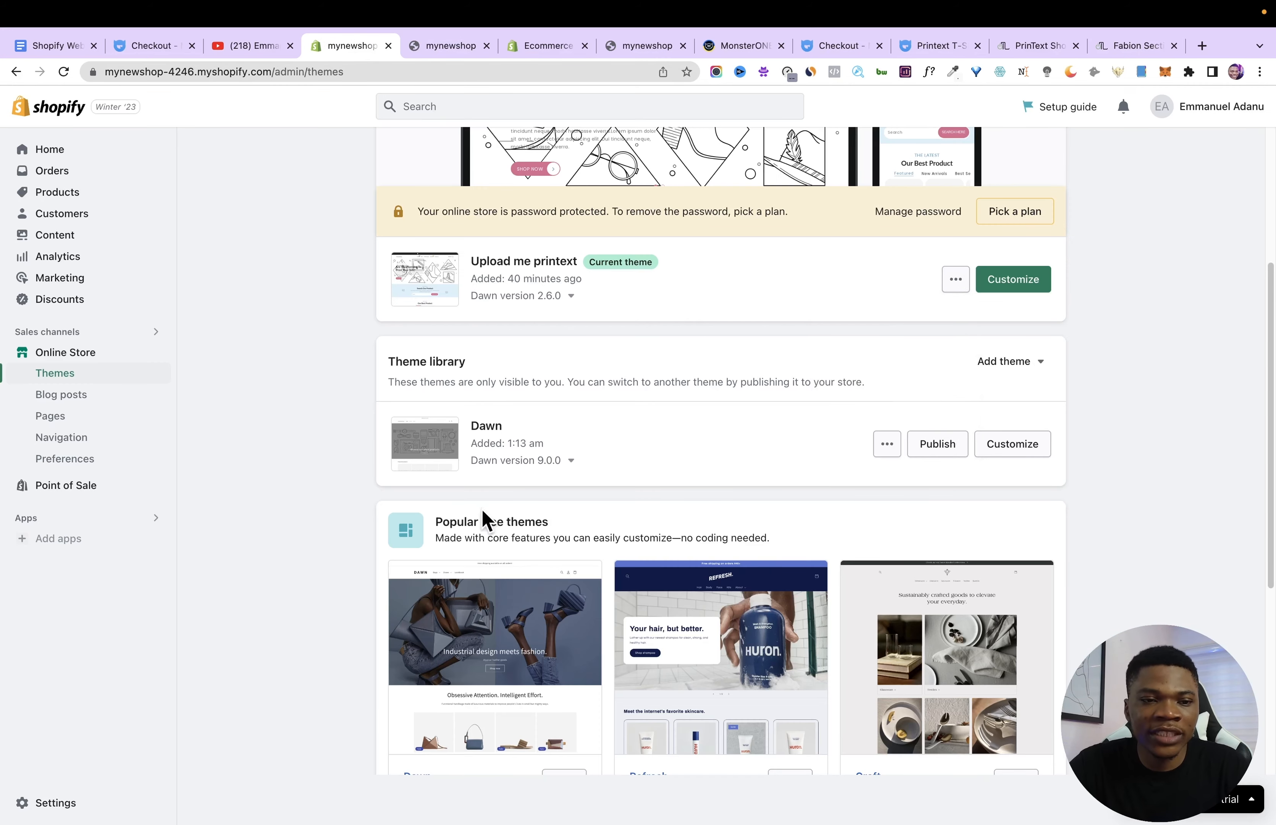
left_click(74, 196)
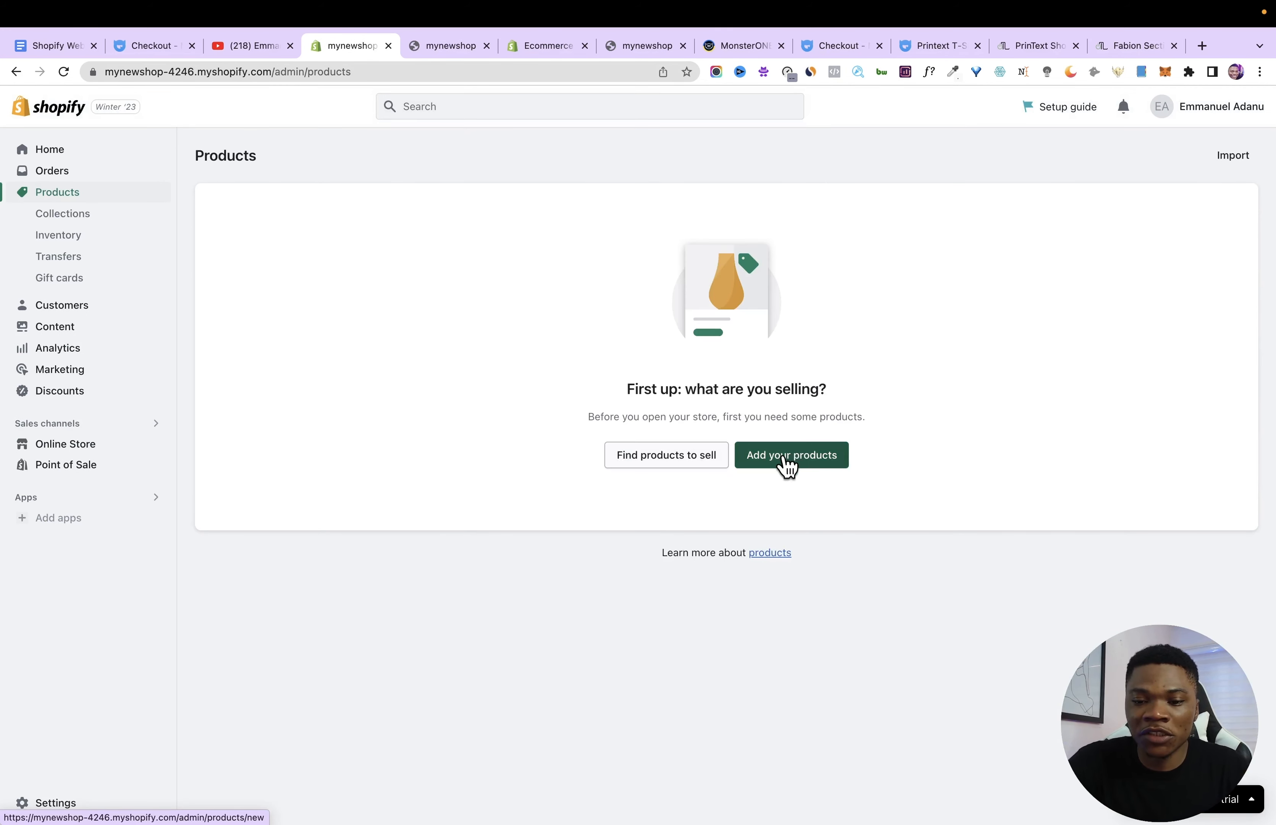
left_click(787, 457)
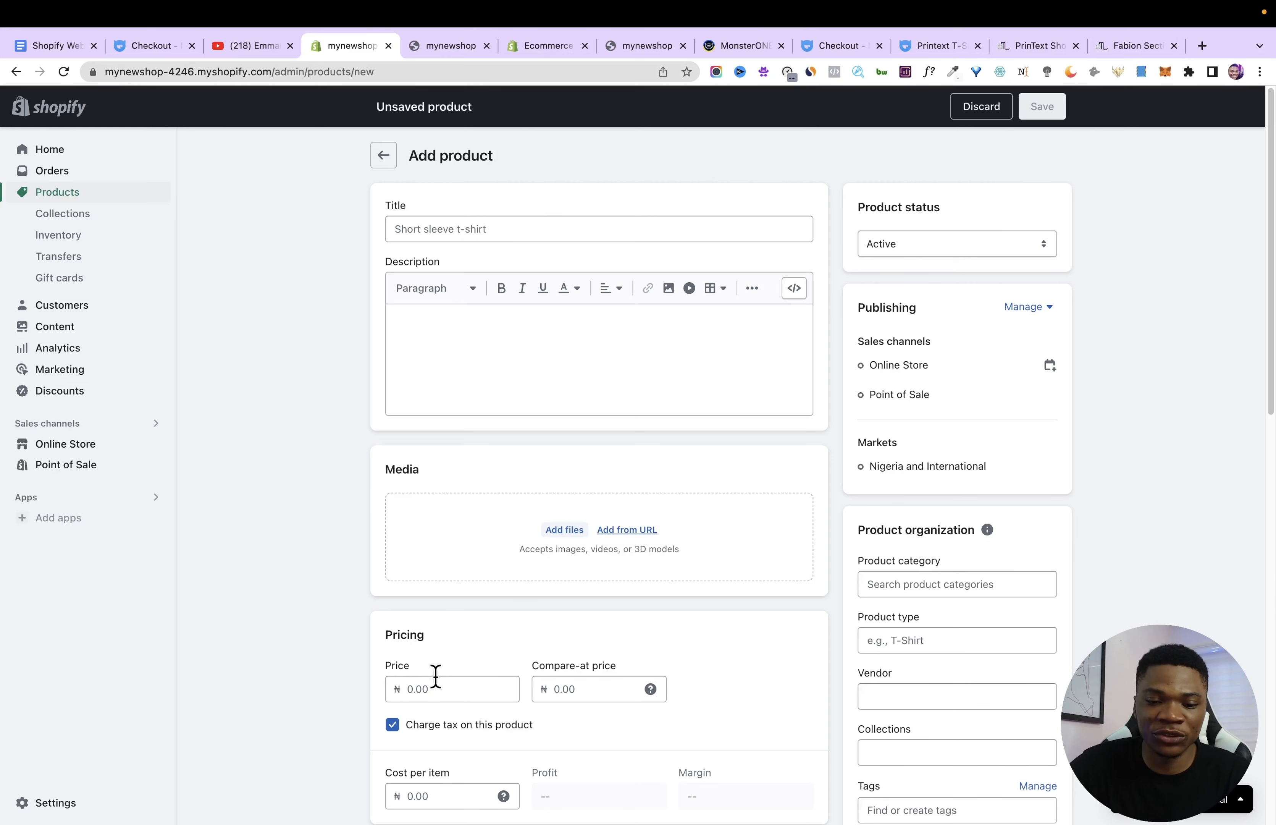
scroll(460, 690, "down", 5)
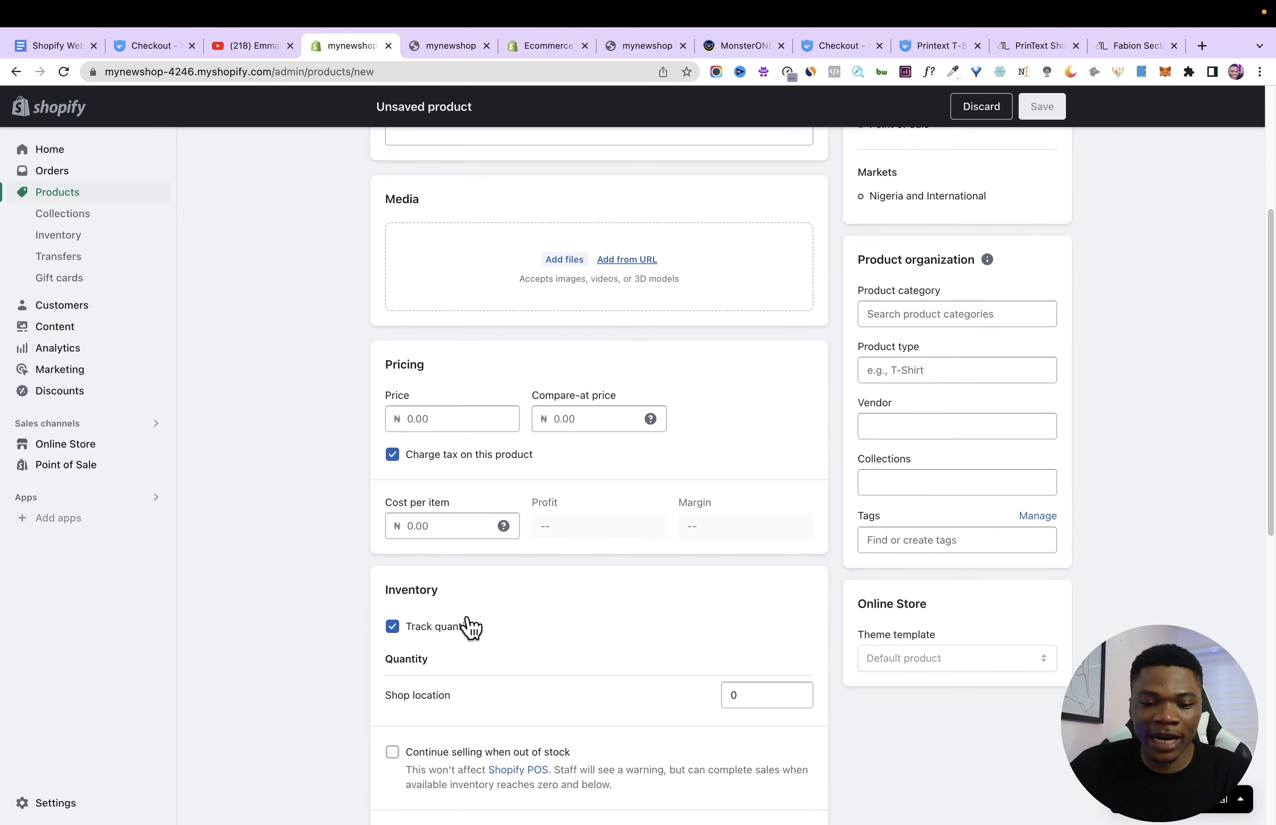
scroll(447, 629, "down", 10)
scroll(448, 692, "down", 2)
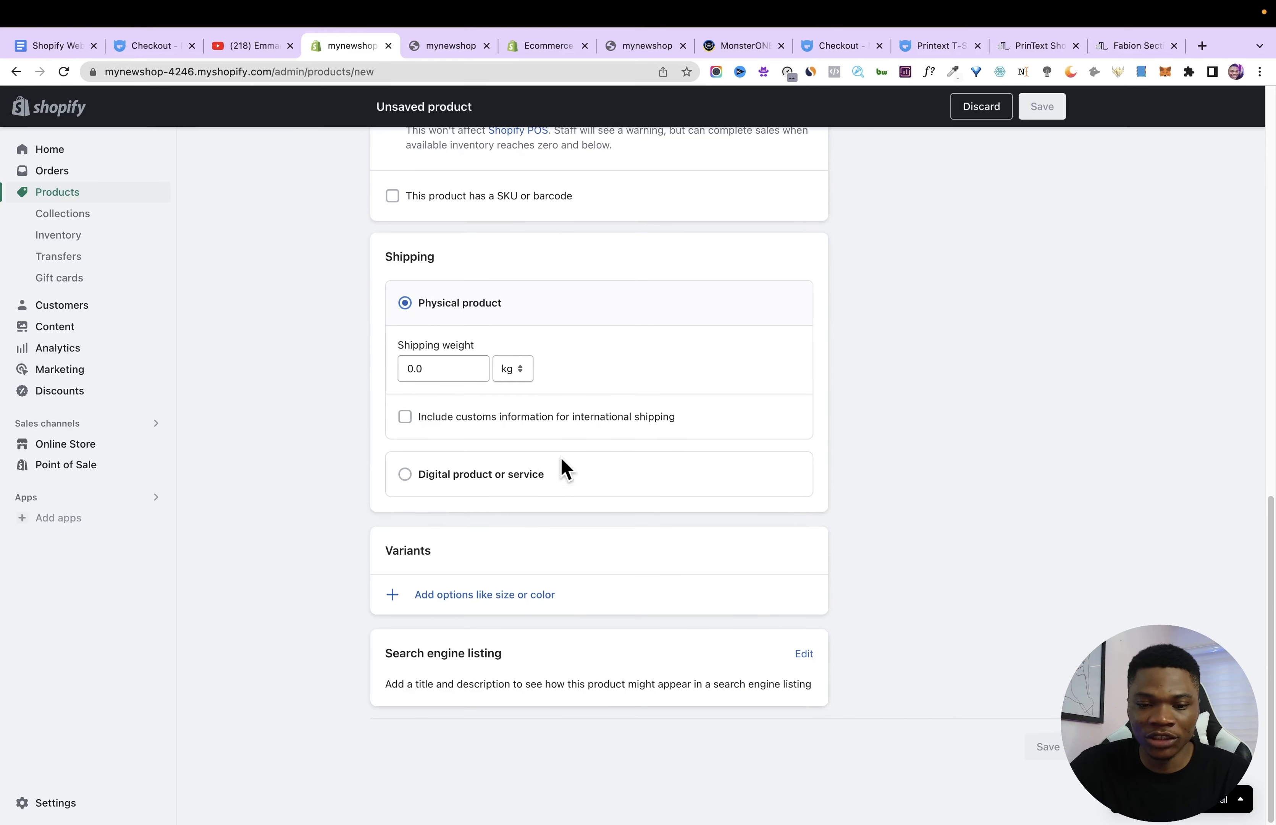
scroll(985, 444, "up", 15)
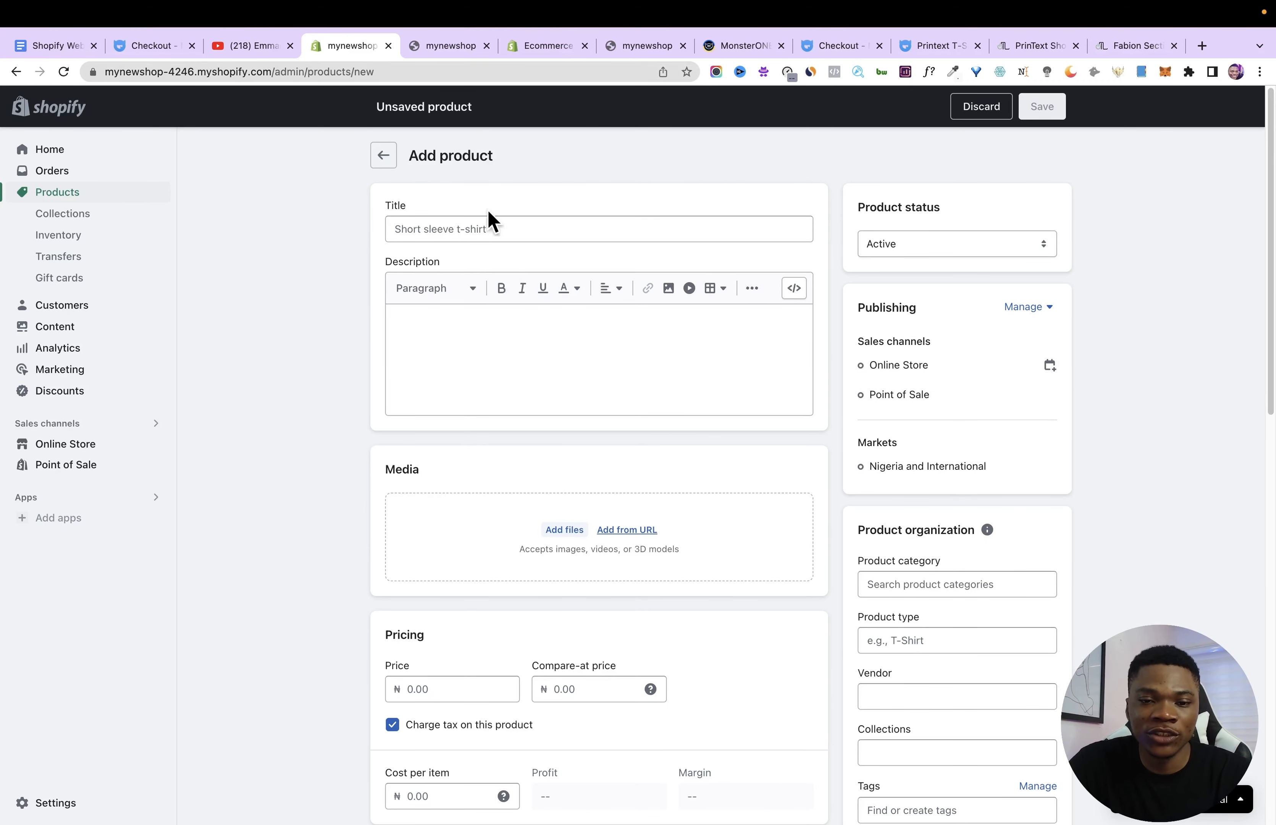
Copy the name from the Printext demo's product page and set the new product's title to Classic Bag.
left_click(1003, 46)
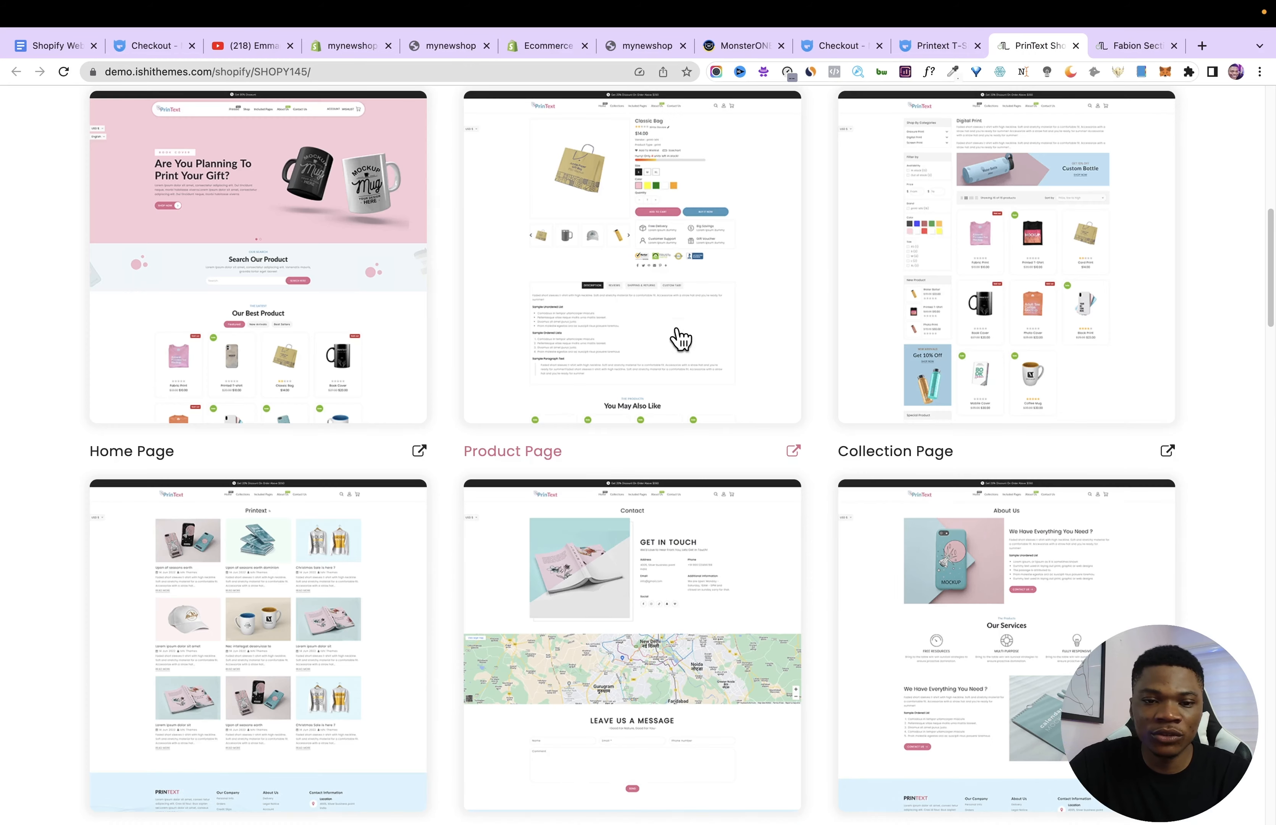
left_click(648, 271)
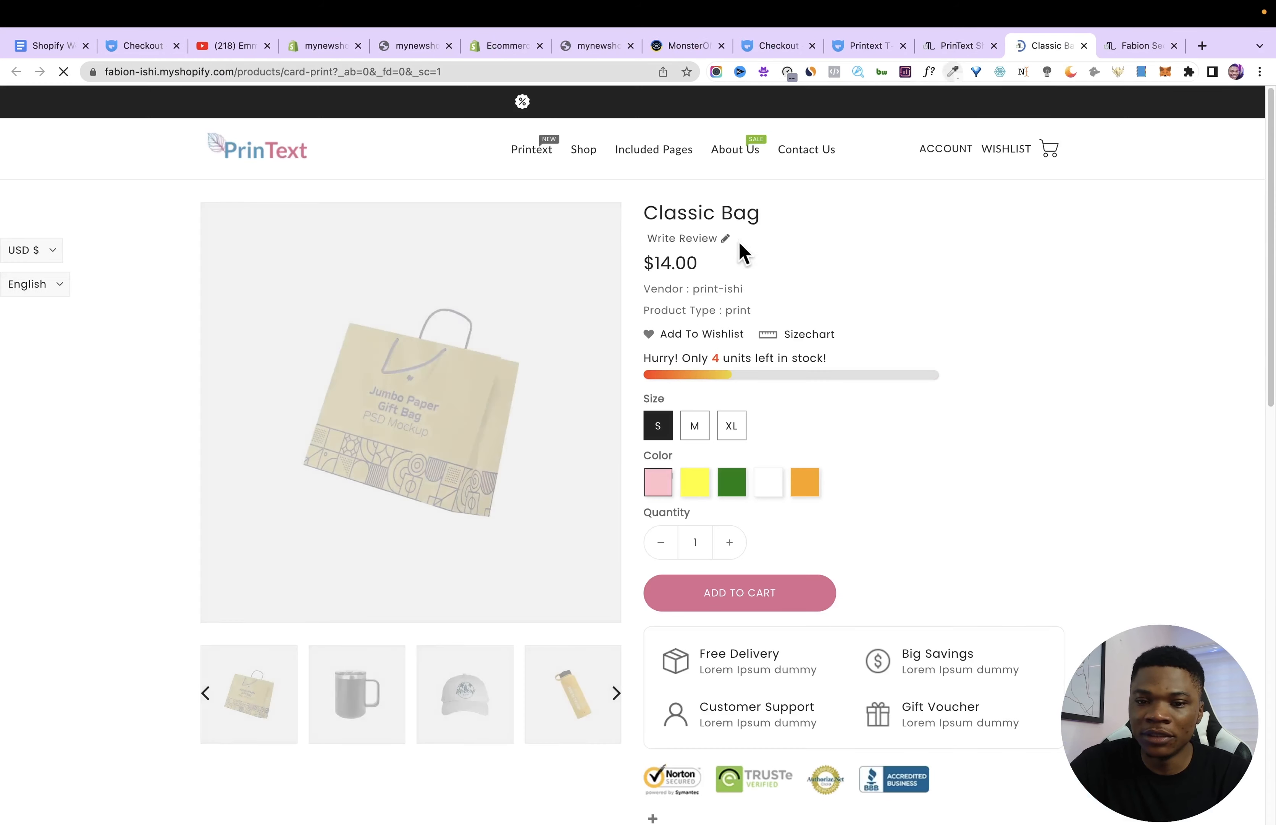
left_click_drag(646, 213, 768, 219)
key("super+c")
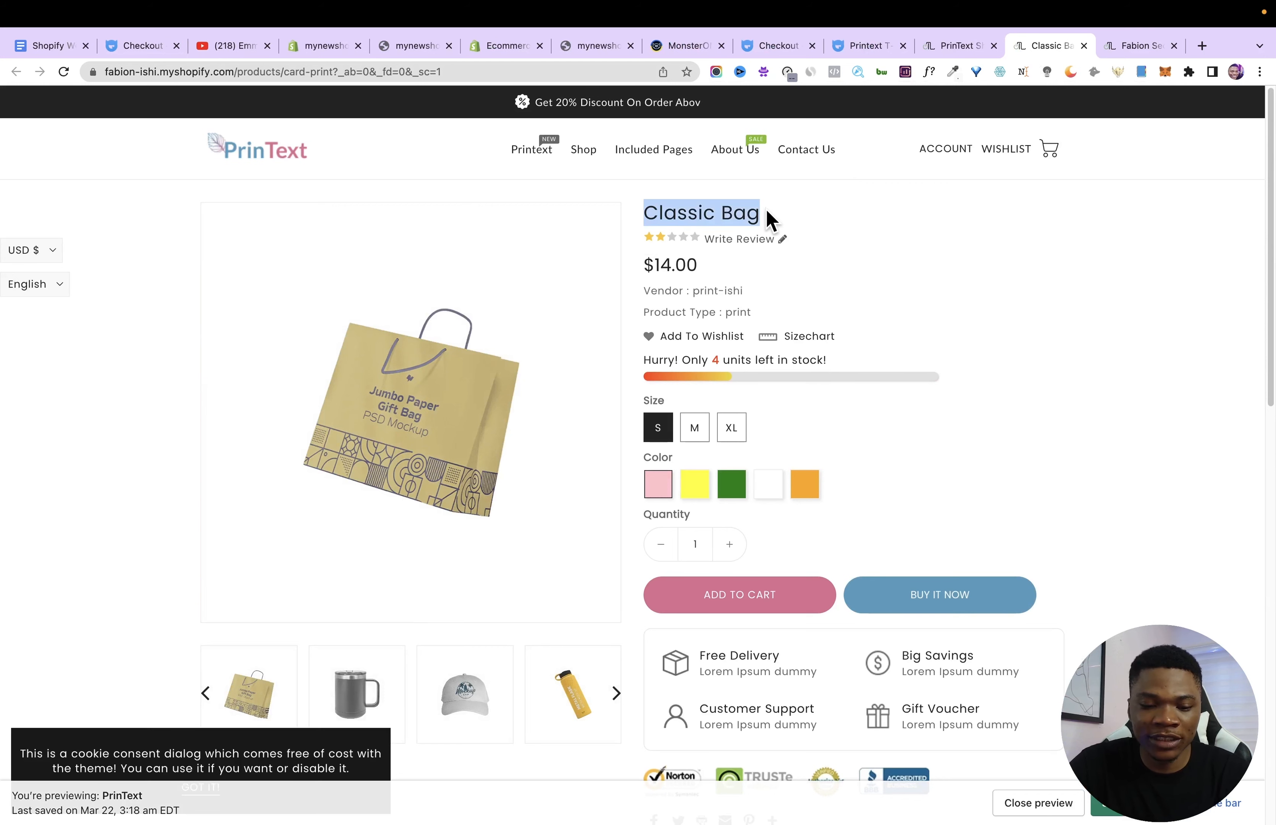
left_click(314, 52)
left_click(432, 227)
key("super+v")
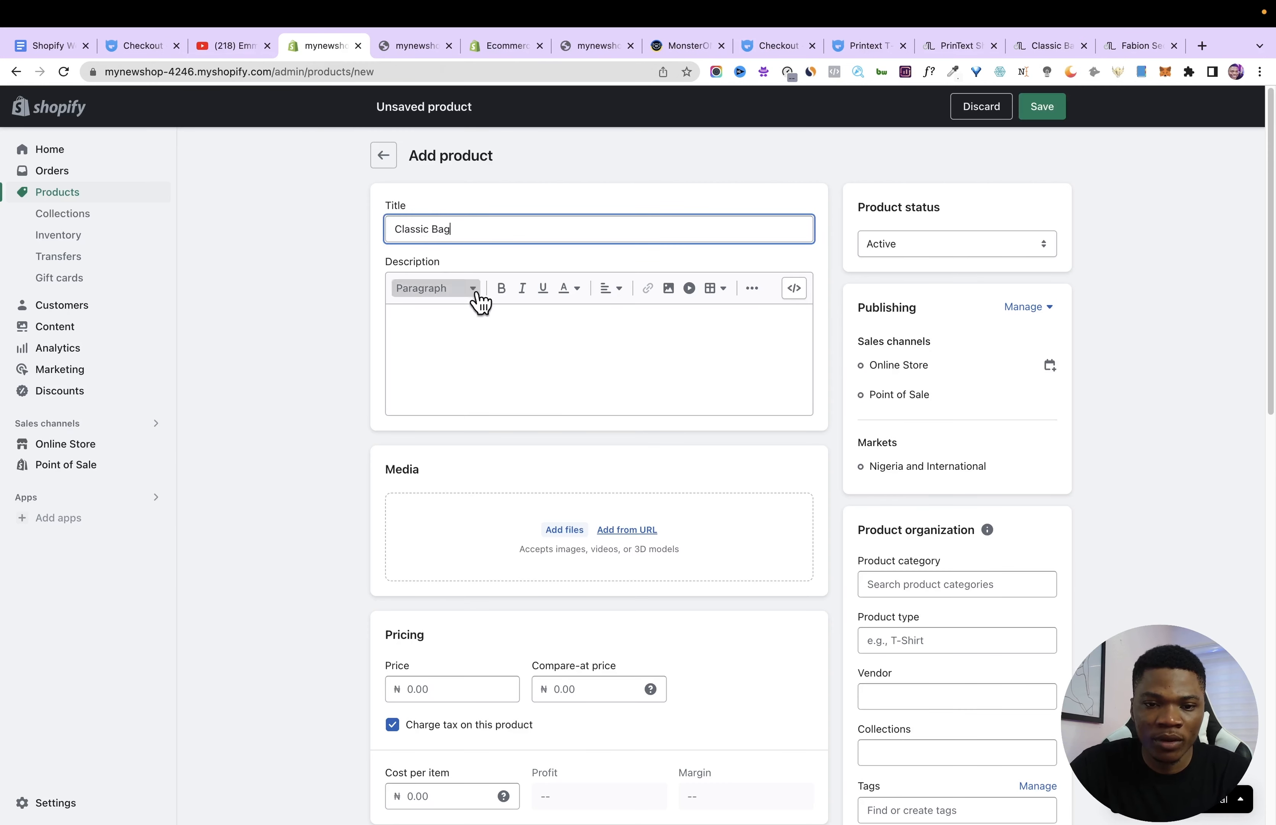
Copy the full sample description from the demo's Classic Bag page into the new product's description.
left_click(481, 333)
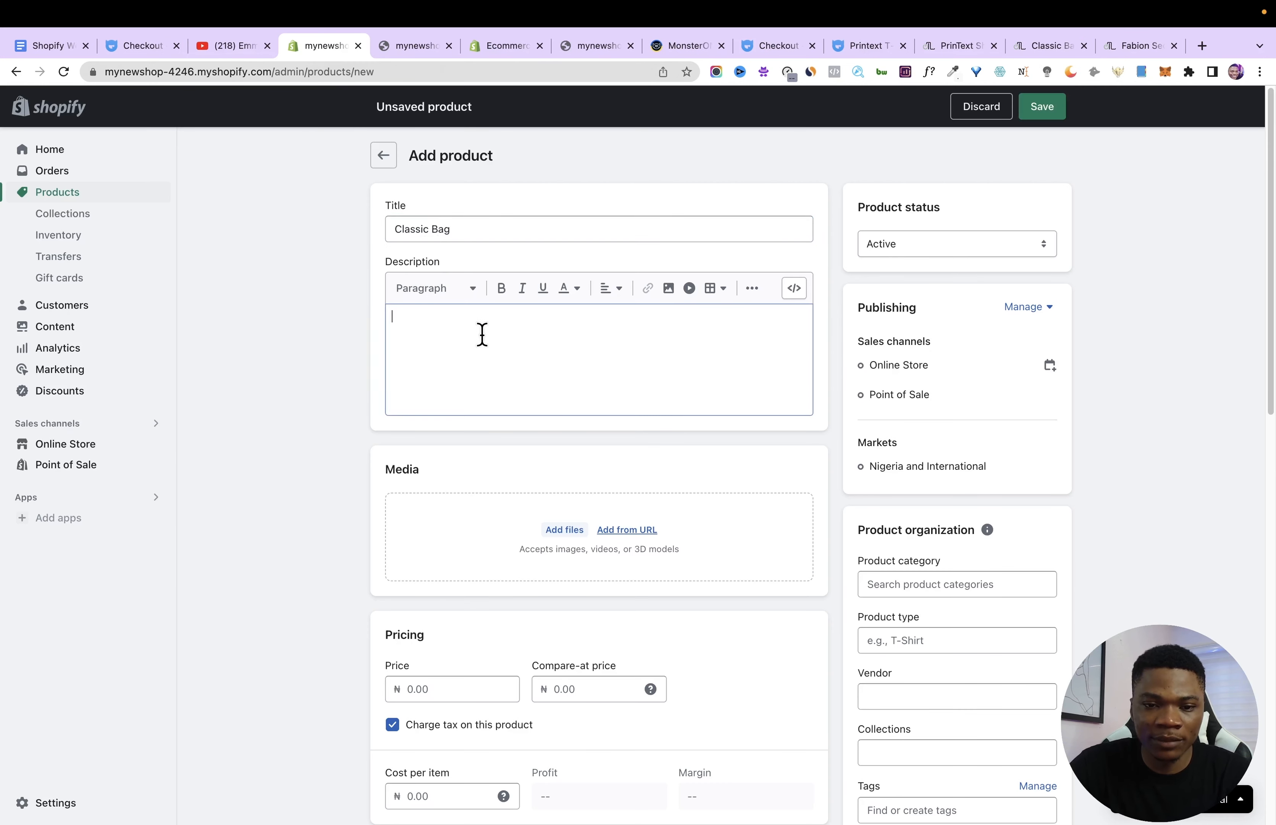
left_click(1046, 48)
scroll(627, 415, "down", 10)
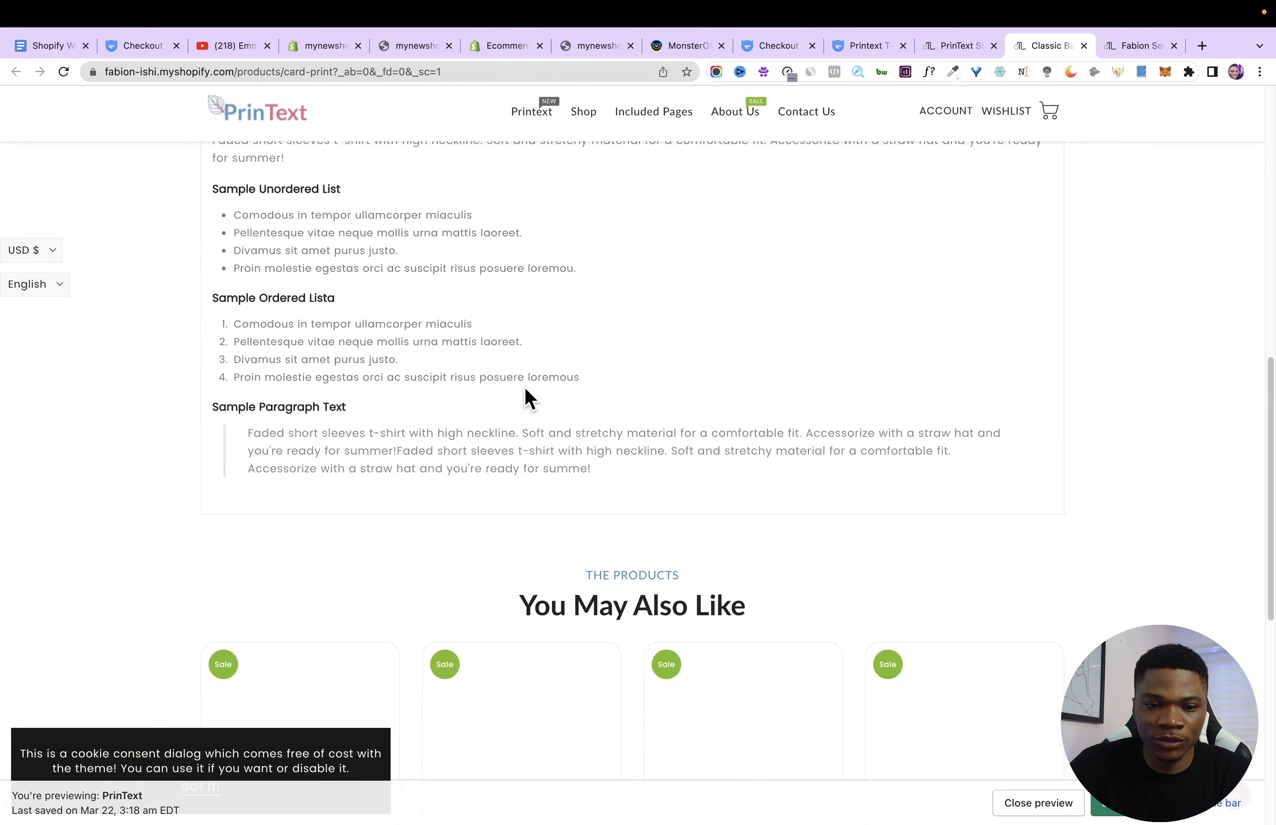
scroll(541, 407, "up", 5)
left_click_drag(213, 475, 749, 410)
scroll(379, 603, "down", 8)
key("super+c")
left_click(321, 46)
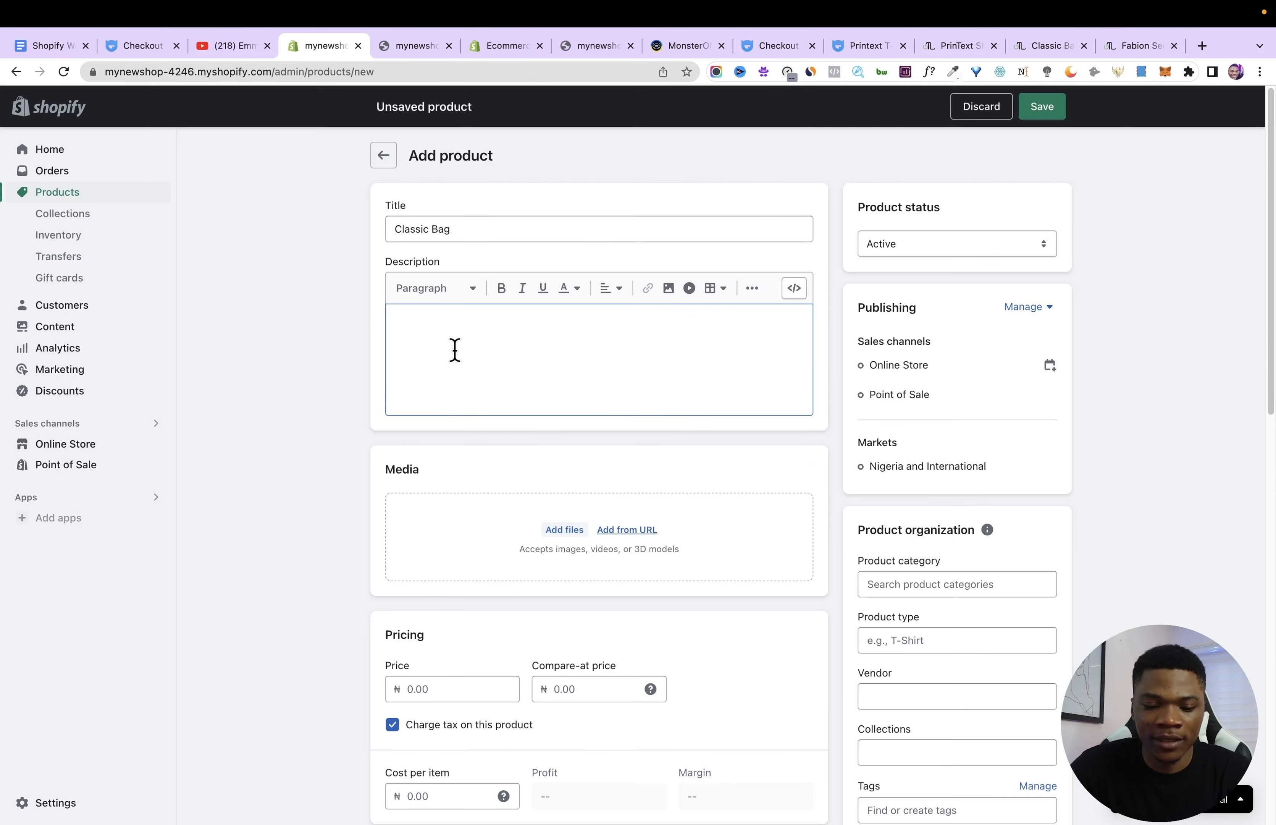
left_click(455, 351)
key("super+v")
scroll(433, 437, "down", 3)
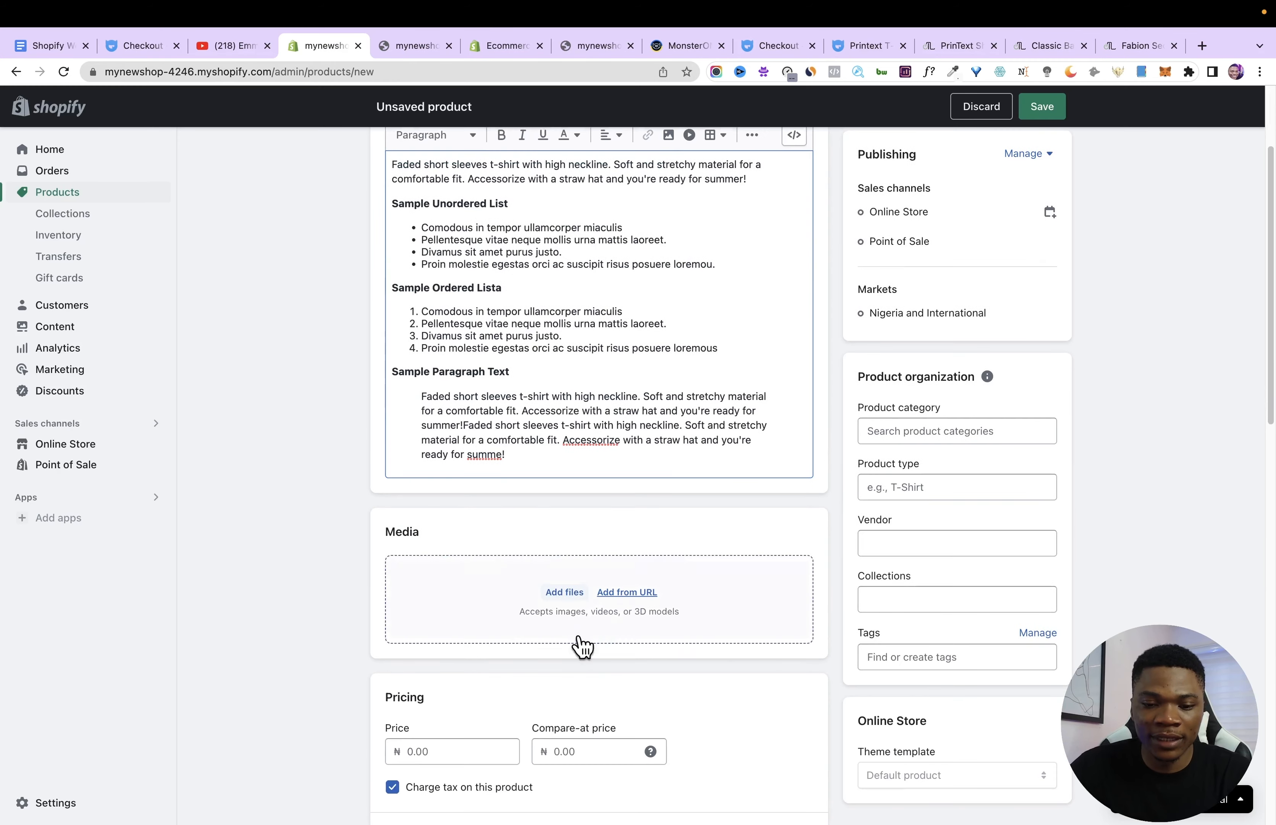
Add leftbanner.jpg from the theme package's images folder to the product's media.
left_click(564, 592)
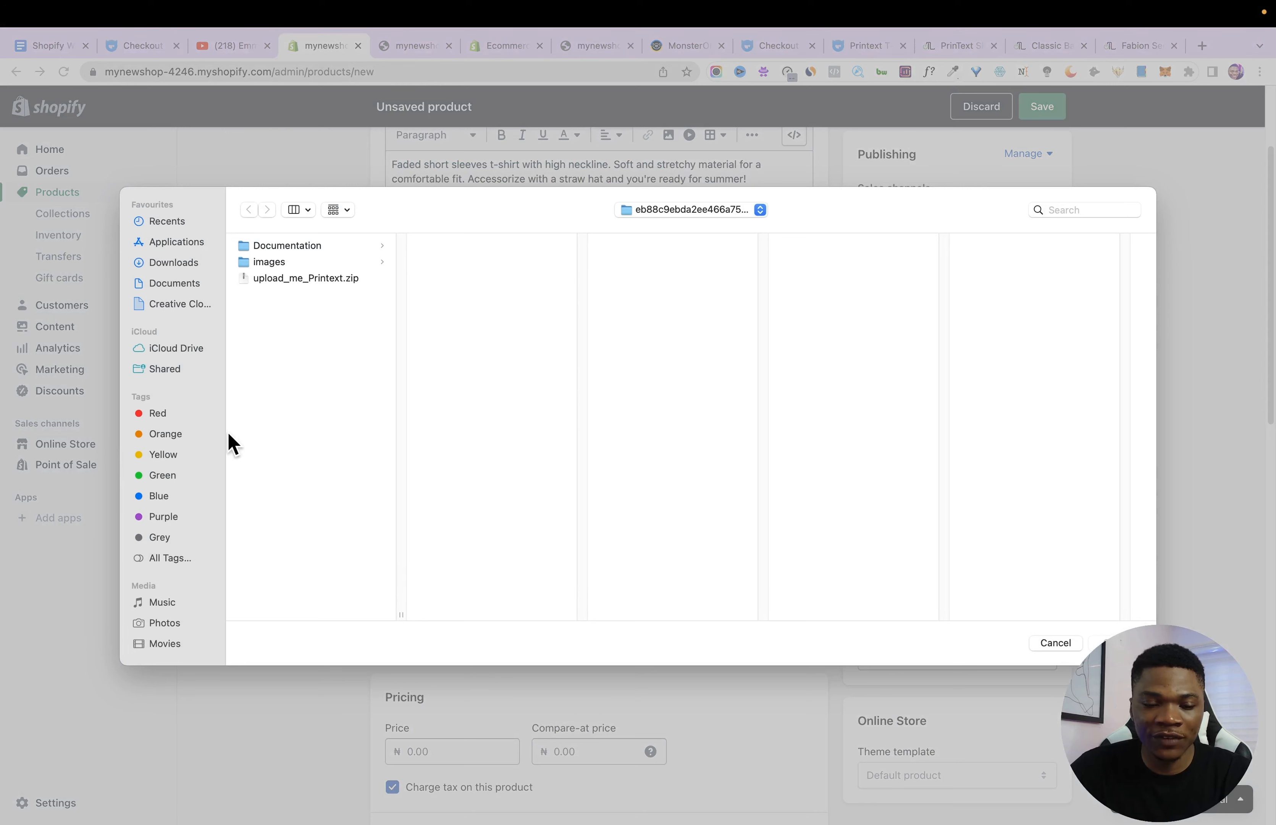
left_click(270, 261)
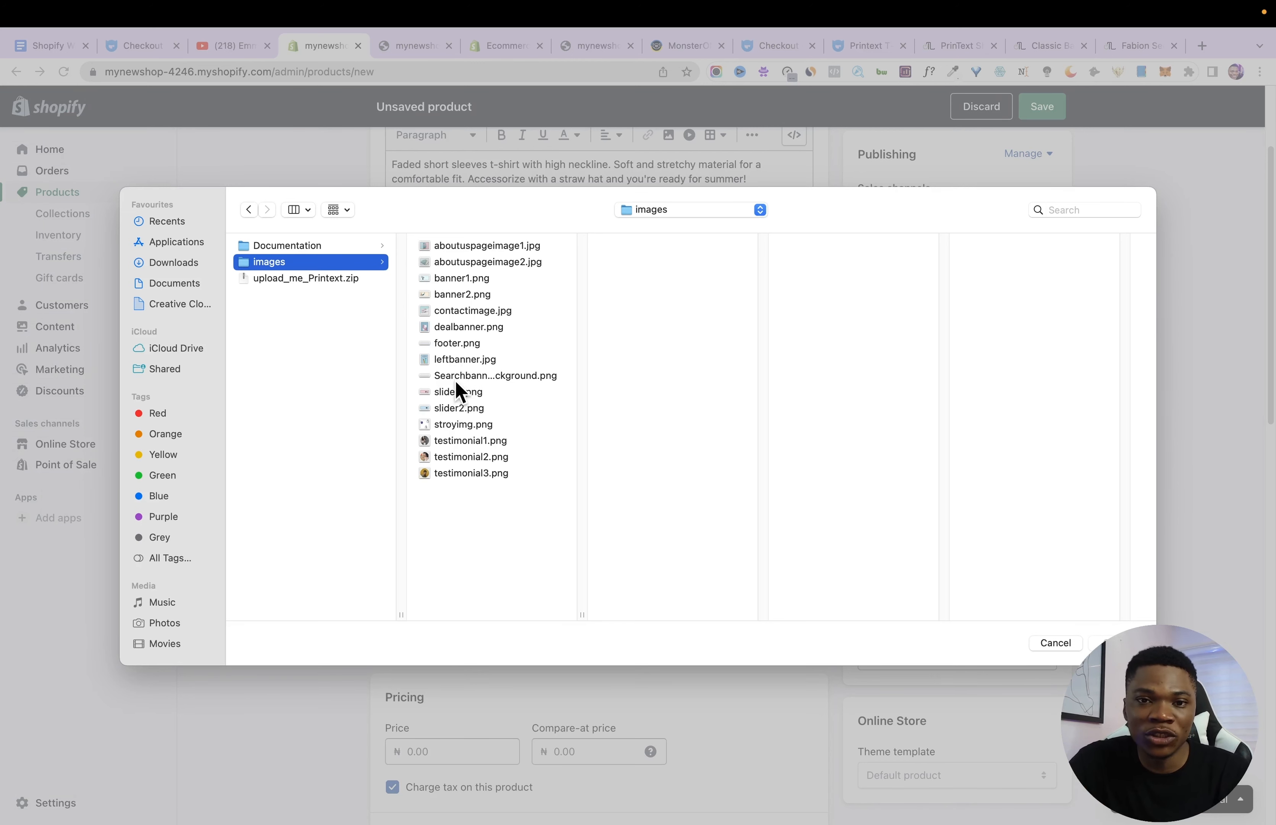
left_click(450, 394)
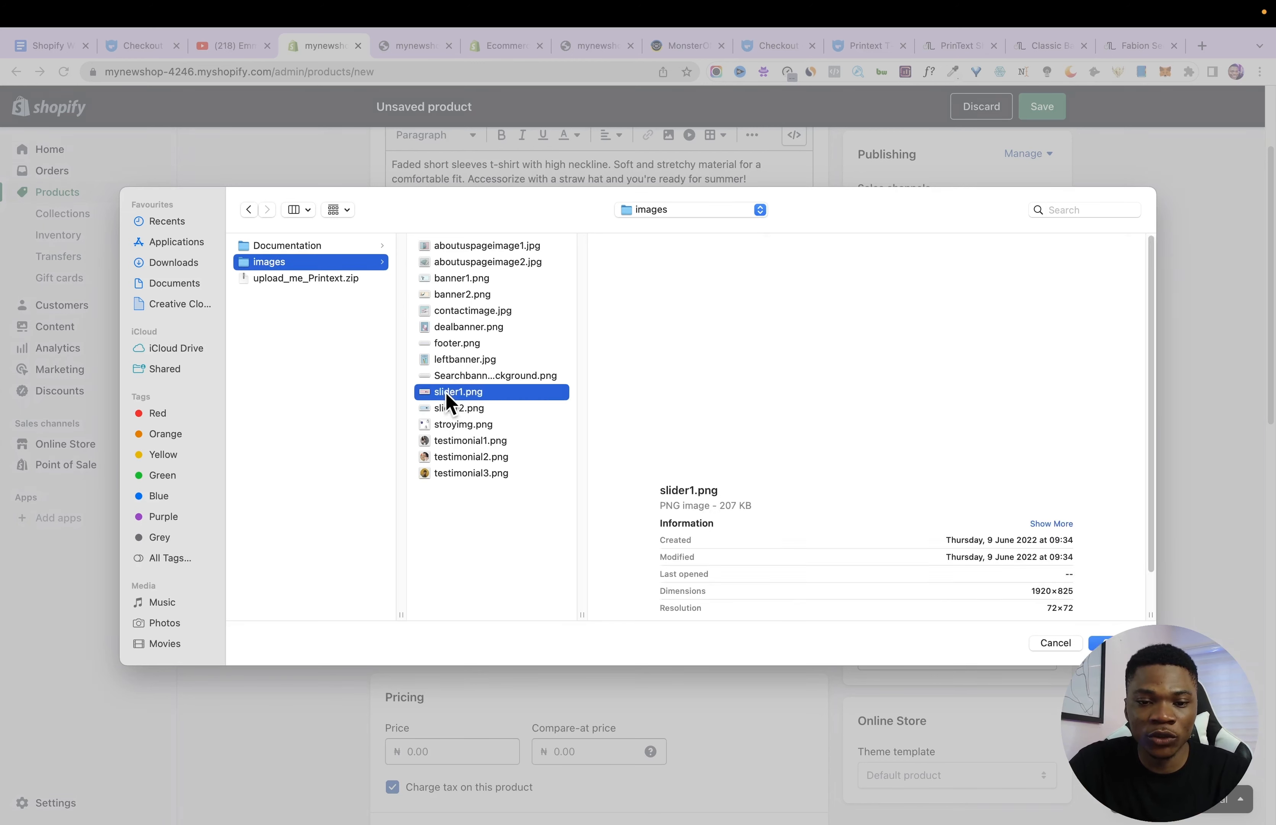
left_click(459, 426)
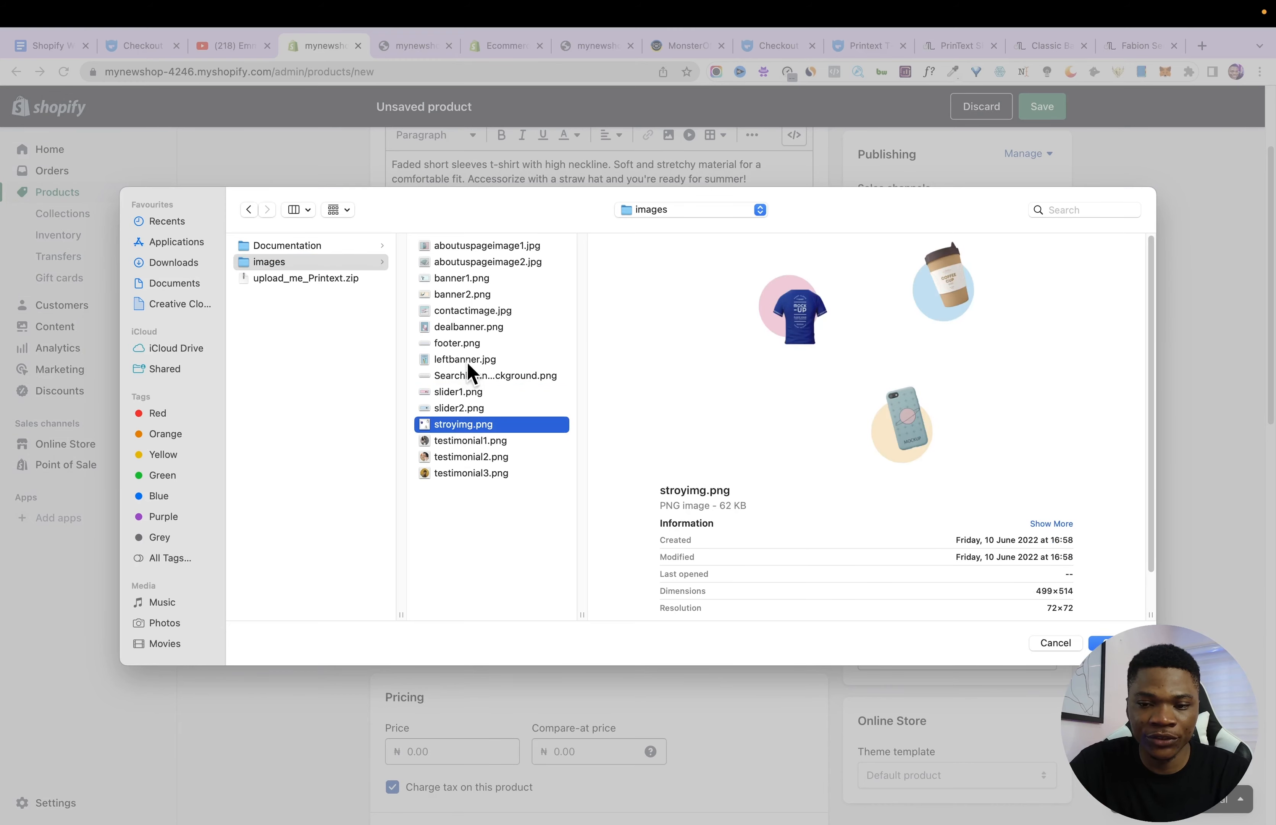
left_click(470, 360)
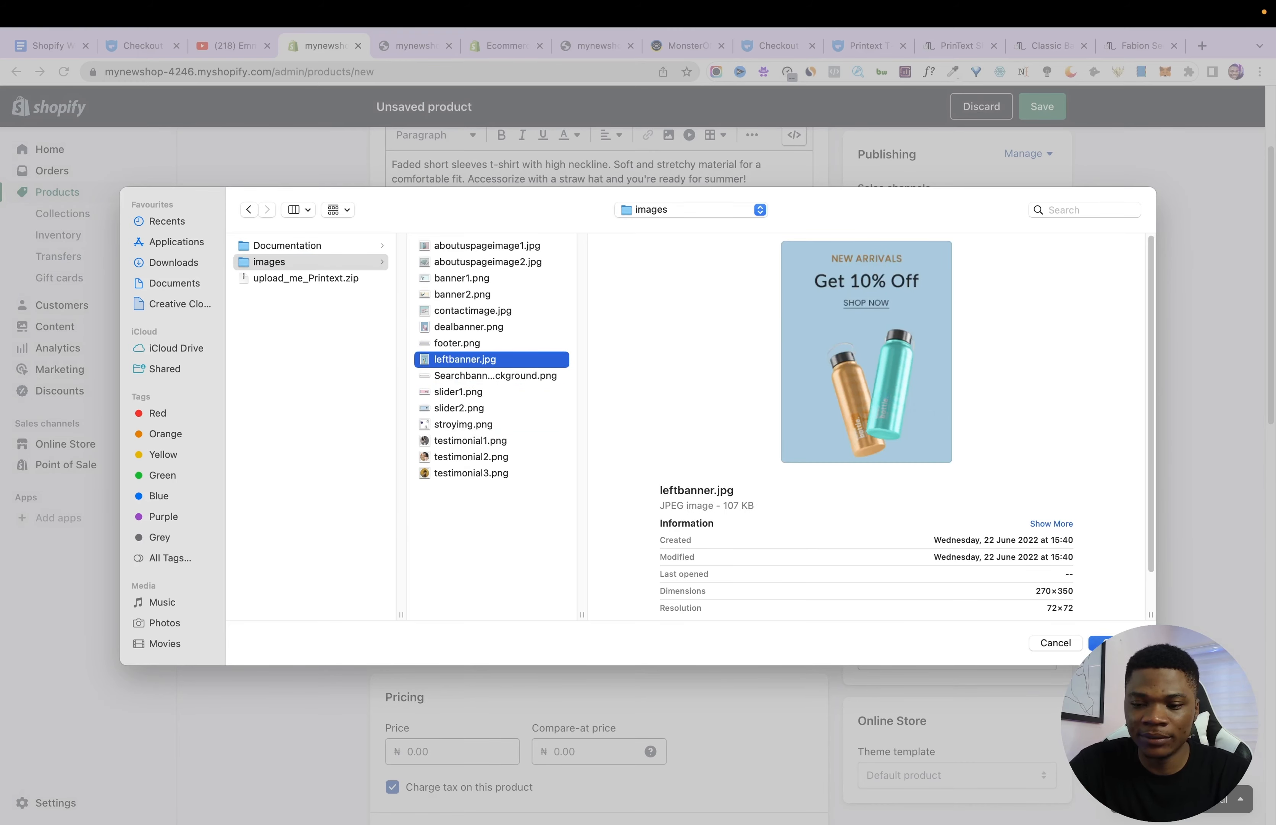
left_click(1105, 642)
Add dealbanner.png and aboutuspageimage2.jpg to the product's media.
left_click(663, 613)
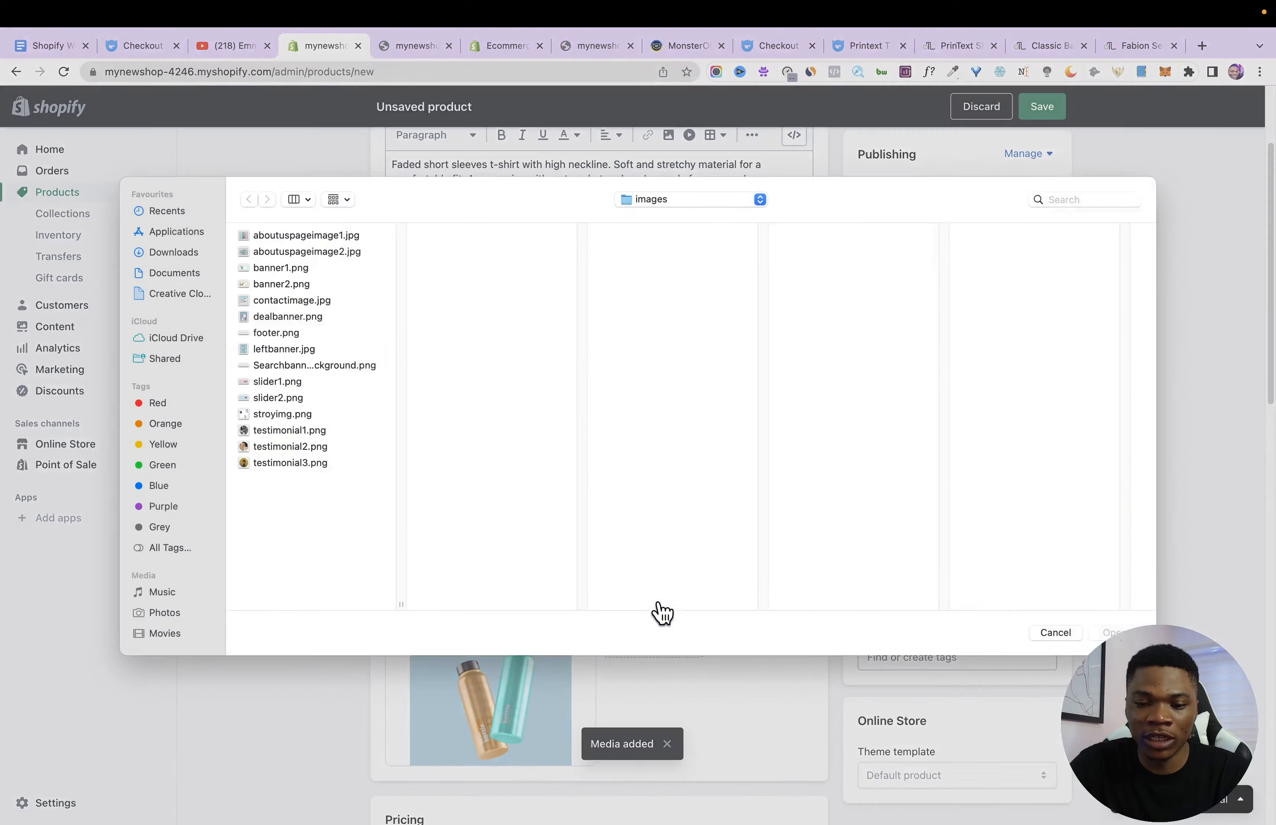
left_click(300, 325)
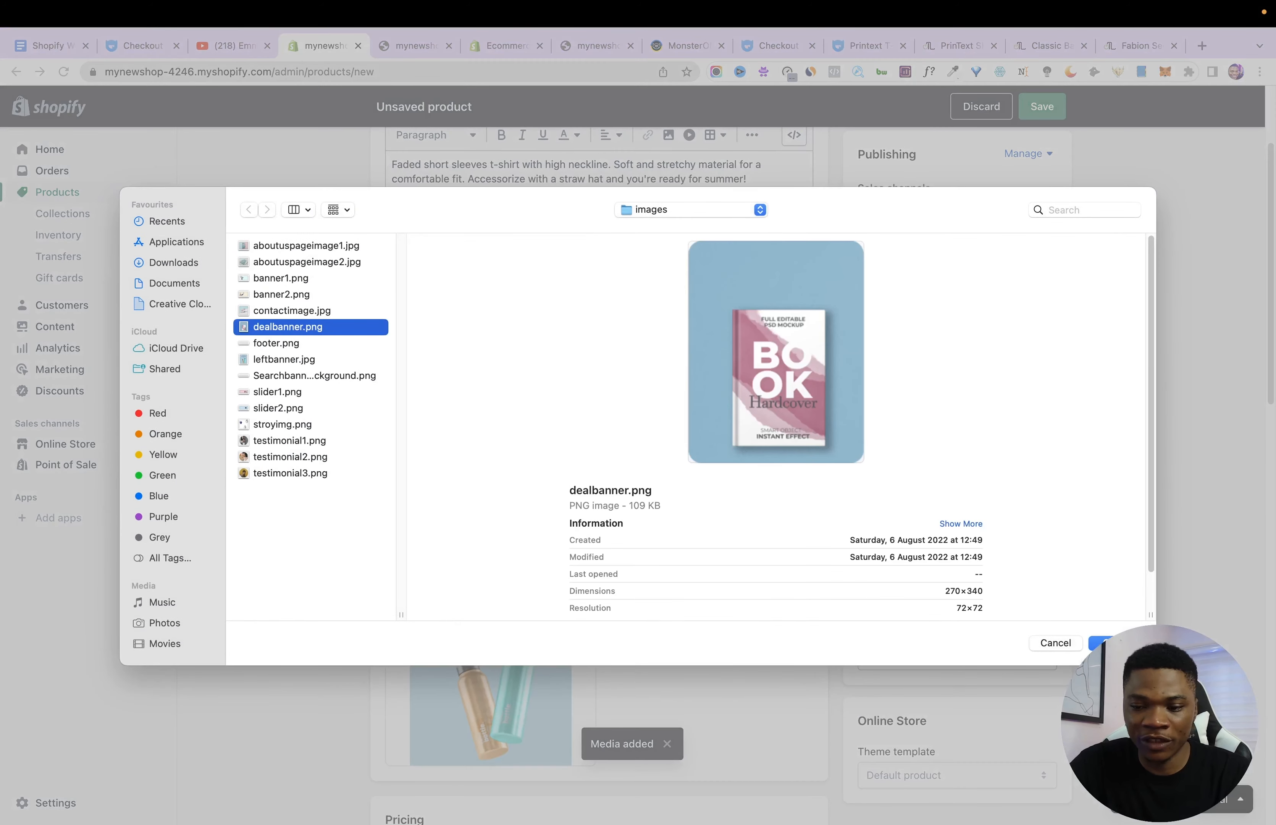
left_click(1102, 642)
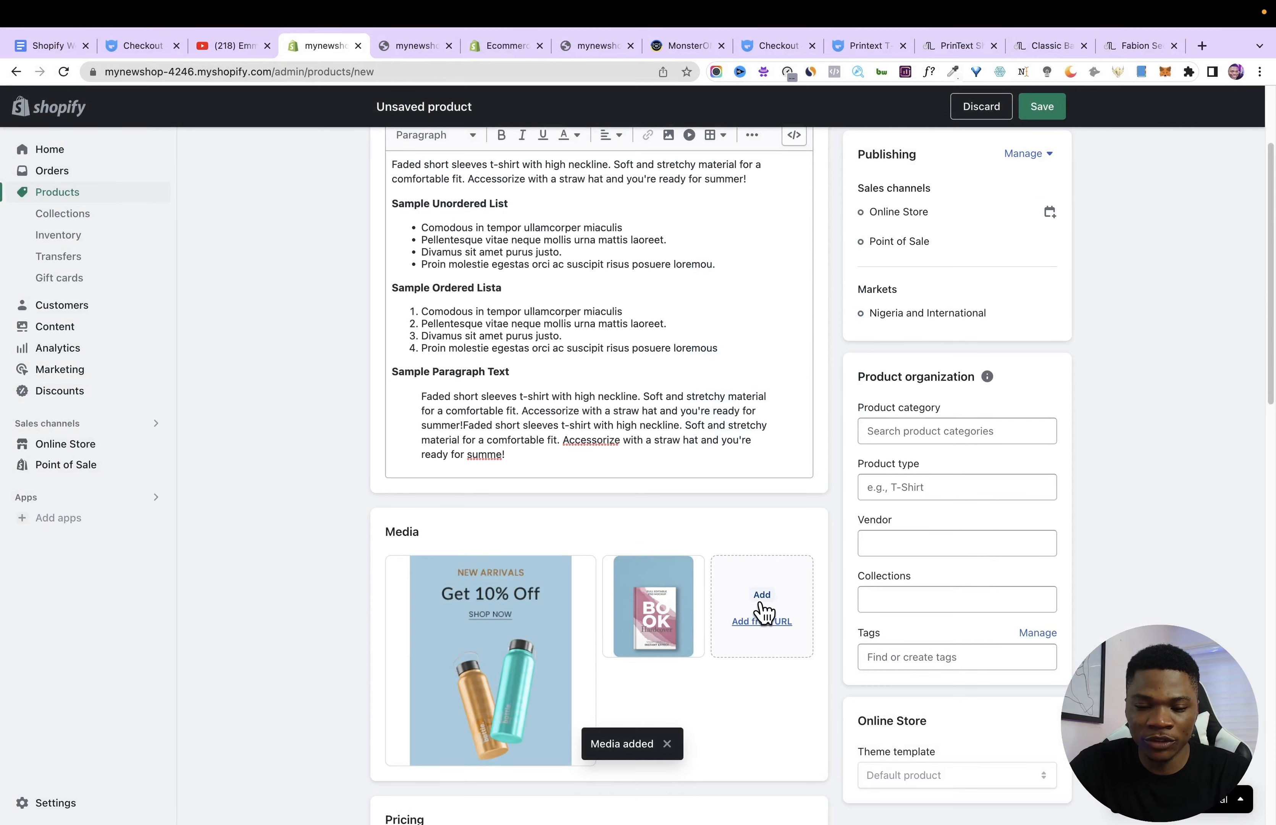
left_click(762, 606)
left_click(307, 261)
left_click(1100, 639)
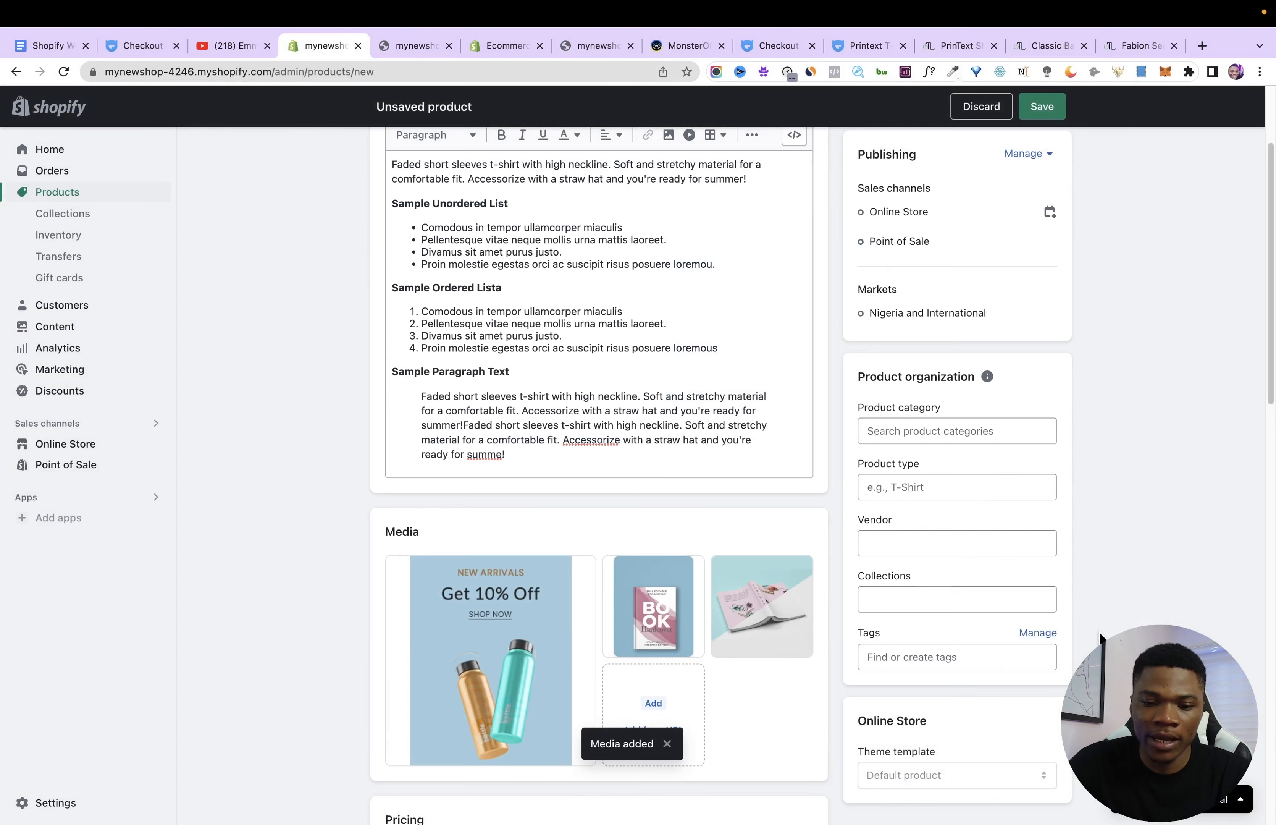
Set the product's price to ₦20,000 and its compare-at price to ₦50,000.
scroll(1100, 639, "down", 5)
left_click(470, 609)
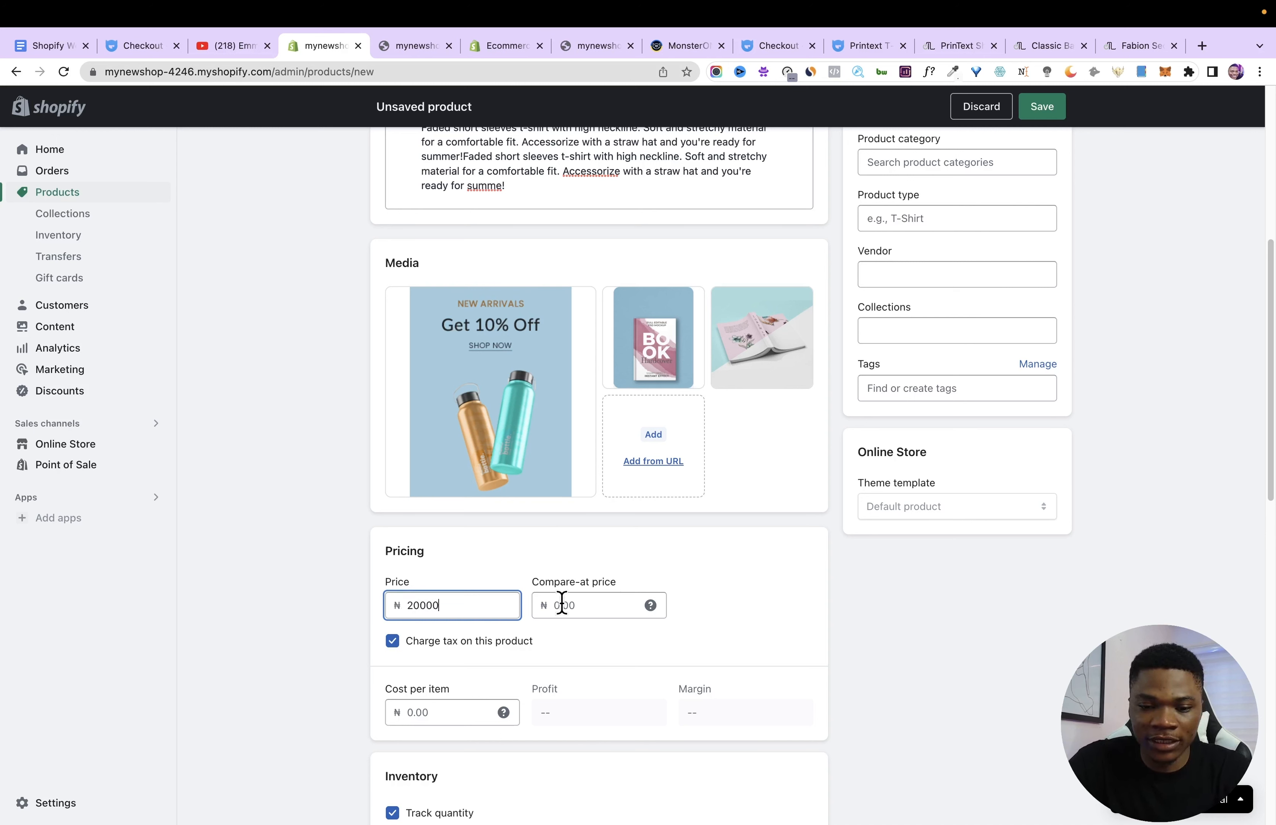
left_click(627, 614)
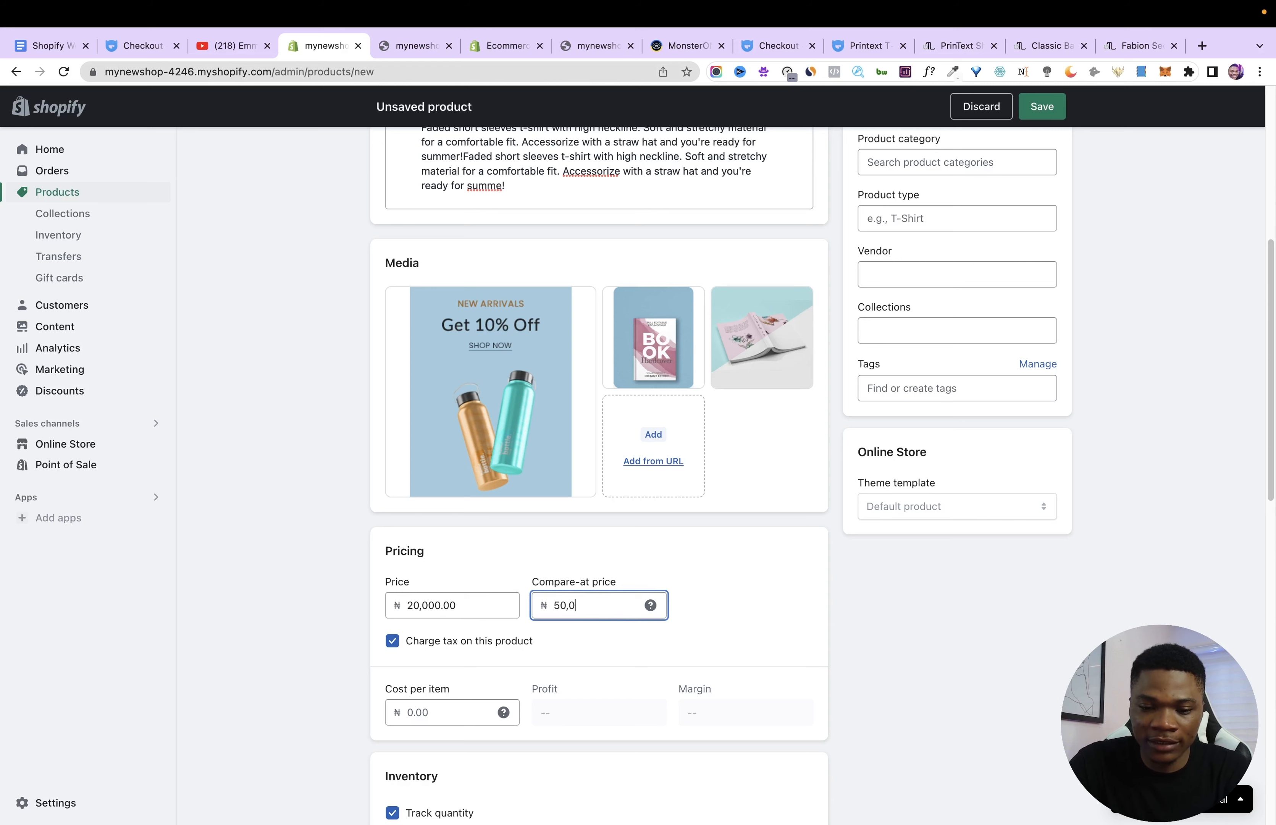
left_click(738, 643)
scroll(590, 579, "down", 3)
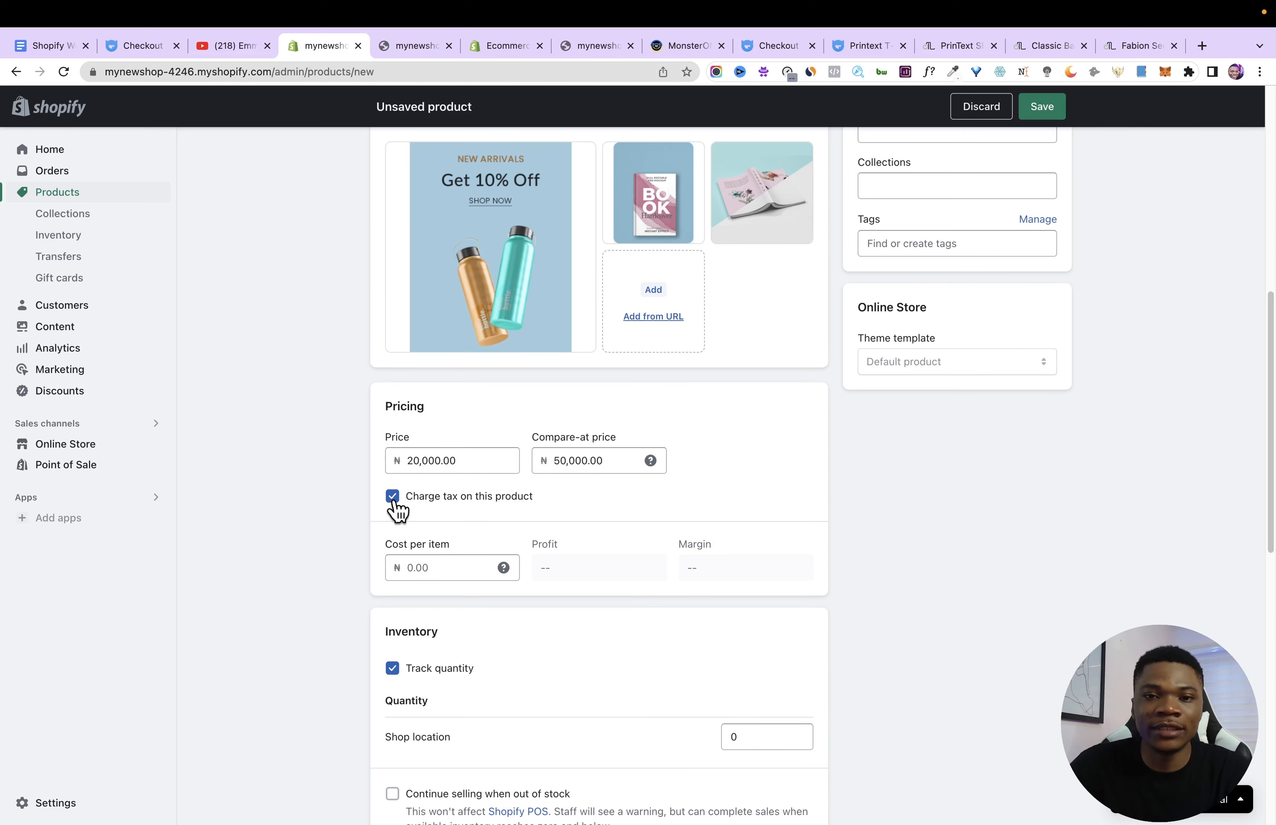
Set the product's cost per item to ₦15,000.
scroll(486, 528, "down", 4)
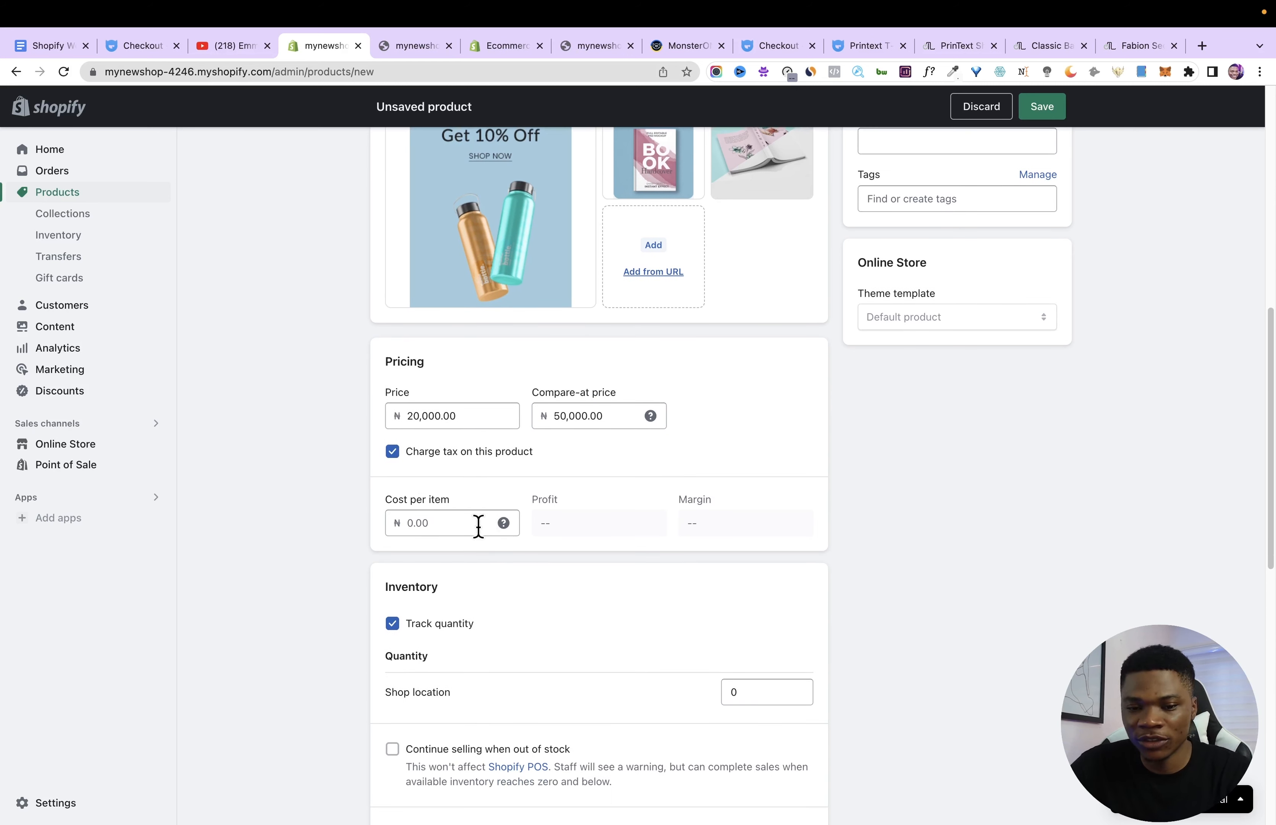
left_click(452, 367)
type("15")
left_click(600, 365)
scroll(619, 370, "down", 1)
Set the product's shipping type to Digital product or service.
left_click(496, 452)
scroll(488, 466, "down", 5)
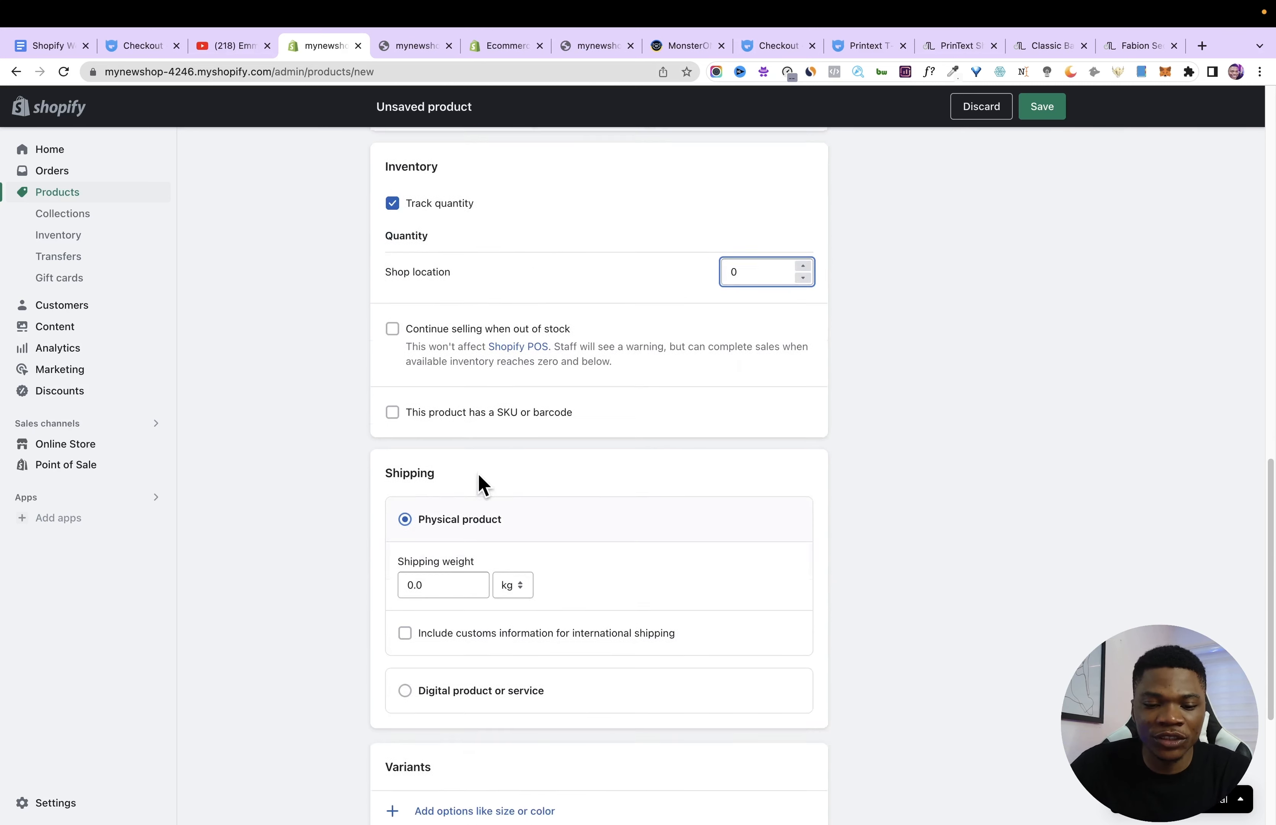
scroll(461, 670, "down", 1)
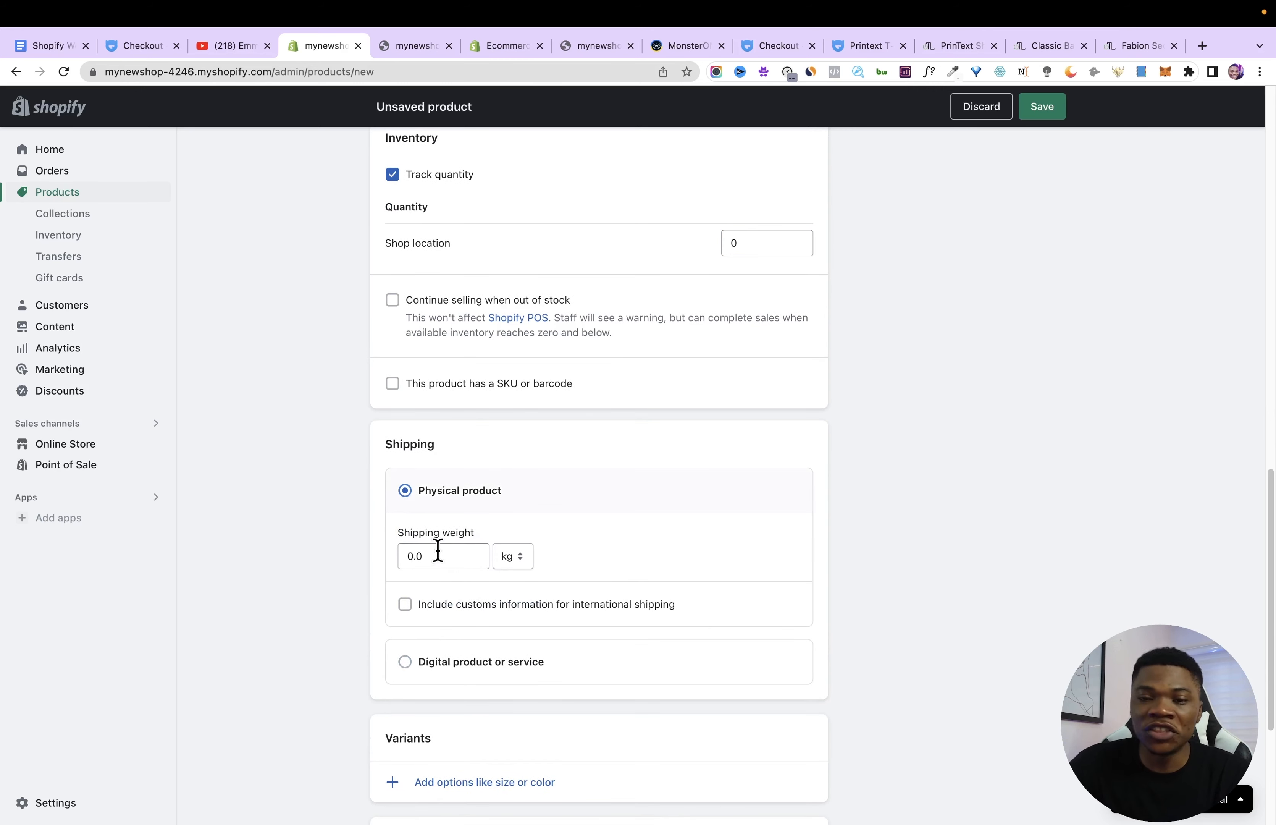
left_click(405, 661)
scroll(541, 695, "down", 5)
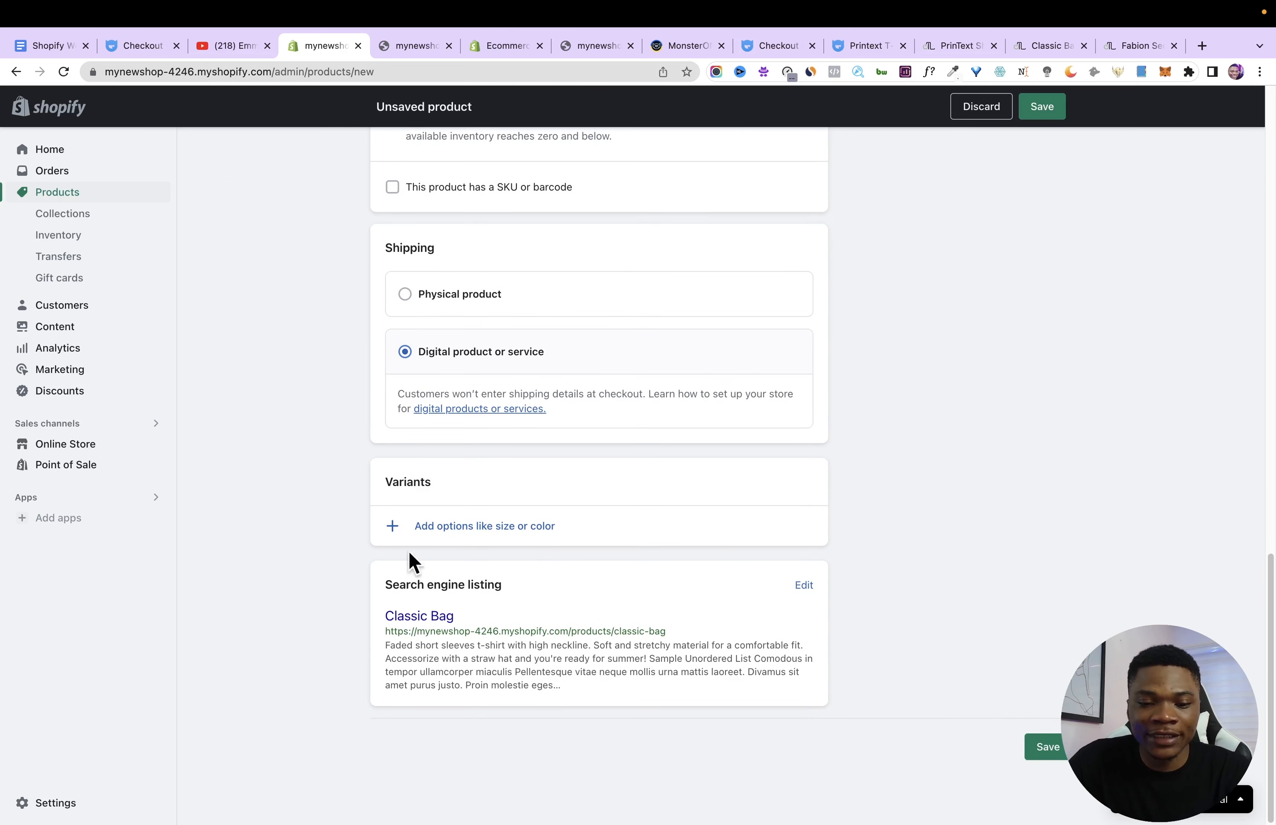
Assign the Animals & Pet Supplies category to the product, leaving the product type empty.
scroll(829, 612, "up", 20)
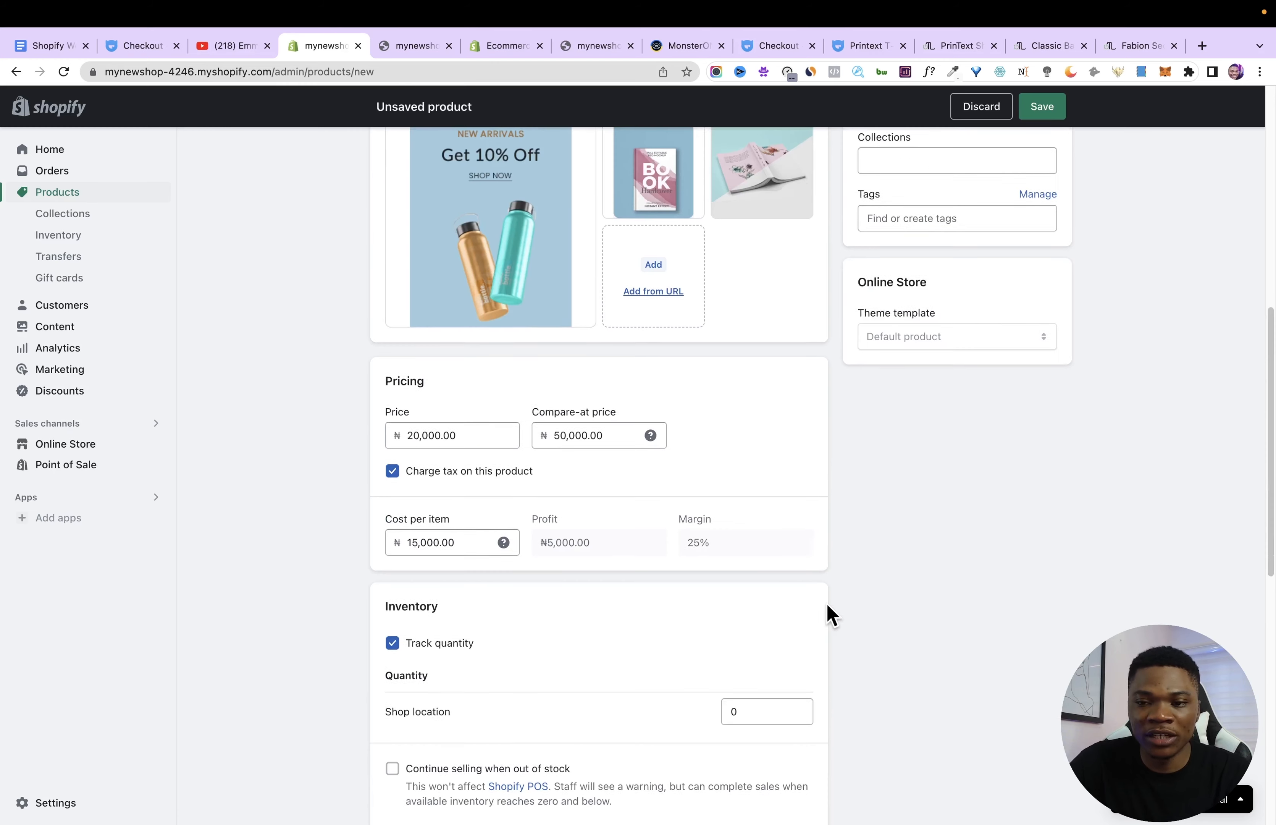
left_click(929, 496)
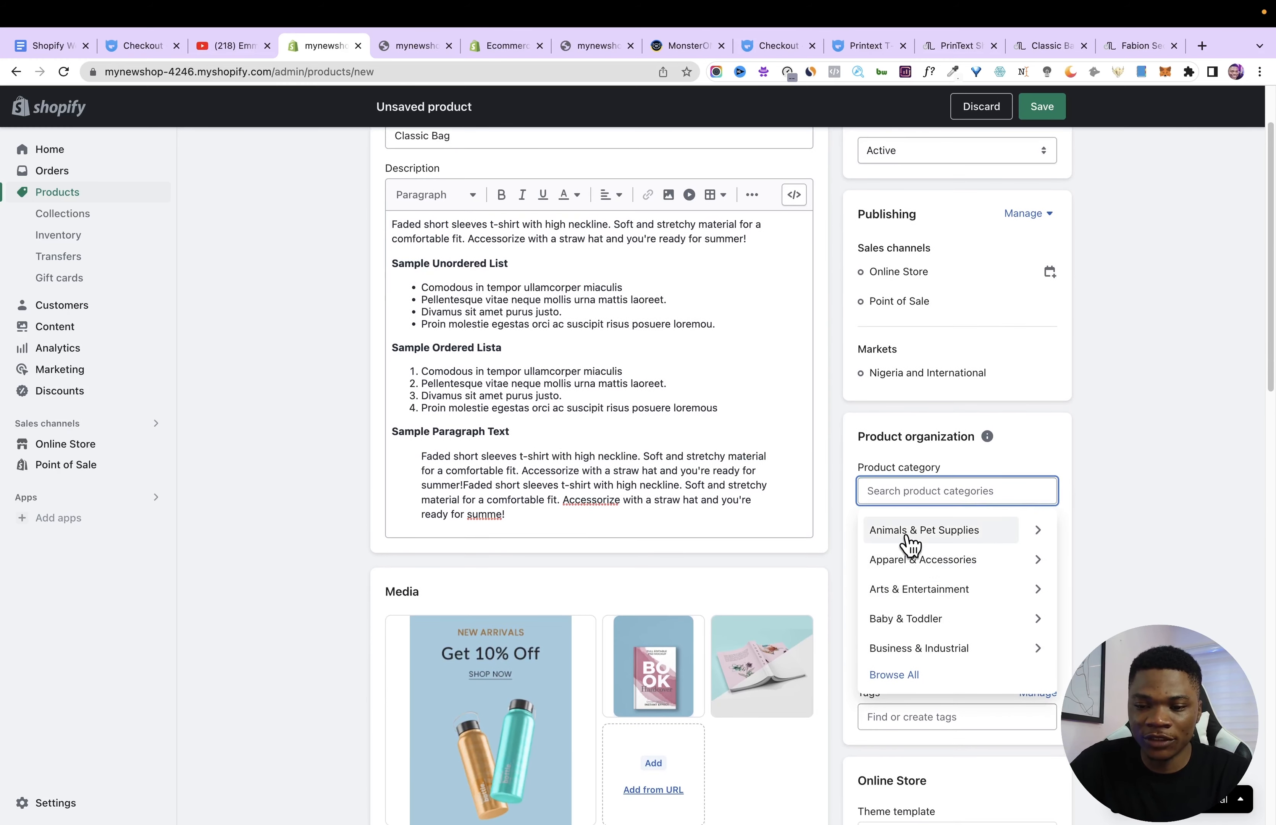
left_click(923, 541)
left_click(940, 548)
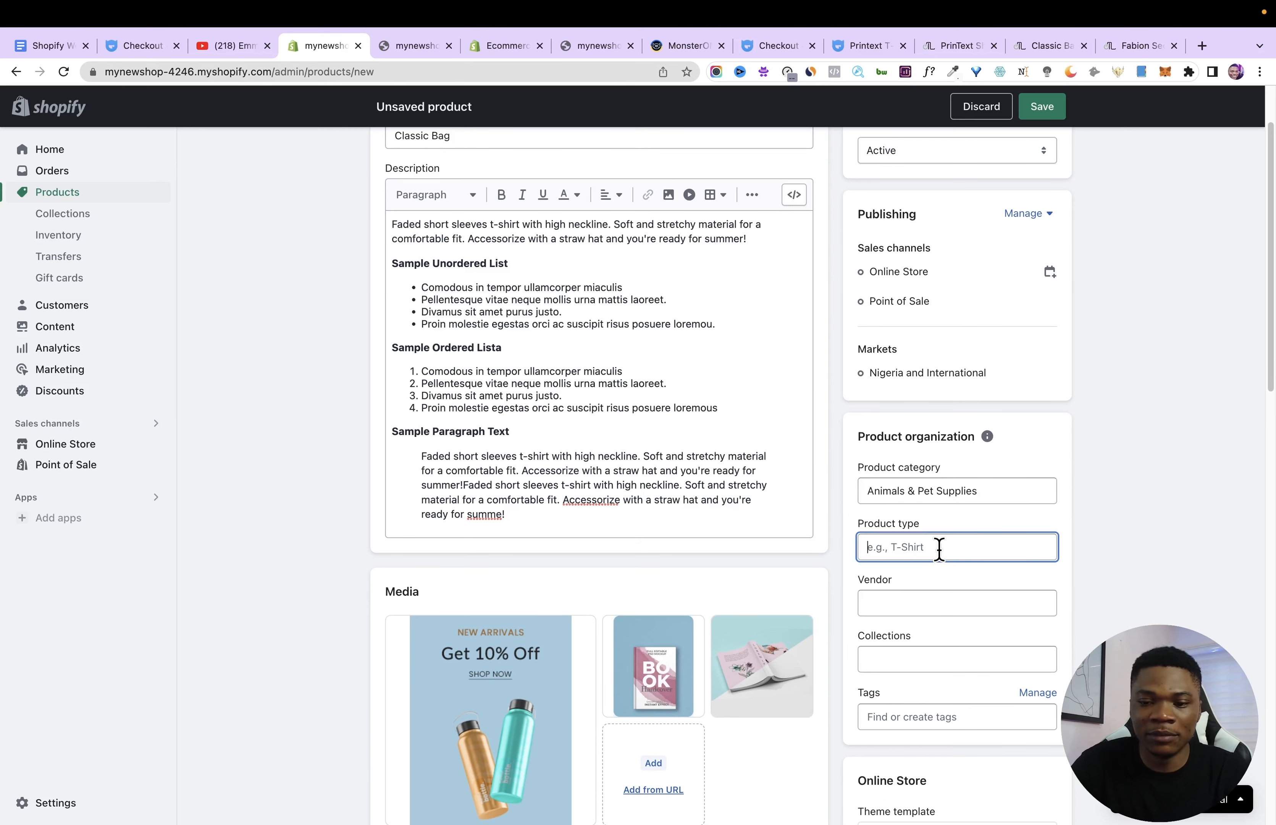
Enter the vendor's name in the product organization details and save the Classic Bag product.
left_click(923, 603)
type("Emmanuel")
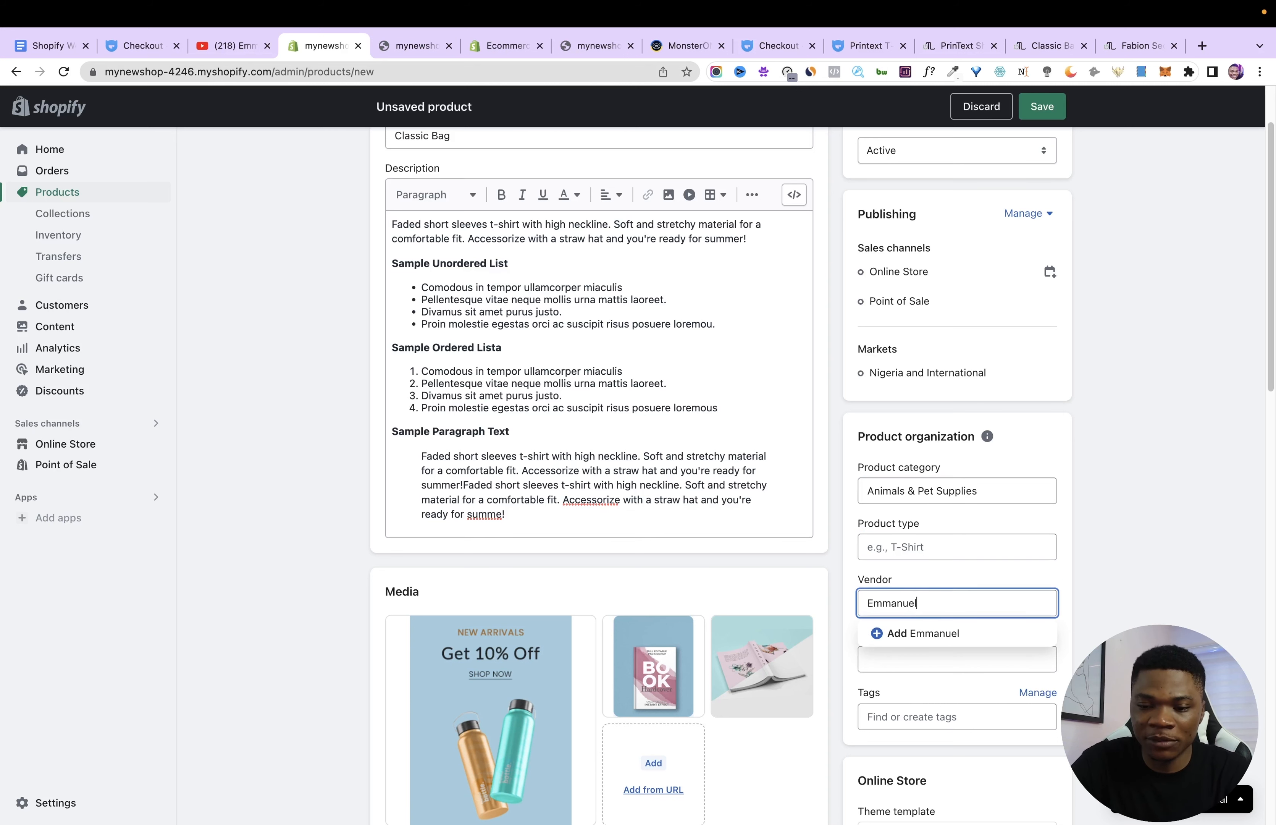
left_click(910, 716)
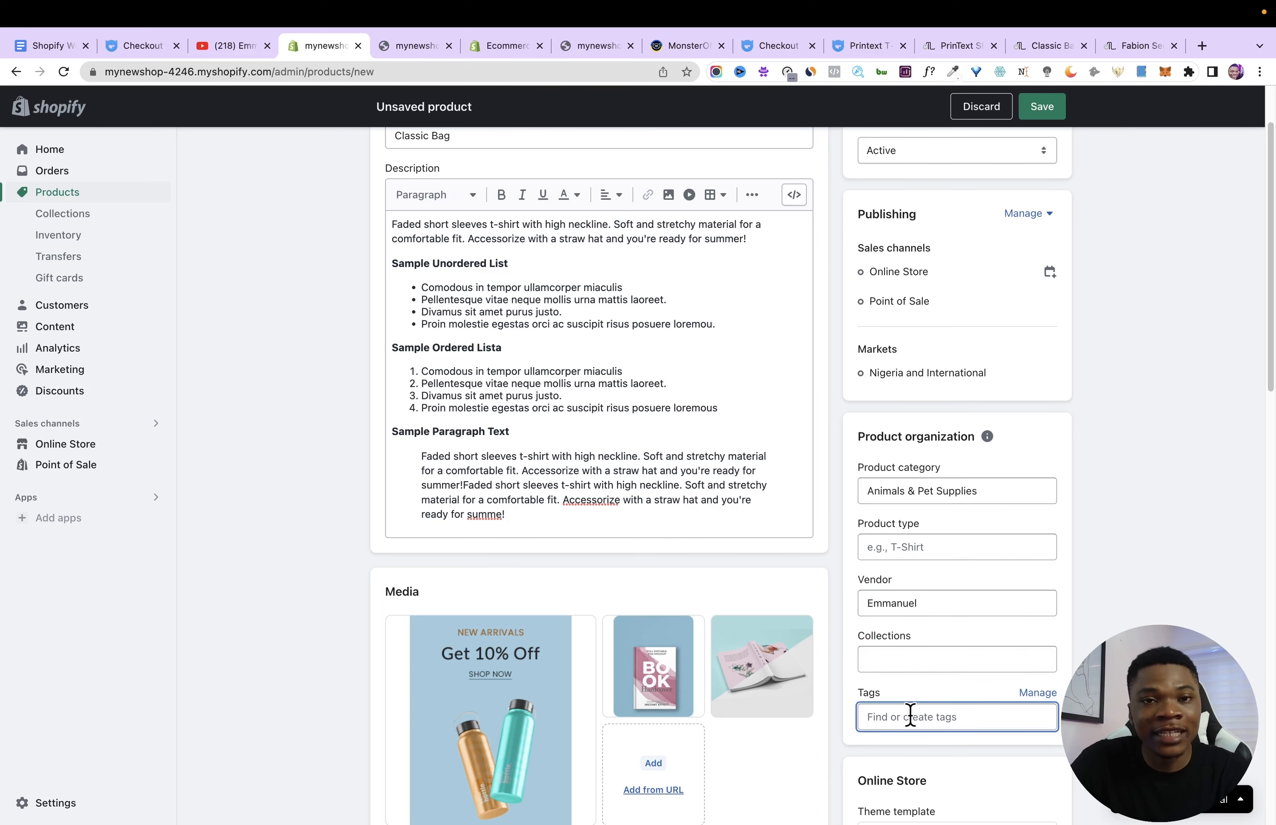
scroll(1100, 399, "up", 2)
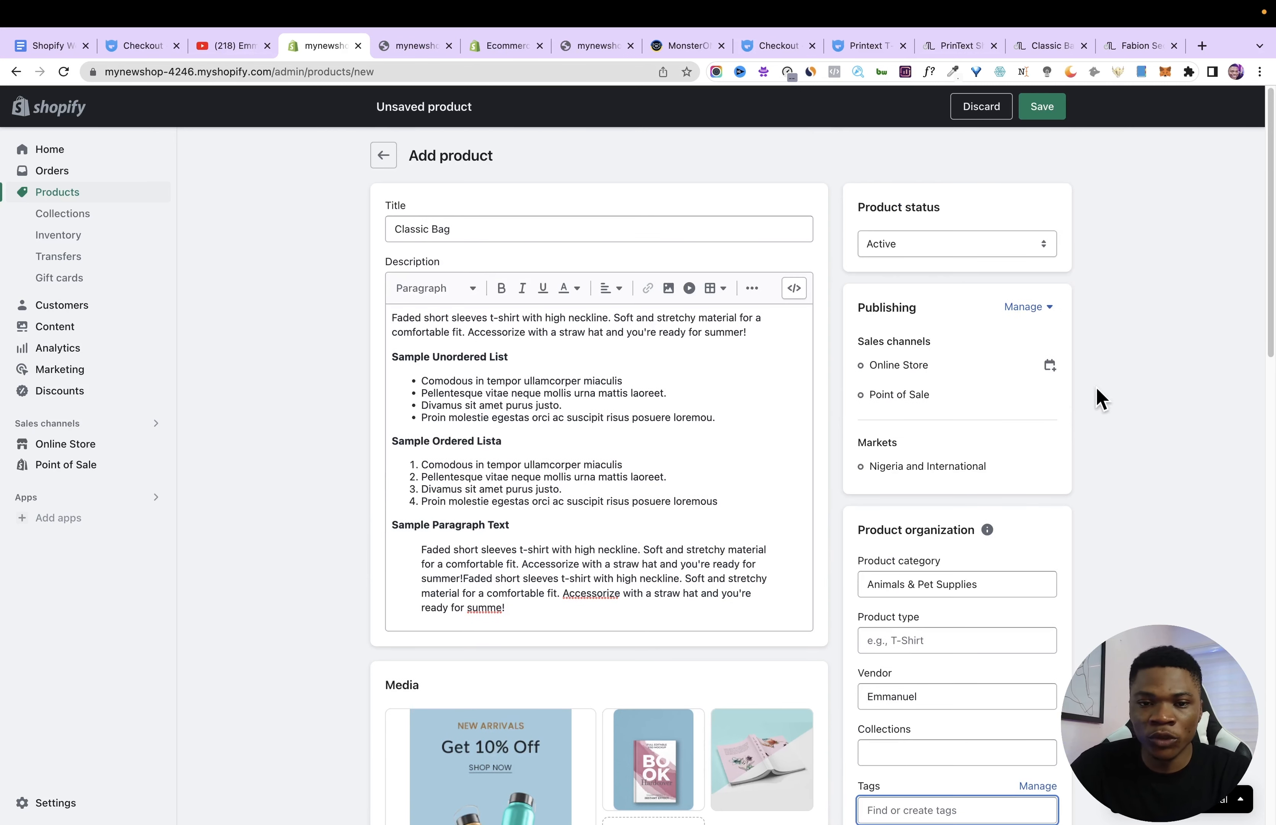
left_click(1039, 114)
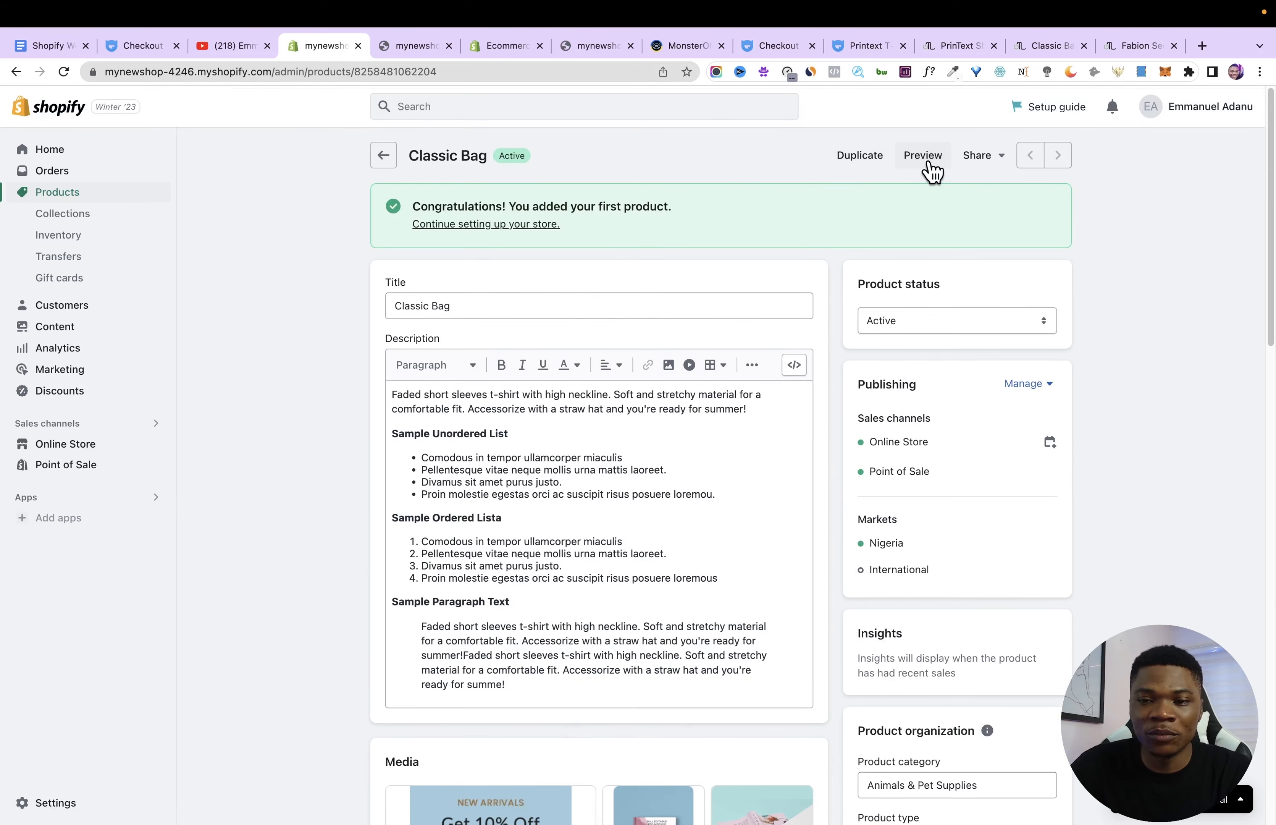
Preview the Classic Bag page on the storefront, look through it and close the preview.
left_click(929, 164)
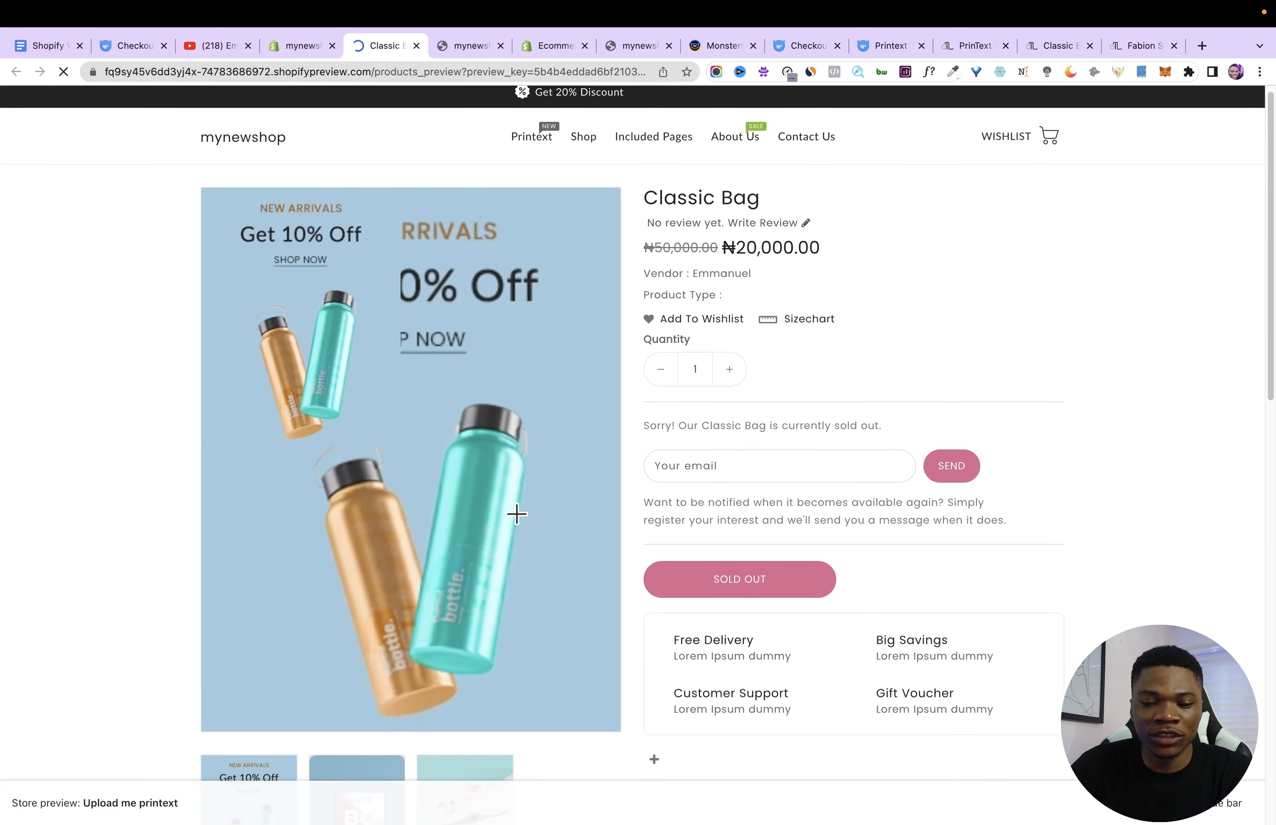
scroll(550, 395, "down", 15)
scroll(433, 162, "up", 12)
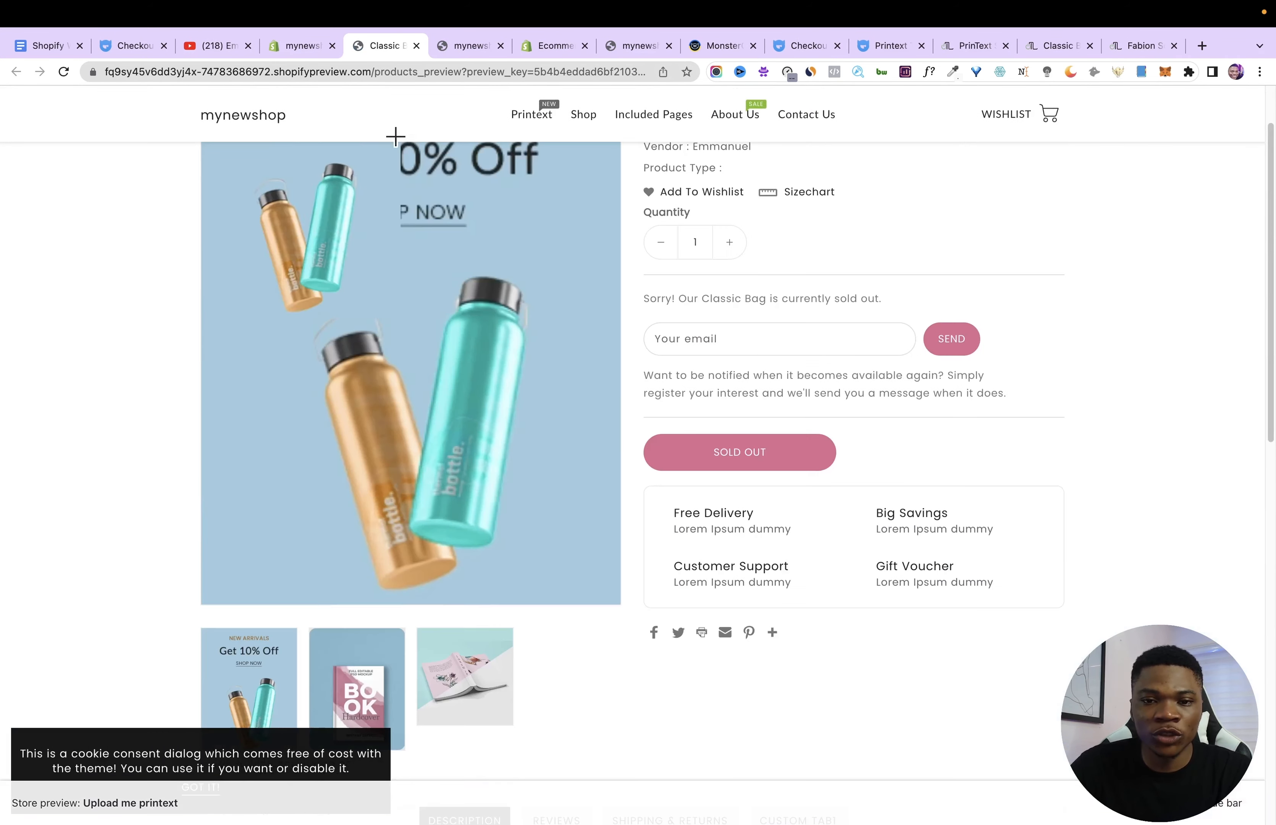
left_click(416, 66)
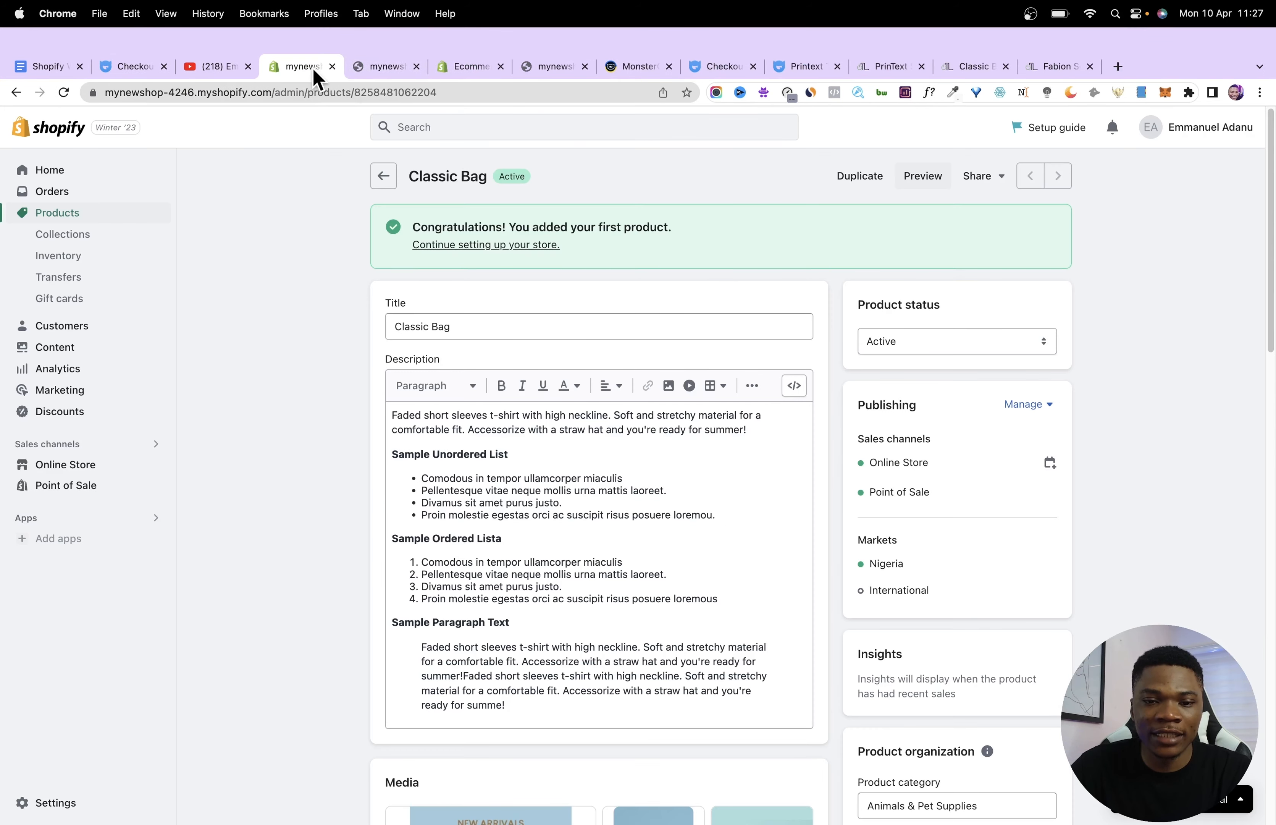
Delete the existing Home page collection from the store's collections.
left_click(384, 156)
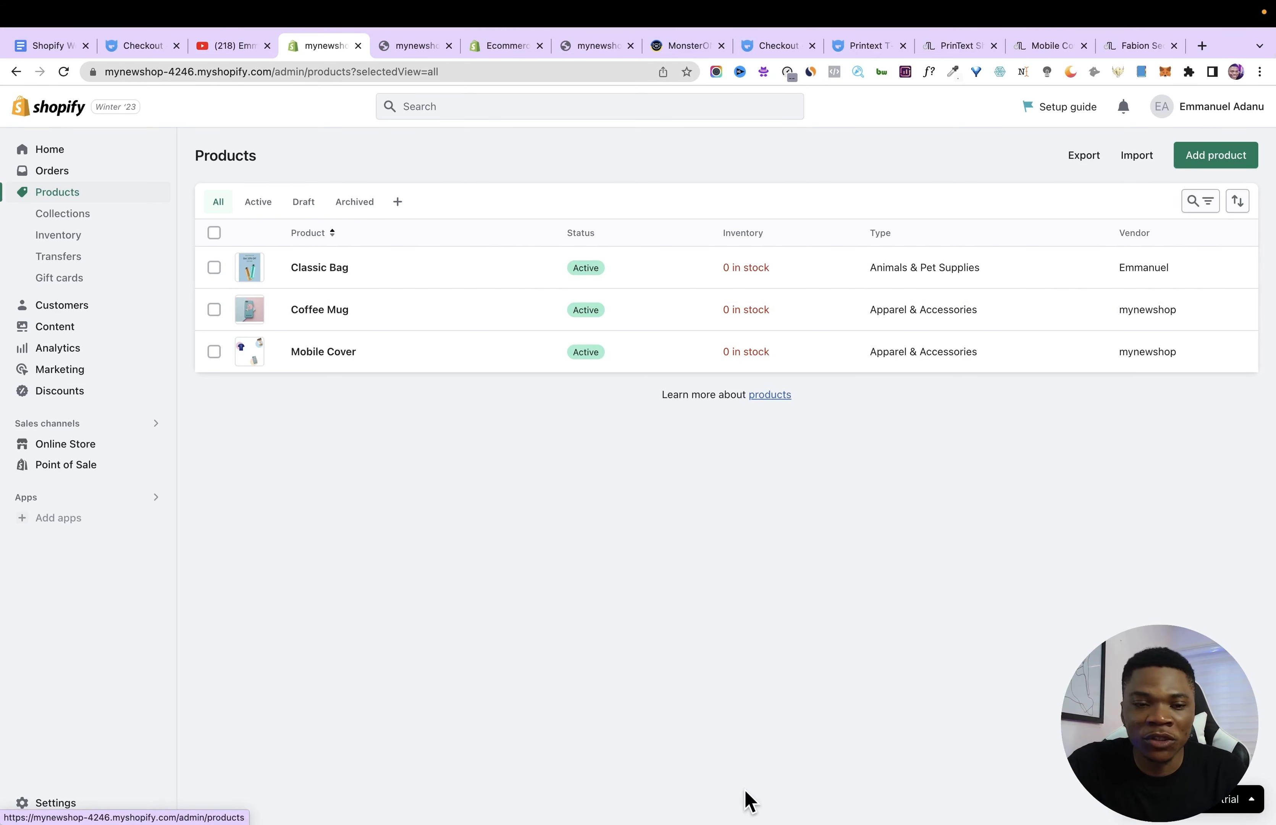
left_click(68, 214)
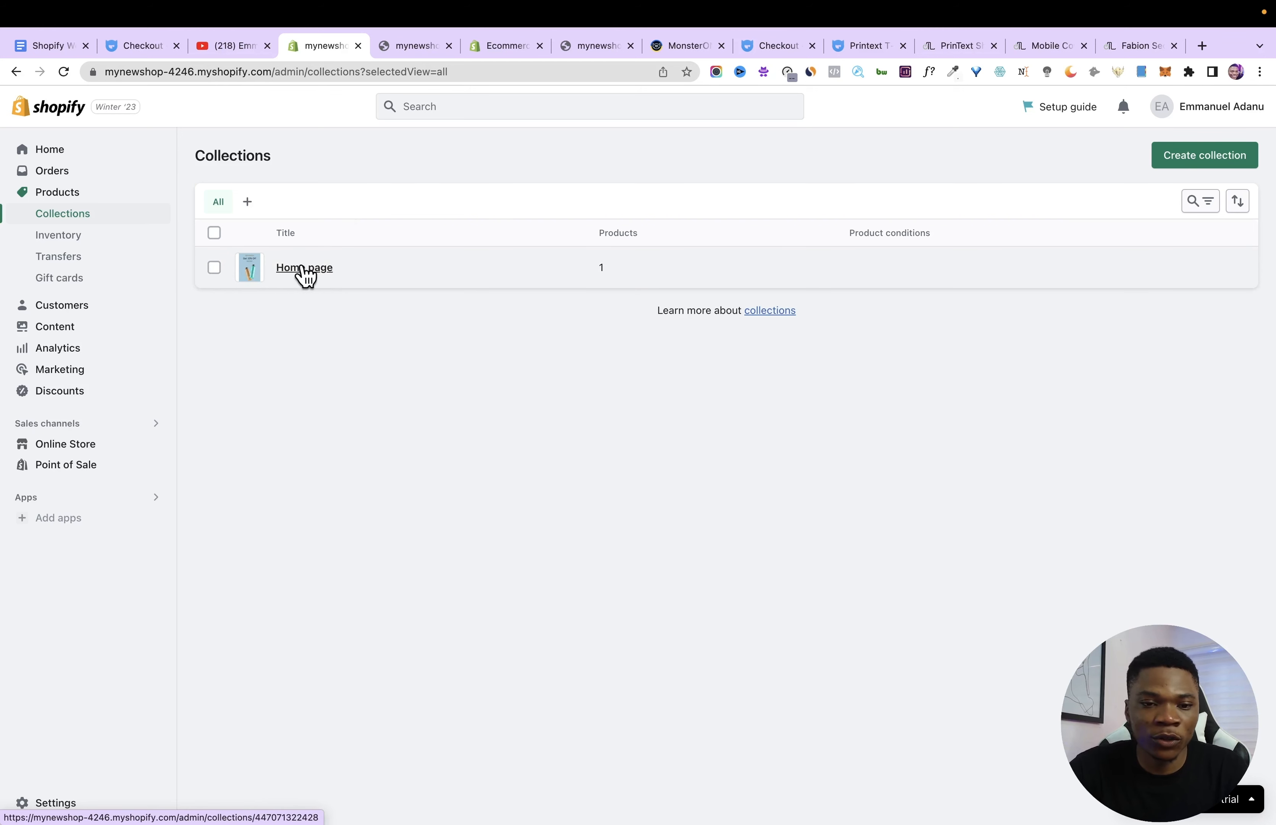
left_click(214, 267)
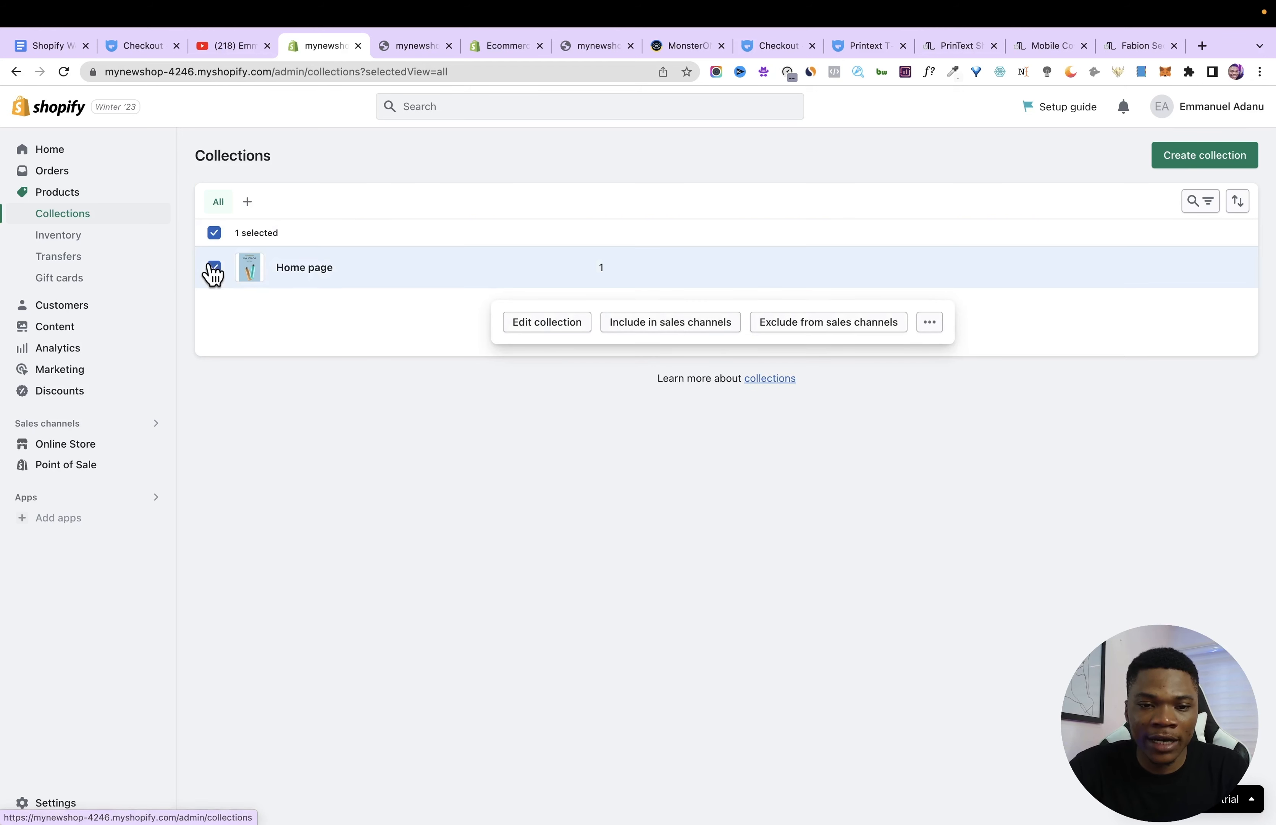
left_click(933, 326)
left_click(891, 360)
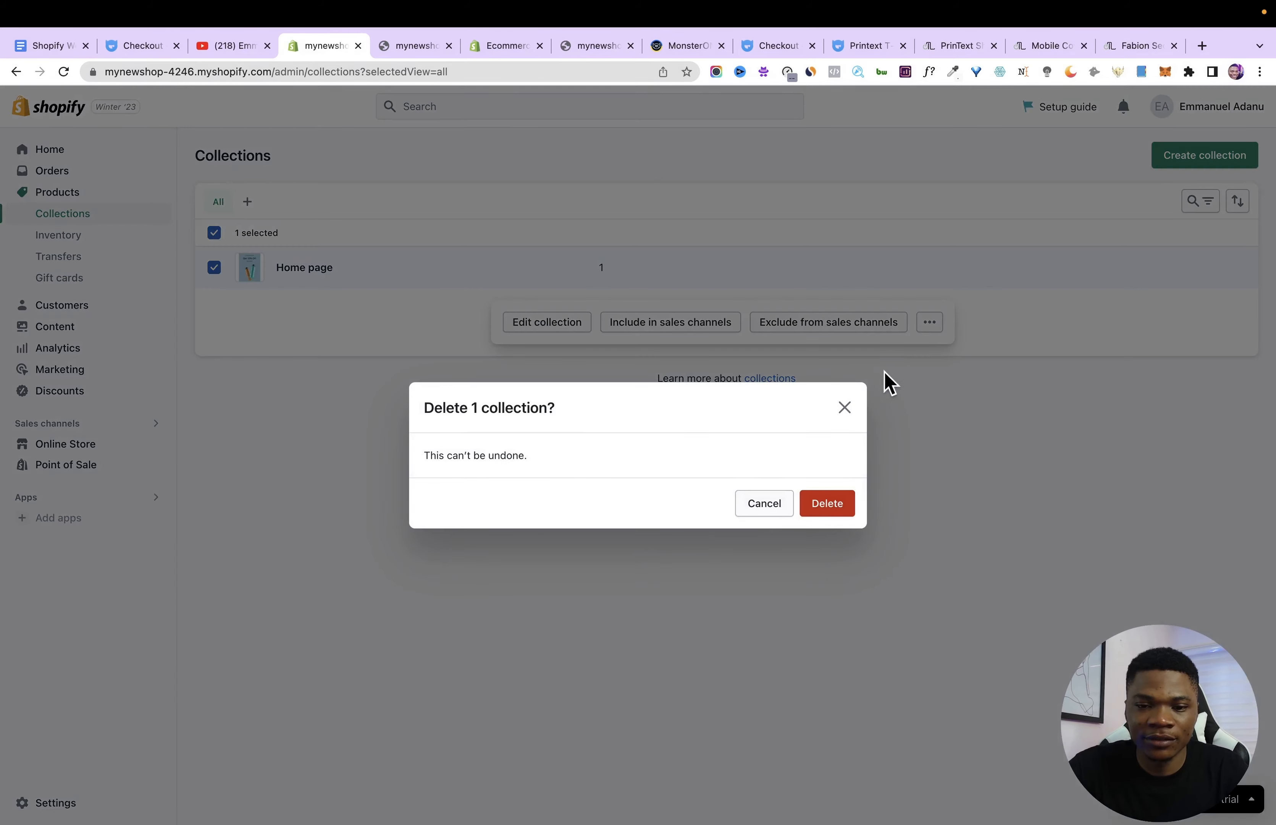
left_click(830, 506)
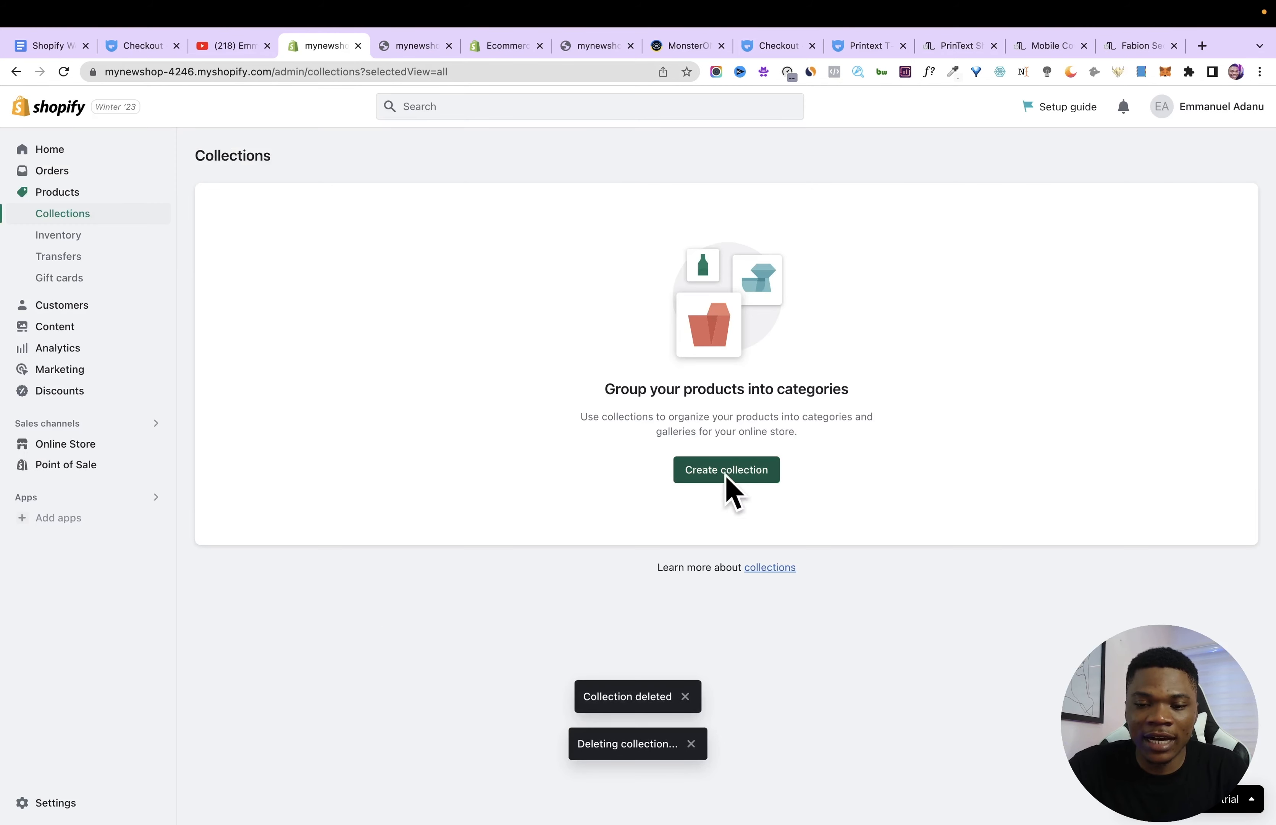
Start a new collection titled Bags and make it a manual collection.
left_click(727, 478)
left_click(479, 229)
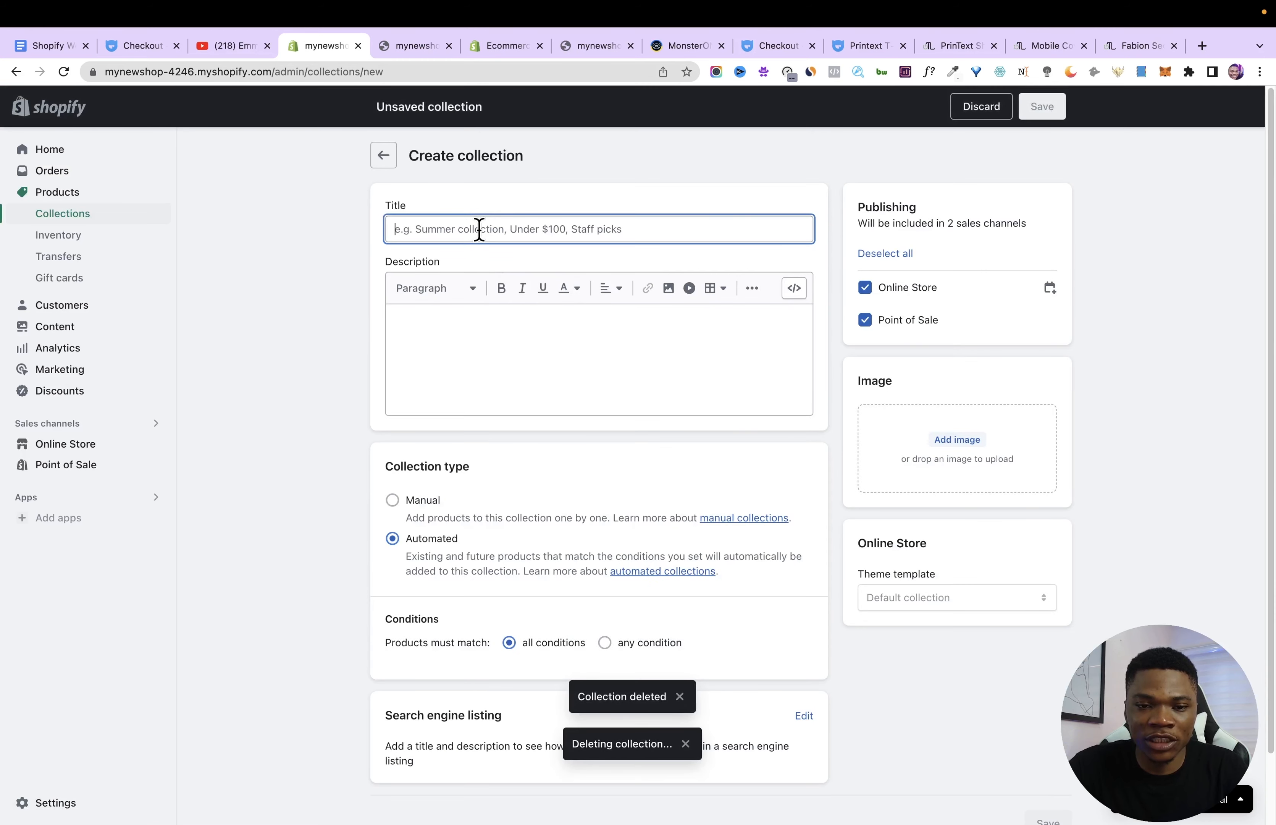
type("Bag")
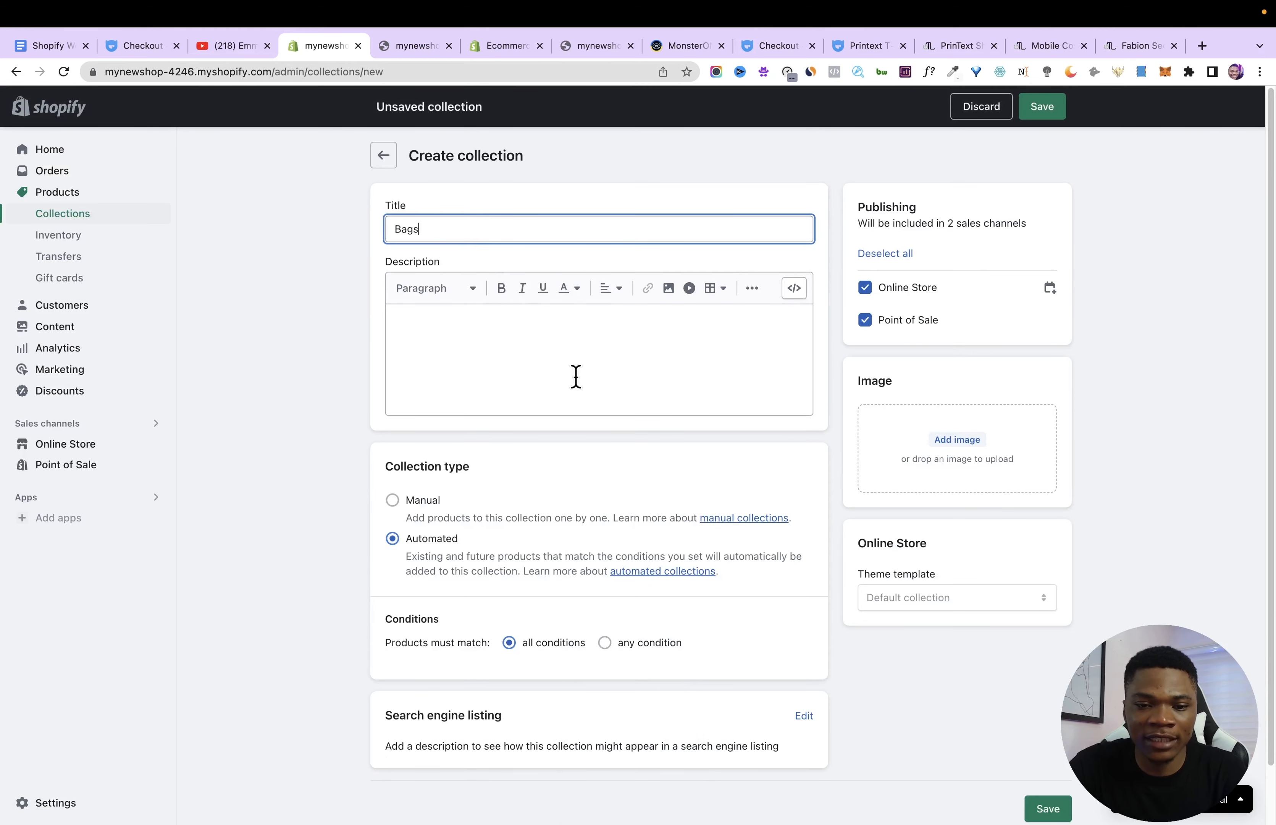
type("s")
left_click(392, 500)
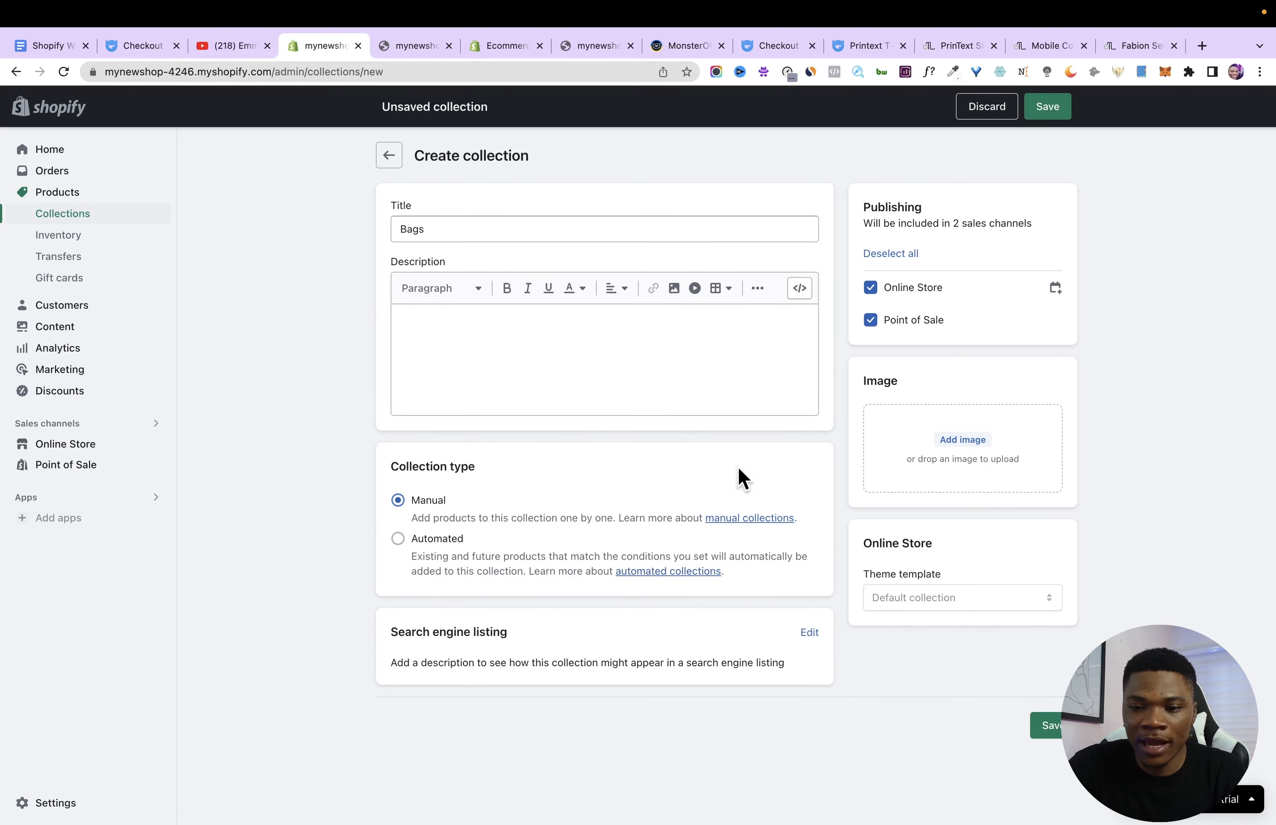
Use aboutuspageimage1.jpg from the images folder as the Bags collection's image and save the collection.
left_click(944, 453)
left_click(284, 327)
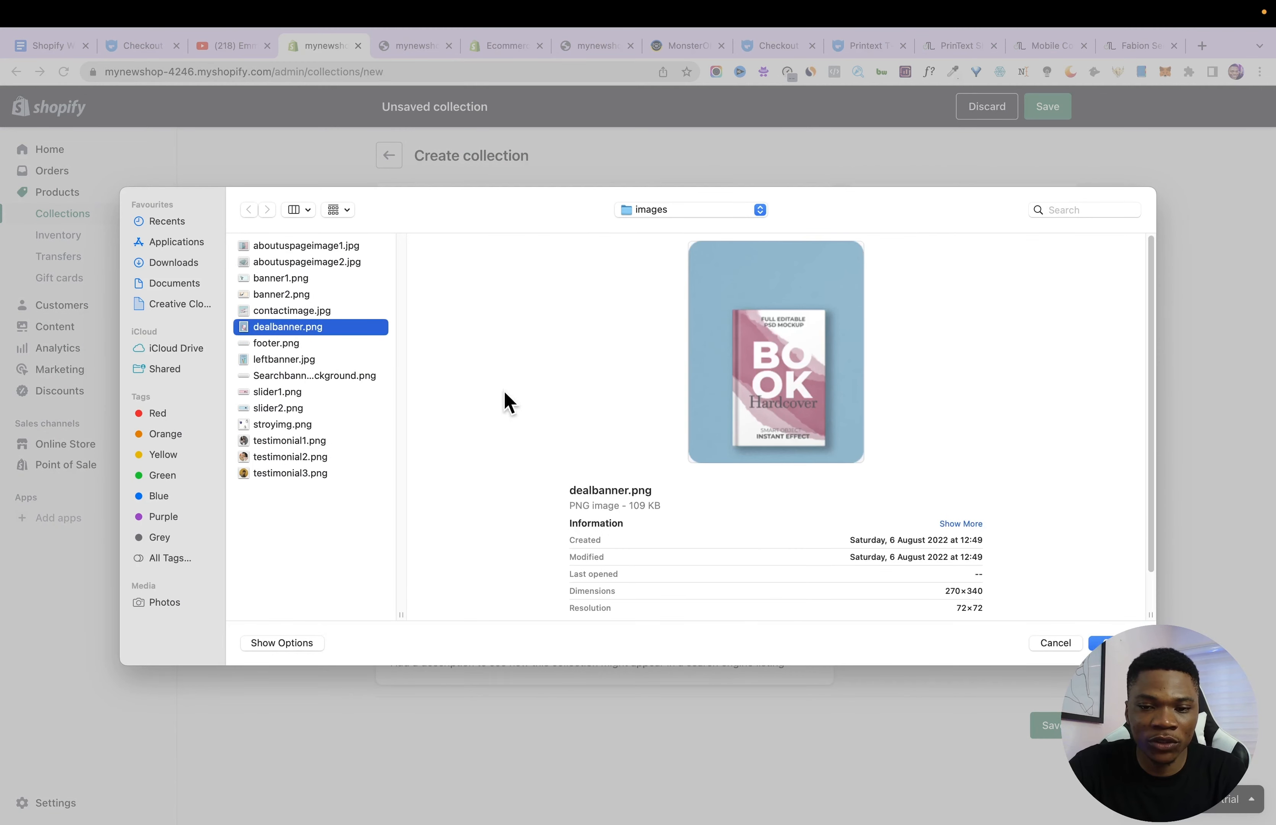
left_click(298, 374)
left_click(288, 360)
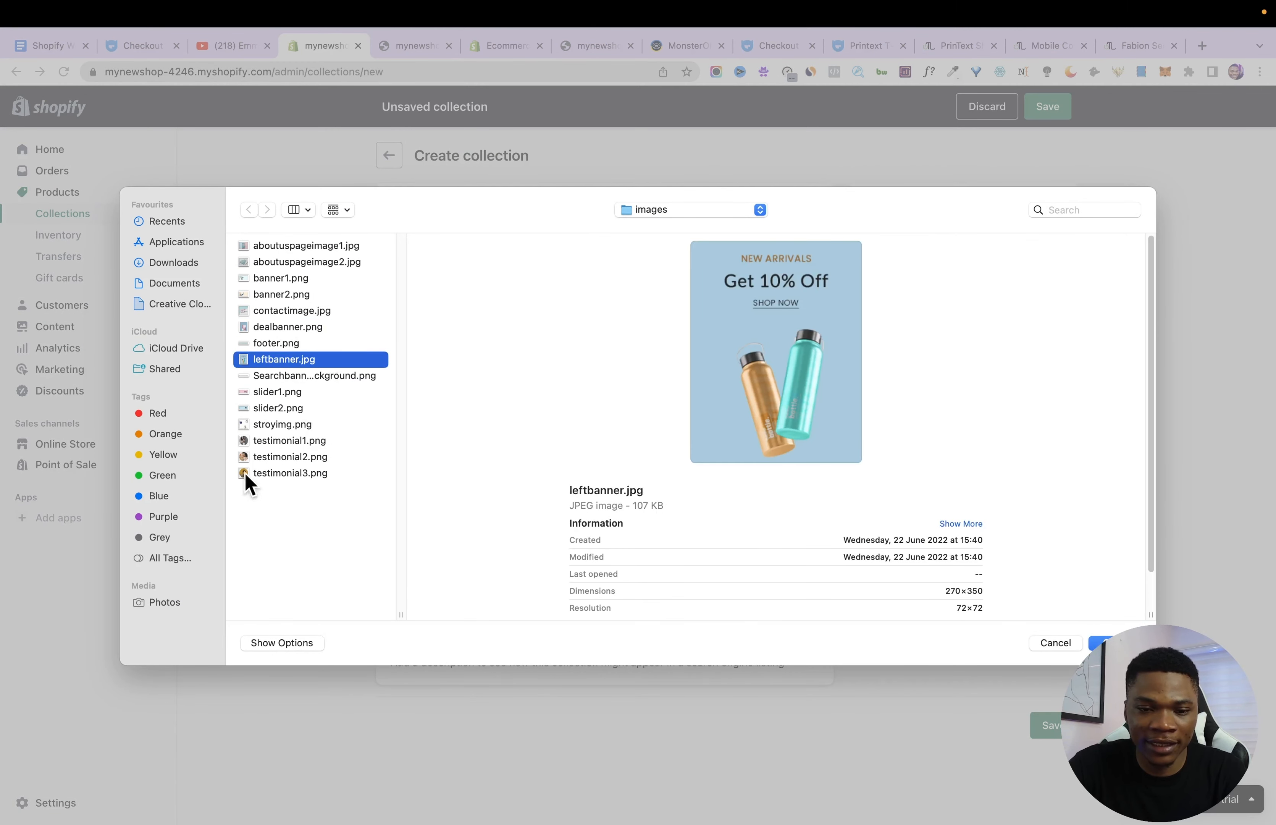
double_click(305, 245)
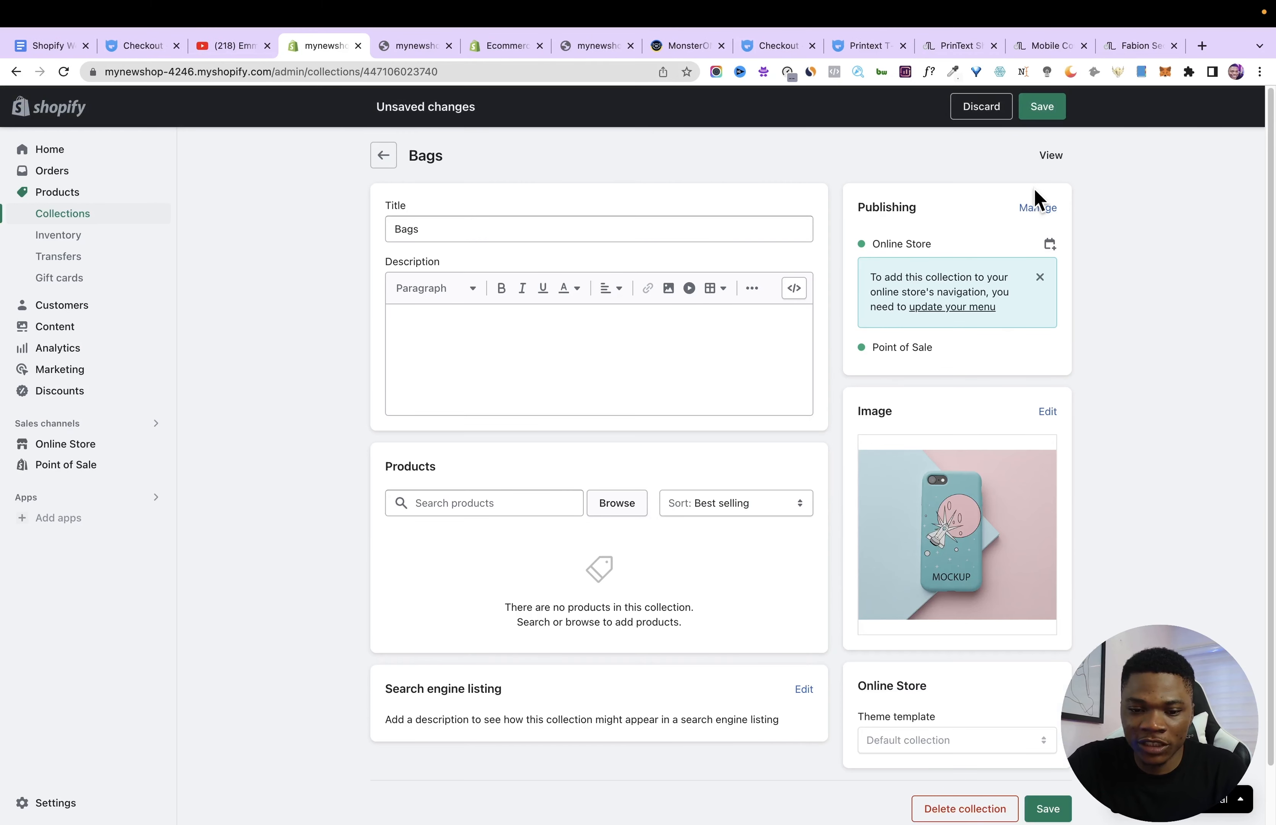
left_click(1035, 114)
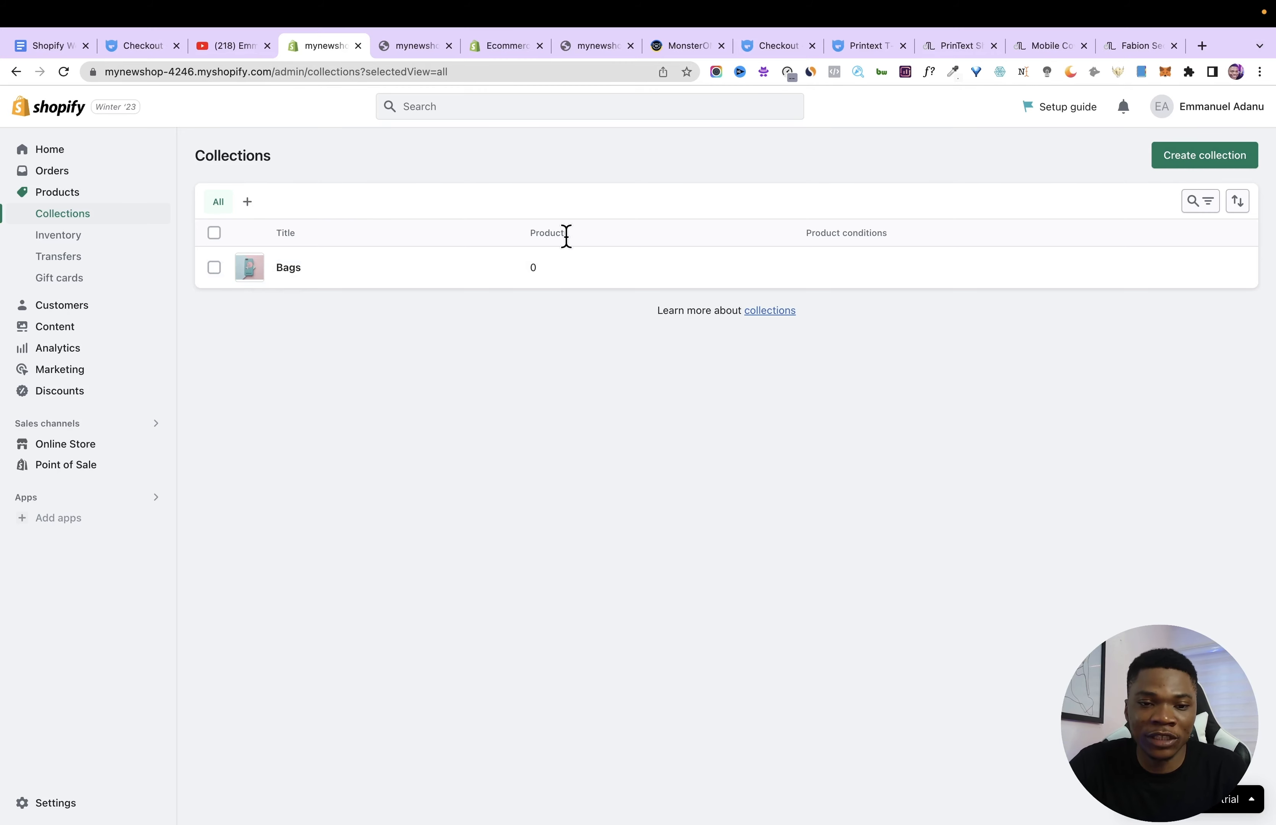
View the Bags collection's storefront page and look through its layout and product listing.
left_click(281, 271)
left_click(1051, 161)
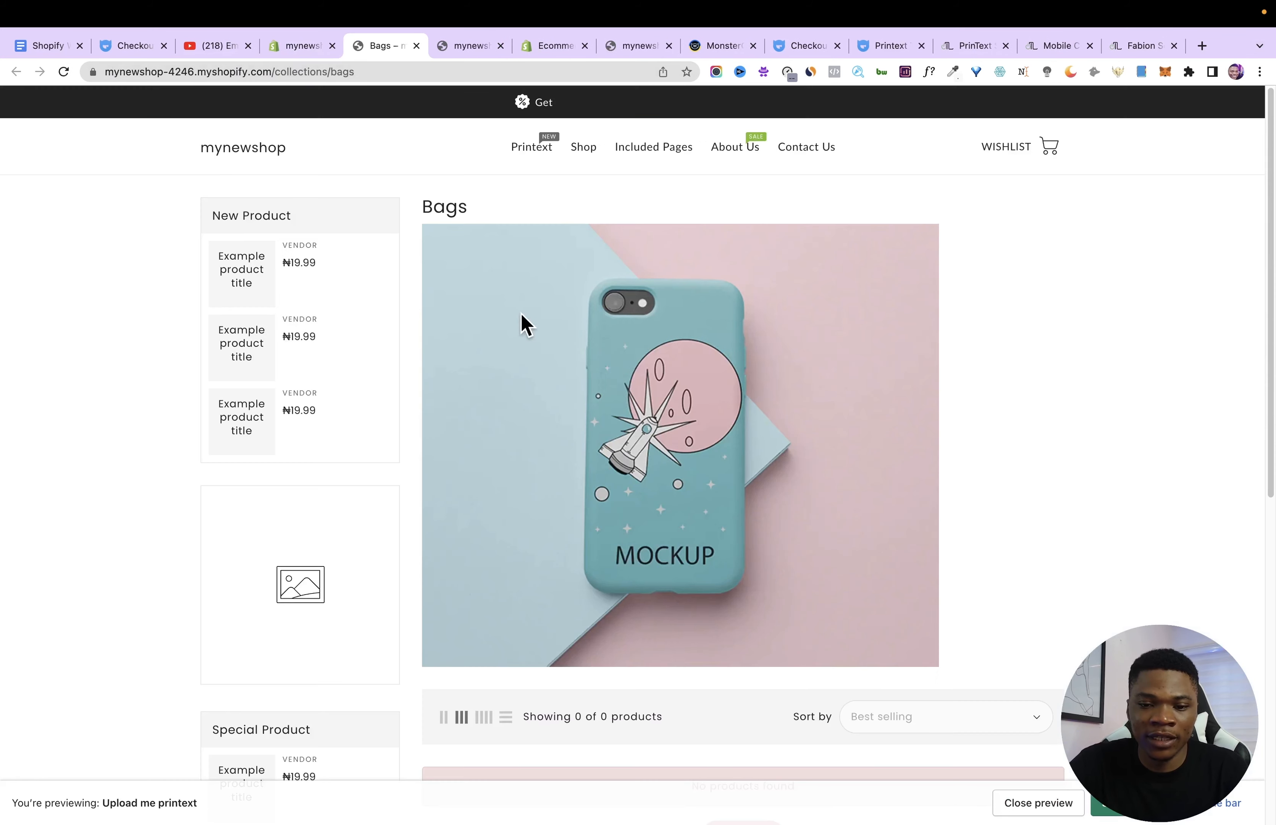
scroll(880, 694, "down", 10)
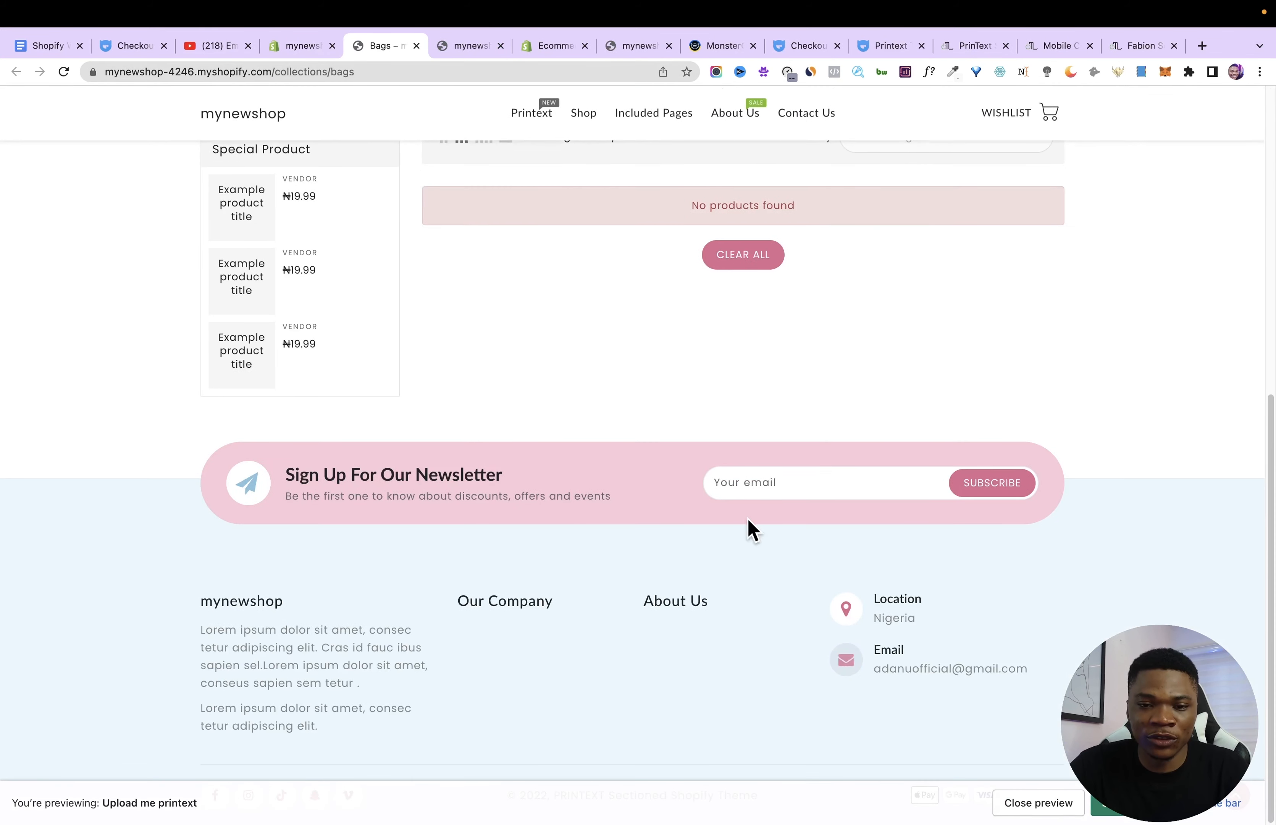
scroll(764, 538, "up", 10)
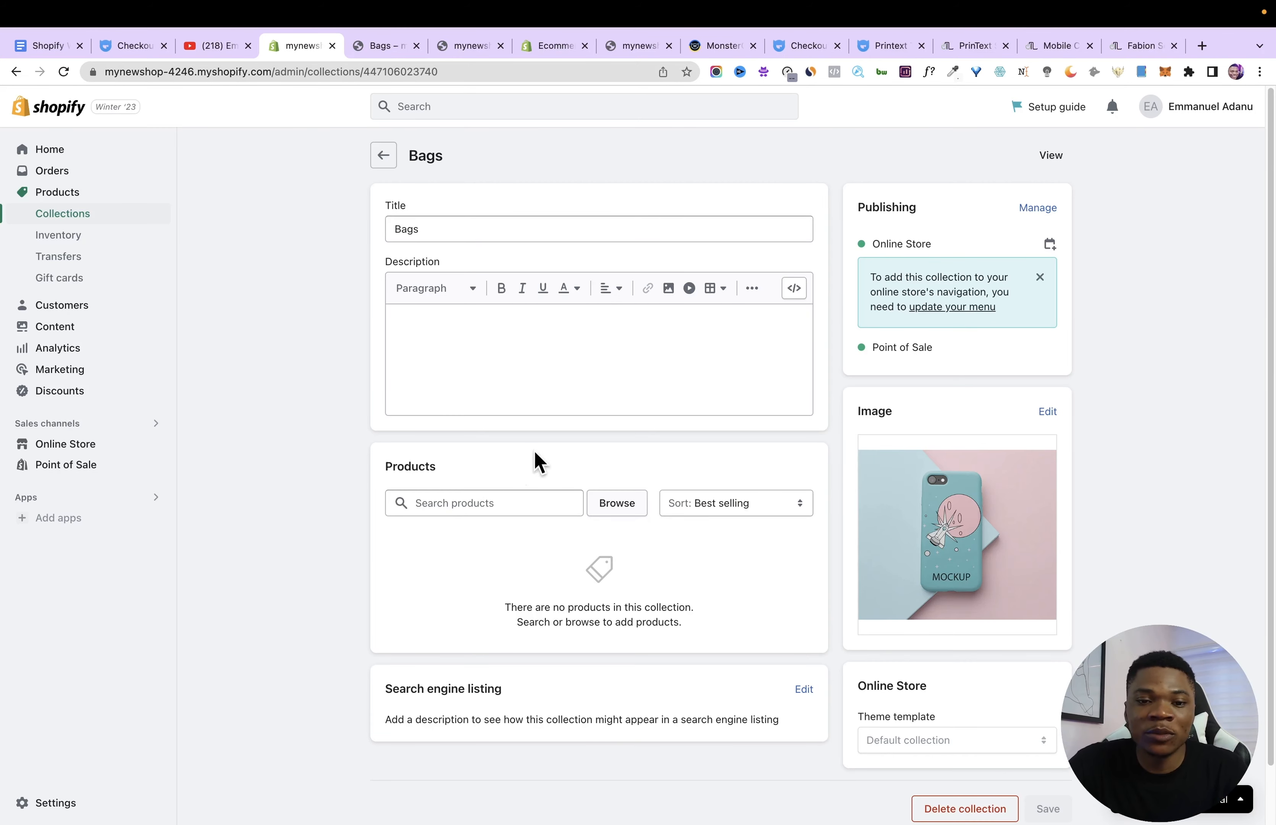
Add the Coffee Mug, Mobile Cover and Classic Bag products to the Bags collection.
left_click(461, 503)
left_click(626, 505)
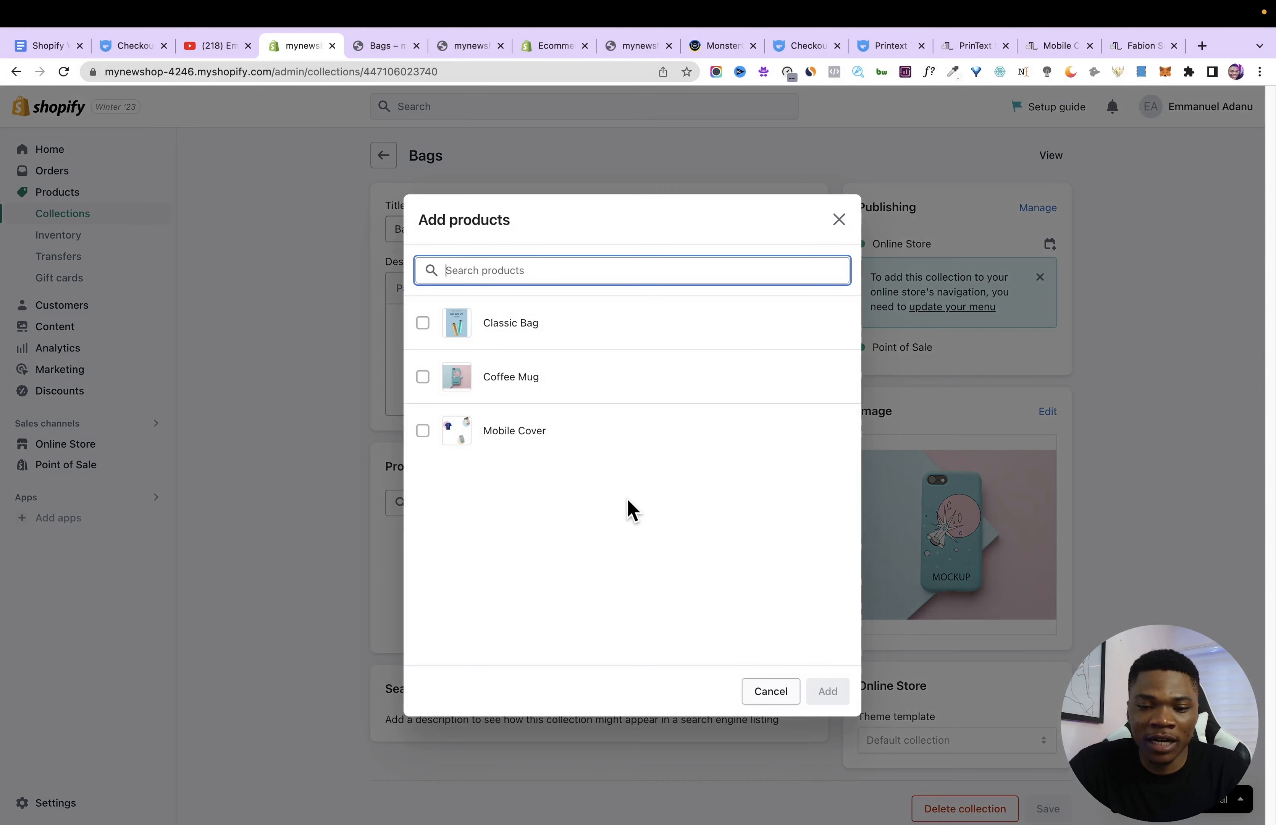
left_click(423, 377)
left_click(423, 431)
left_click(423, 324)
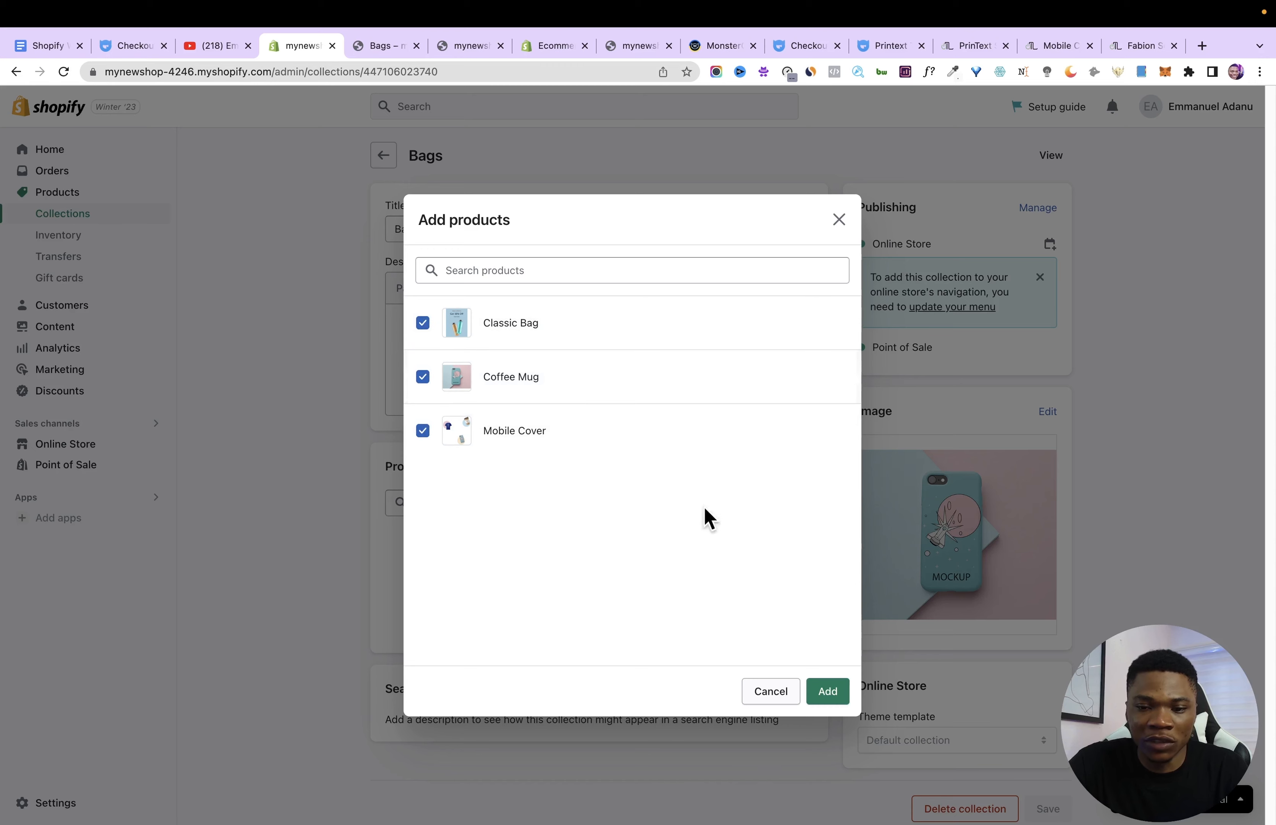
left_click(827, 691)
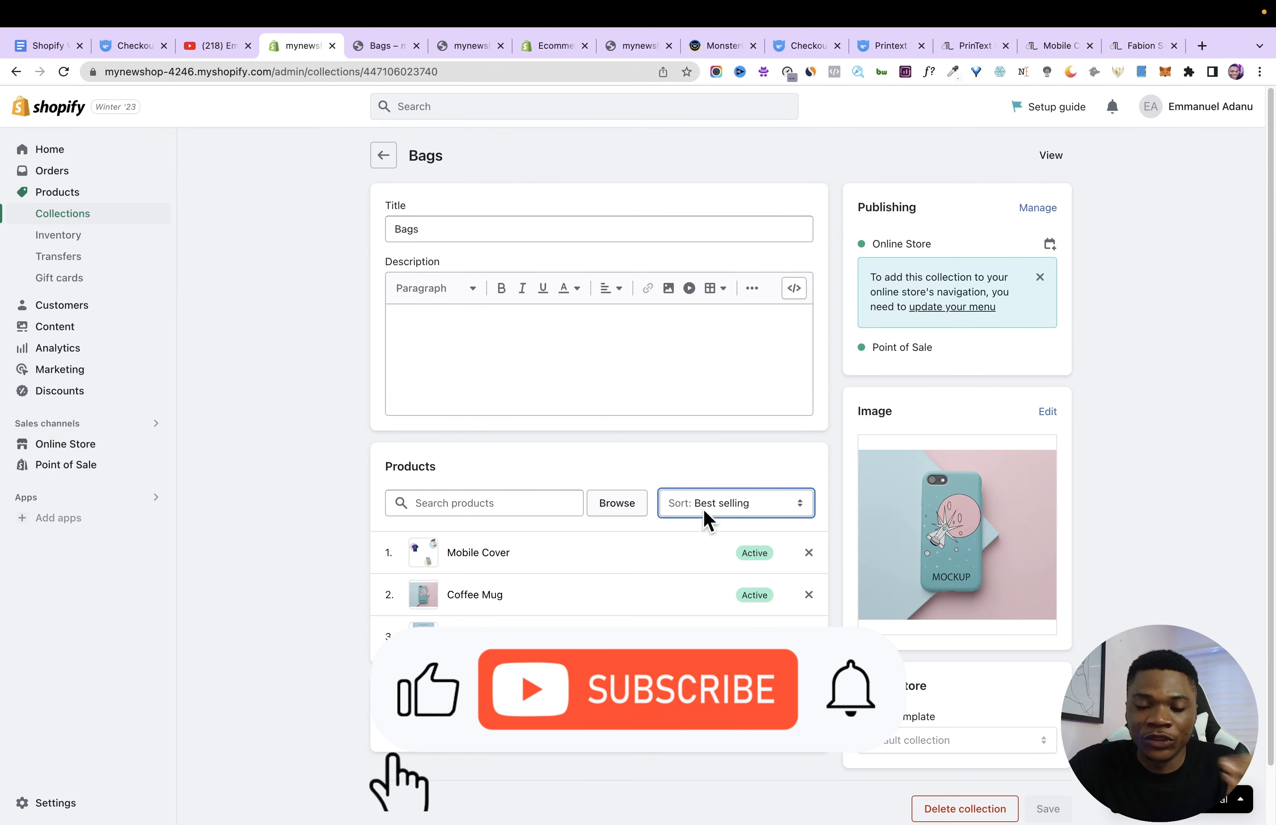
Sort the Bags collection's products manually, move Classic Bag to first place, and return to the collections list.
left_click(721, 510)
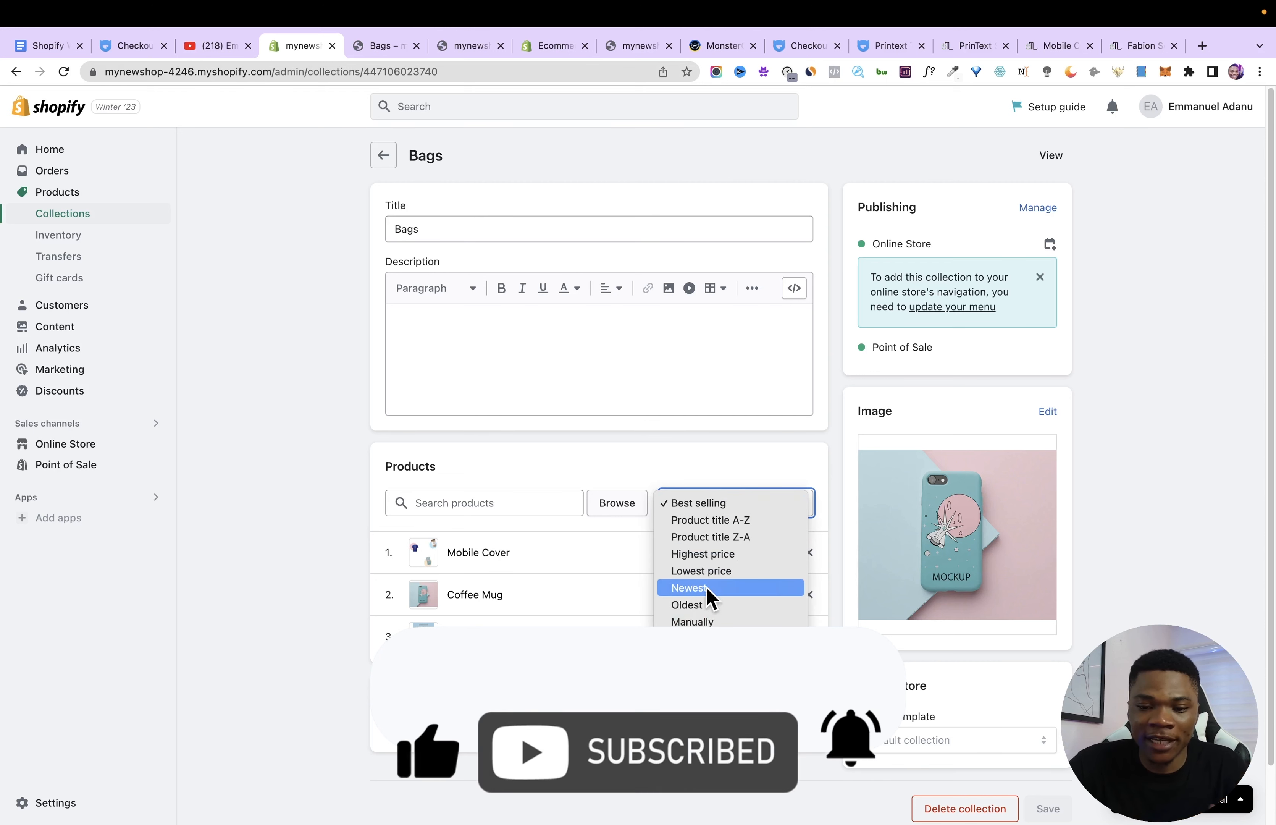
left_click(706, 623)
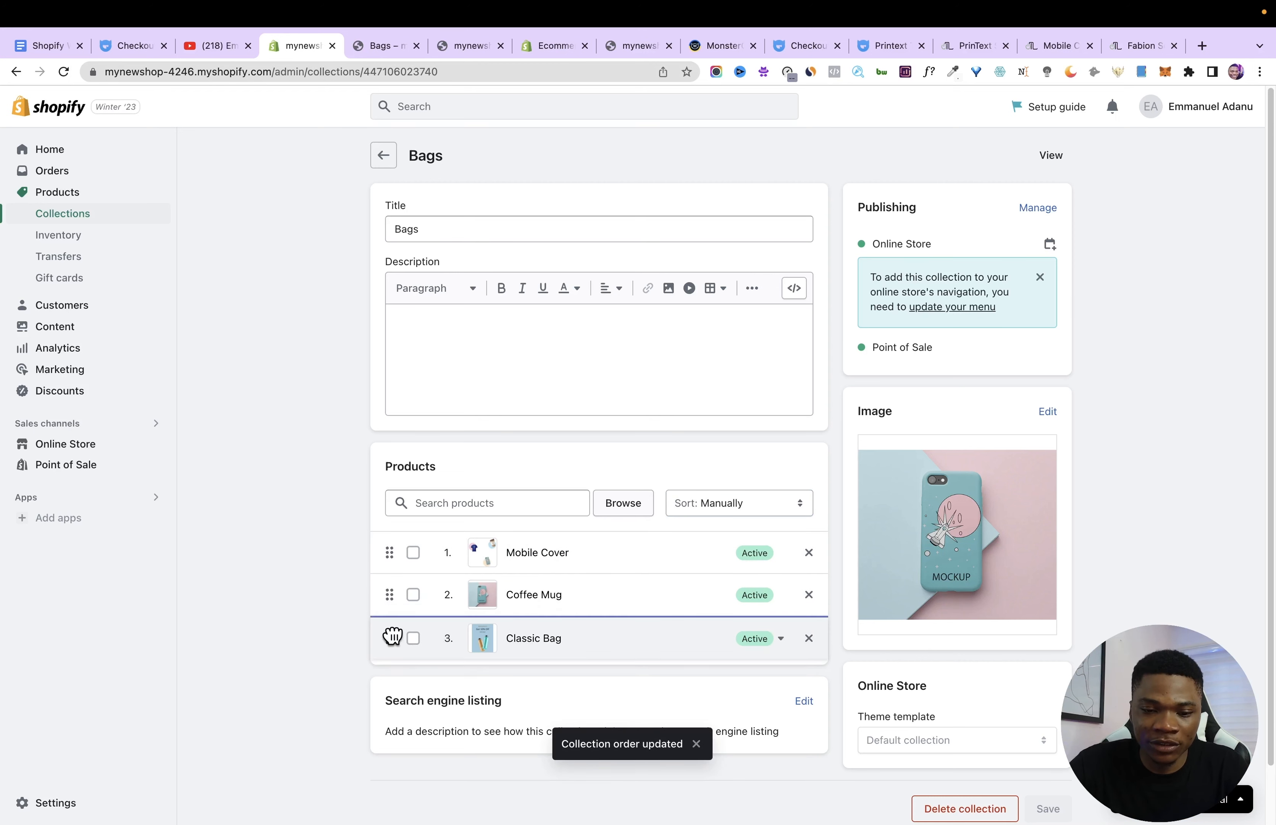
left_click_drag(390, 636, 394, 552)
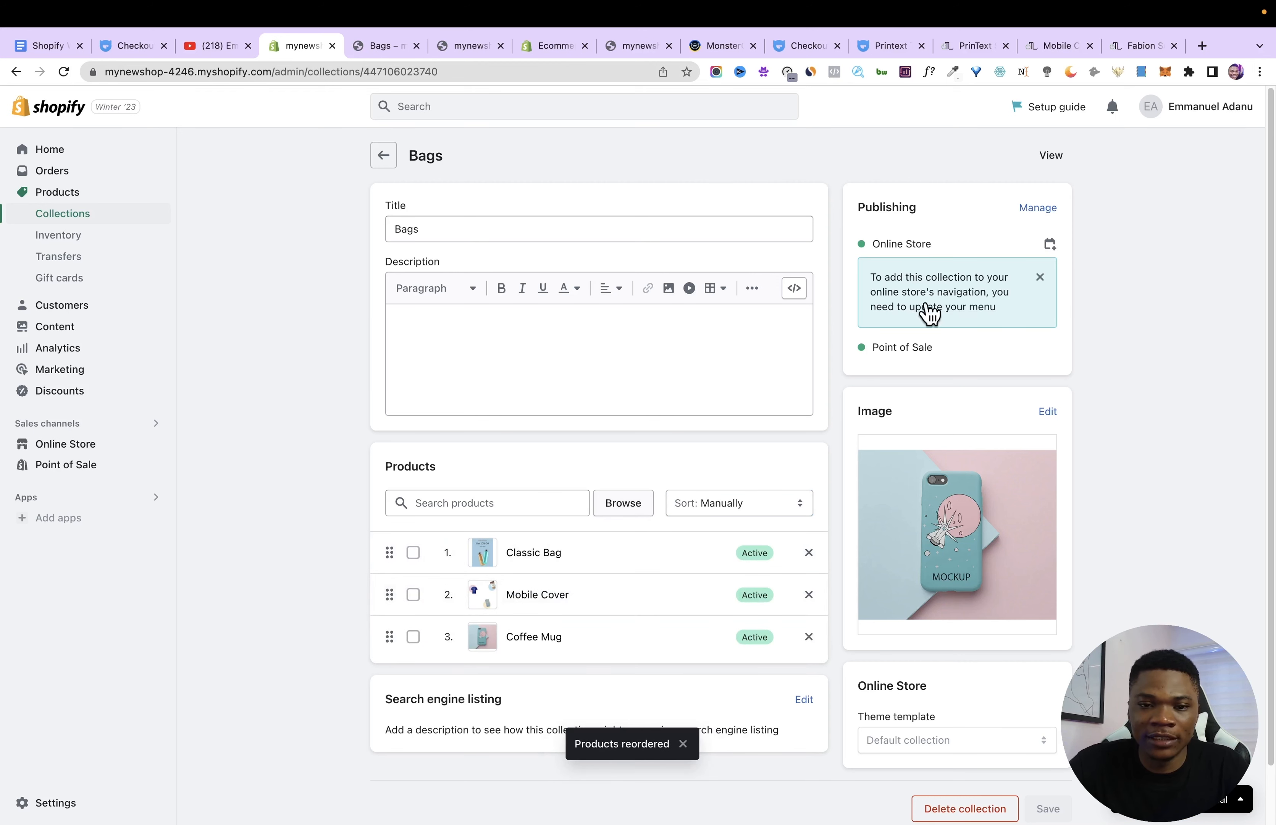
left_click(383, 155)
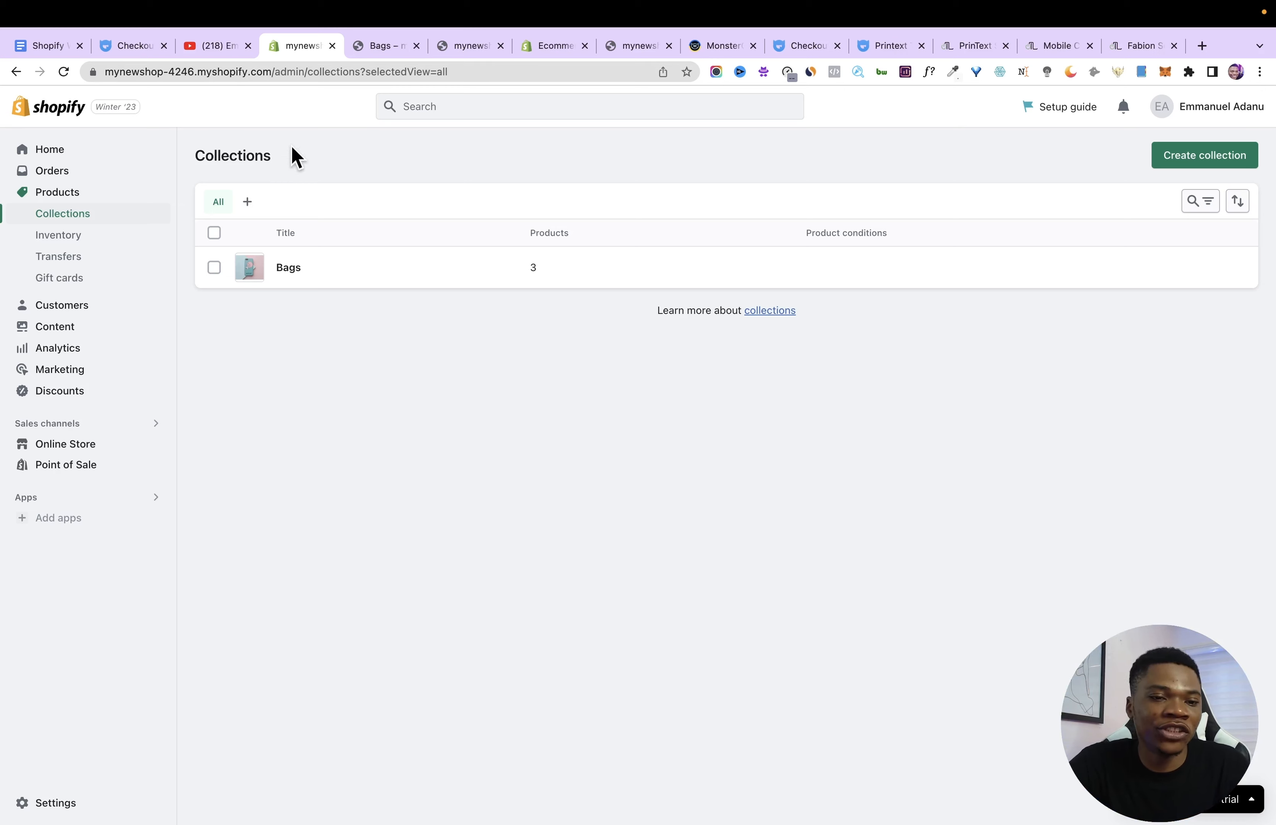
Set the available inventory to 100 for Classic Bag, 50 for Coffee Mug and 70 for Mobile Cover, and save it.
left_click(51, 236)
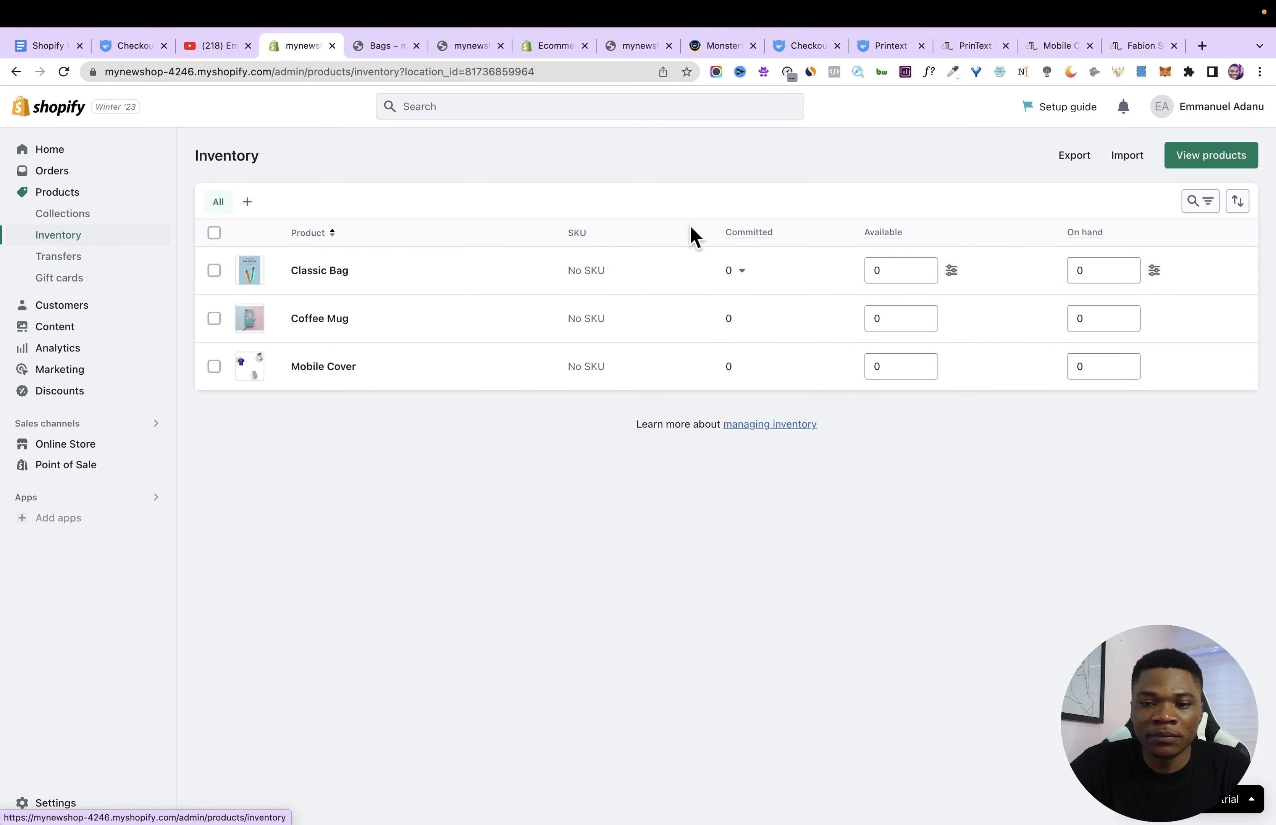
left_click(740, 274)
left_click(763, 281)
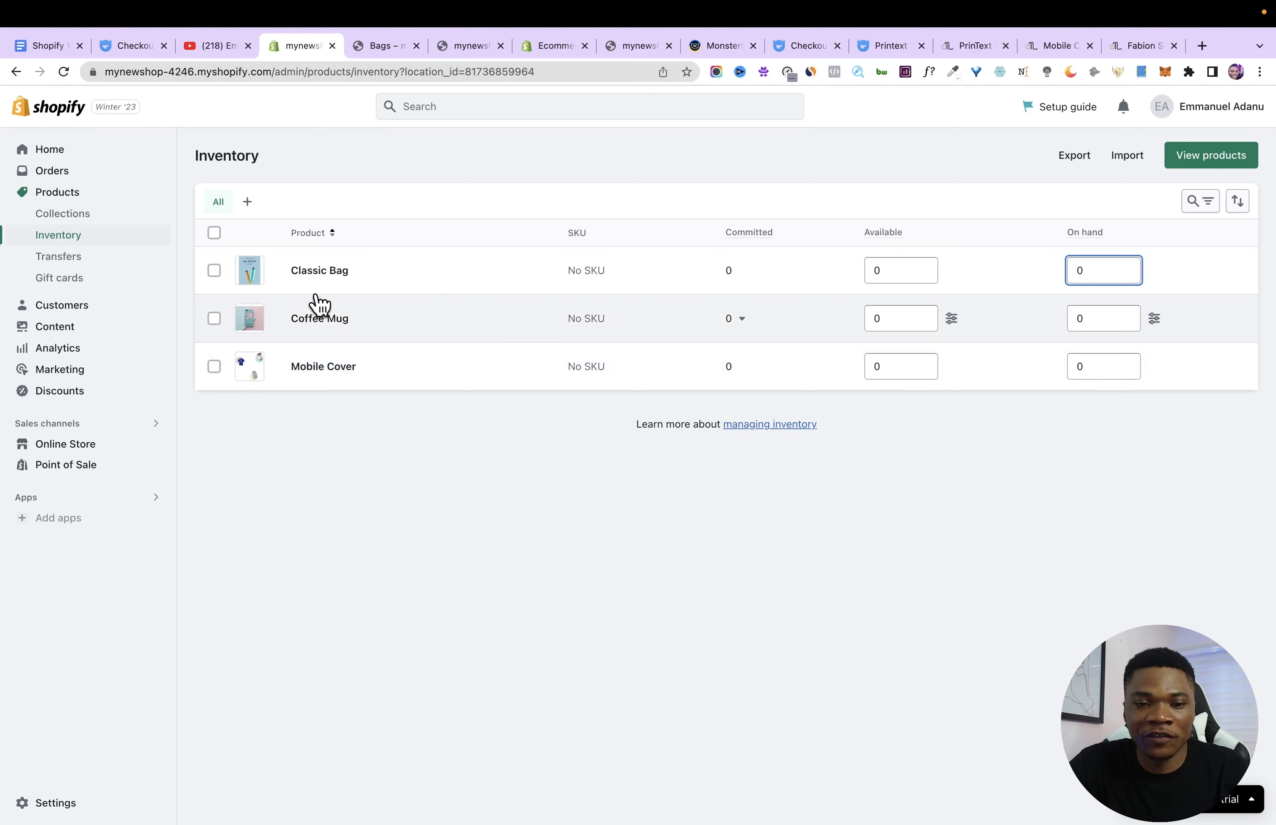
left_click(888, 275)
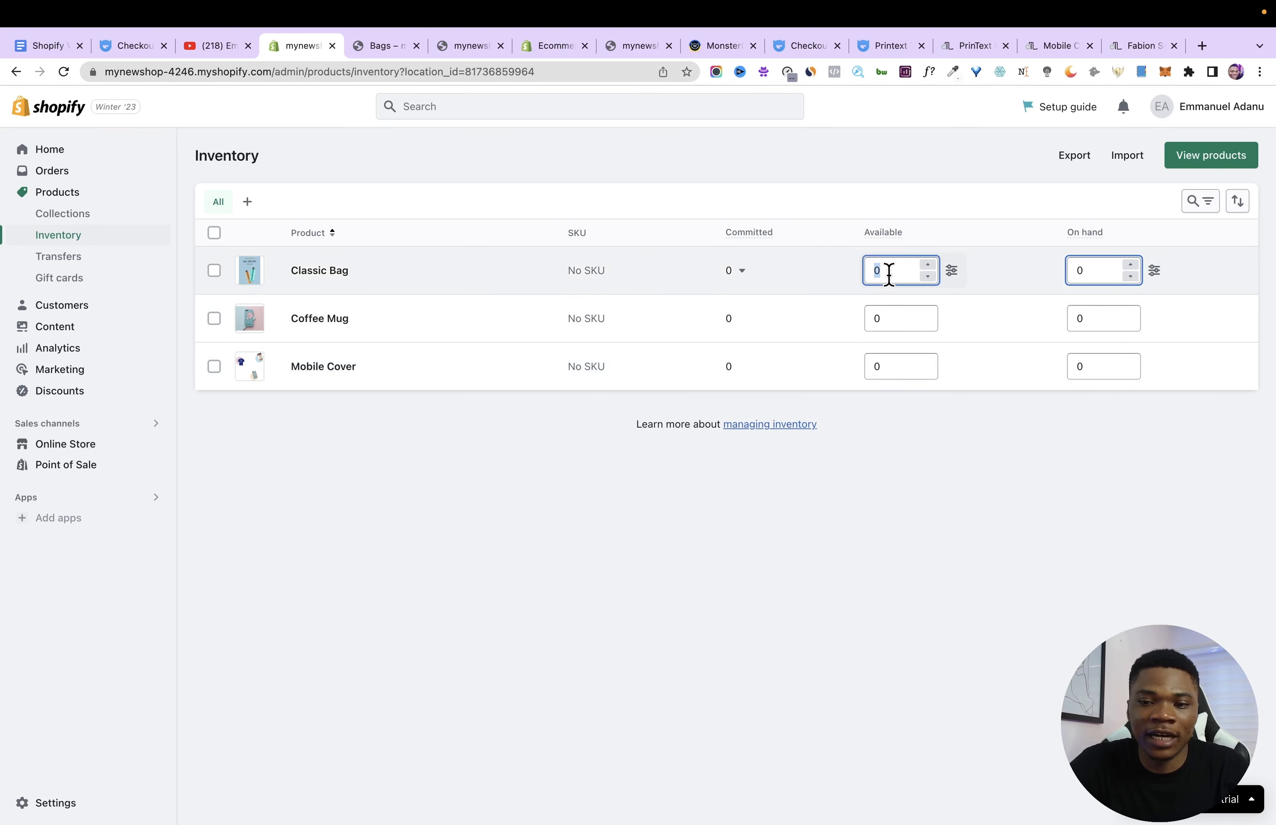
type("100")
left_click(906, 314)
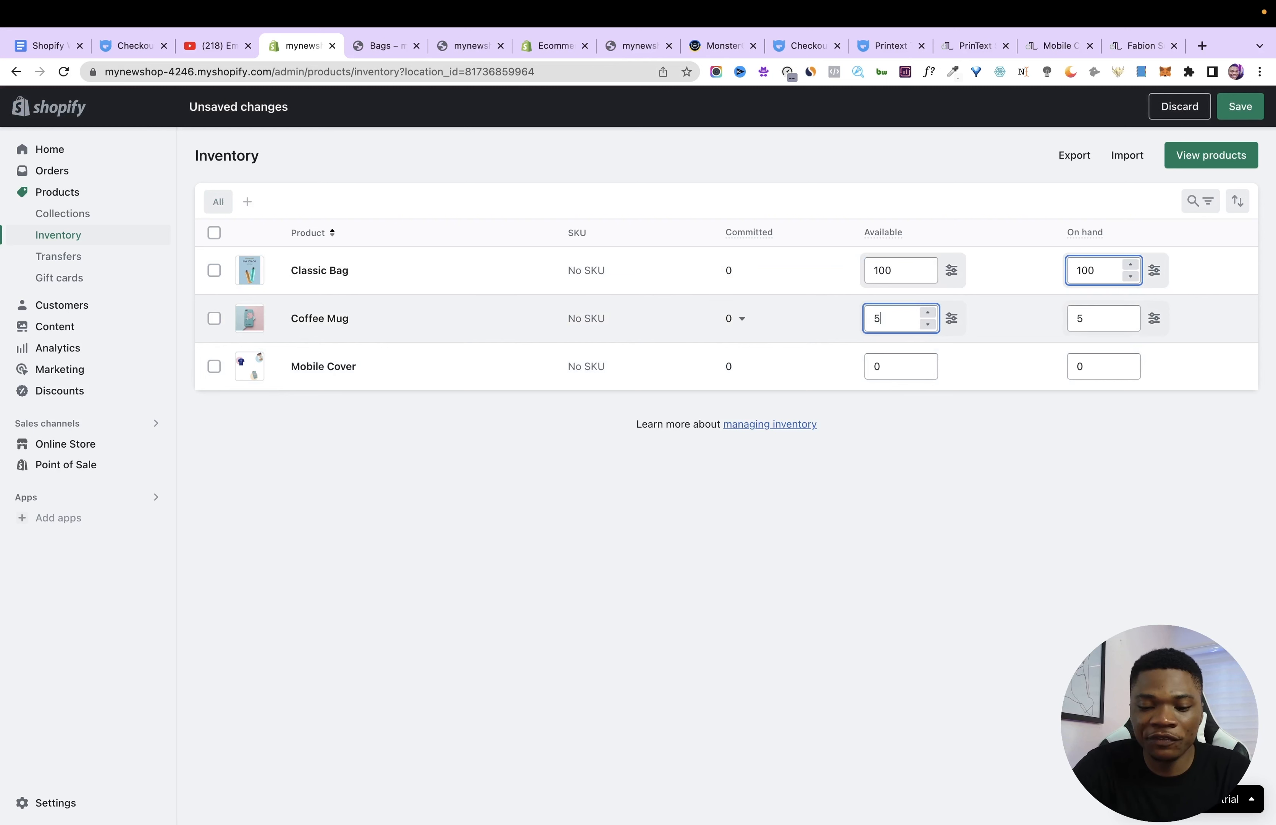
type("0")
left_click(895, 366)
type("7")
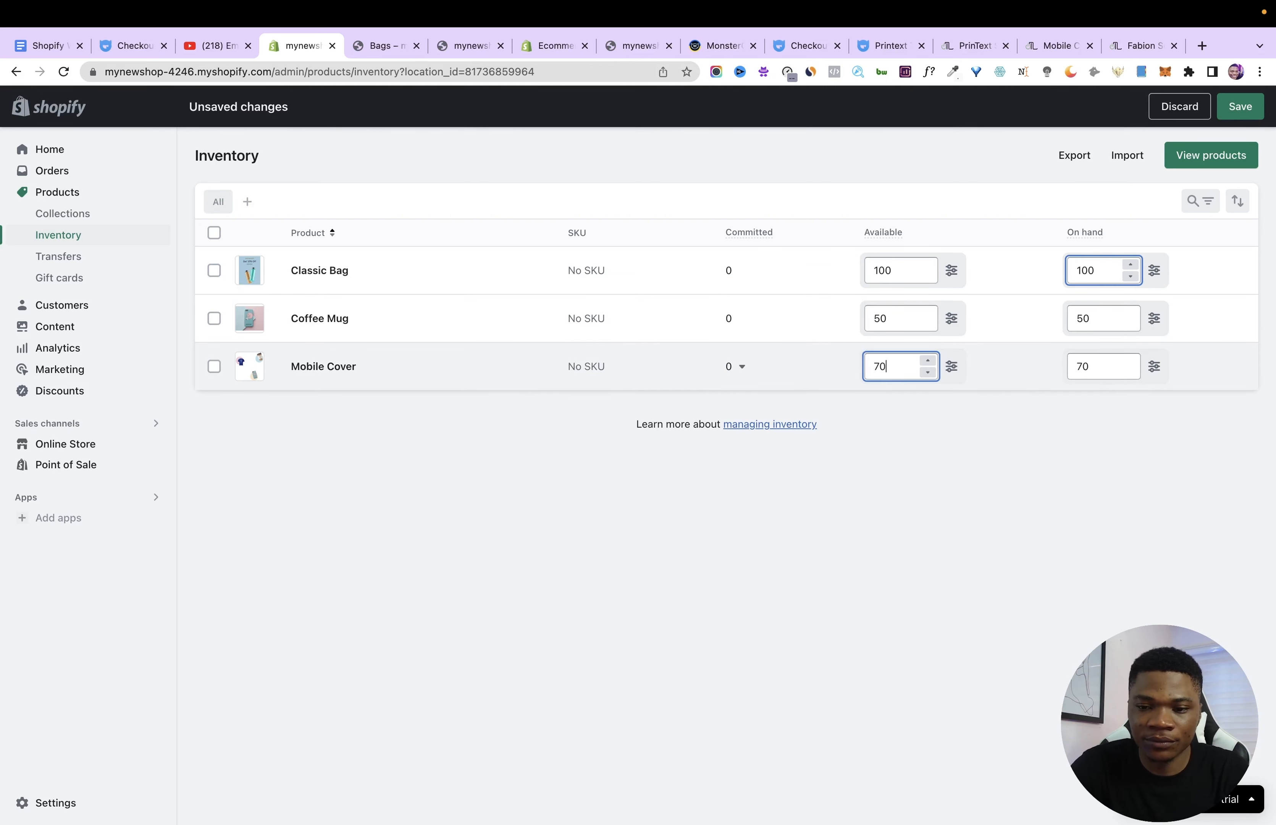
left_click(1236, 110)
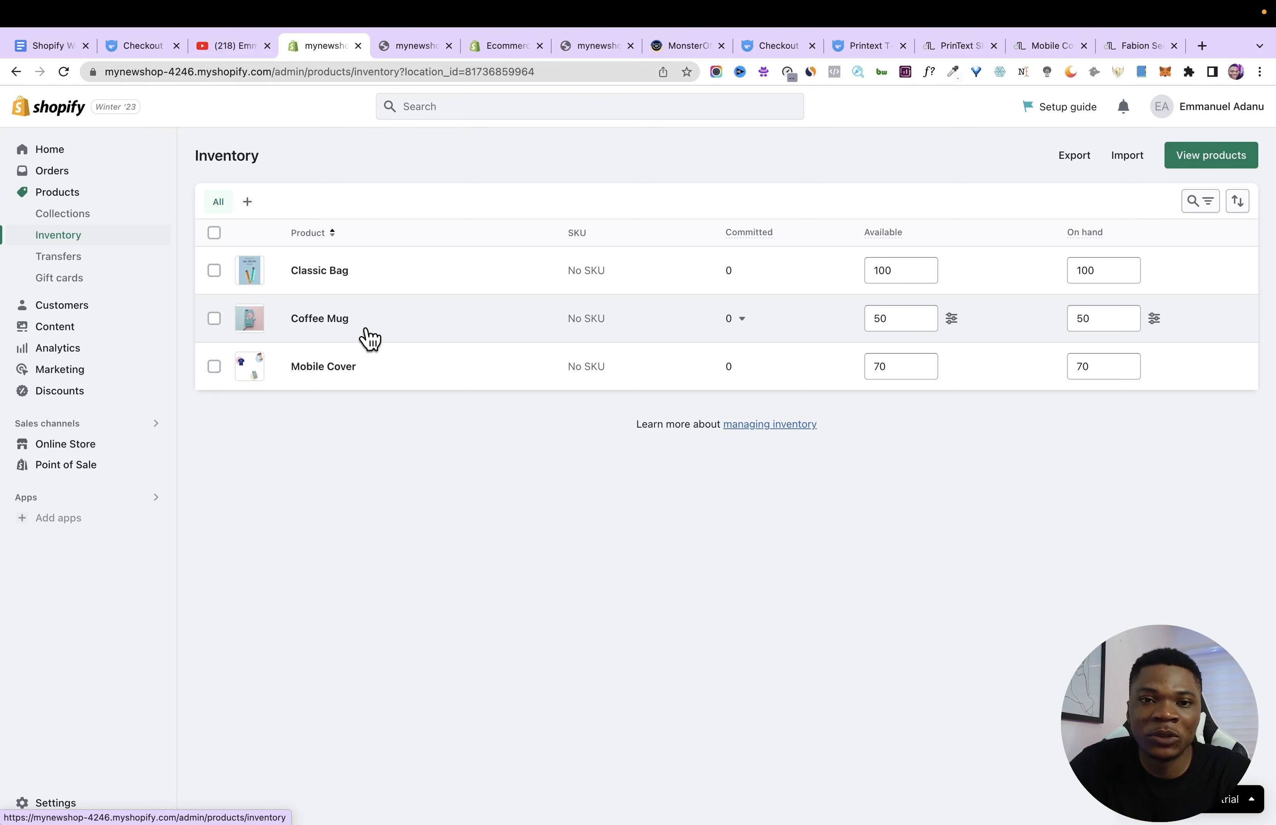
Customize the current theme and use the 01._New_Collection_Shoe_Sale_Instagram_Post_2 image as the header's desktop logo.
left_click(81, 445)
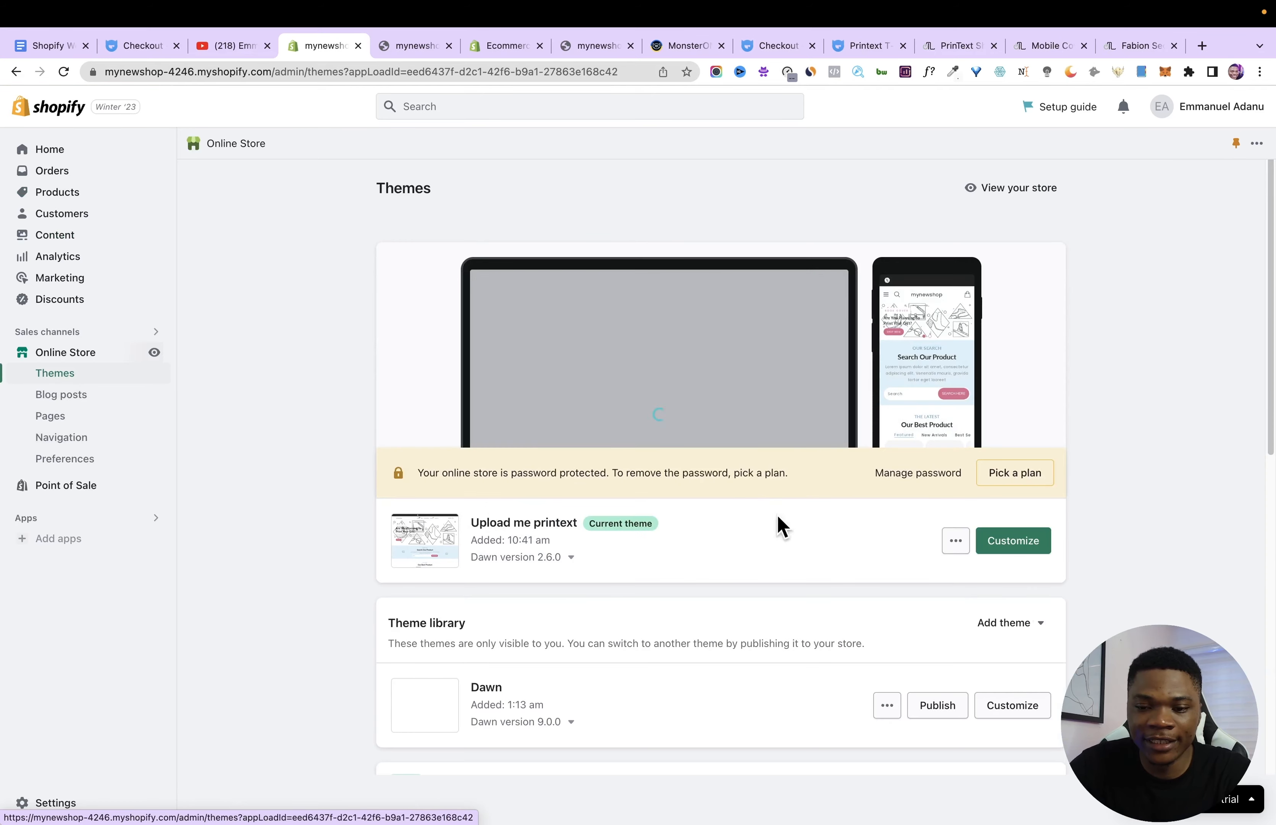
left_click(998, 543)
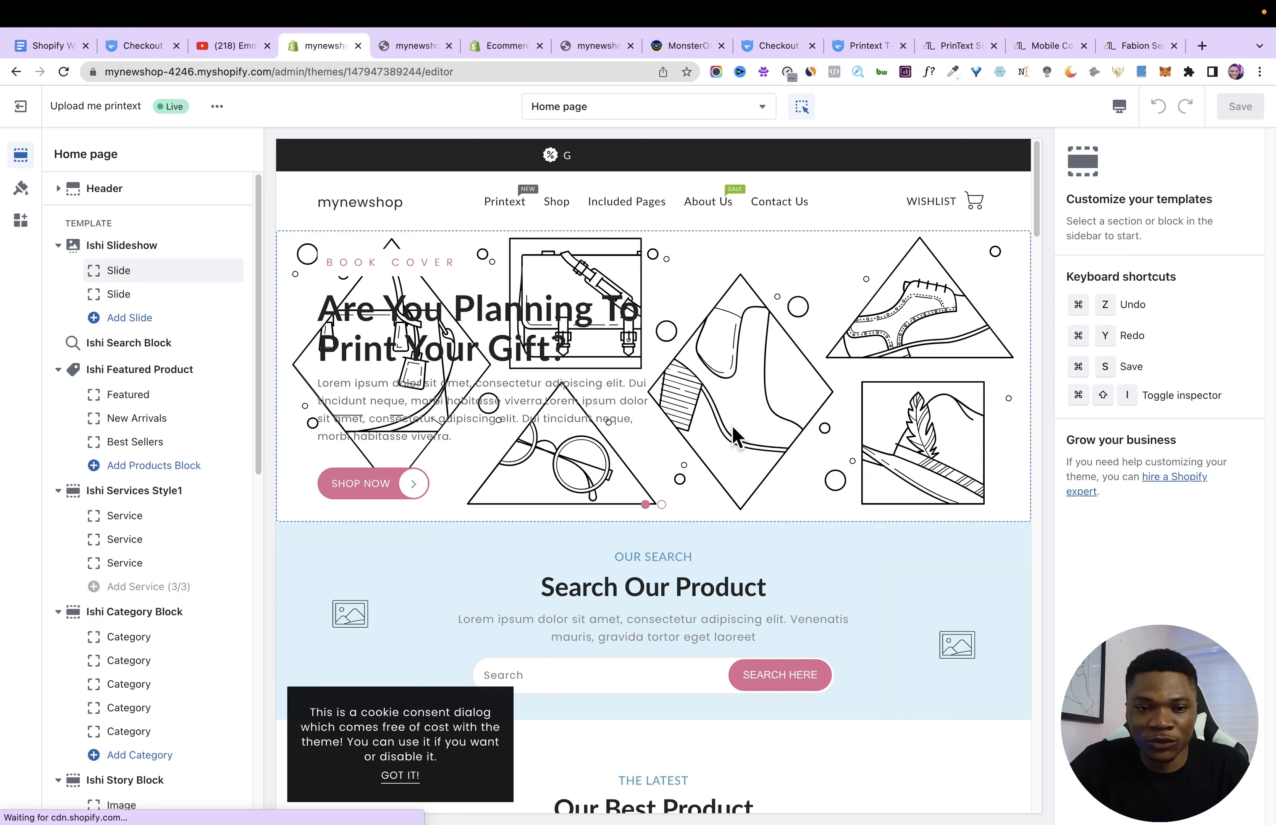
left_click(103, 188)
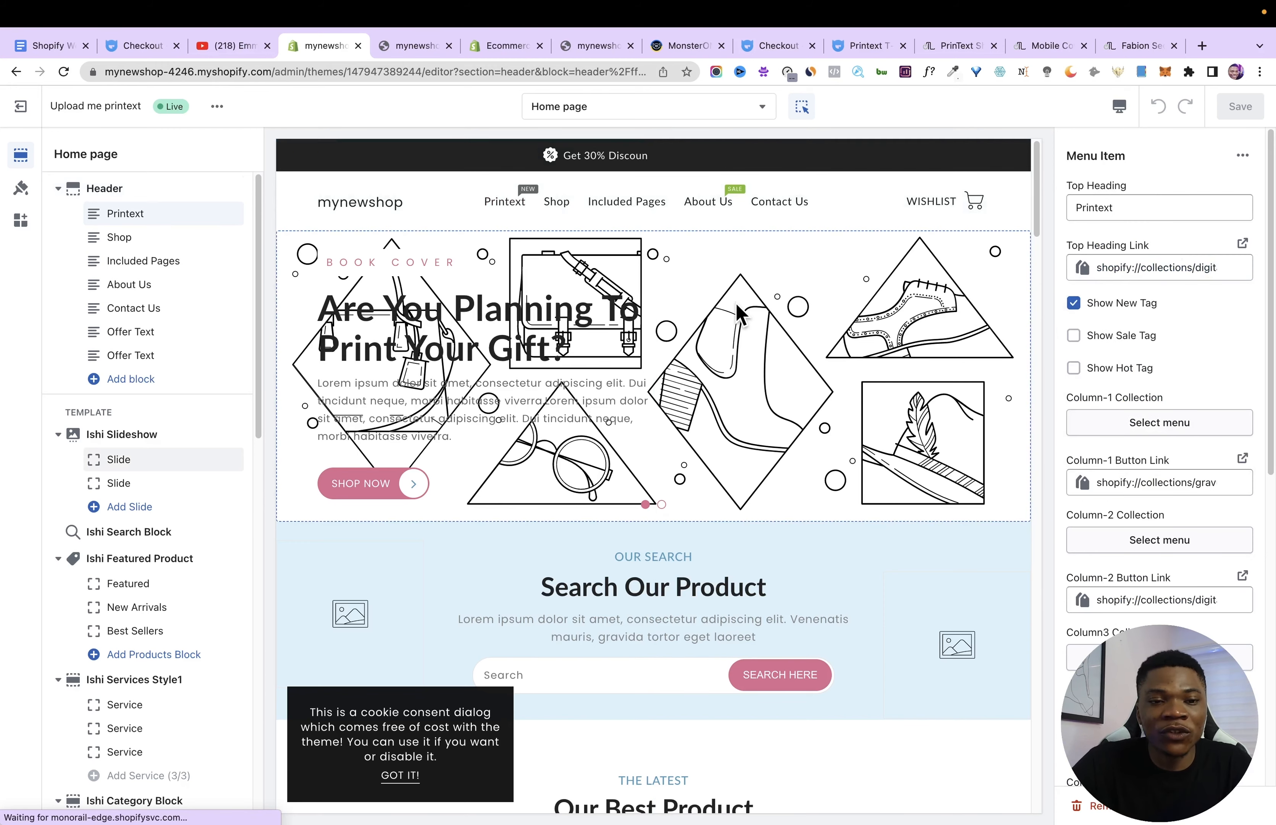
left_click(123, 189)
left_click(1179, 230)
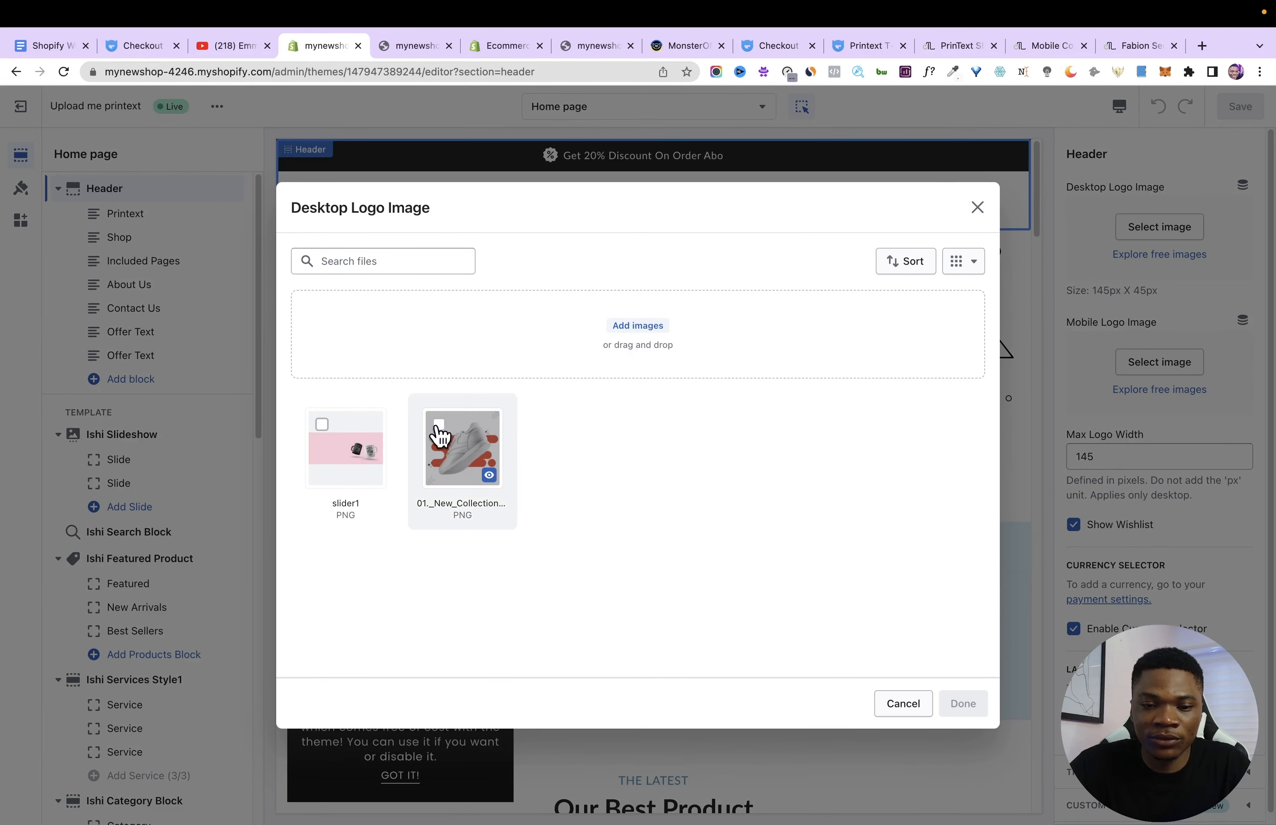
left_click(440, 435)
left_click(944, 702)
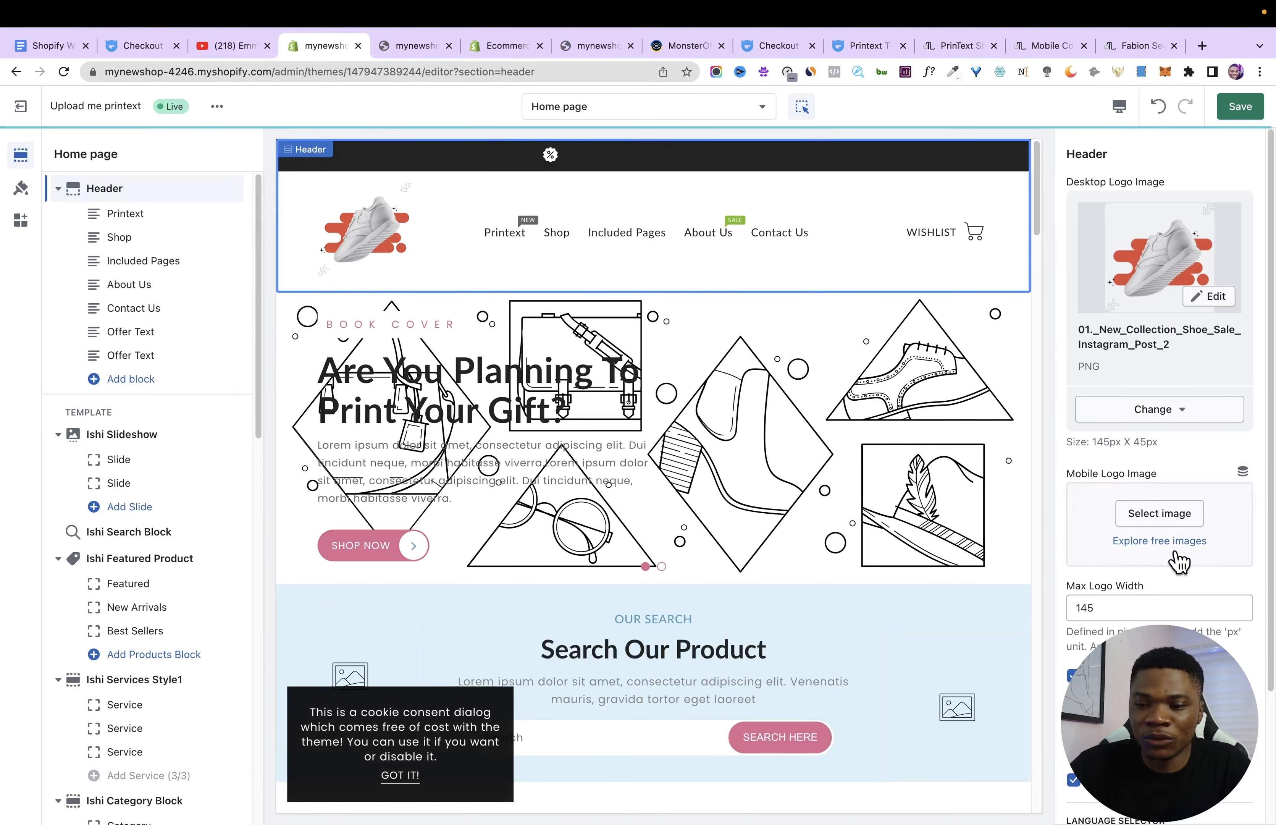
Use the 01._New_Collection_Shoe_Sale_Instagram_Post_2 image as the header's mobile logo as well and save the theme.
left_click(1165, 520)
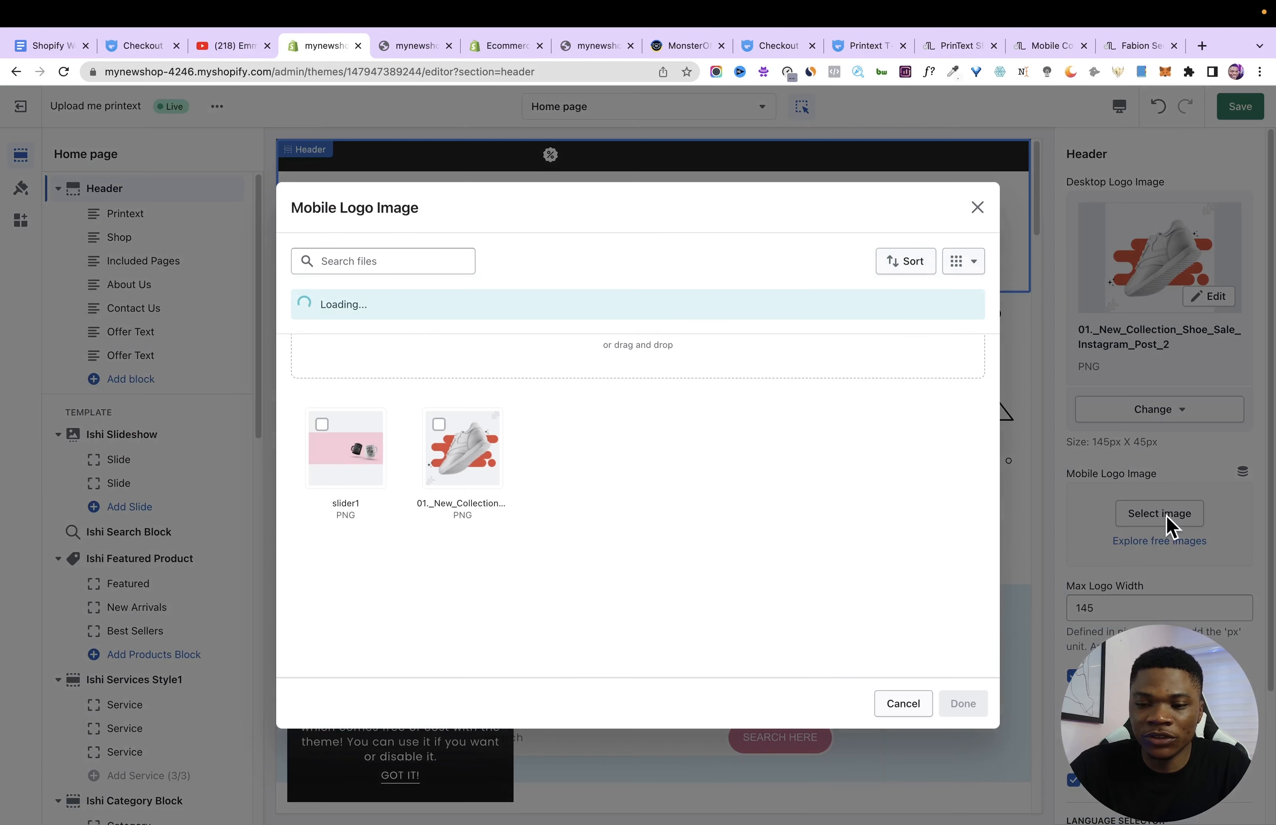
left_click(440, 430)
left_click(968, 705)
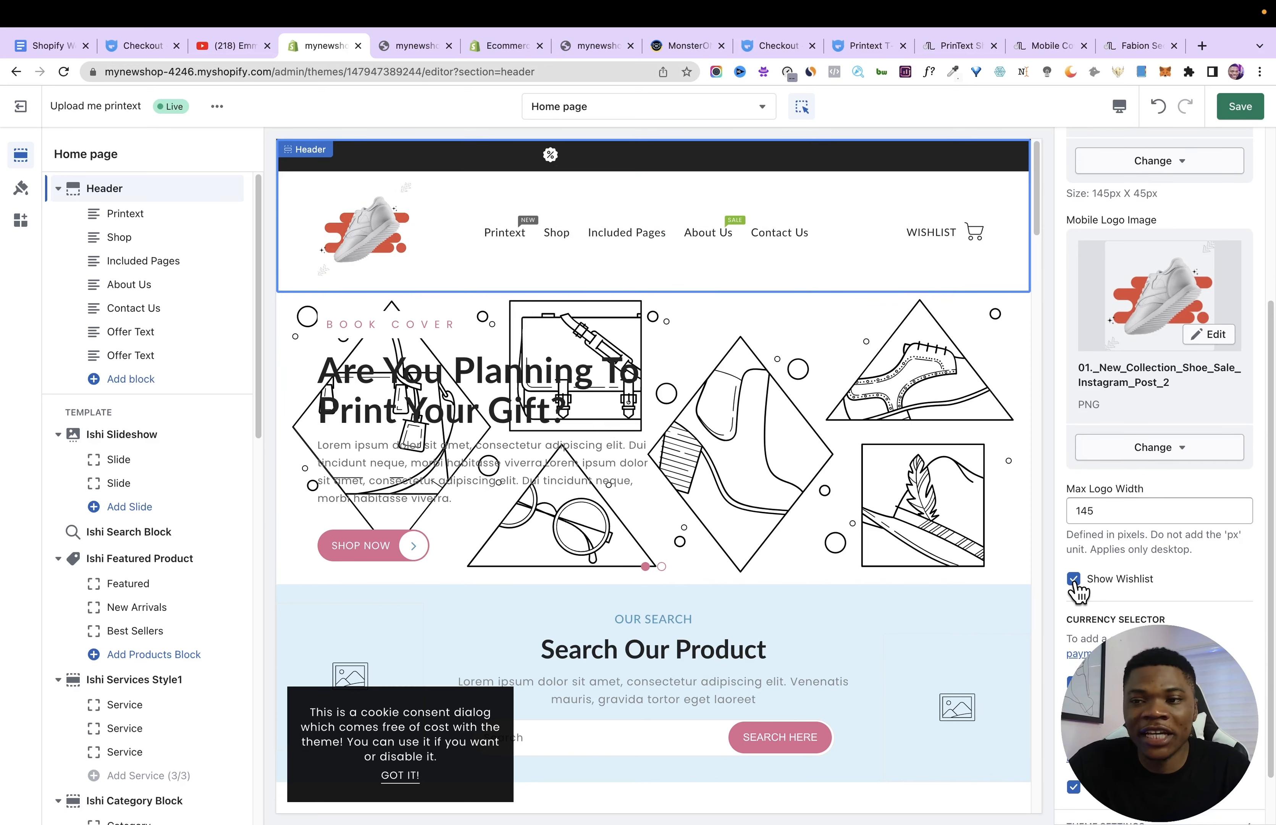
left_click(1242, 106)
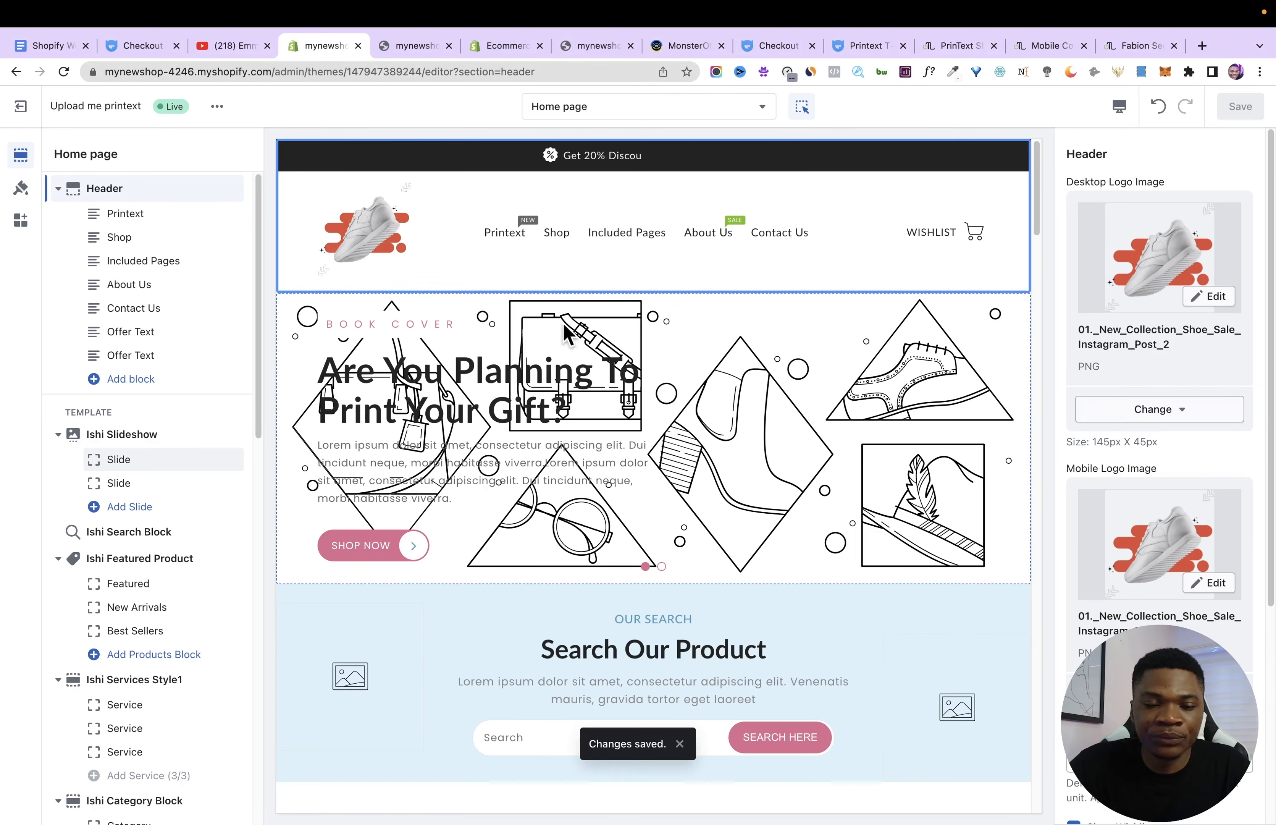
Change the top heading of the header's Printext menu item to Products and save the theme.
left_click(125, 215)
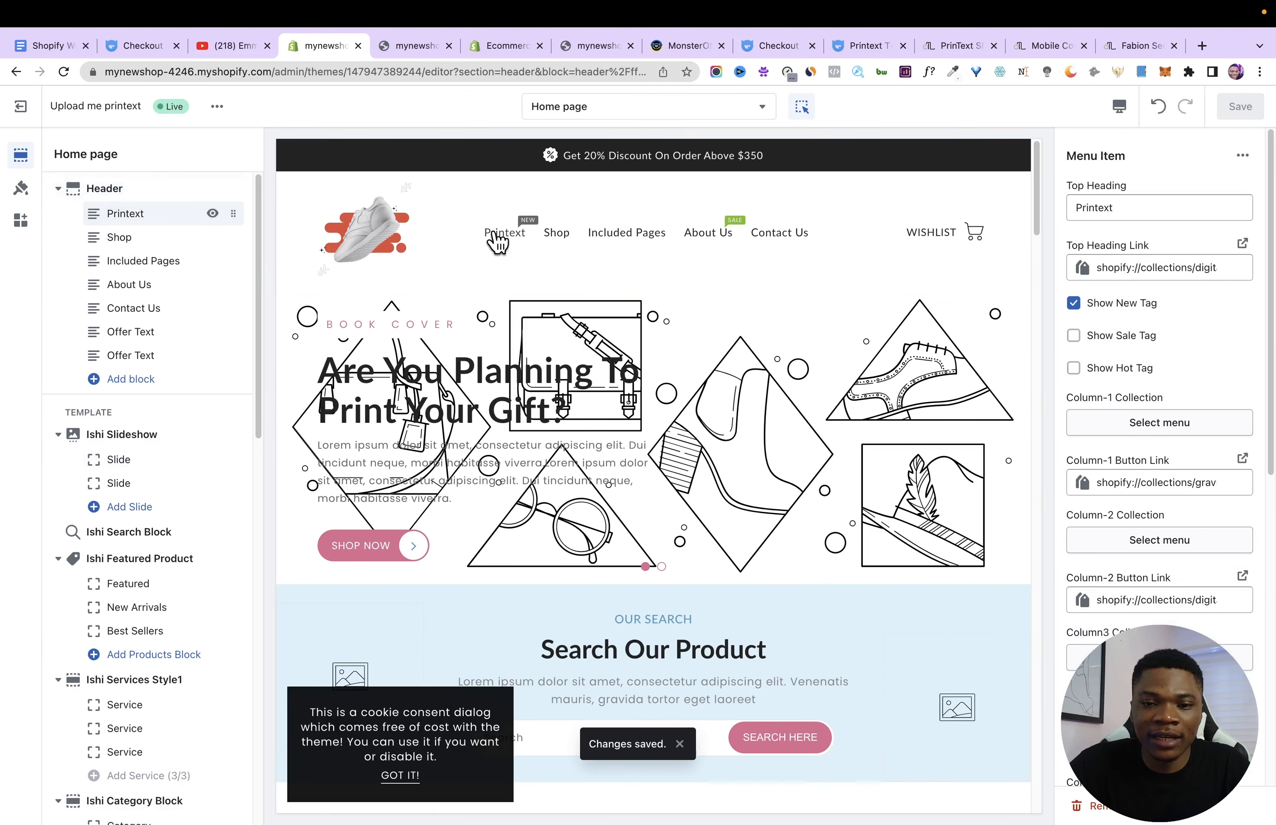
double_click(1122, 209)
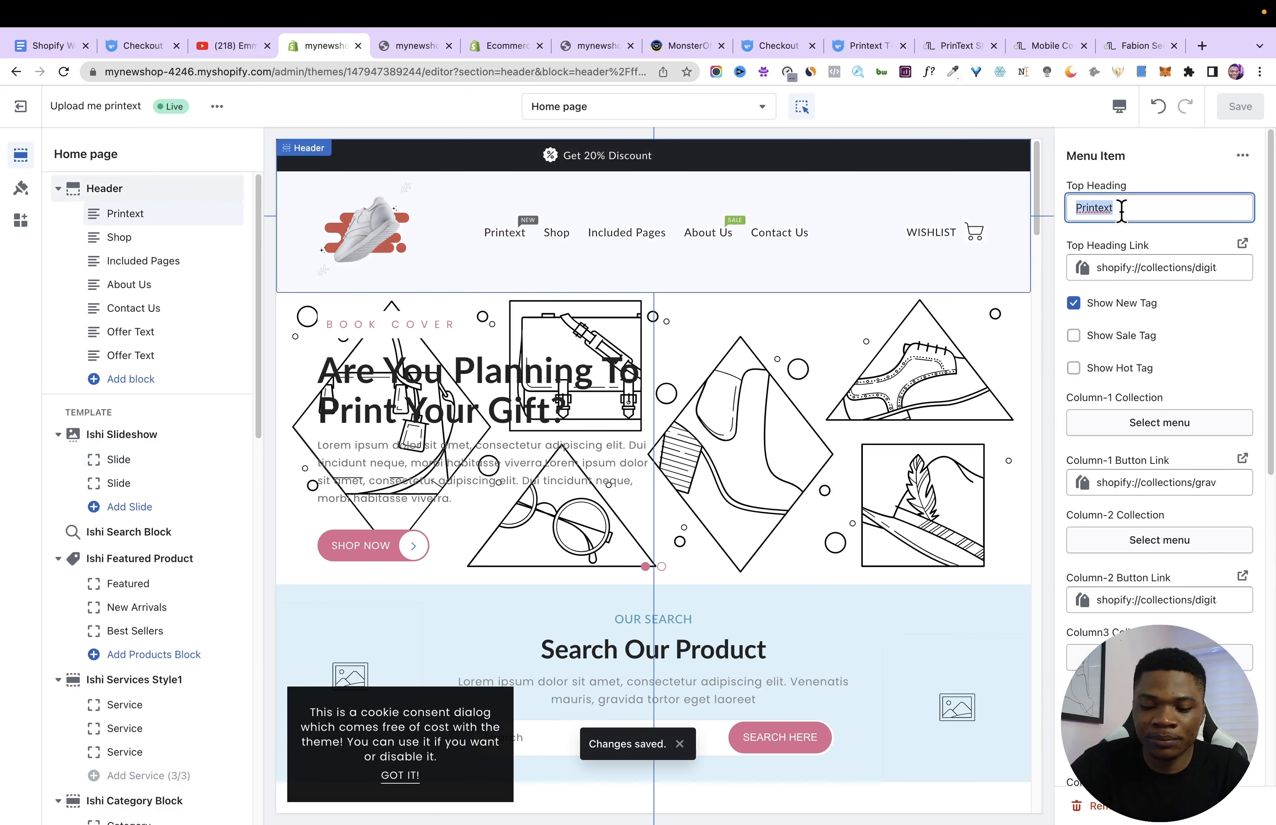
key("super+z")
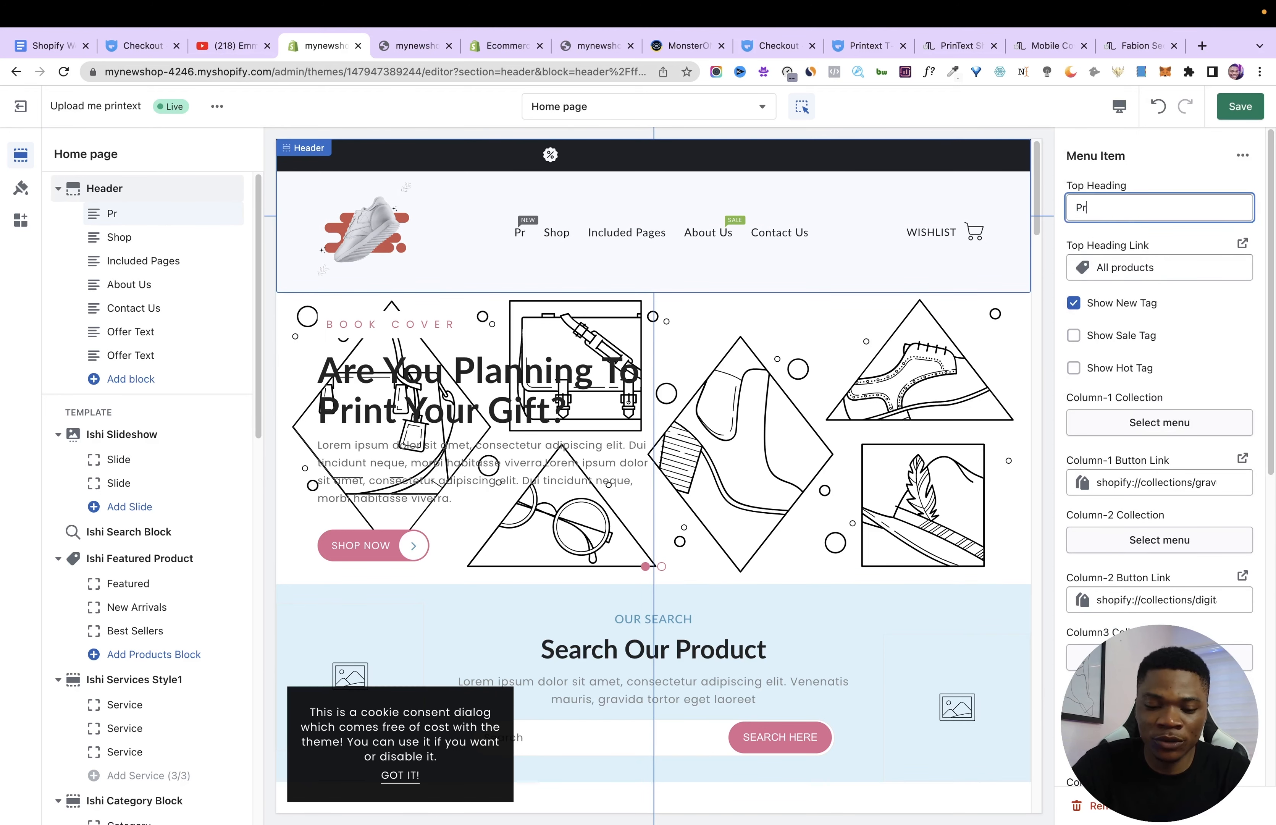
key("super+z")
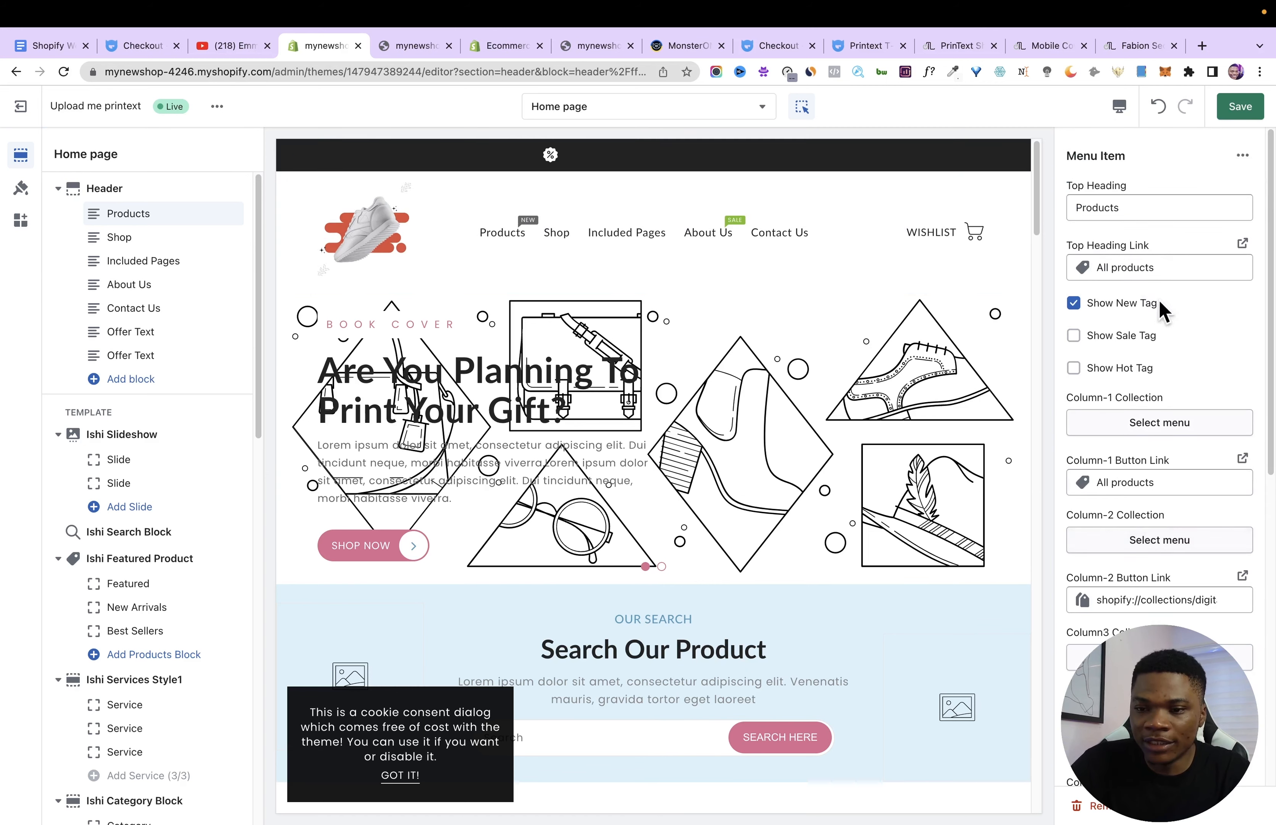
scroll(1165, 504, "down", 3)
scroll(1167, 514, "up", 3)
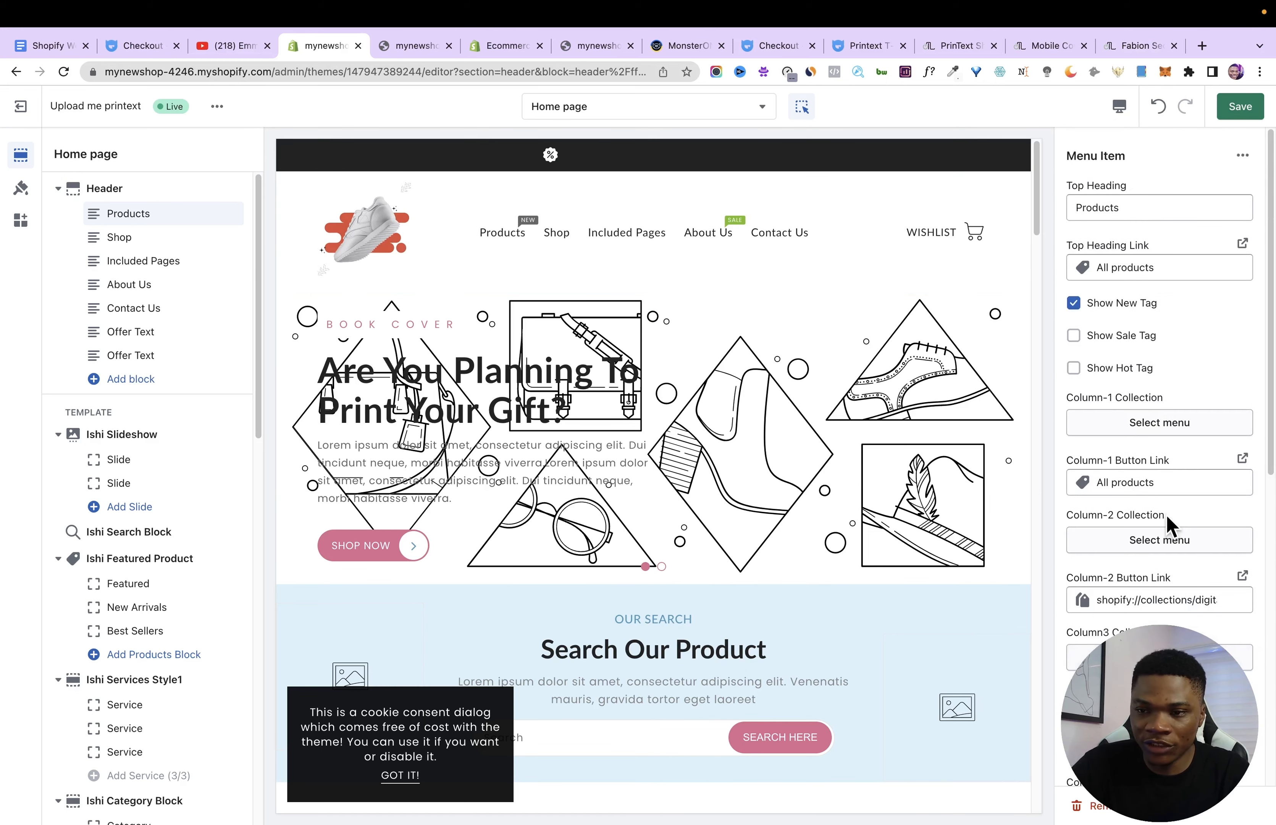
left_click(1240, 107)
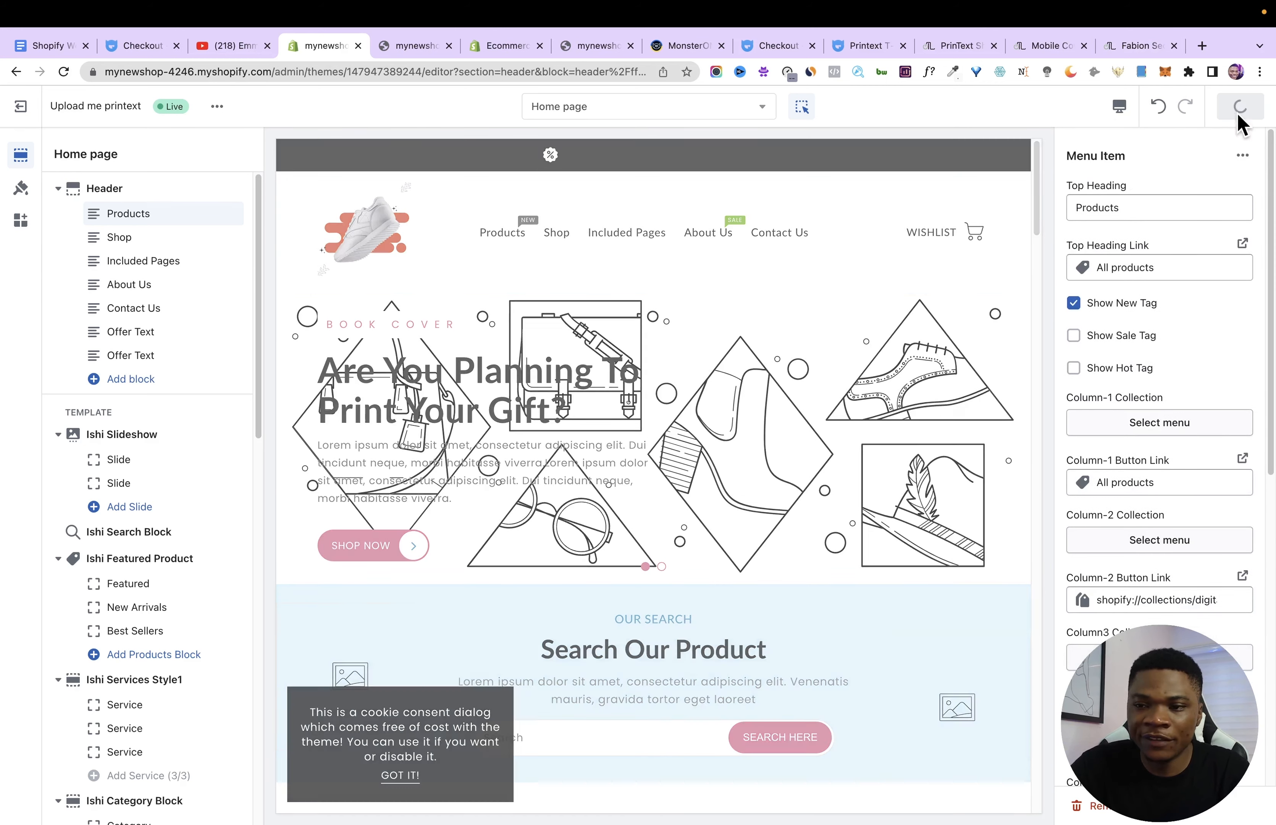
Rename the header's Shop menu item to Collections and browse the collections offered for its link.
left_click(100, 241)
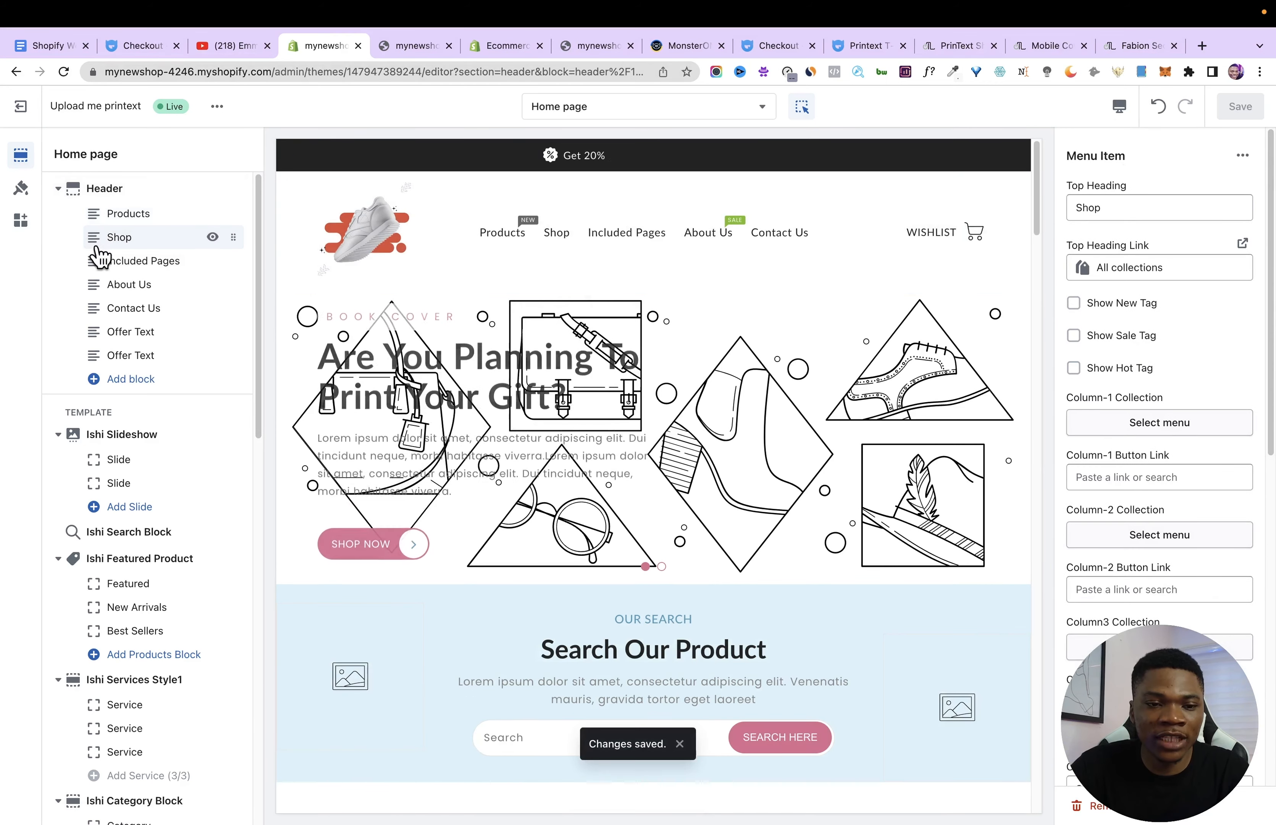
double_click(1094, 215)
type("Collections")
left_click(1109, 264)
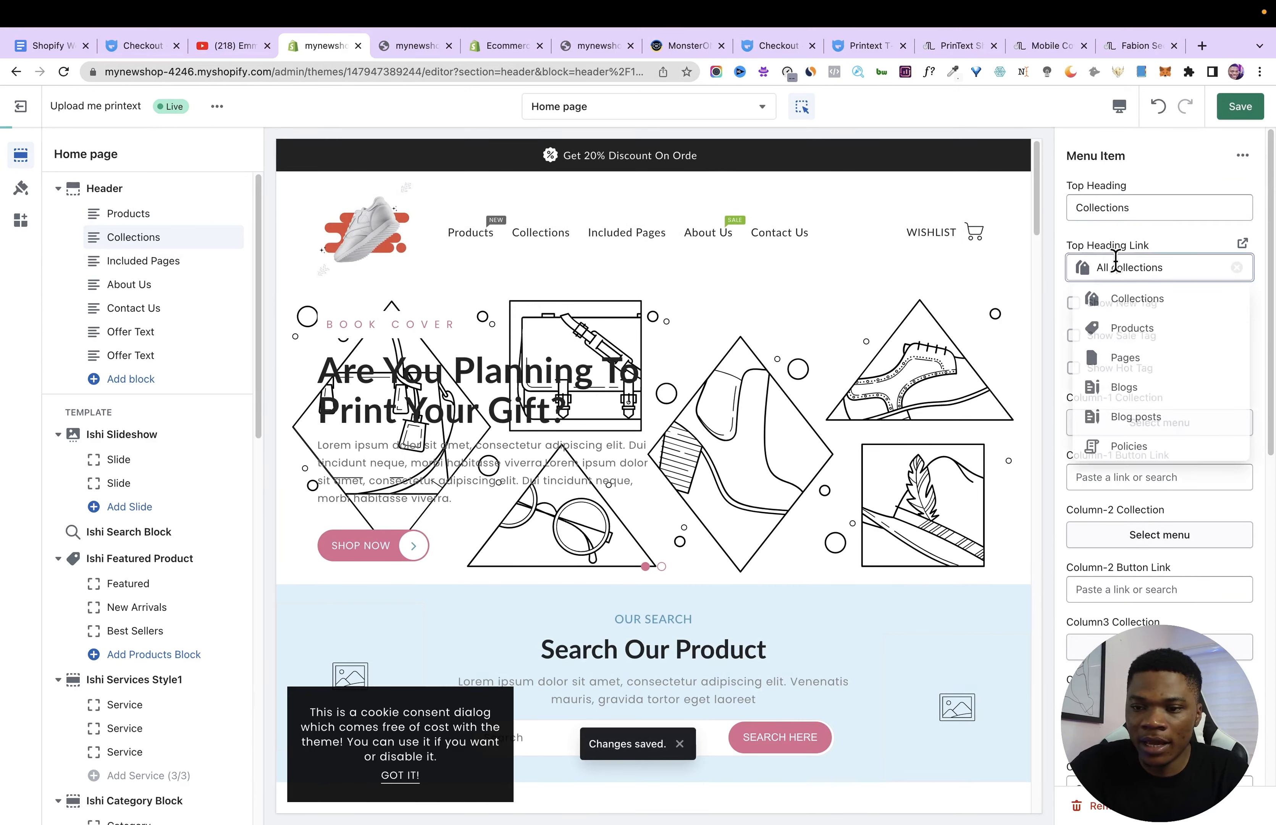
left_click(1135, 305)
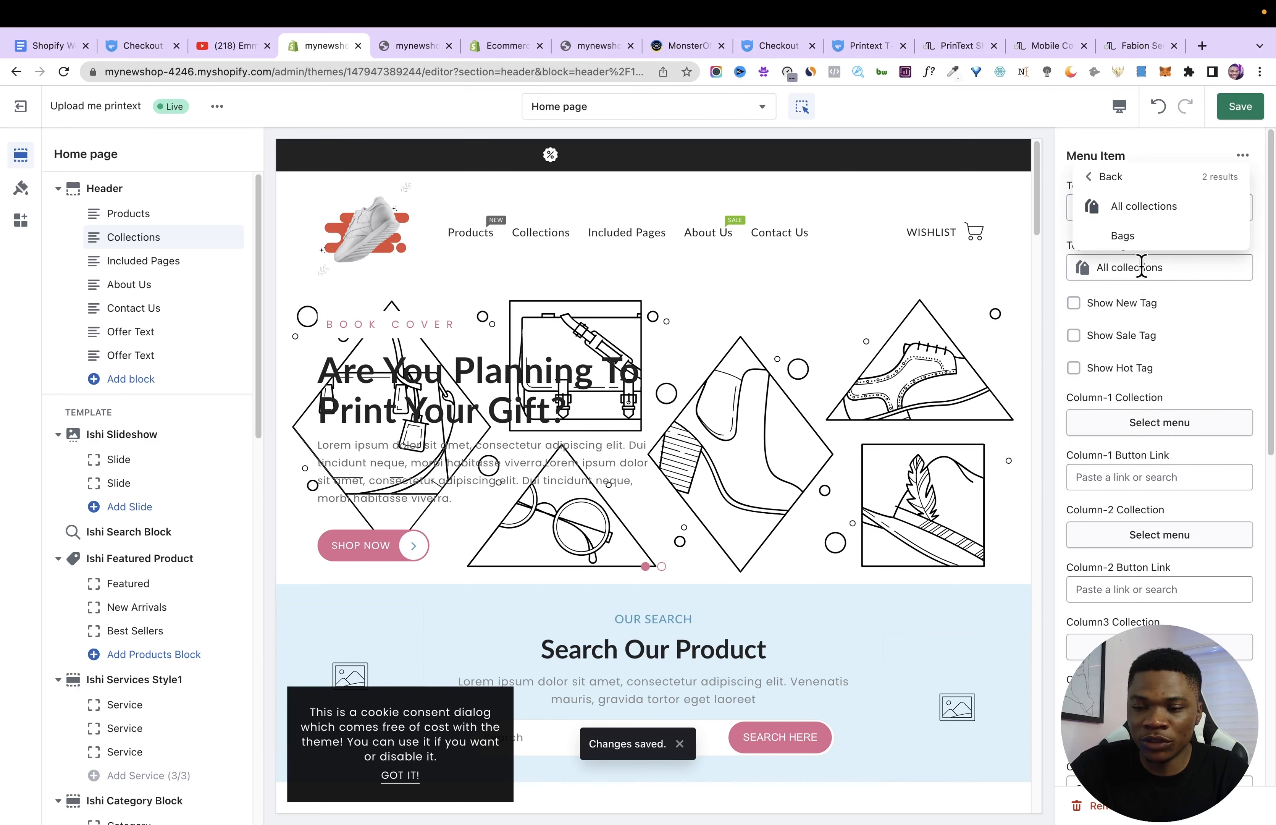
left_click(1223, 313)
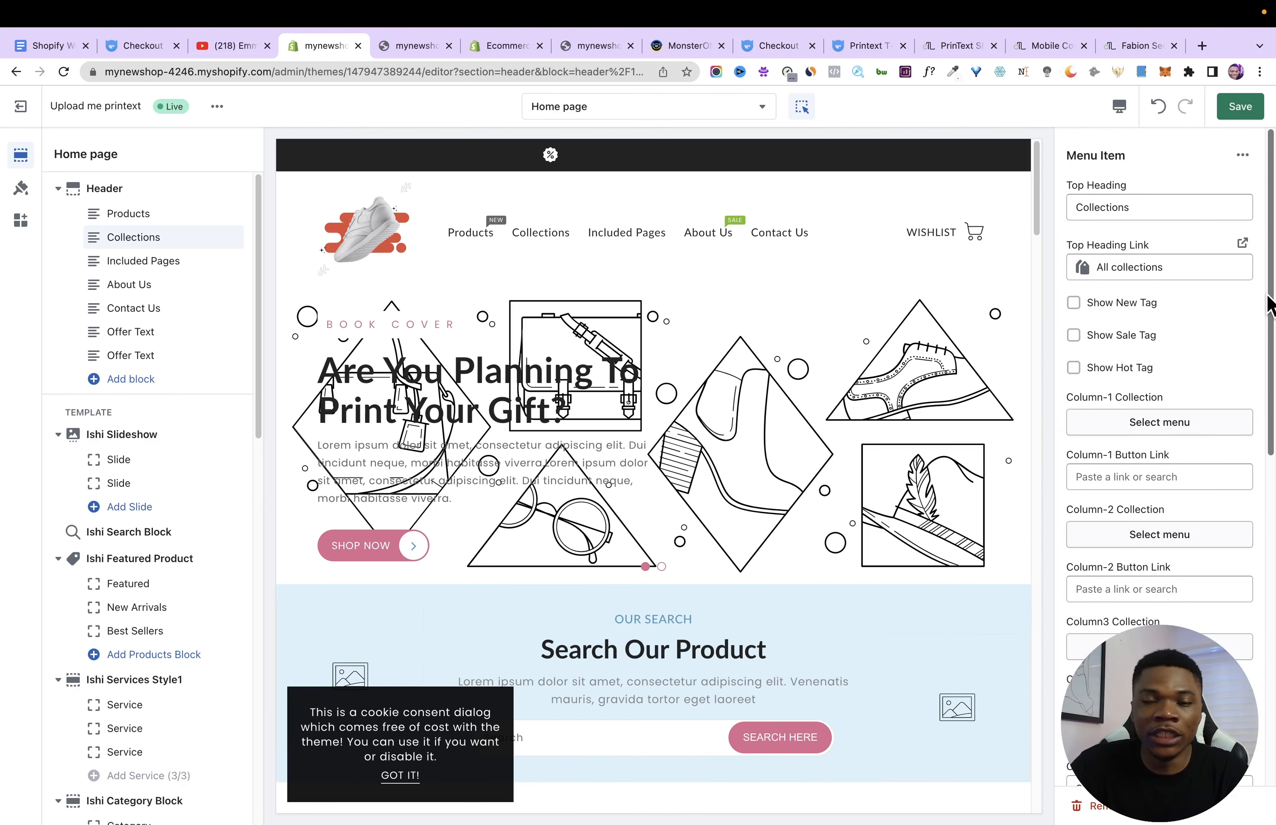
Set the second header menu item's top heading to Bags, link it to the Bags collection, and save the theme.
double_click(1146, 207)
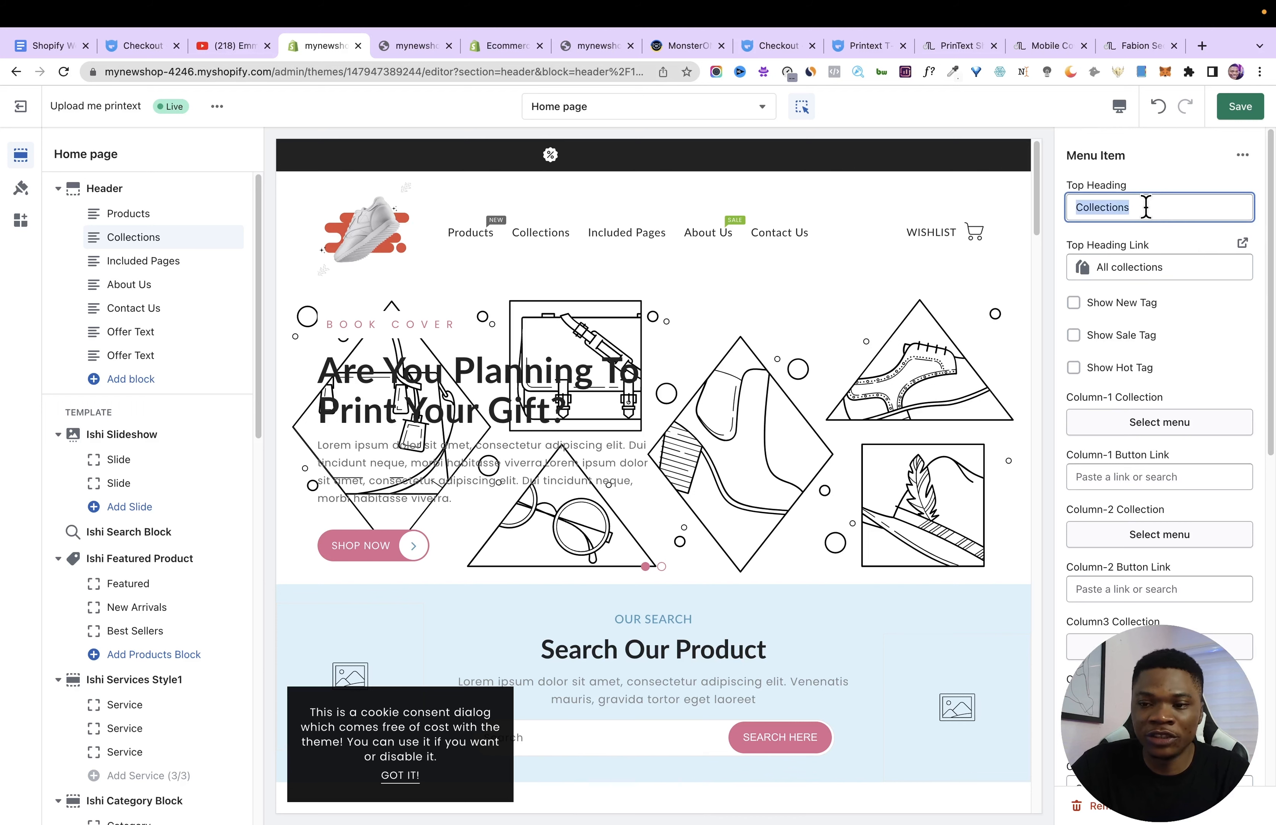
type("Bags")
left_click(1168, 266)
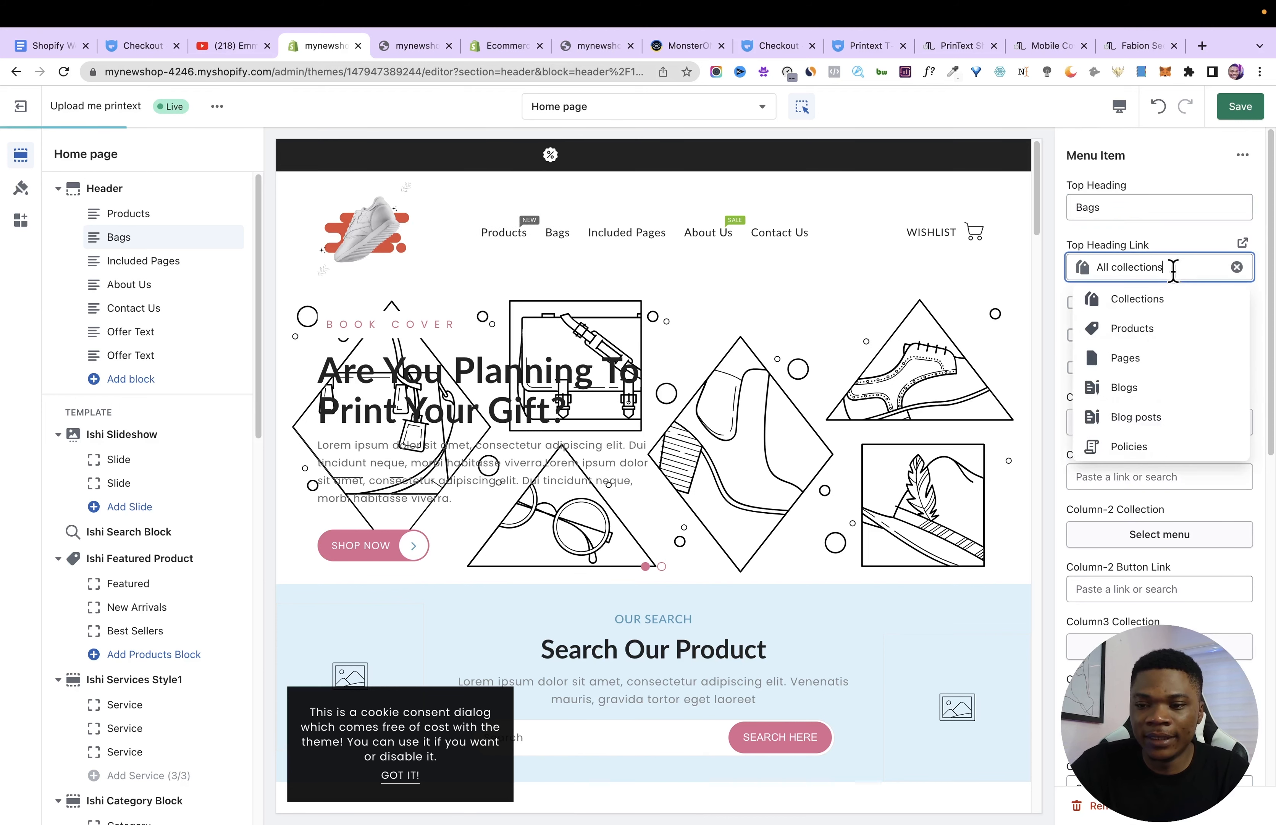
left_click(1137, 298)
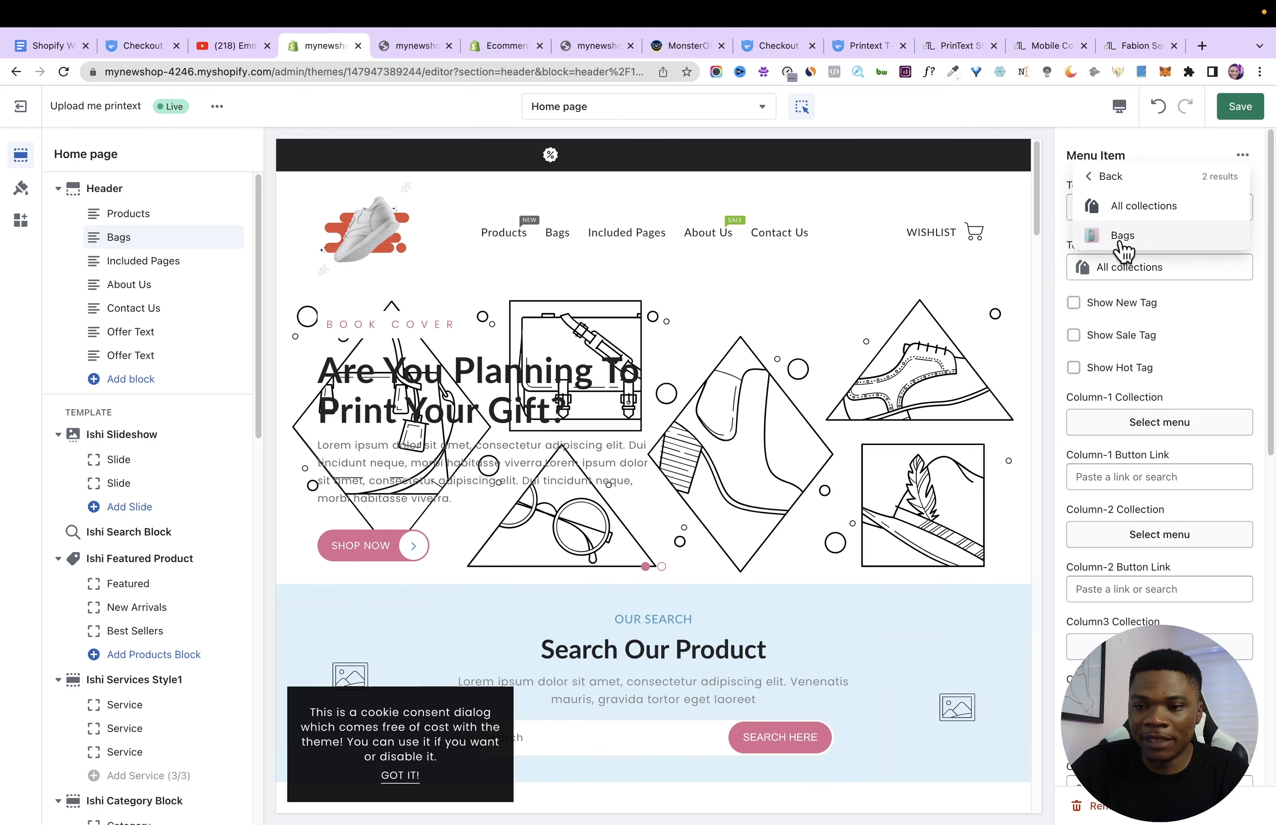
left_click(1124, 248)
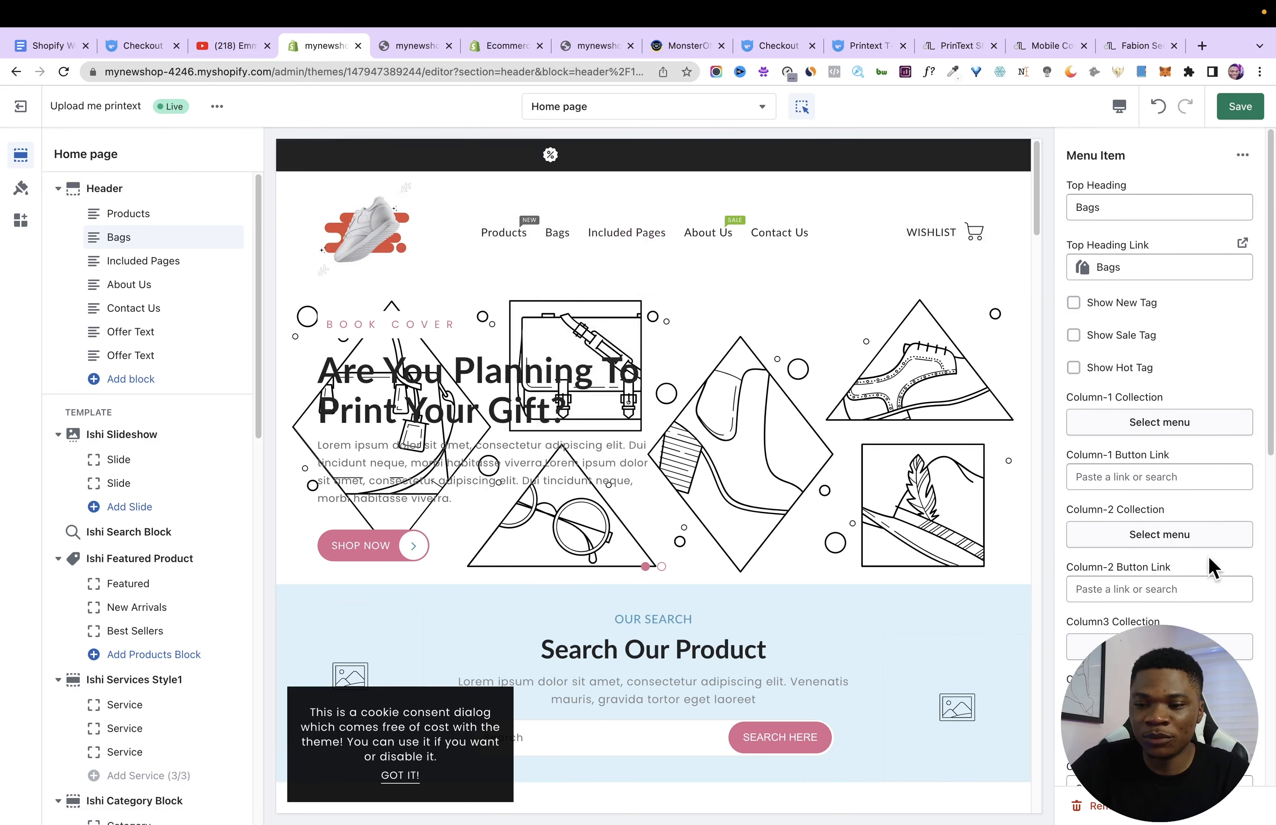
left_click(1234, 114)
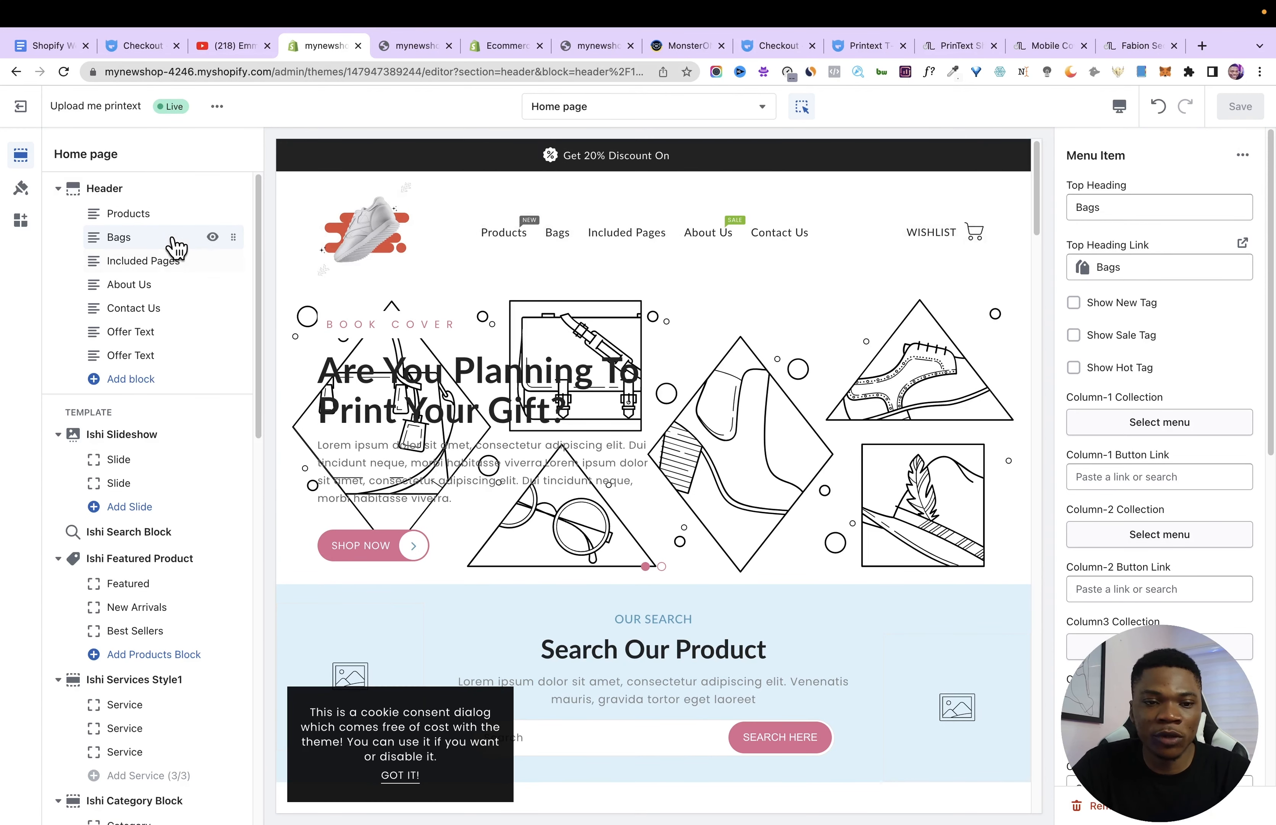
Hide the Bags menu item in the header and show it again.
left_click(212, 237)
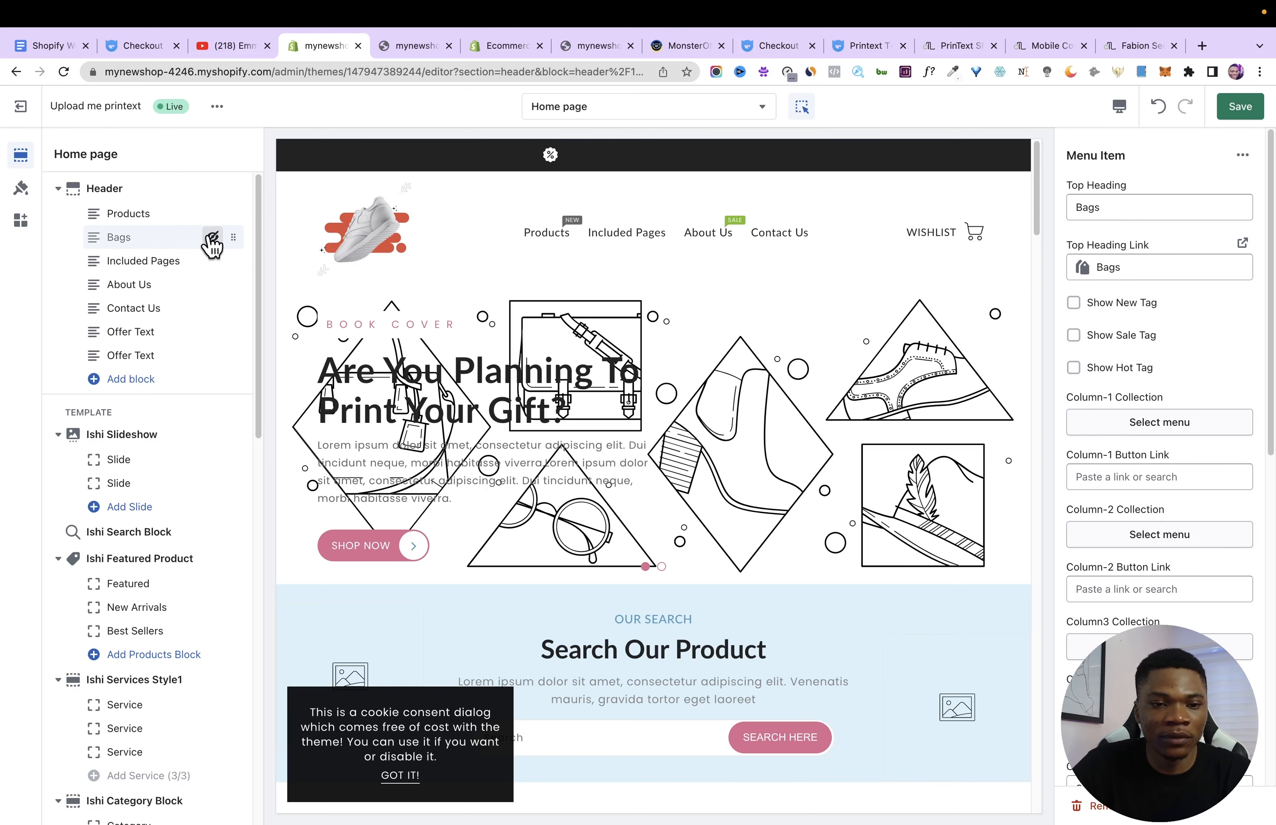
left_click(212, 237)
Change the header's Included Pages menu item to Blog, link it to the News blog, and save the theme.
left_click(163, 261)
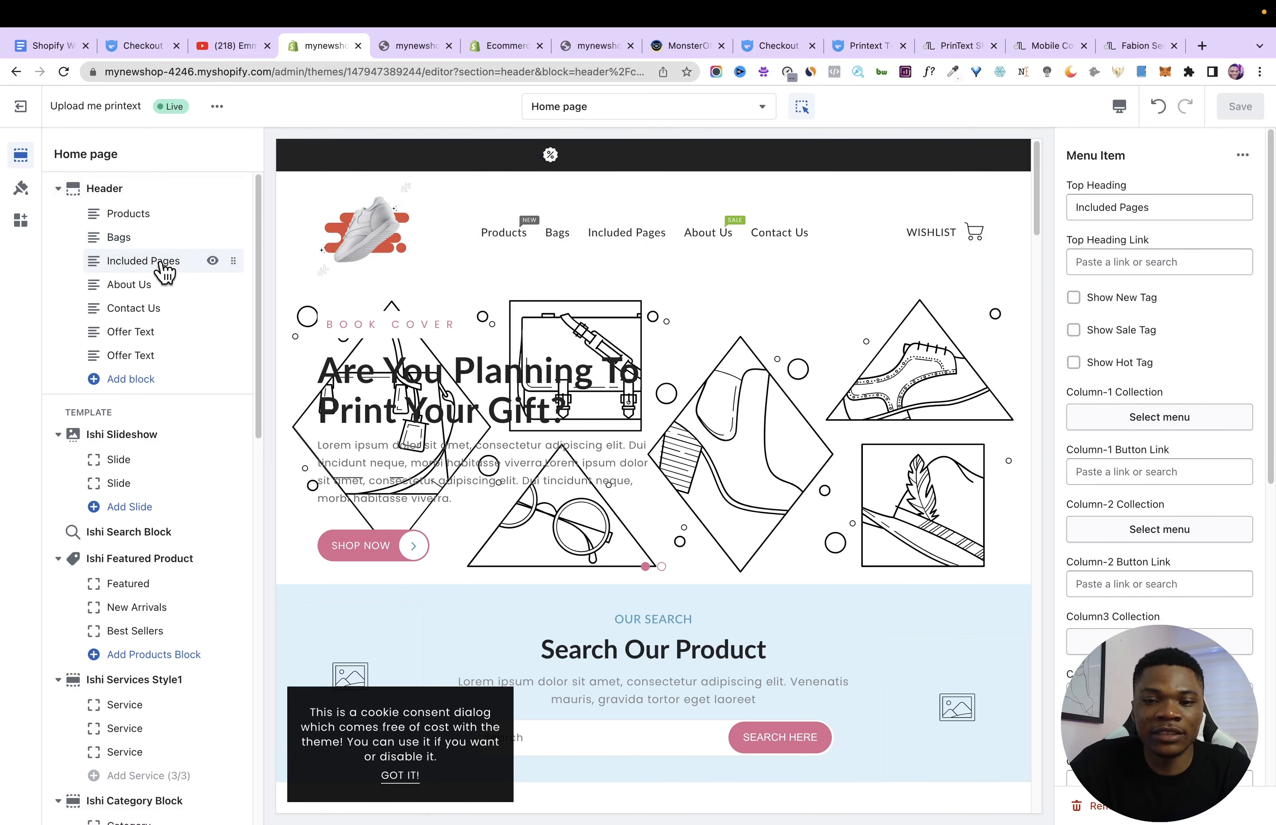
left_click(1140, 208)
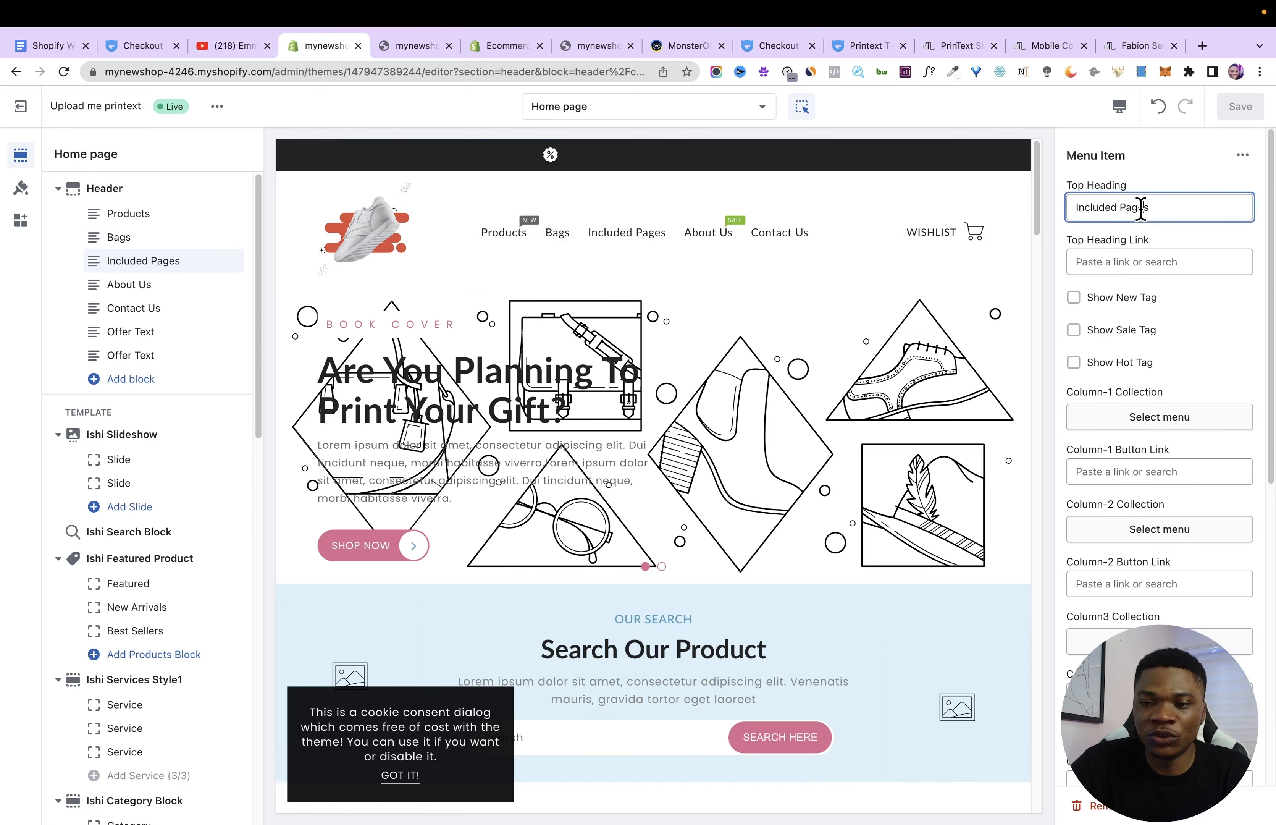
type("Blog")
left_click(1153, 262)
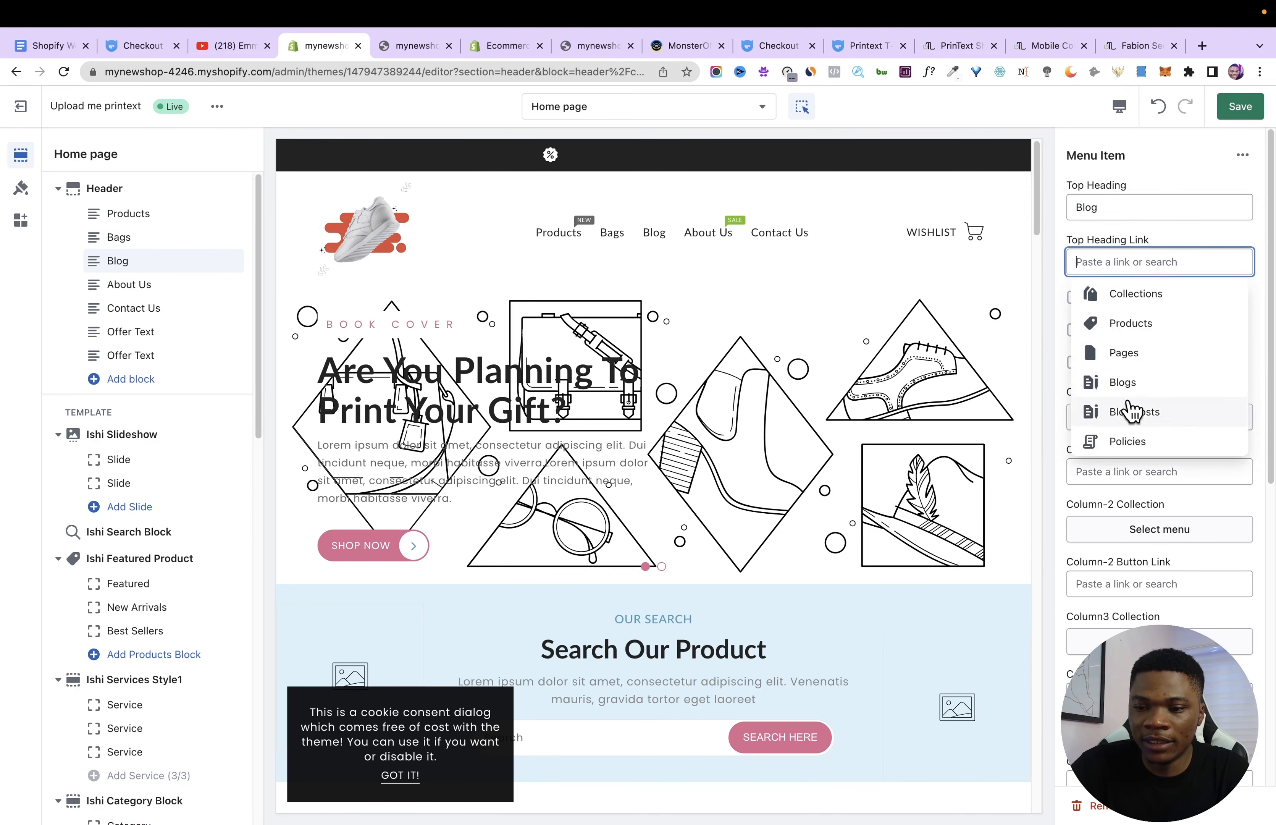
left_click(1140, 381)
left_click(1144, 230)
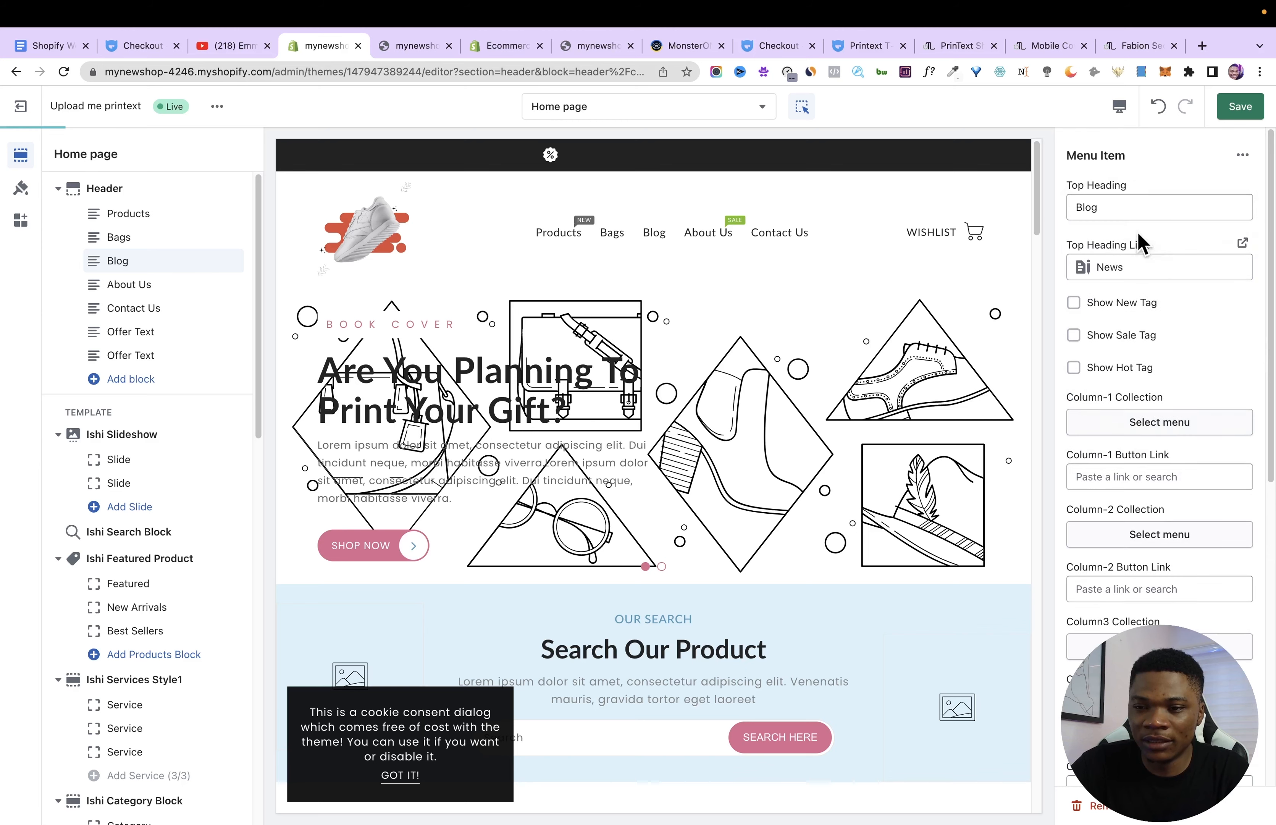
left_click(1241, 110)
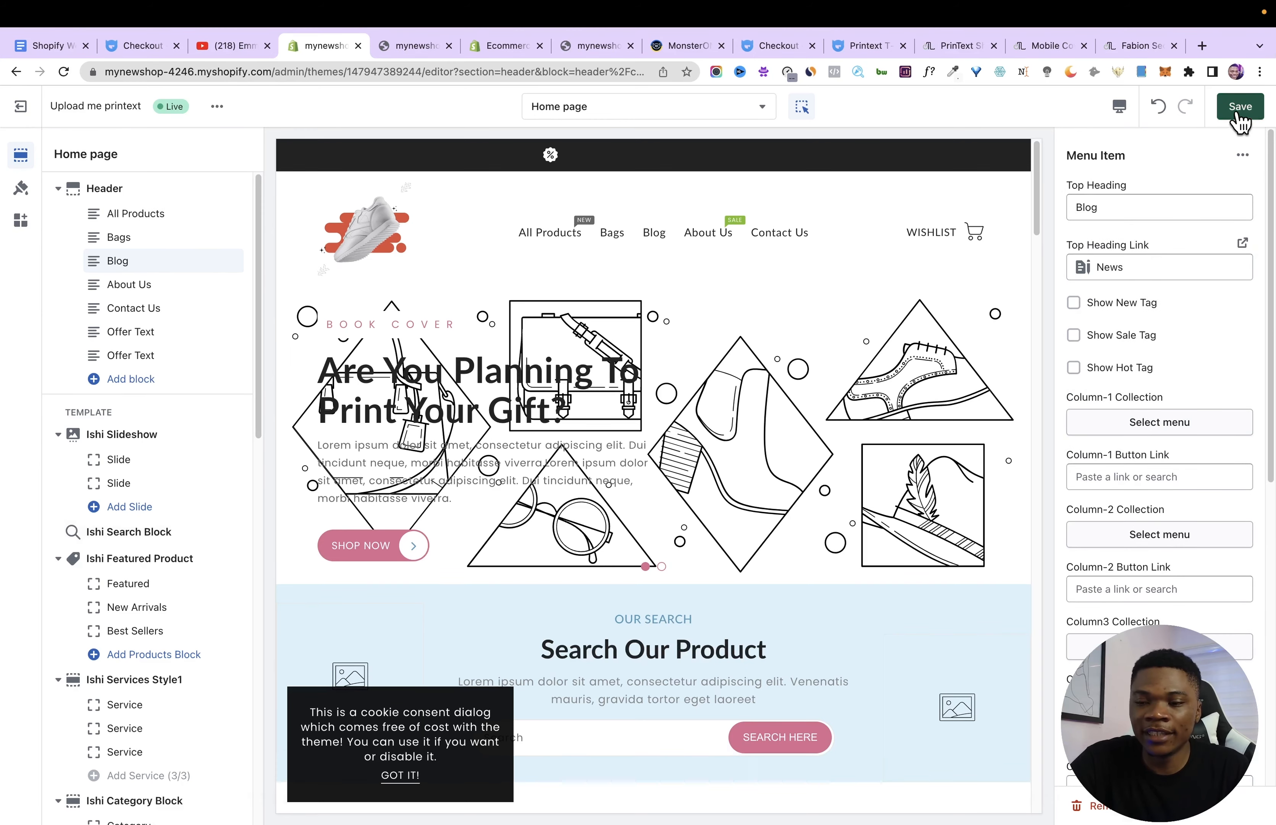
left_click(1239, 113)
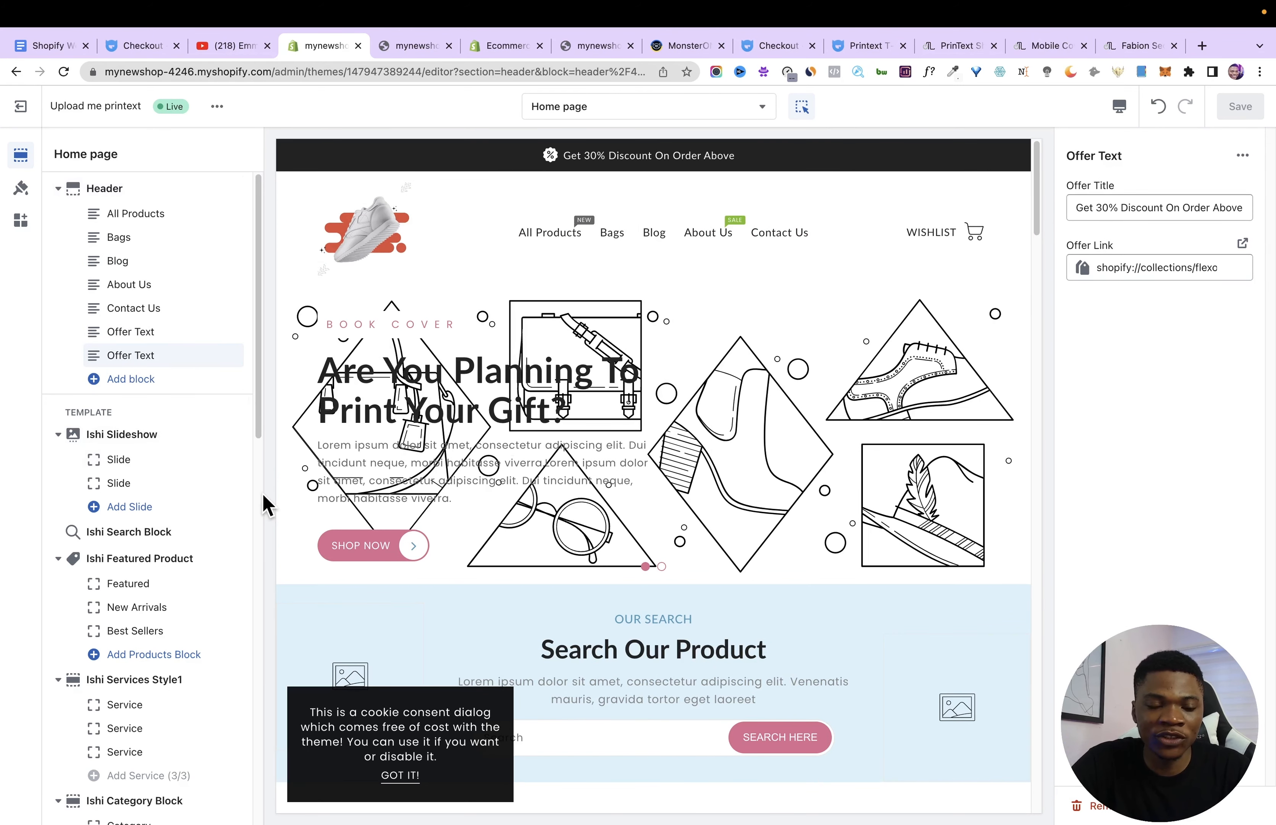
Set the first slideshow slide's desktop image to slider1 and save the theme.
left_click(117, 464)
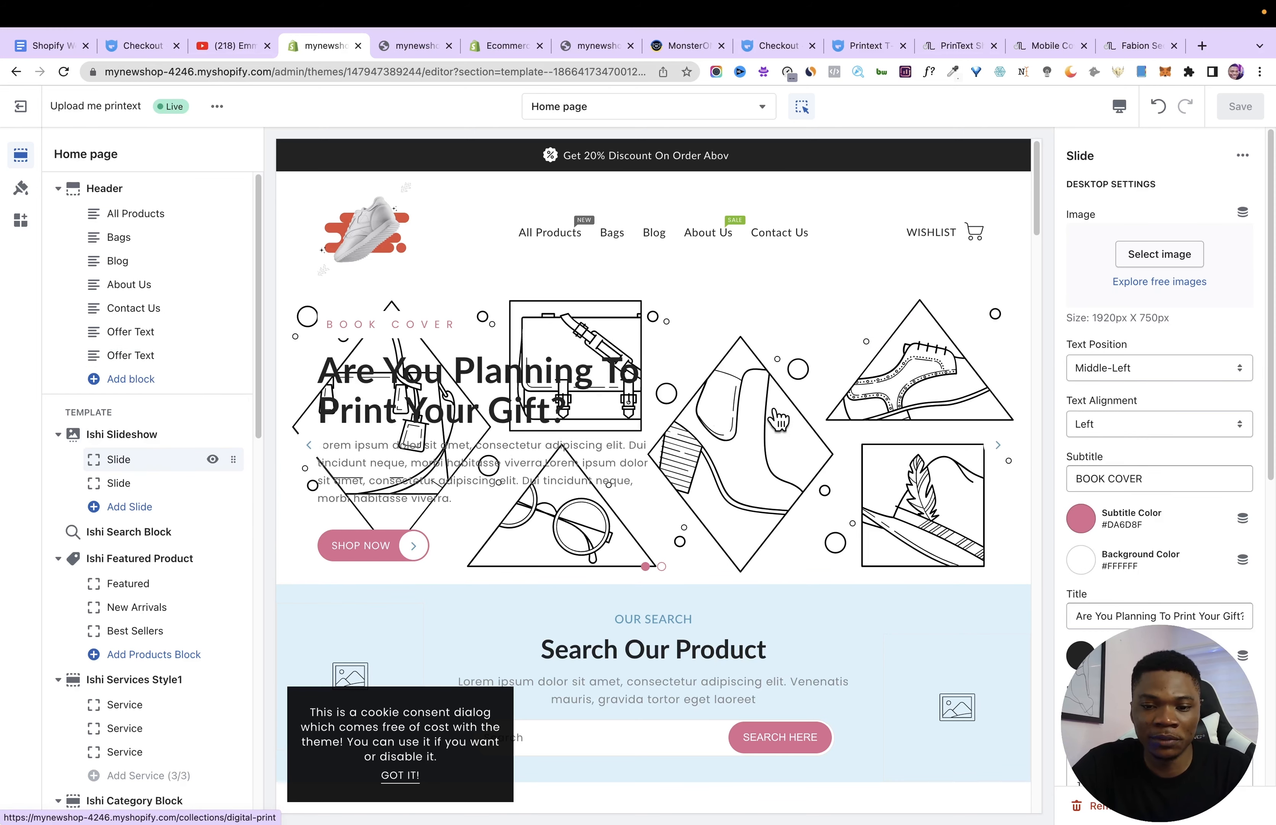
left_click(1171, 256)
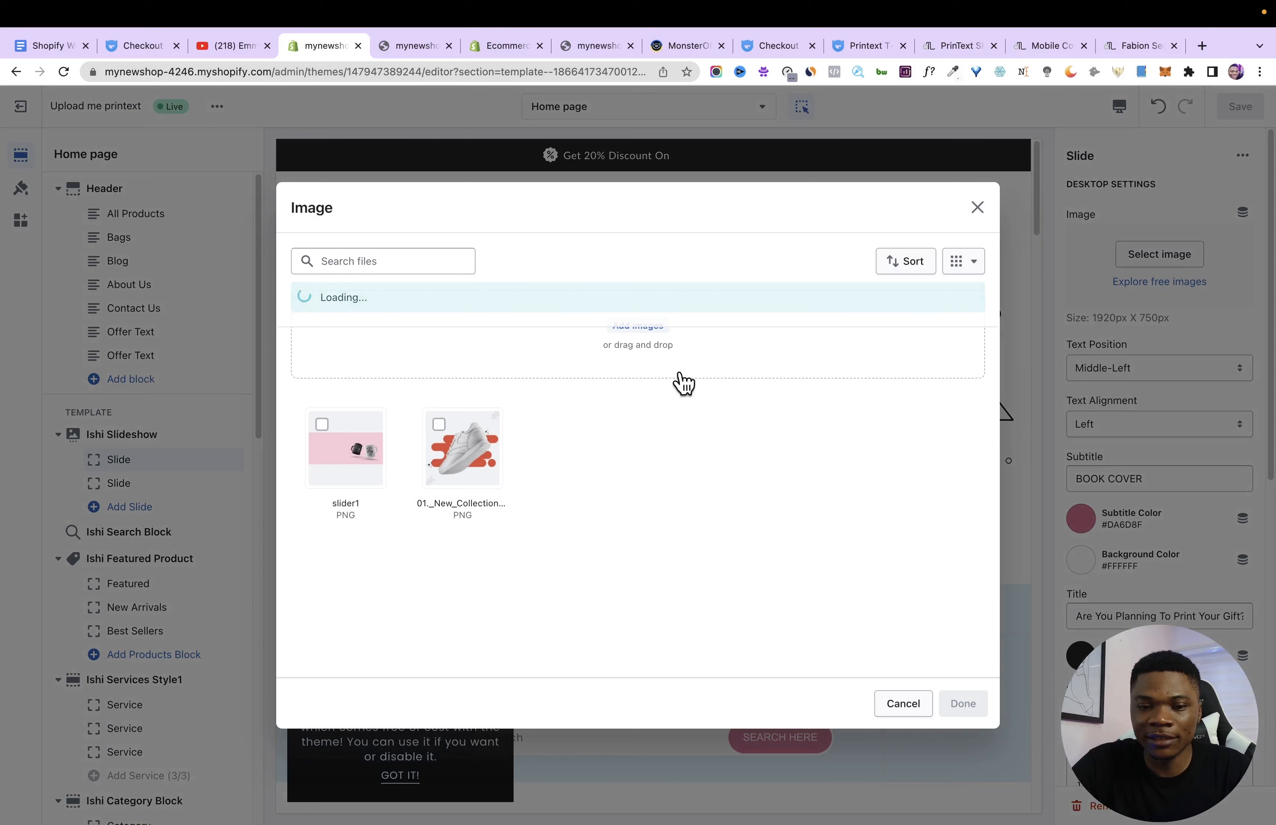
left_click(321, 425)
left_click(962, 703)
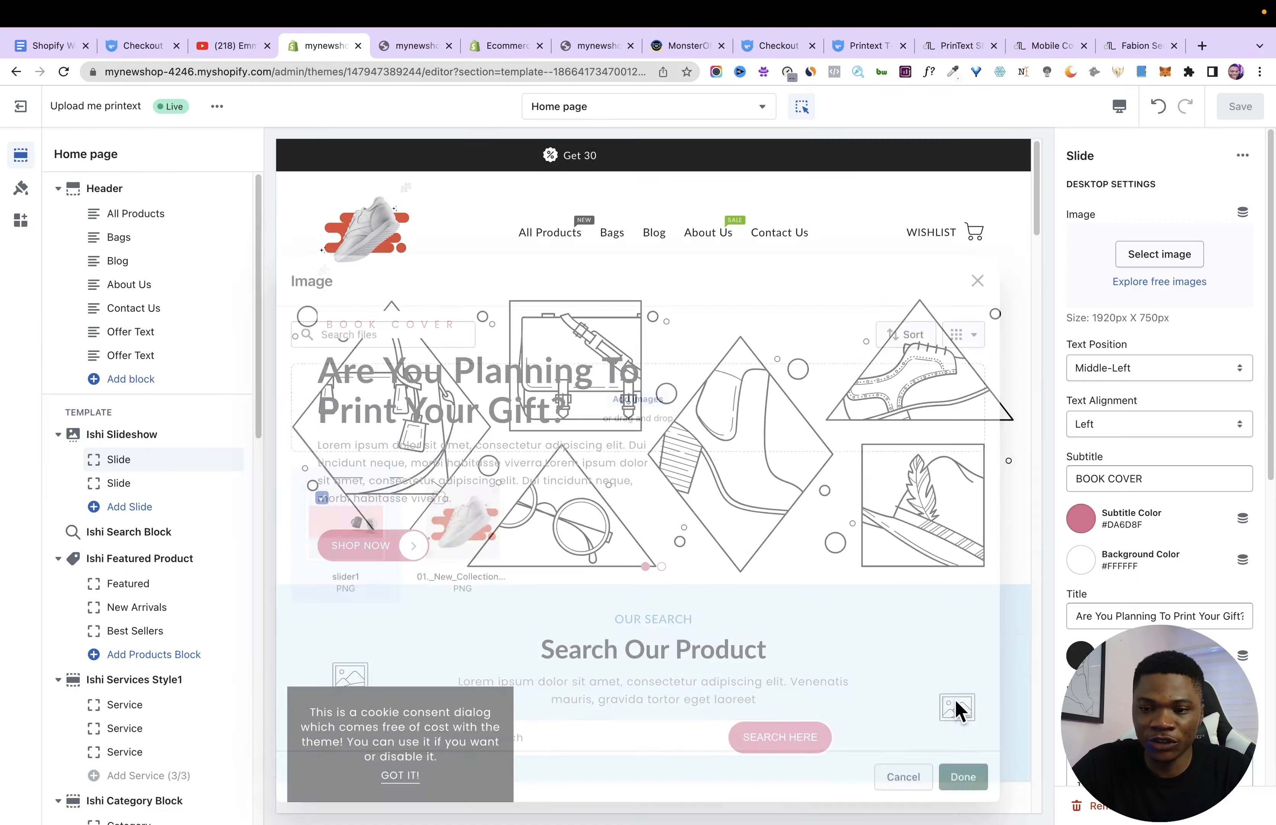
left_click(1240, 107)
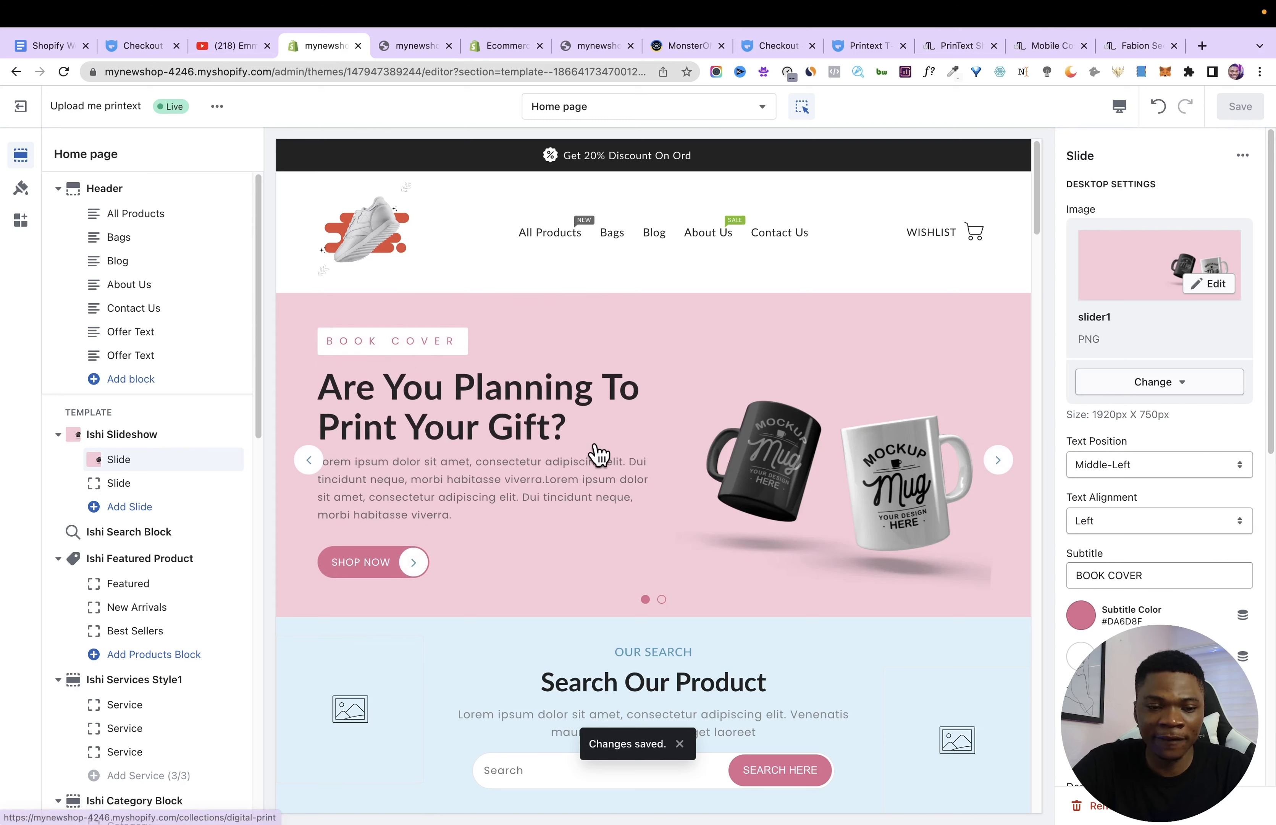
Replace the first slide's subtitle with PRINT ANYTHING.
left_click_drag(1267, 342, 1268, 478)
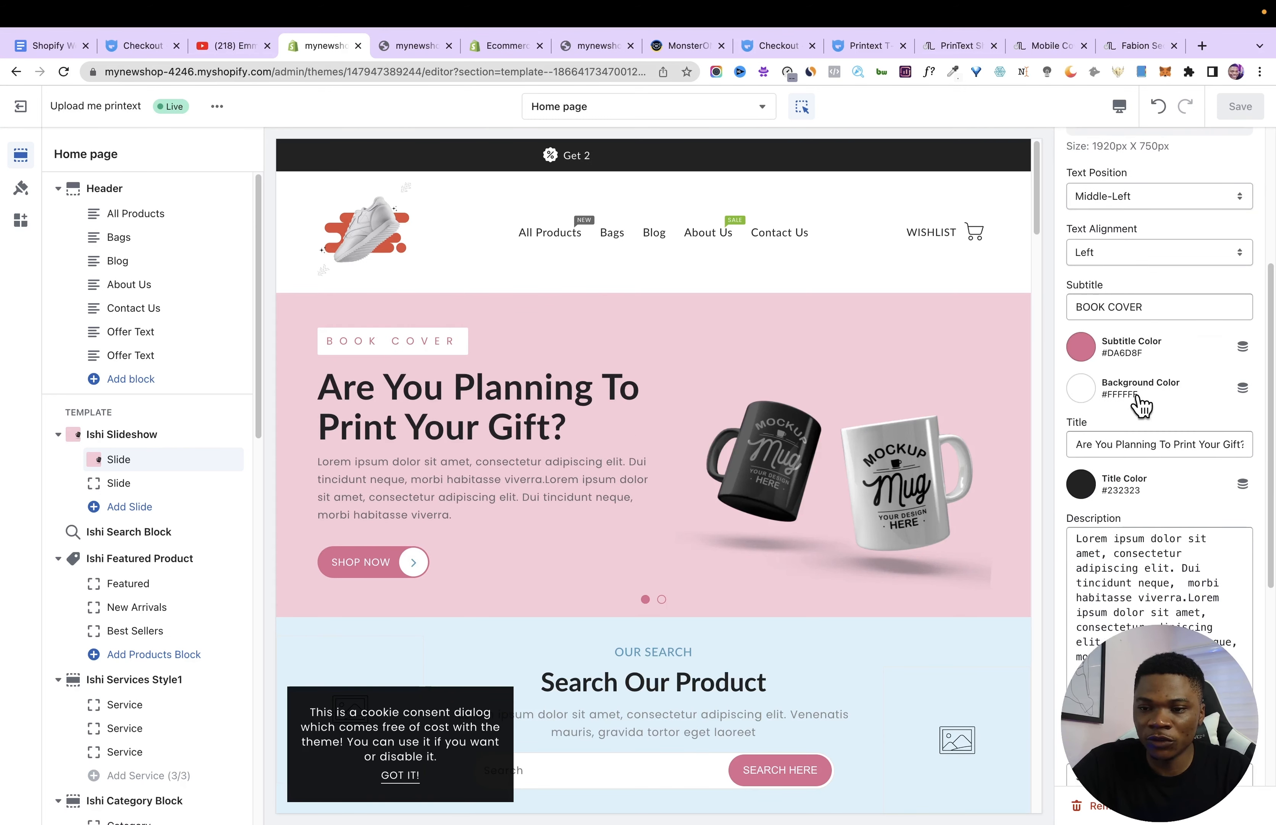
double_click(1128, 306)
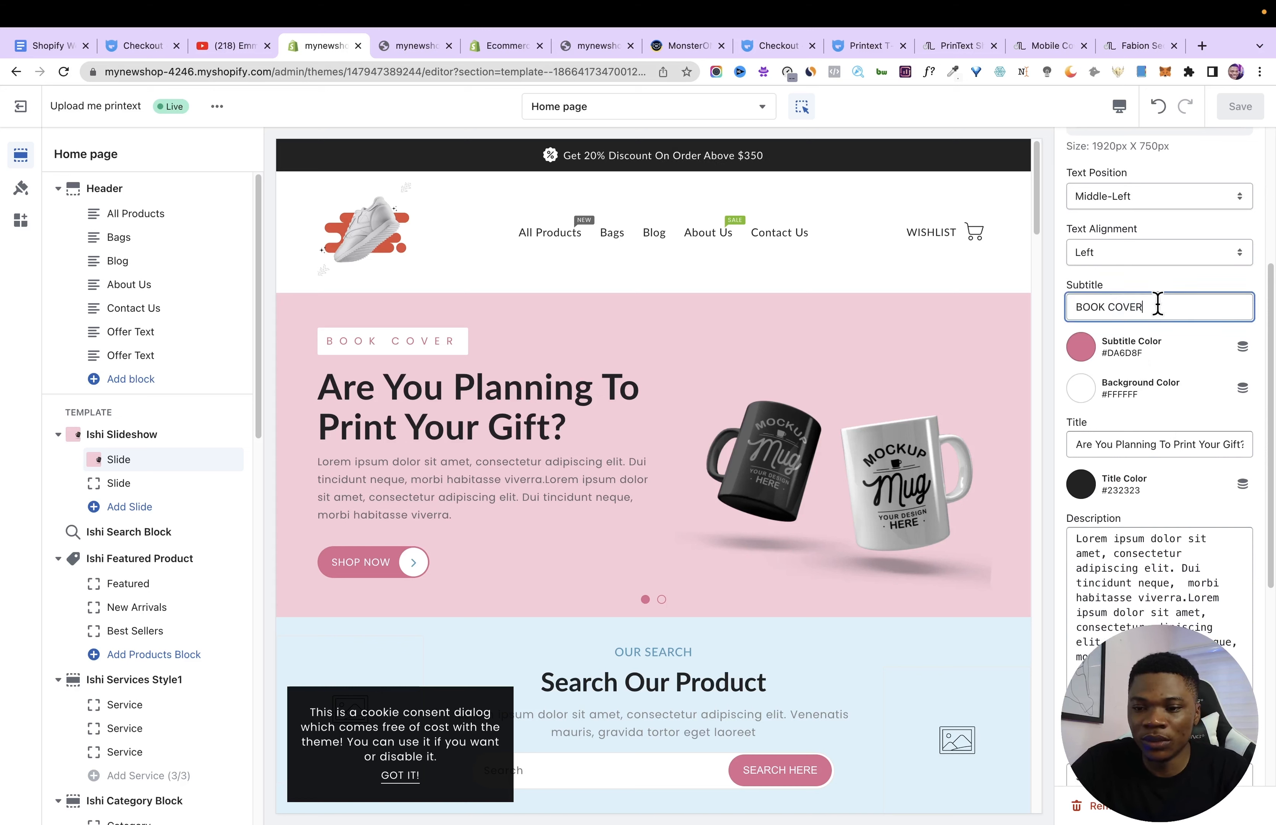
key("super+a")
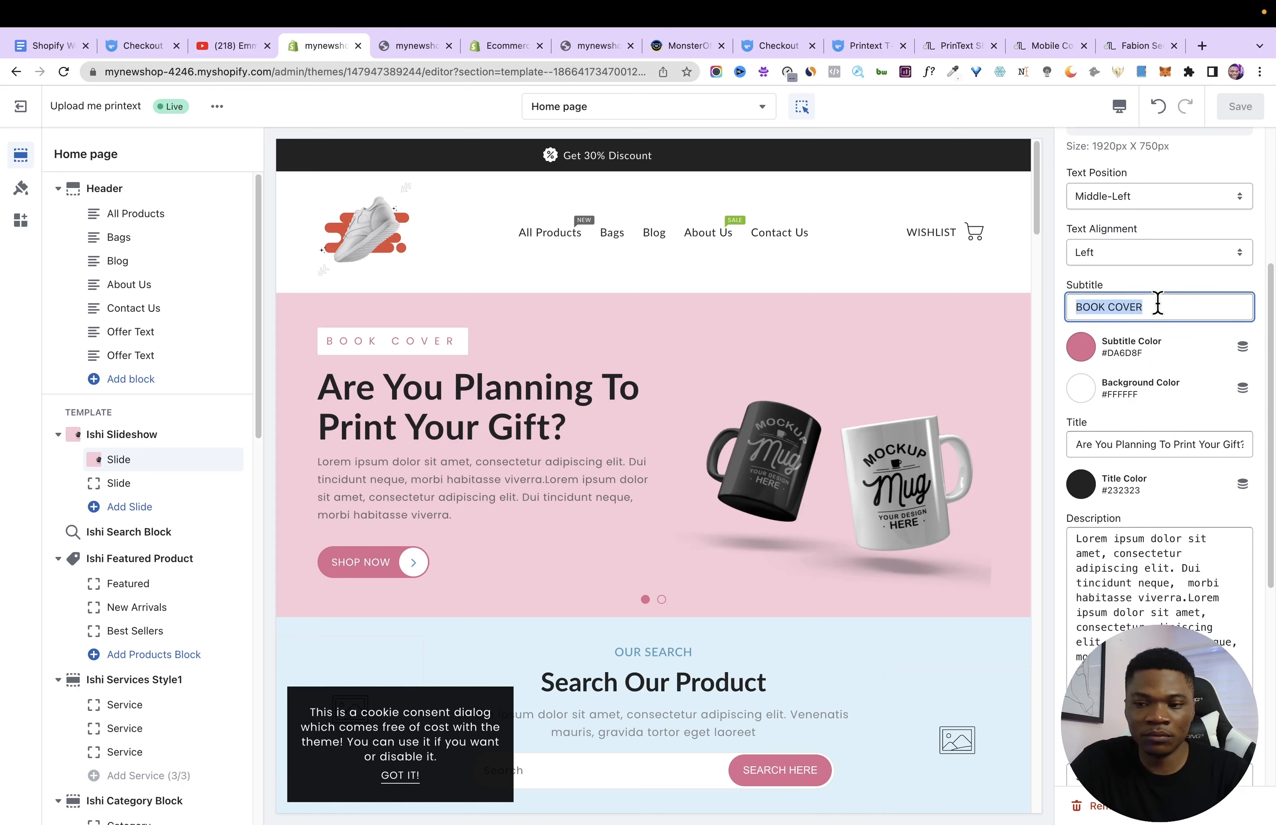
type("PRINT ANYTHING")
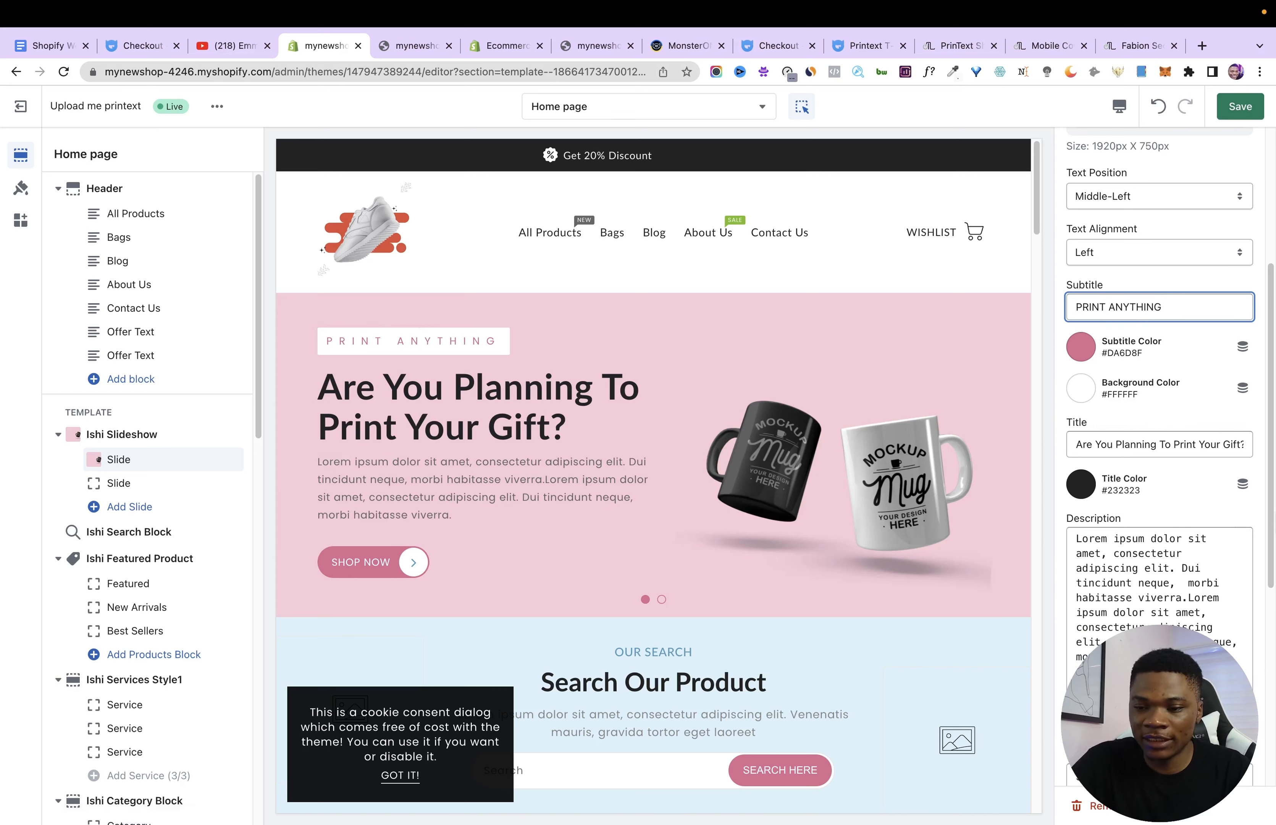
Set the first slide's description color to black, #000000.
left_click_drag(1272, 505, 1274, 605)
left_click(1184, 540)
left_click(1184, 539)
left_click(1082, 533)
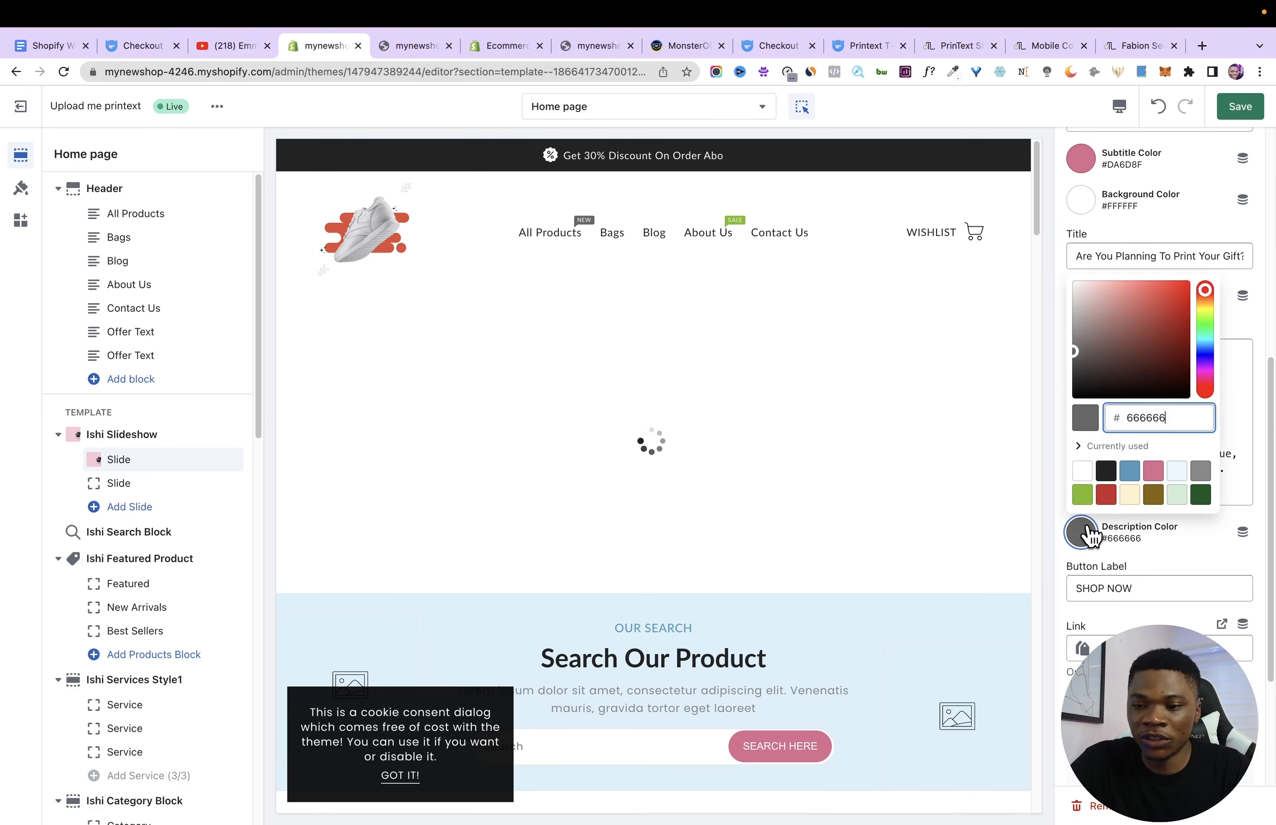
left_click_drag(1077, 370, 1078, 437)
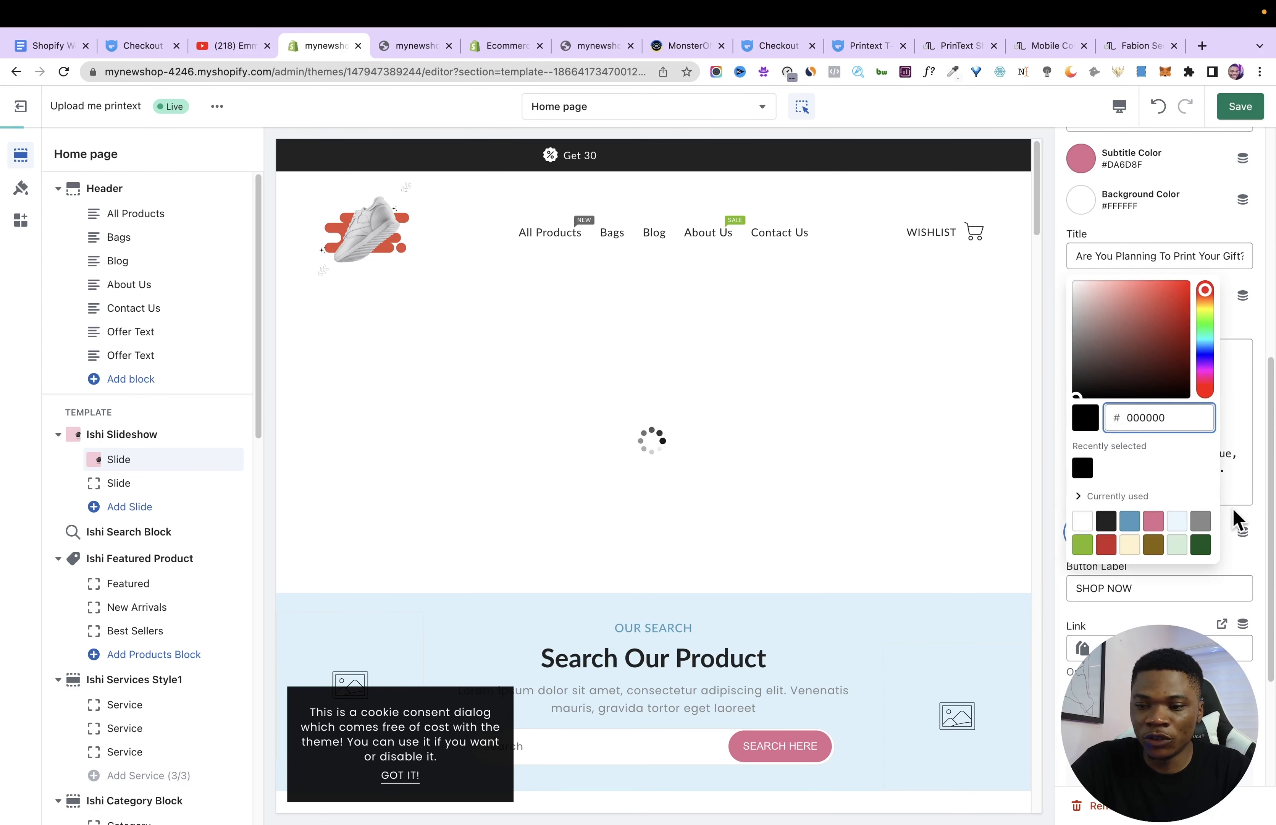
left_click(1270, 523)
Link the first slide's SHOP NOW button to All products.
scroll(1270, 523, "down", 1)
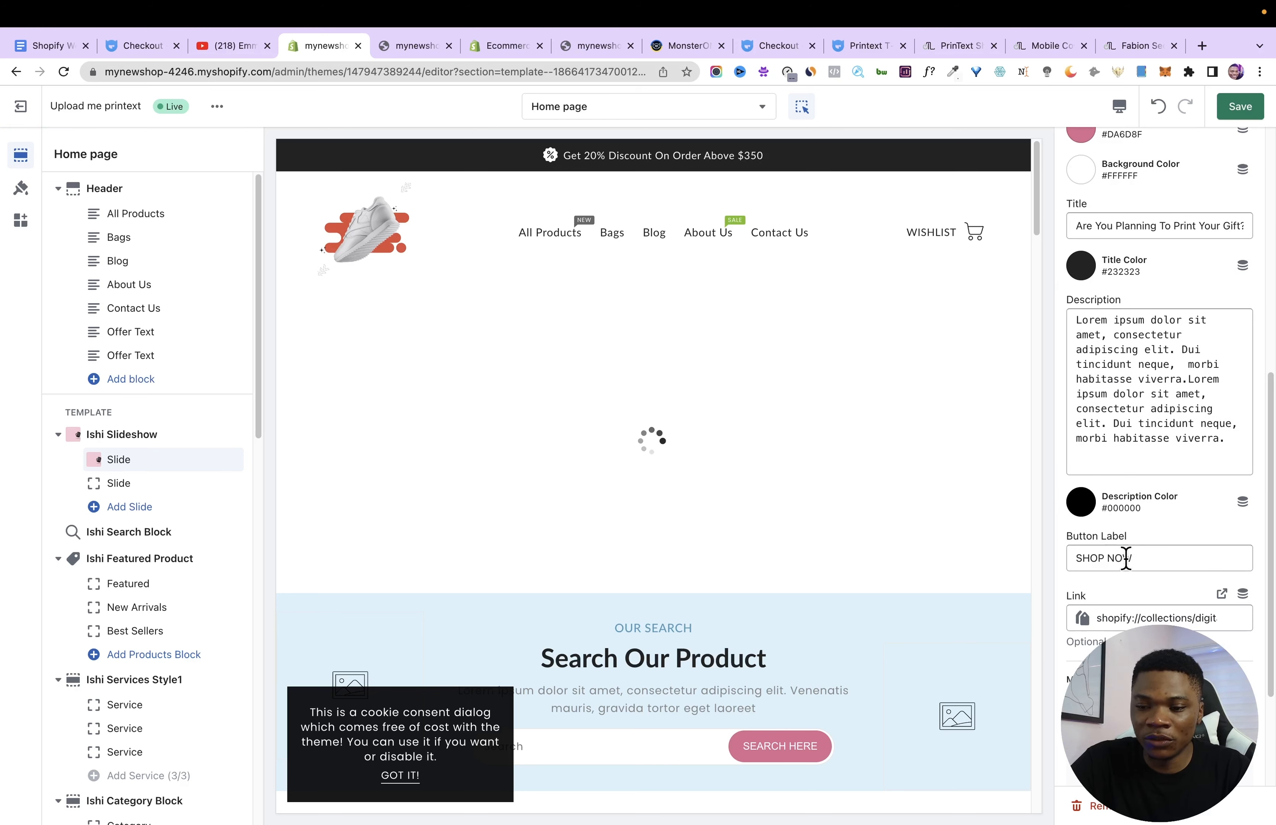
left_click(1130, 618)
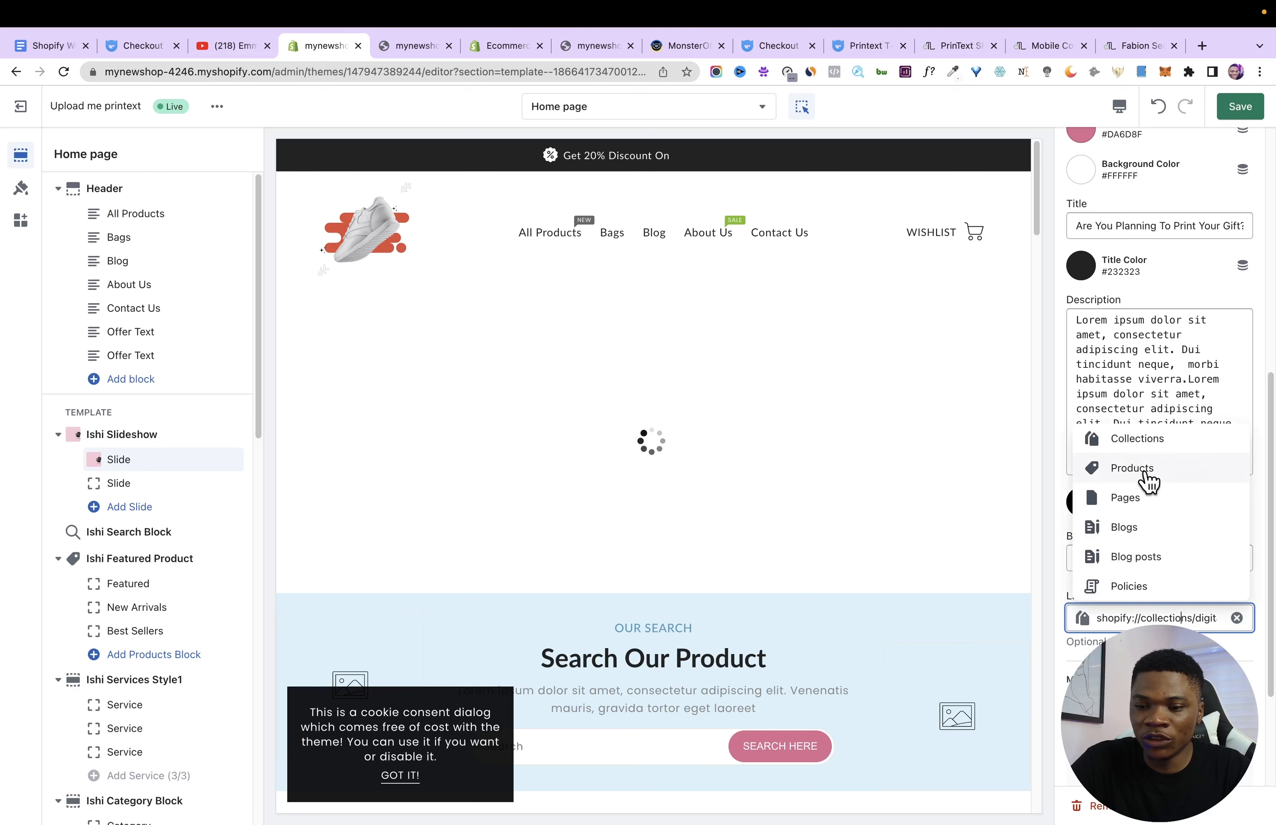
left_click(1147, 482)
left_click(1138, 499)
Use slider1 as the first slide's image in the mobile settings and save the theme.
scroll(1274, 644, "down", 5)
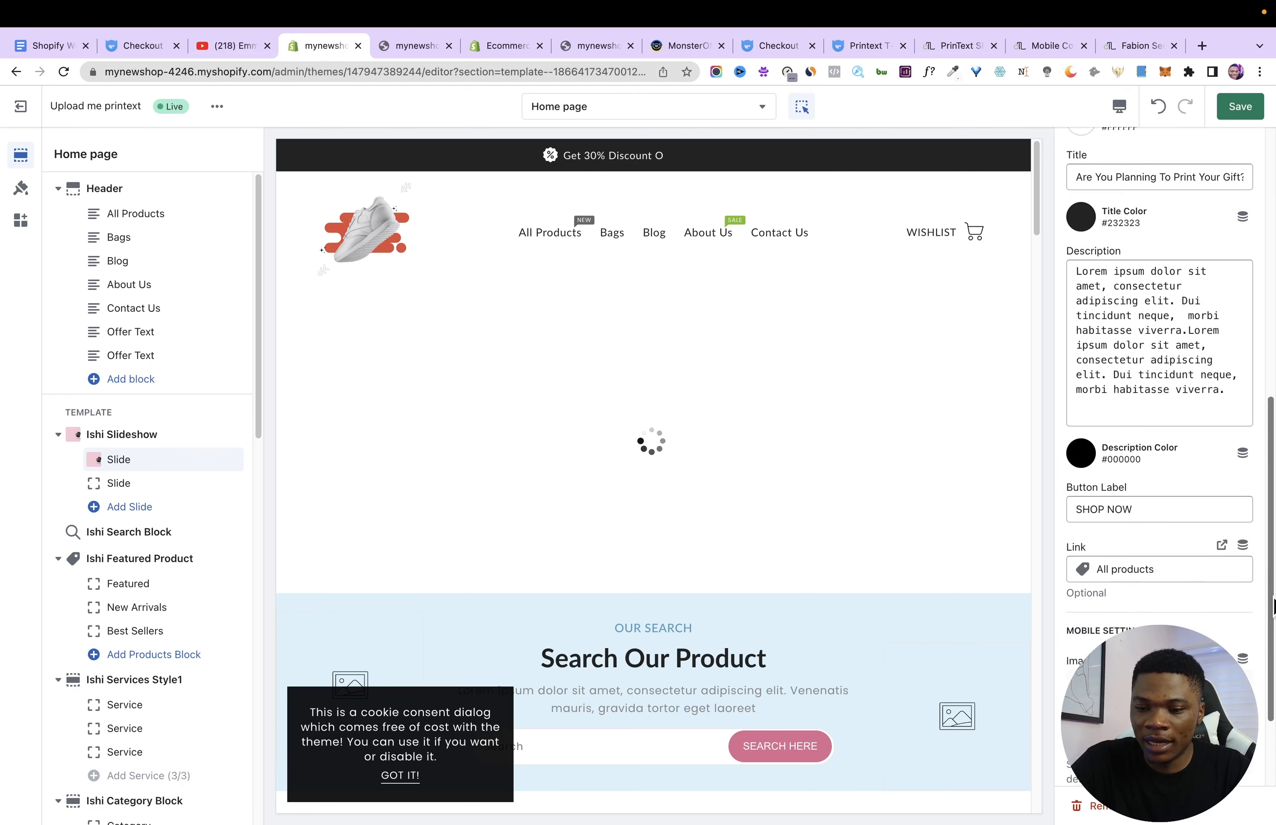
scroll(1271, 638, "down", 1)
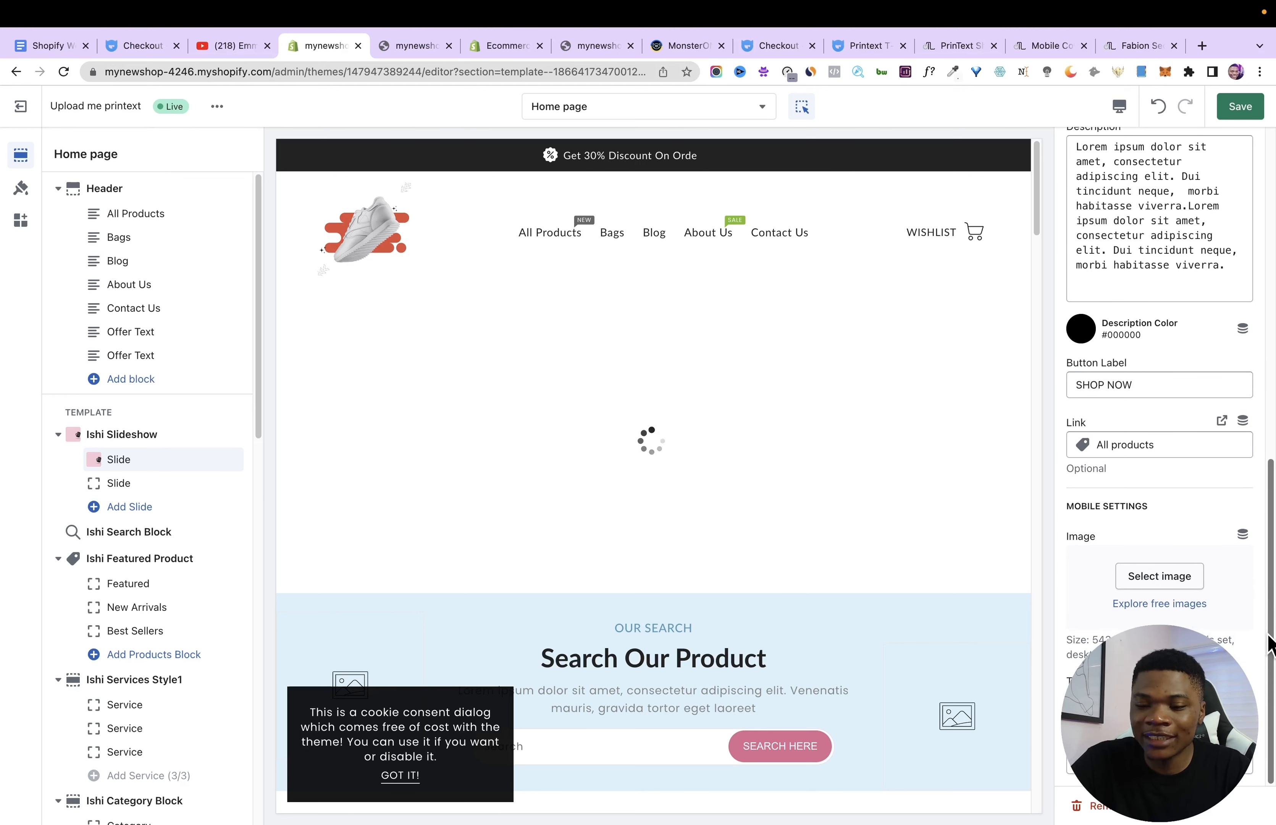
left_click(1168, 576)
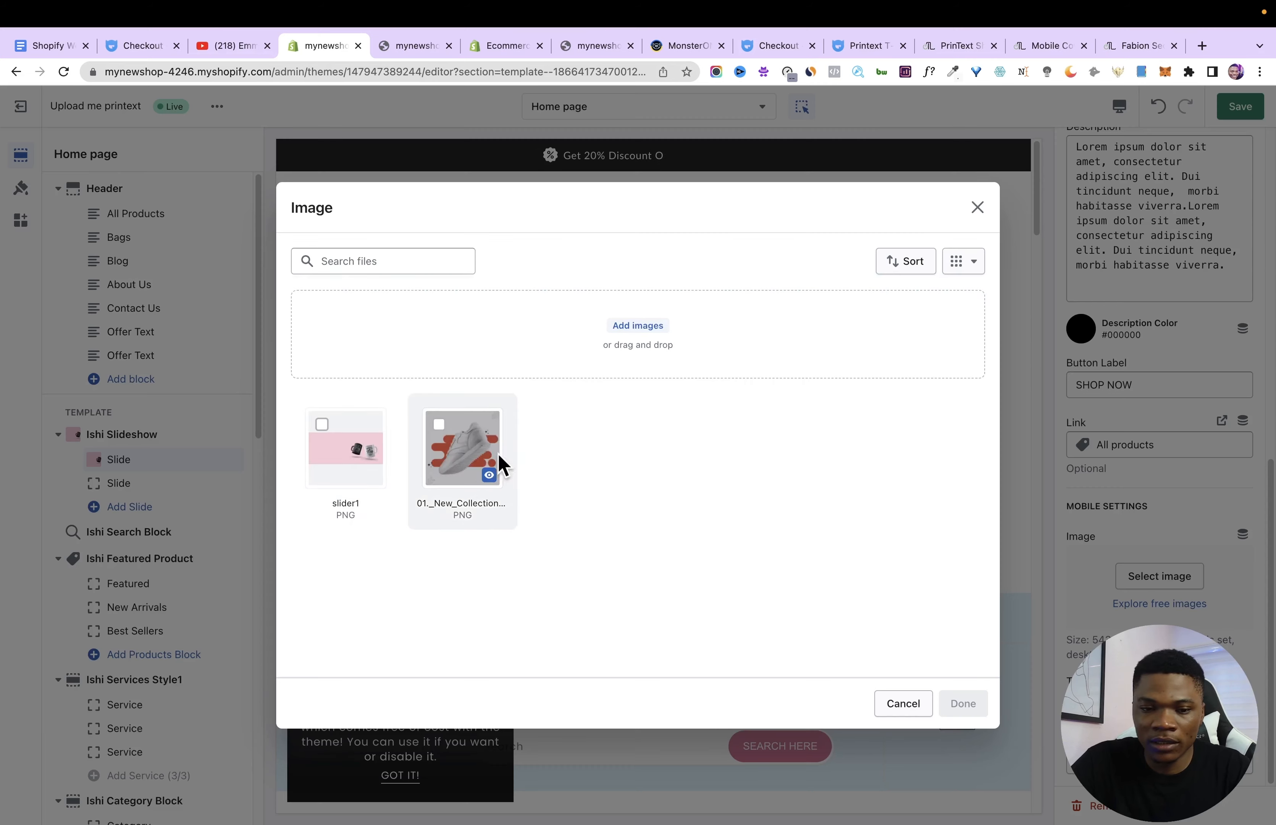
left_click(322, 429)
left_click(946, 701)
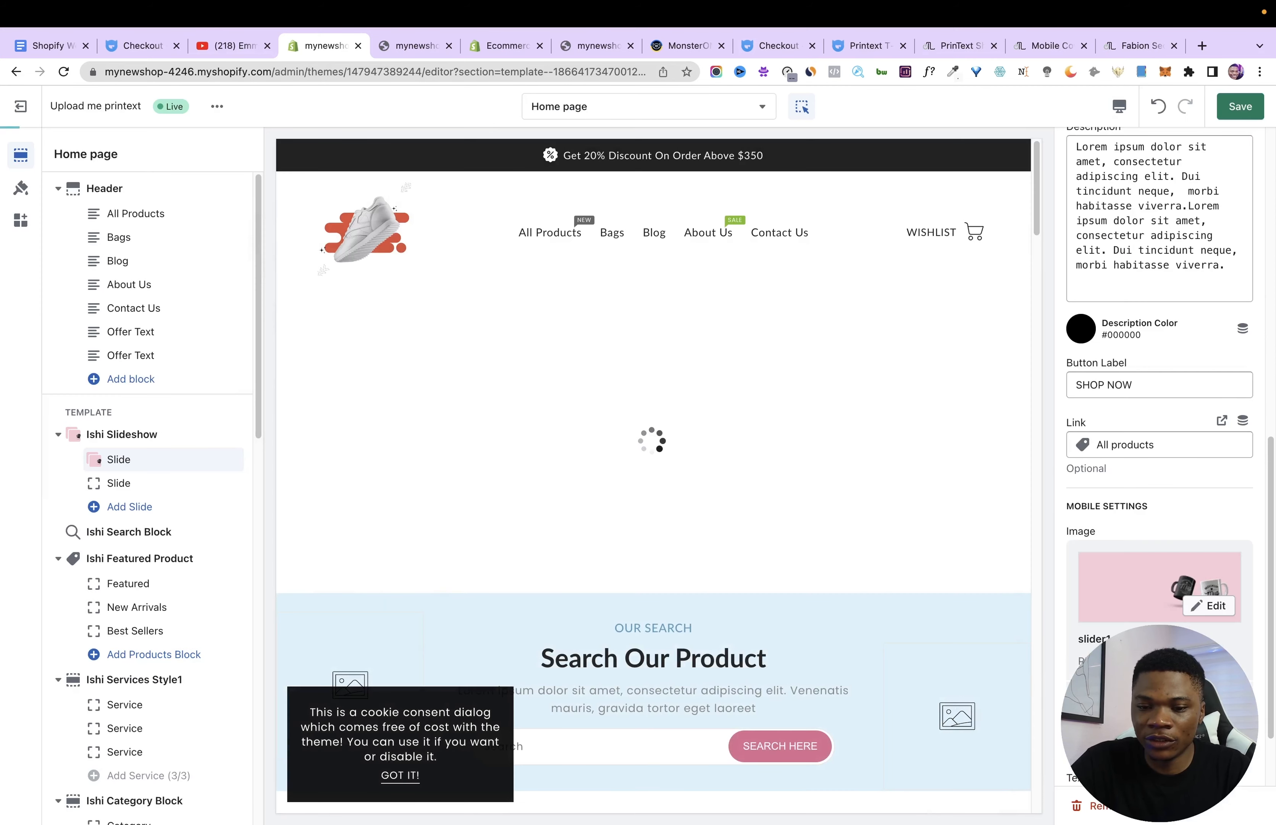
left_click(1240, 110)
Upload slider2.png as the second slideshow slide's desktop image and save the theme.
left_click(949, 539)
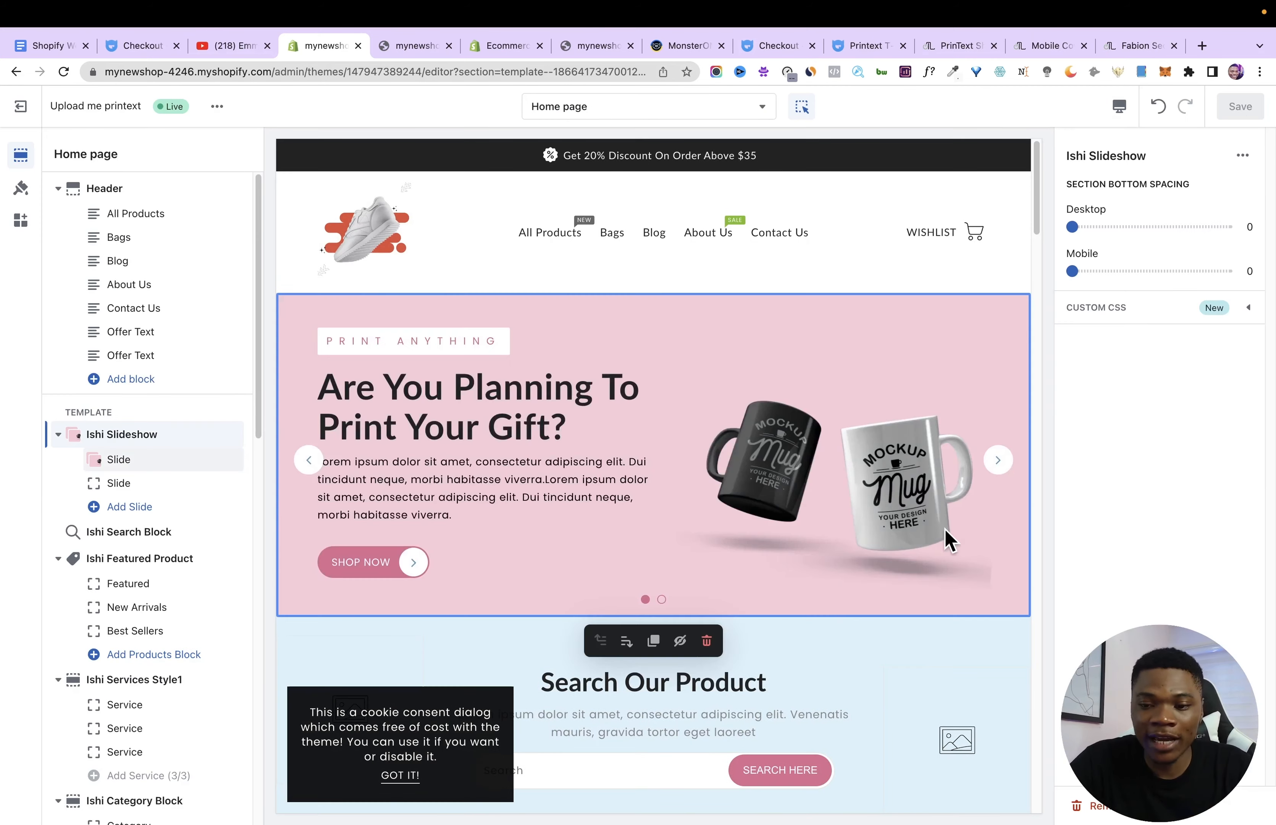
left_click(997, 460)
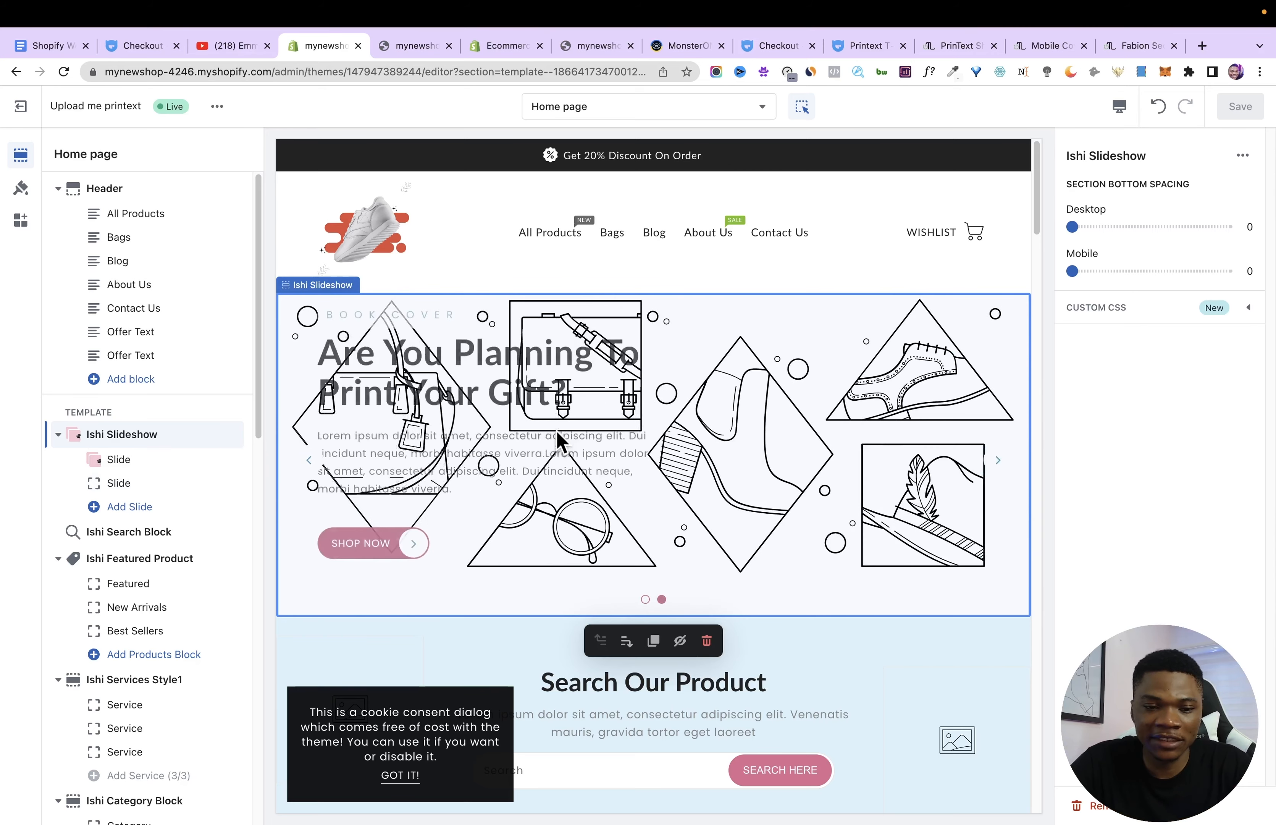
left_click(112, 484)
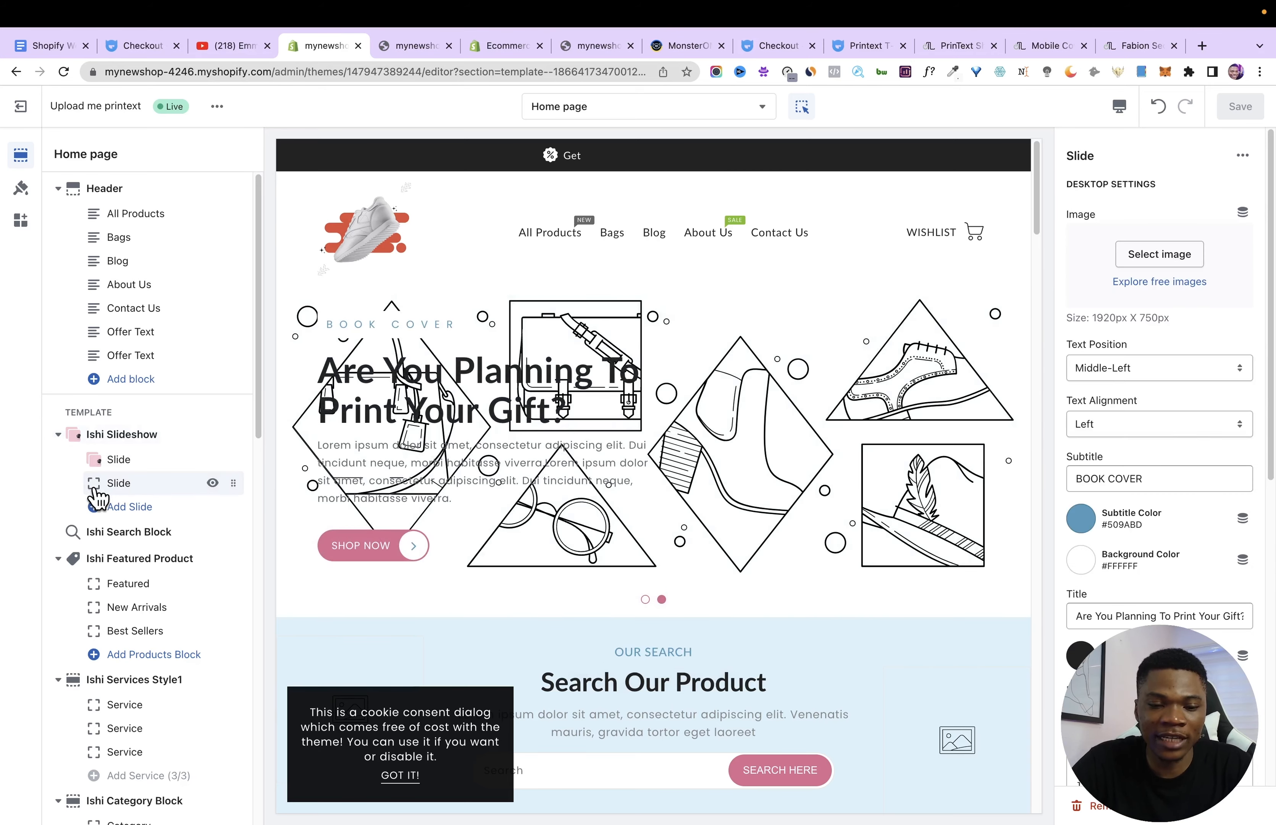
left_click(1152, 254)
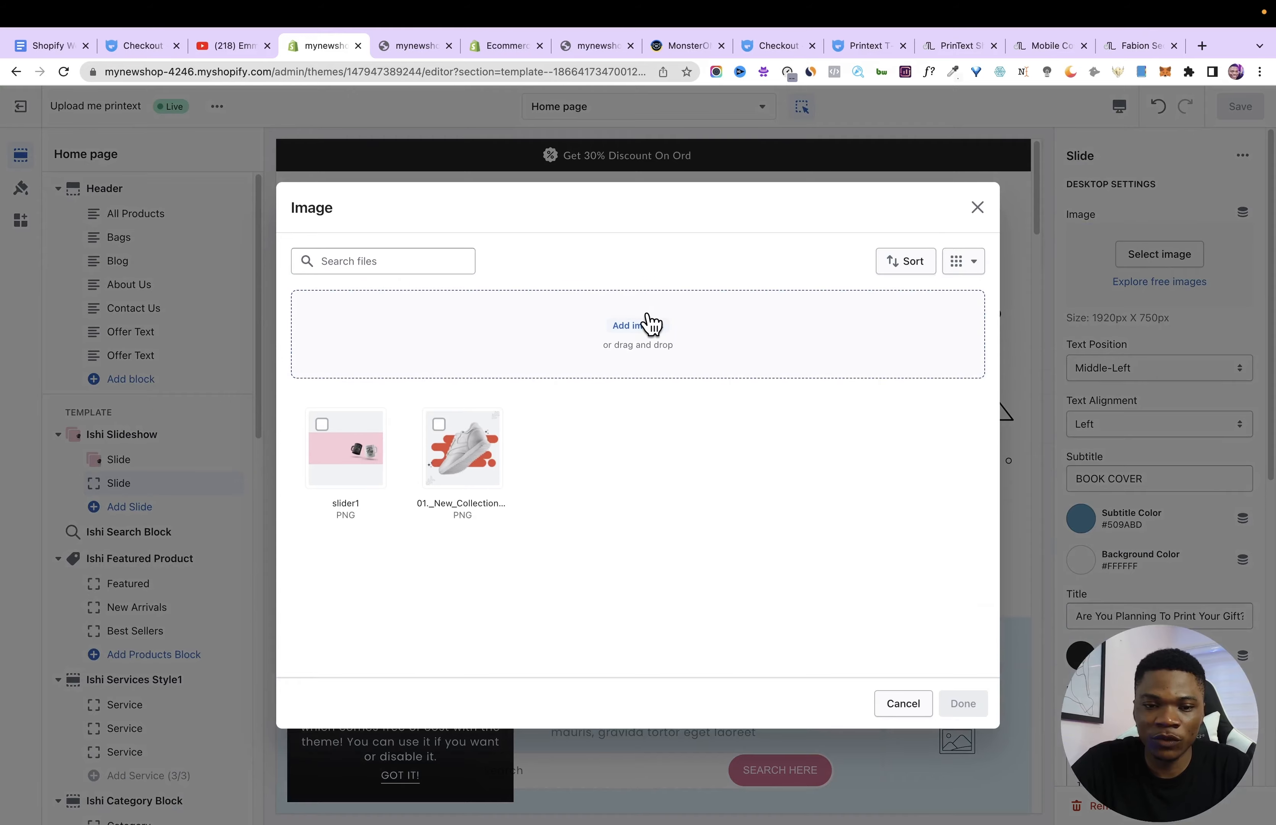
left_click(651, 324)
double_click(278, 408)
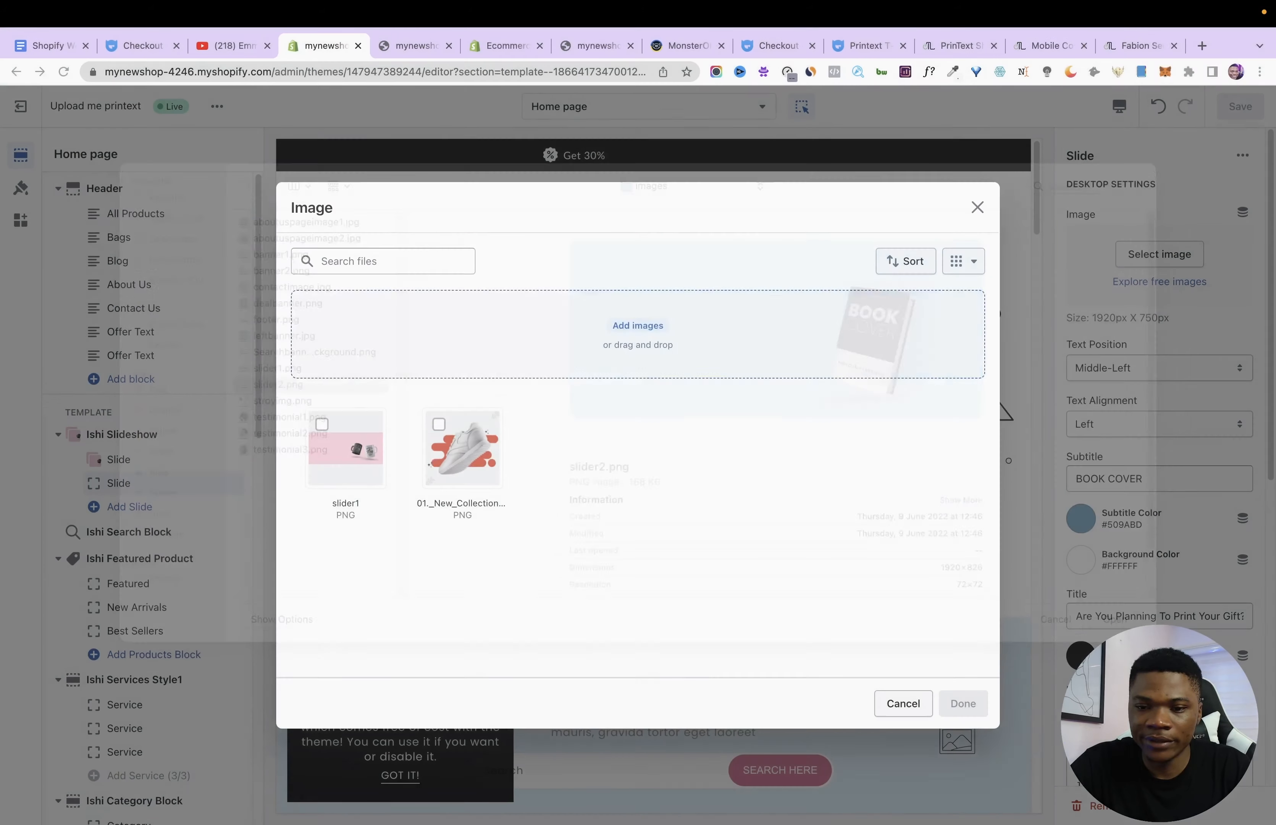
left_click(964, 703)
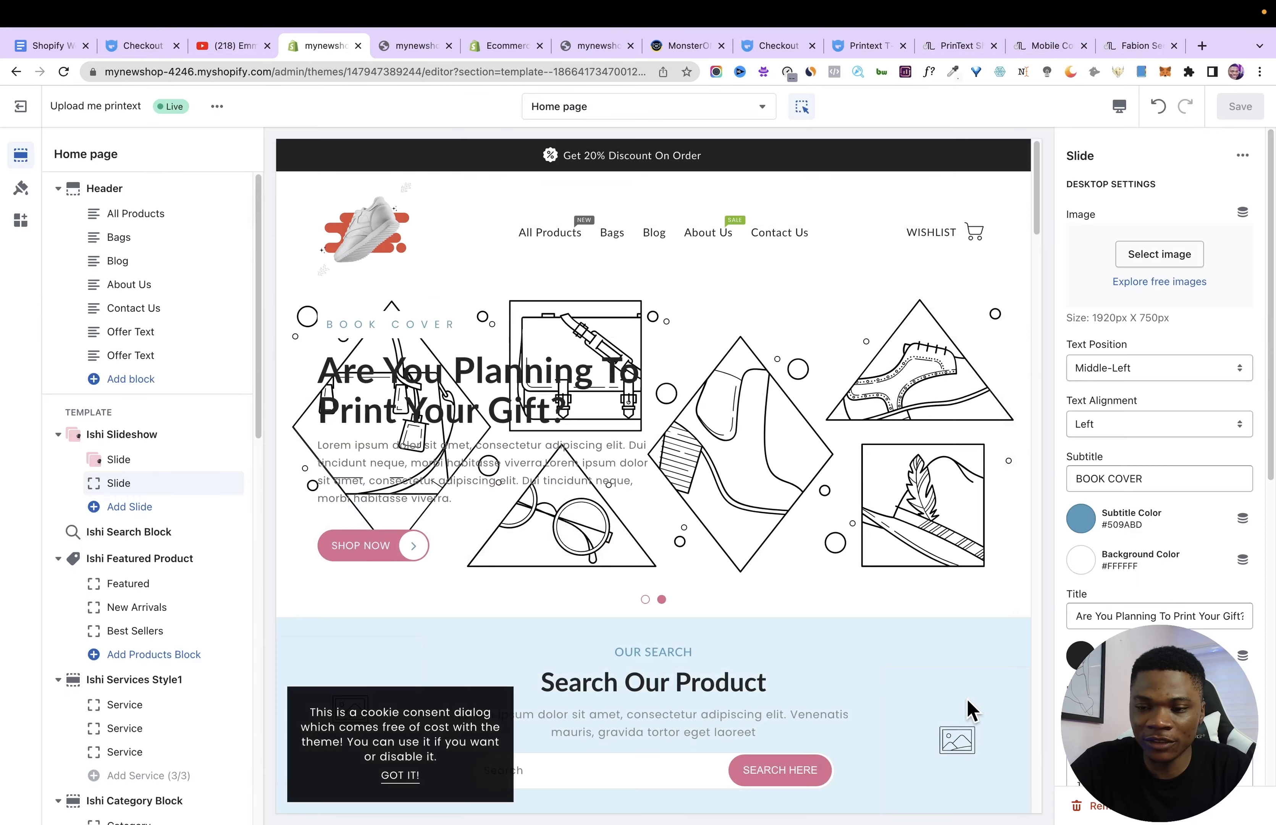
left_click(1243, 110)
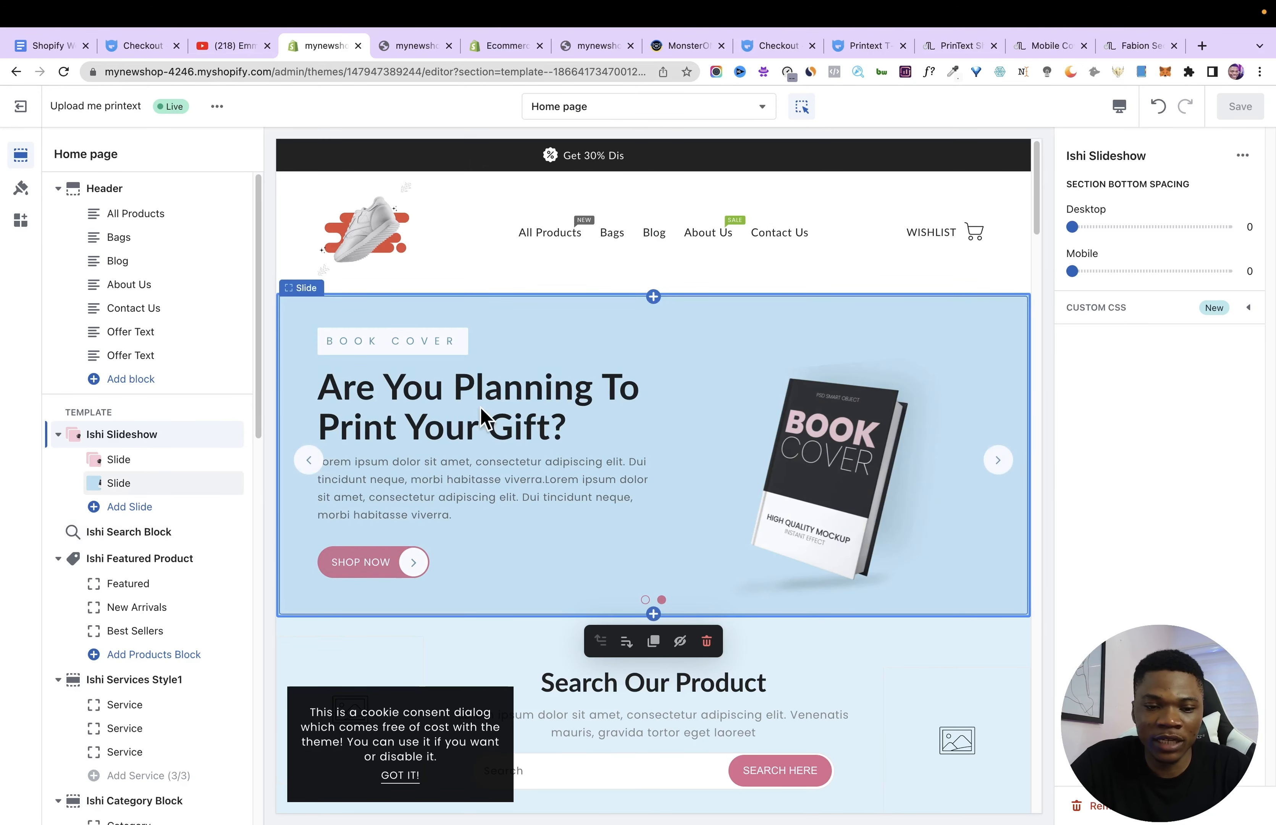
Clear the sub title of the Ishi Search Block section.
left_click_drag(262, 398, 261, 451)
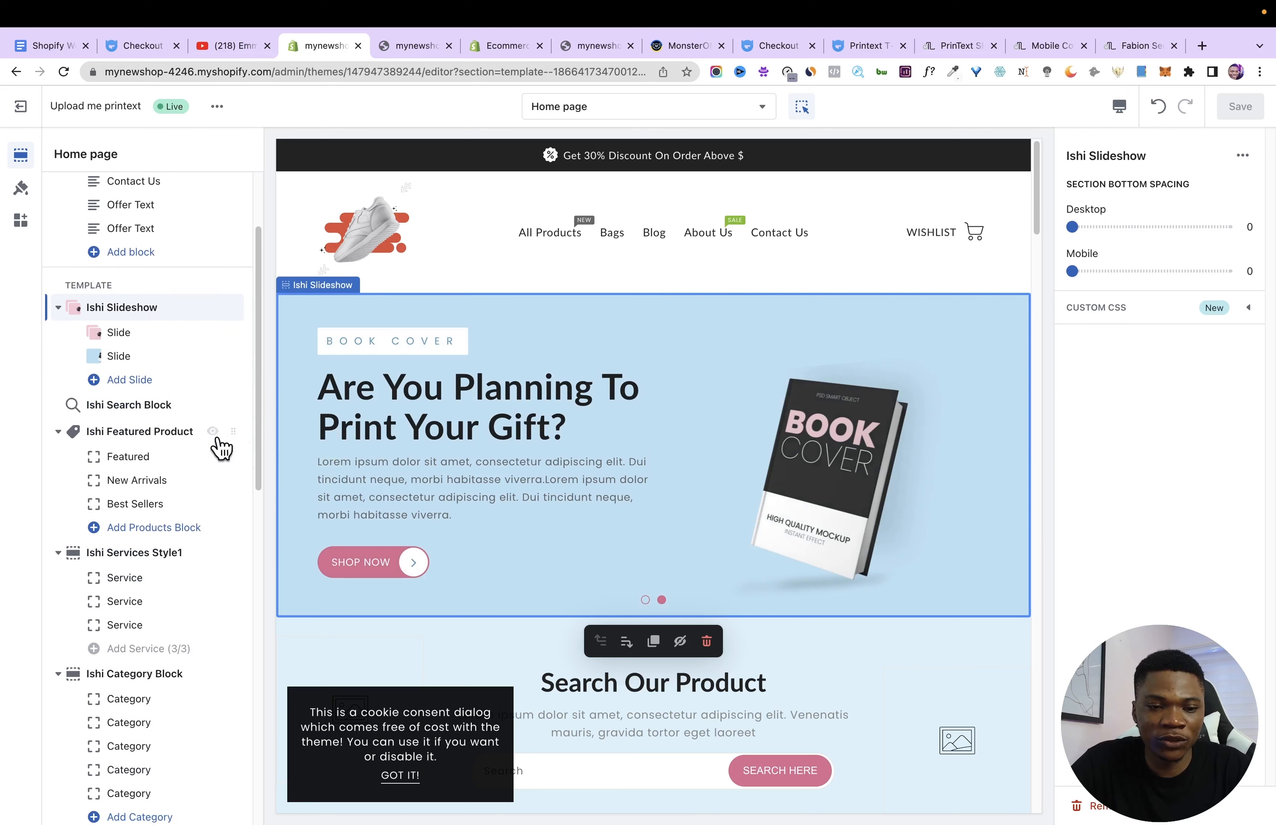
left_click(143, 408)
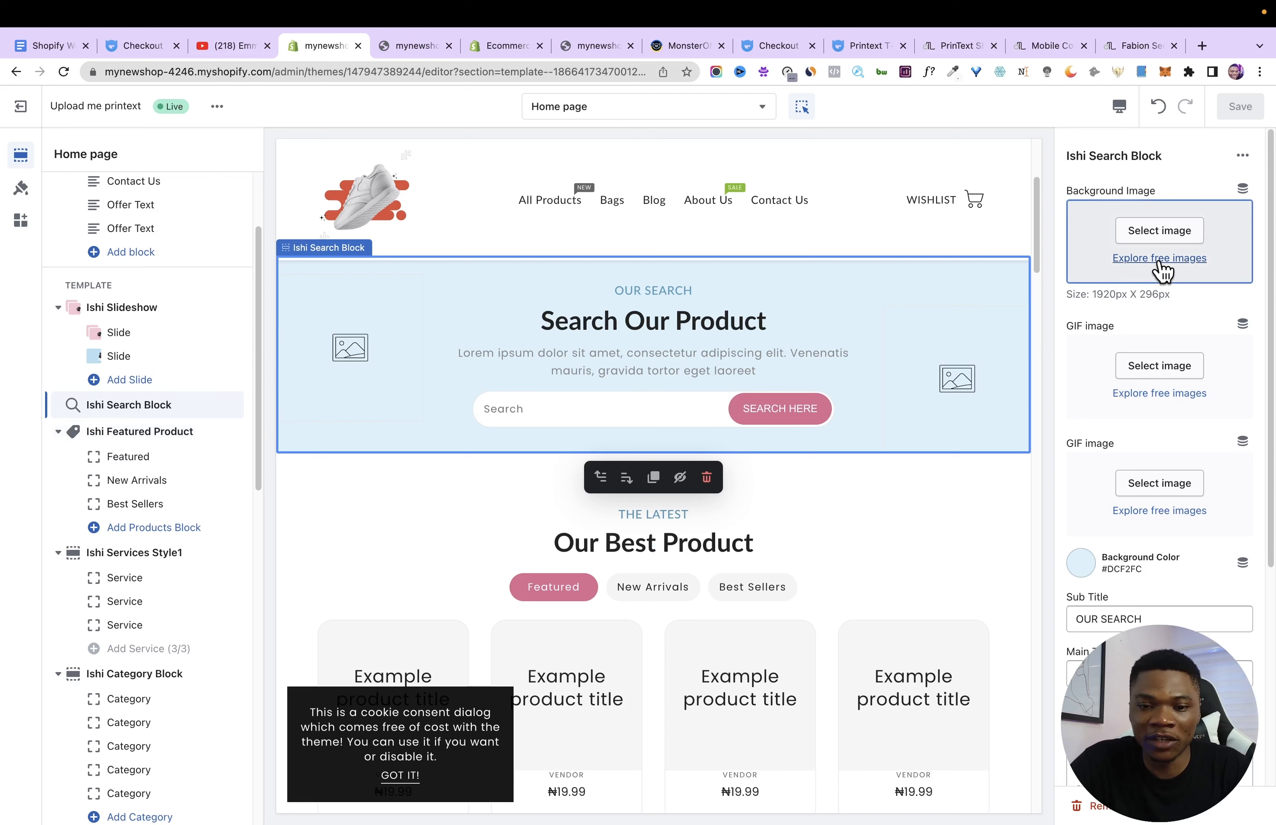
scroll(1077, 483, "down", 3)
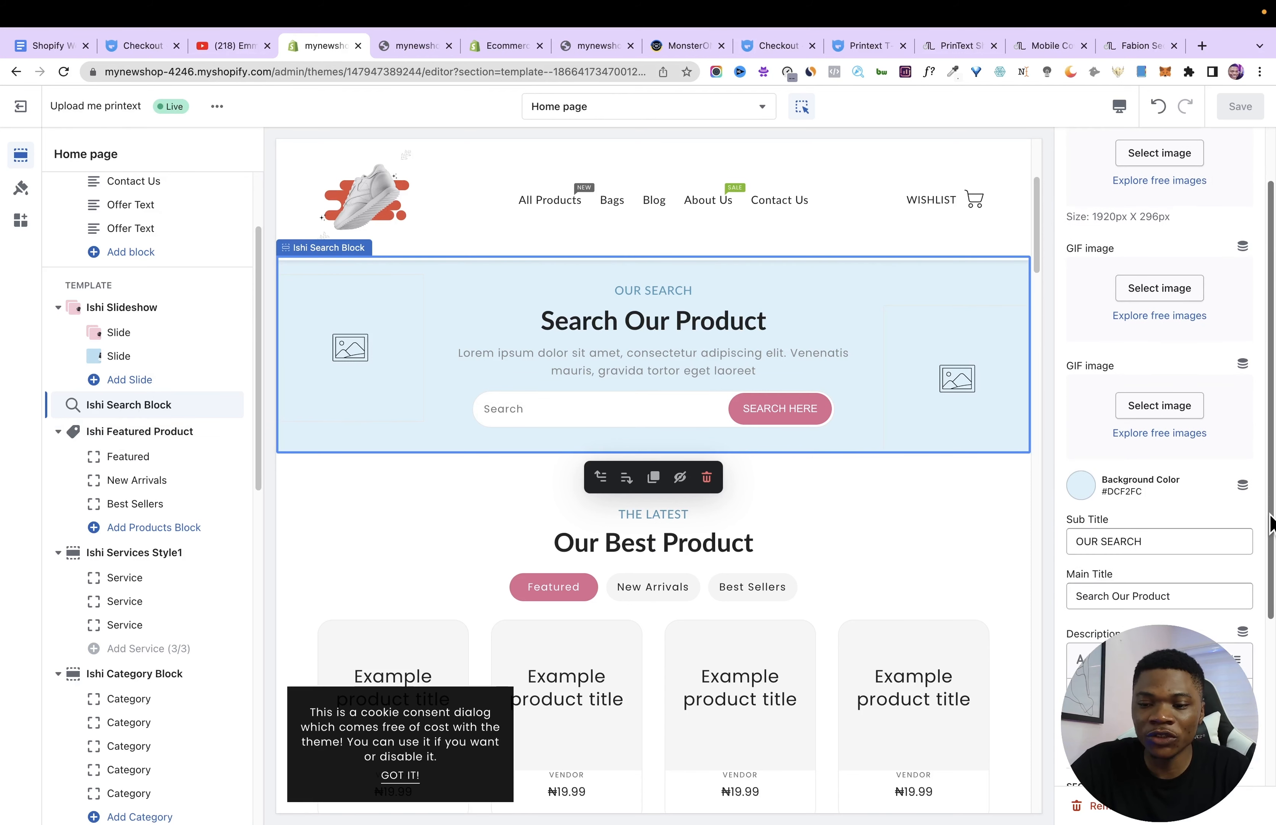
double_click(1132, 541)
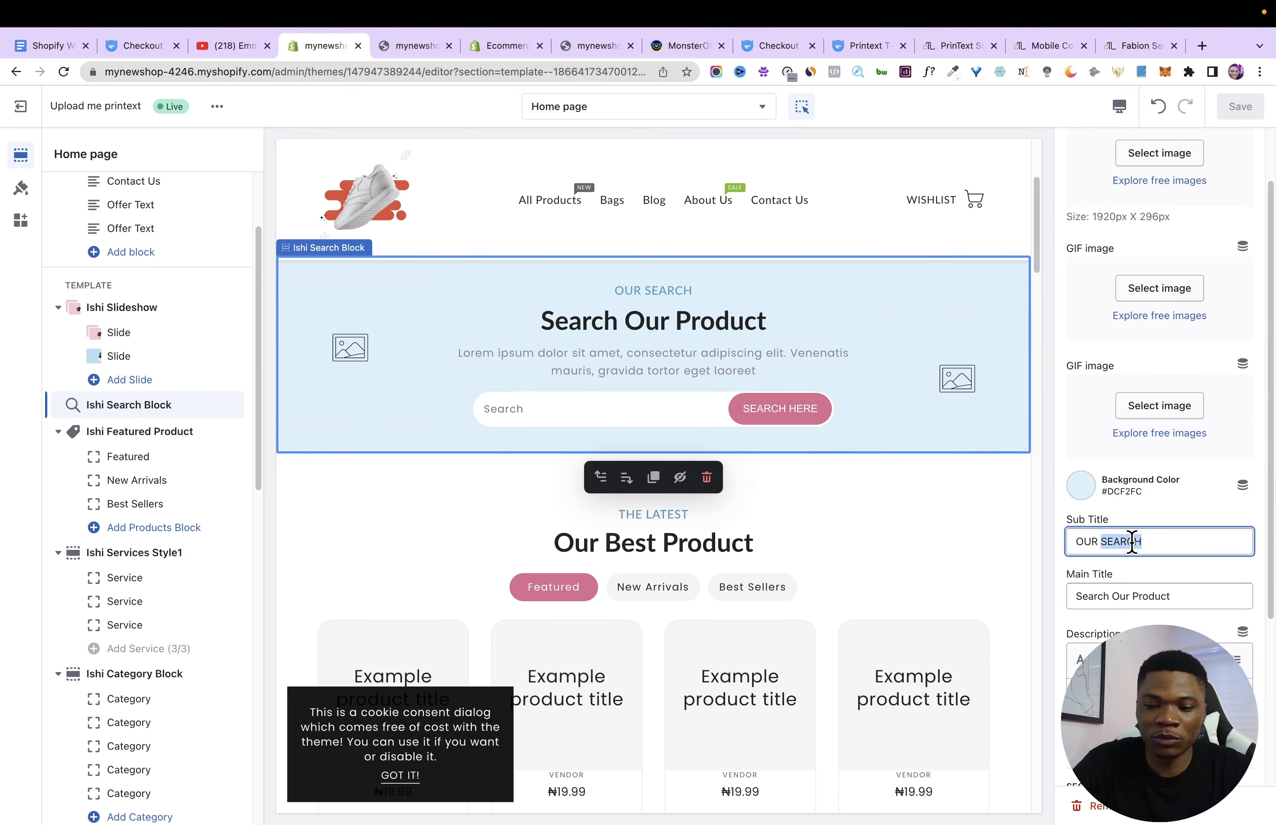
key("super+a")
key("BackSpace")
Change the search block's main title to Search Our ProductS and save the theme.
left_click(1179, 596)
type("S")
scroll(1272, 573, "down", 5)
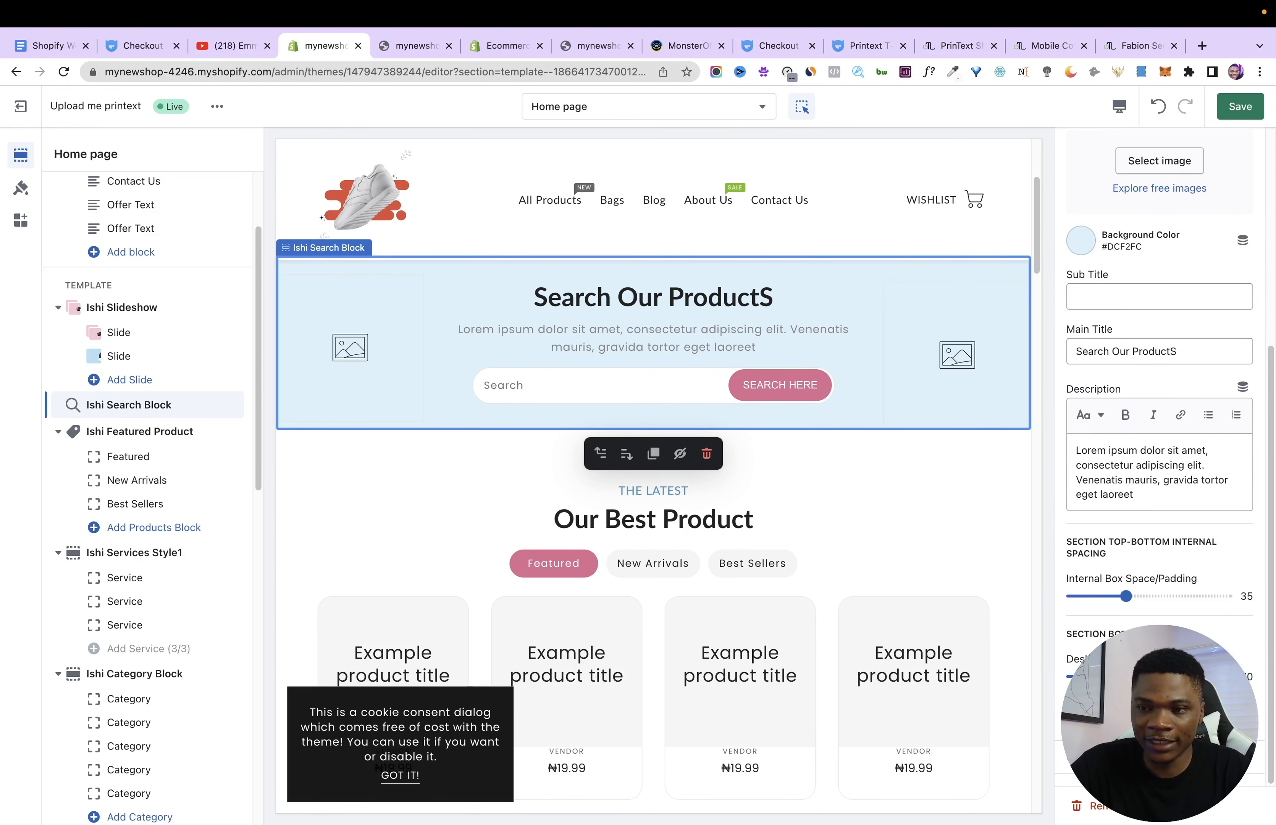
left_click(1238, 114)
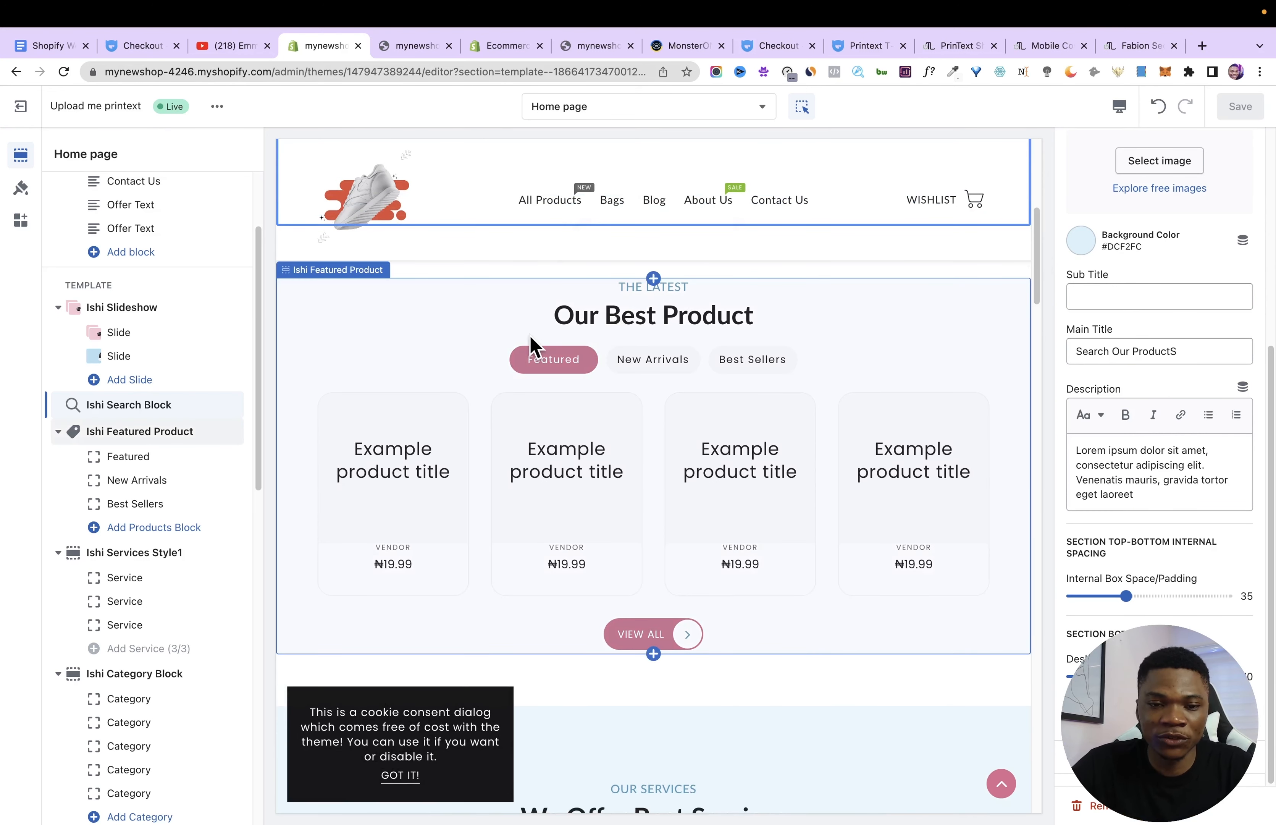
Clear the sub title of the Ishi Featured Product section and change its main title to Our Best Products.
left_click(137, 432)
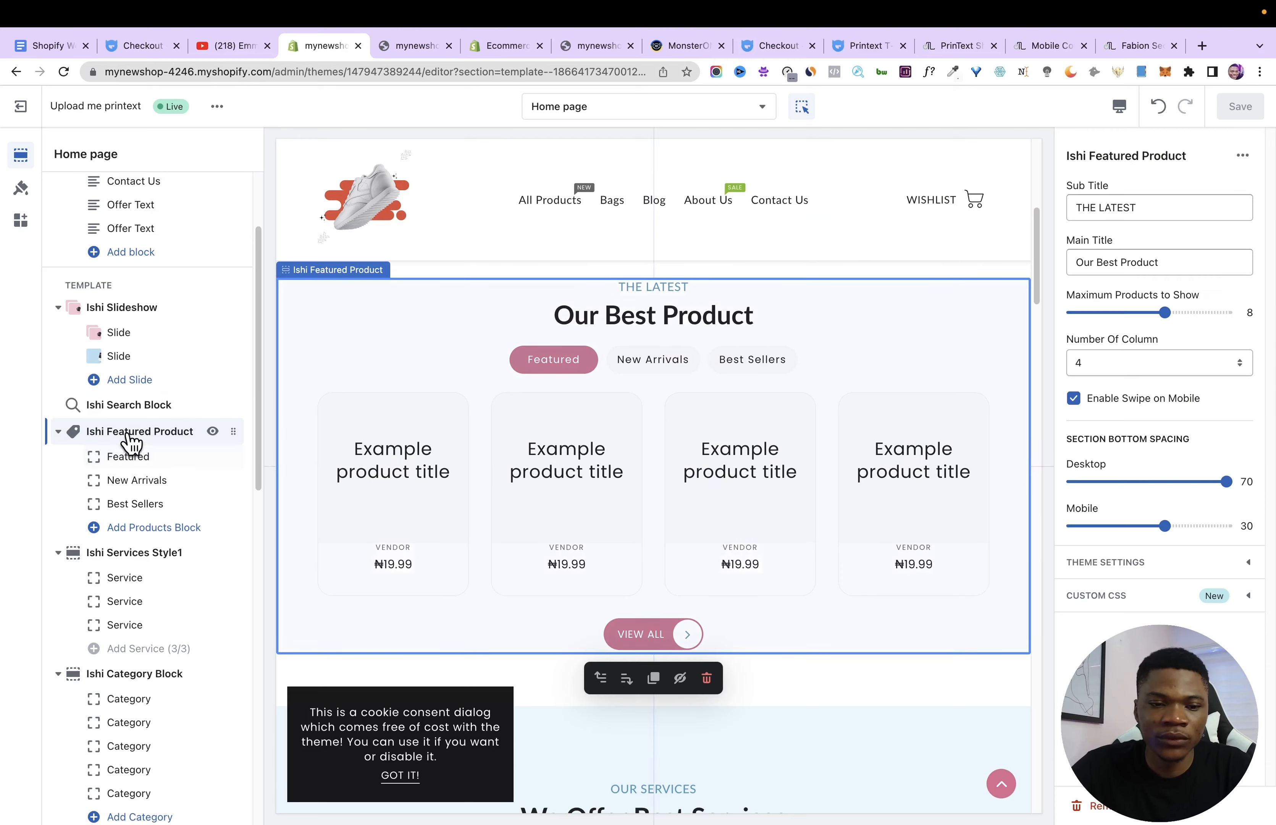
double_click(1115, 208)
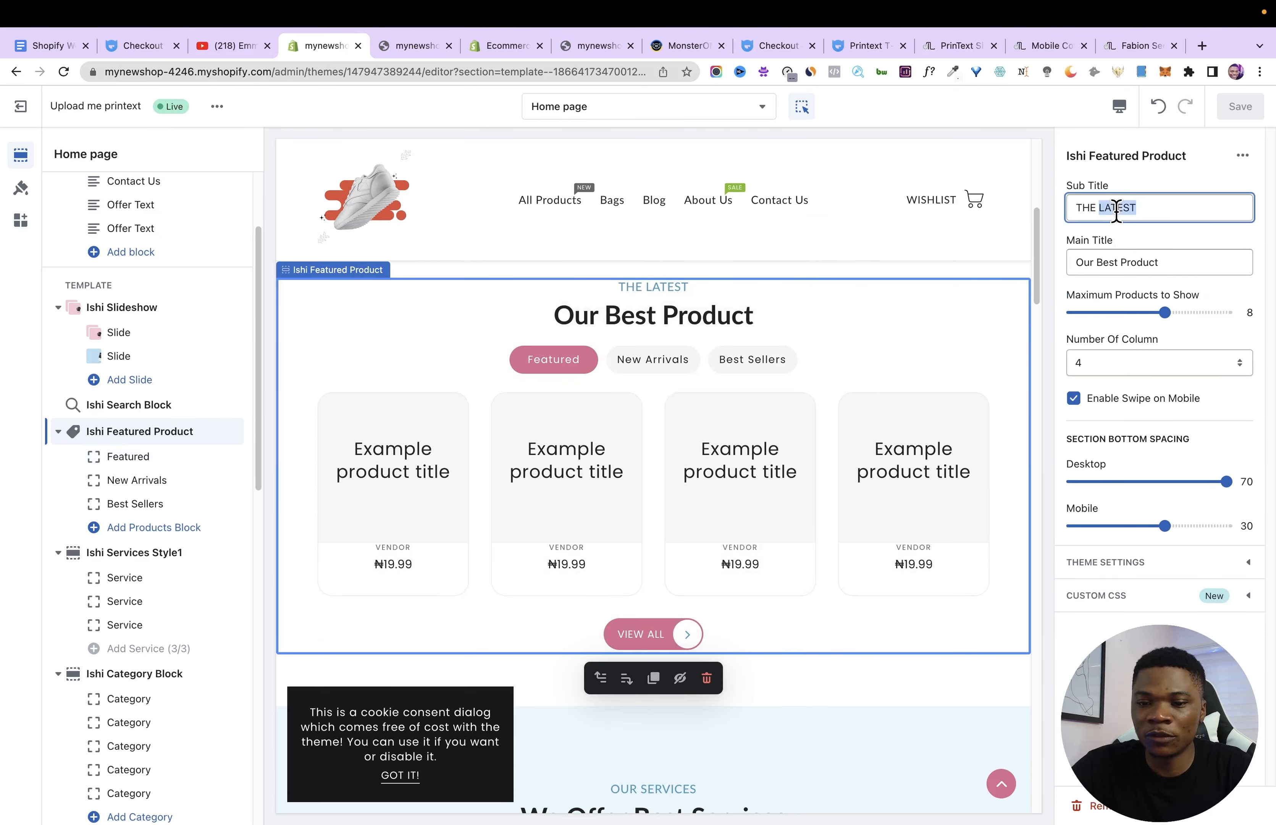
key("BackSpace")
left_click(1204, 263)
type("S")
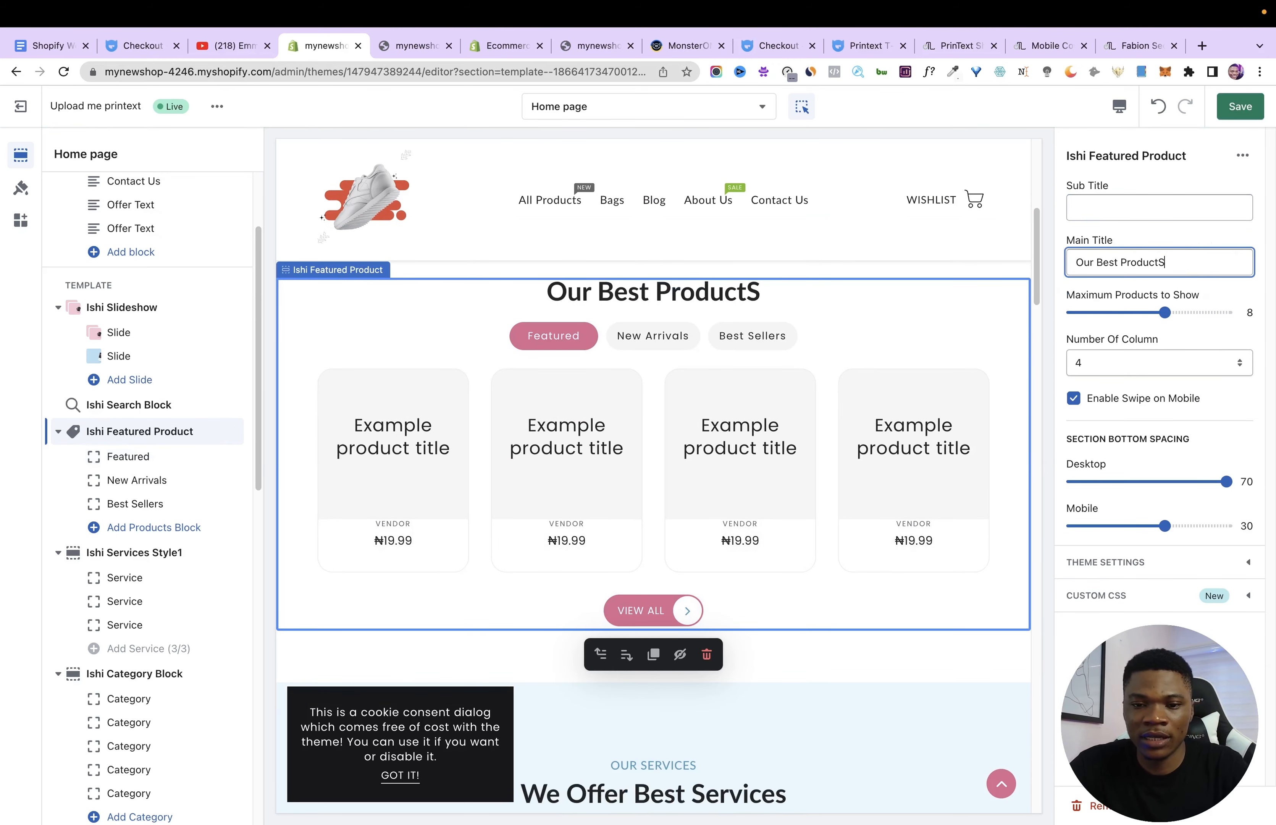
key("BackSpace")
type("s")
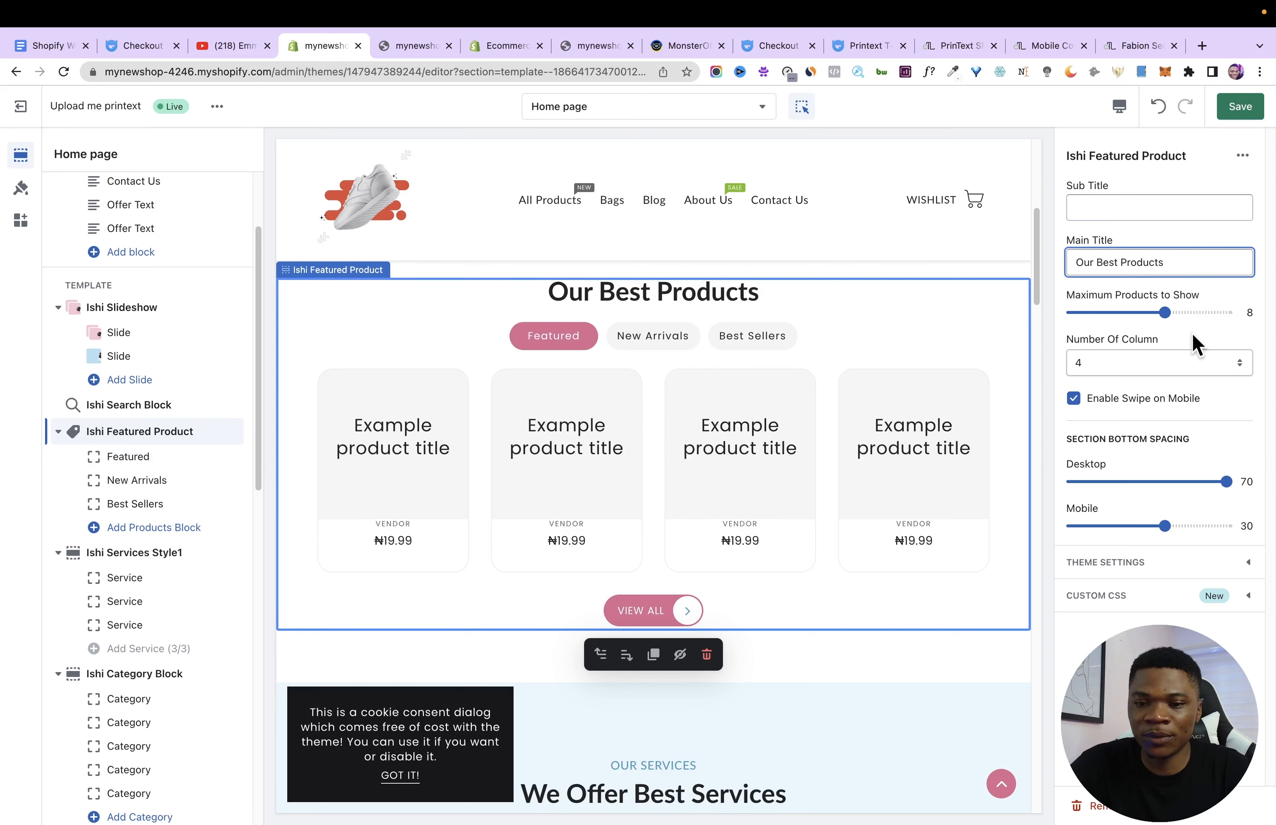
Limit the featured product section to 3 products in 2 columns and save the theme.
left_click_drag(1165, 314, 1087, 312)
left_click(1238, 110)
left_click(1120, 359)
left_click(1113, 346)
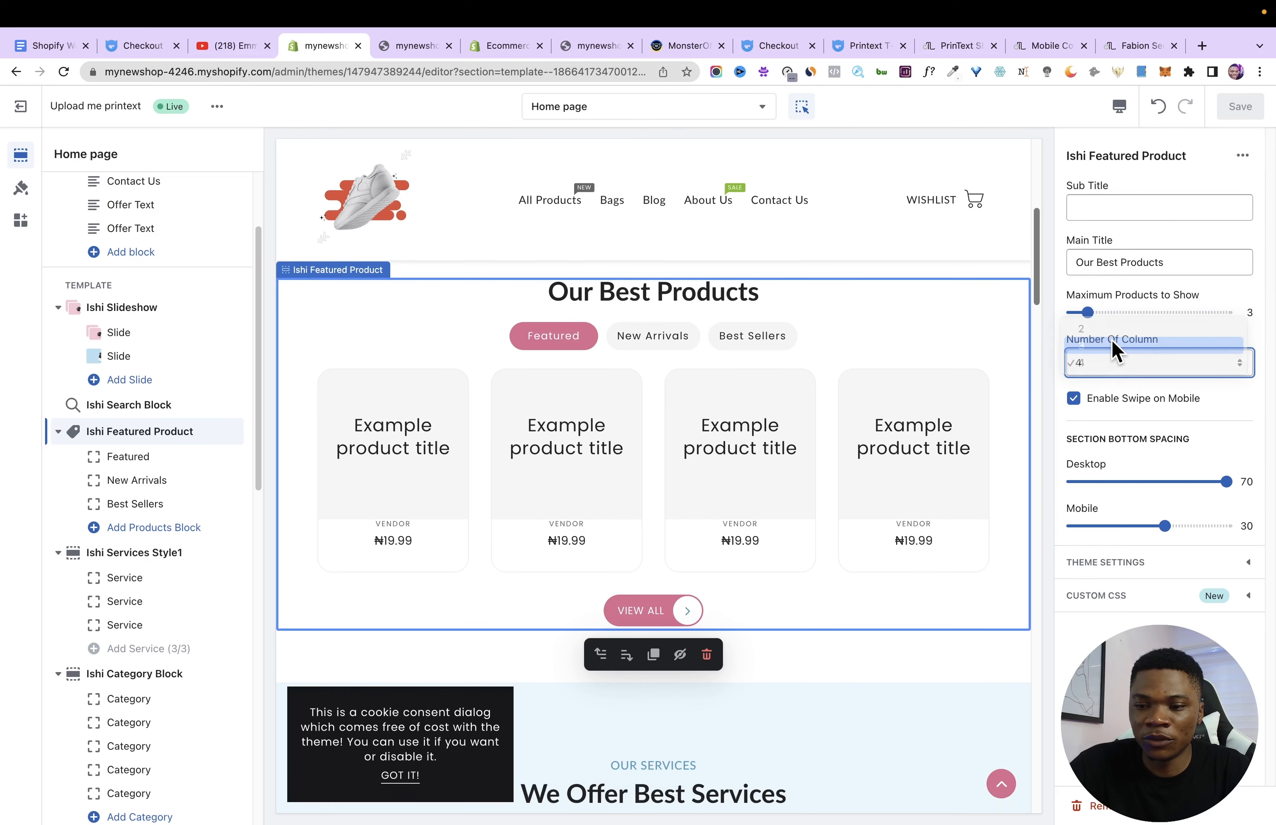
left_click(1120, 364)
left_click(1106, 359)
left_click(1102, 345)
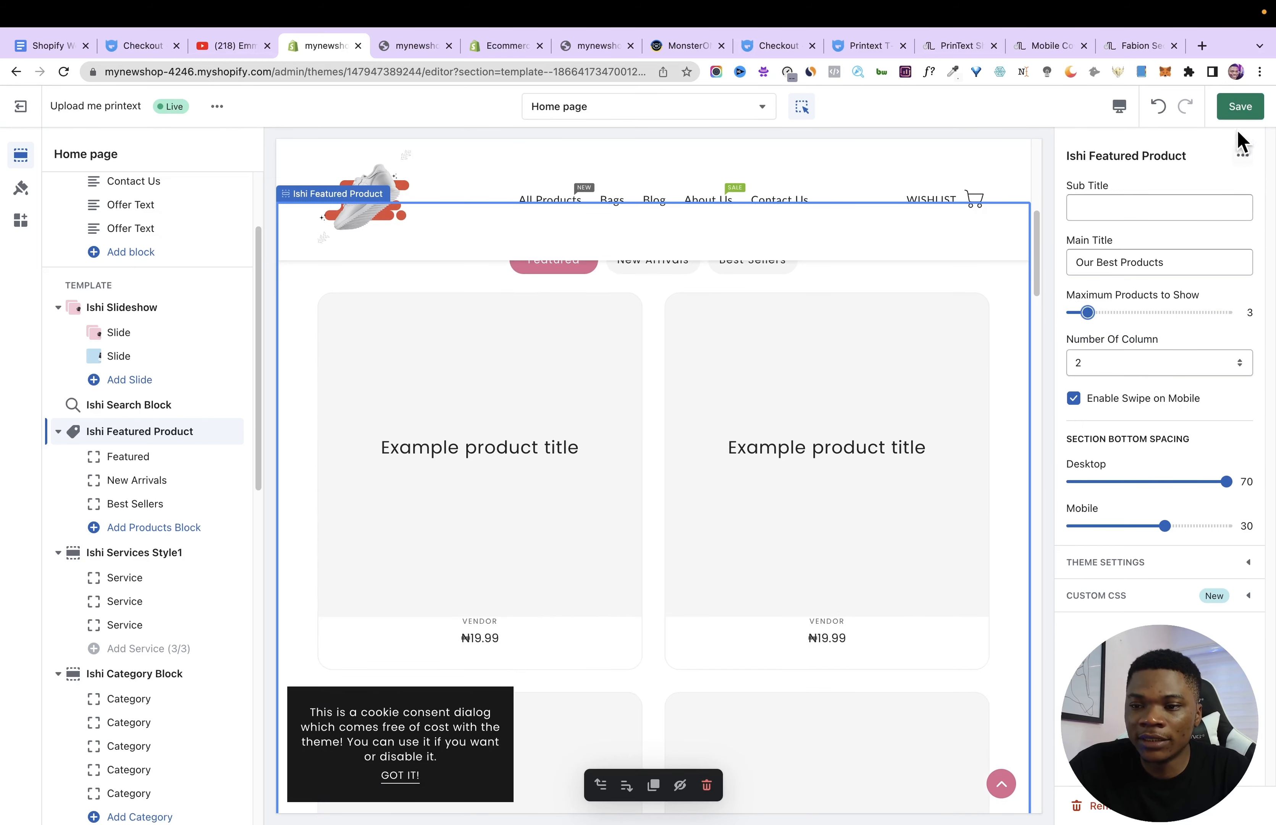
left_click(1240, 107)
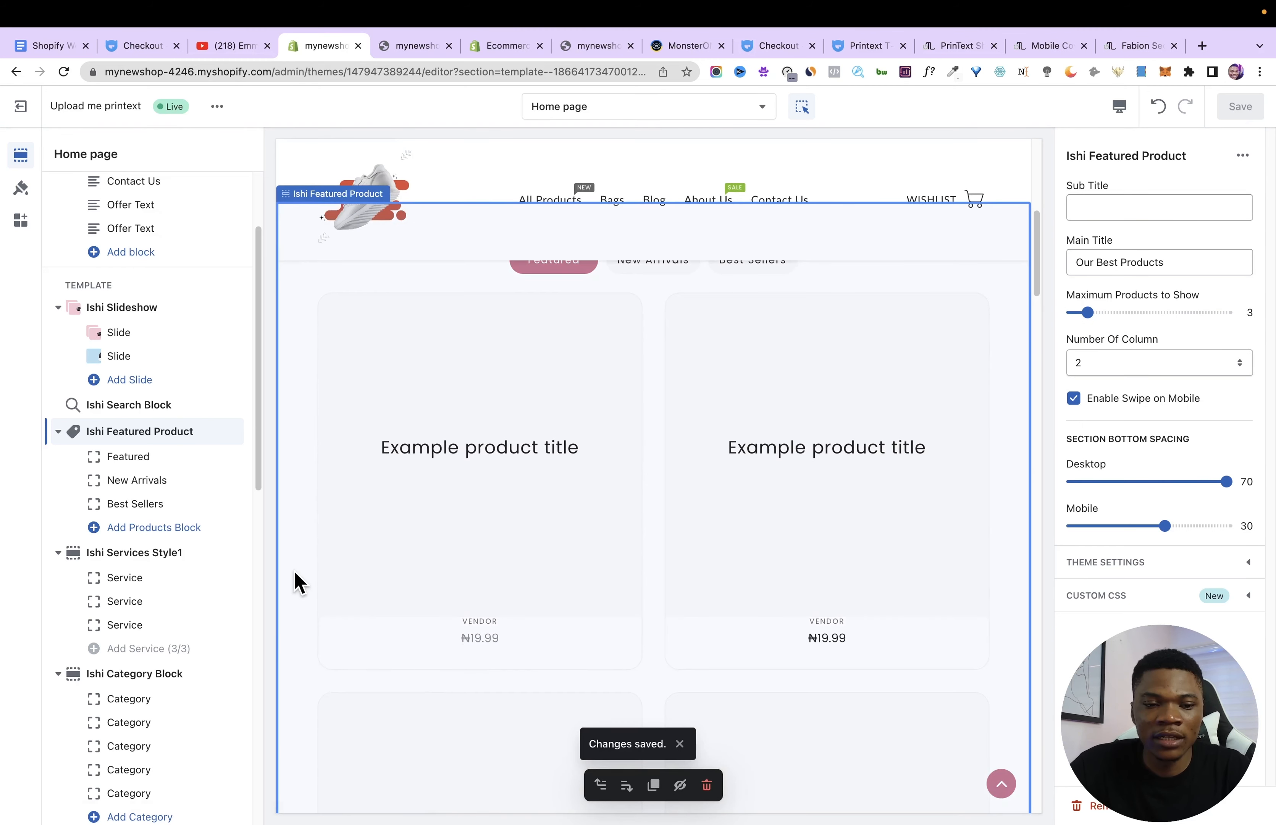
Assign the Bags collection to the Featured products block.
left_click(131, 460)
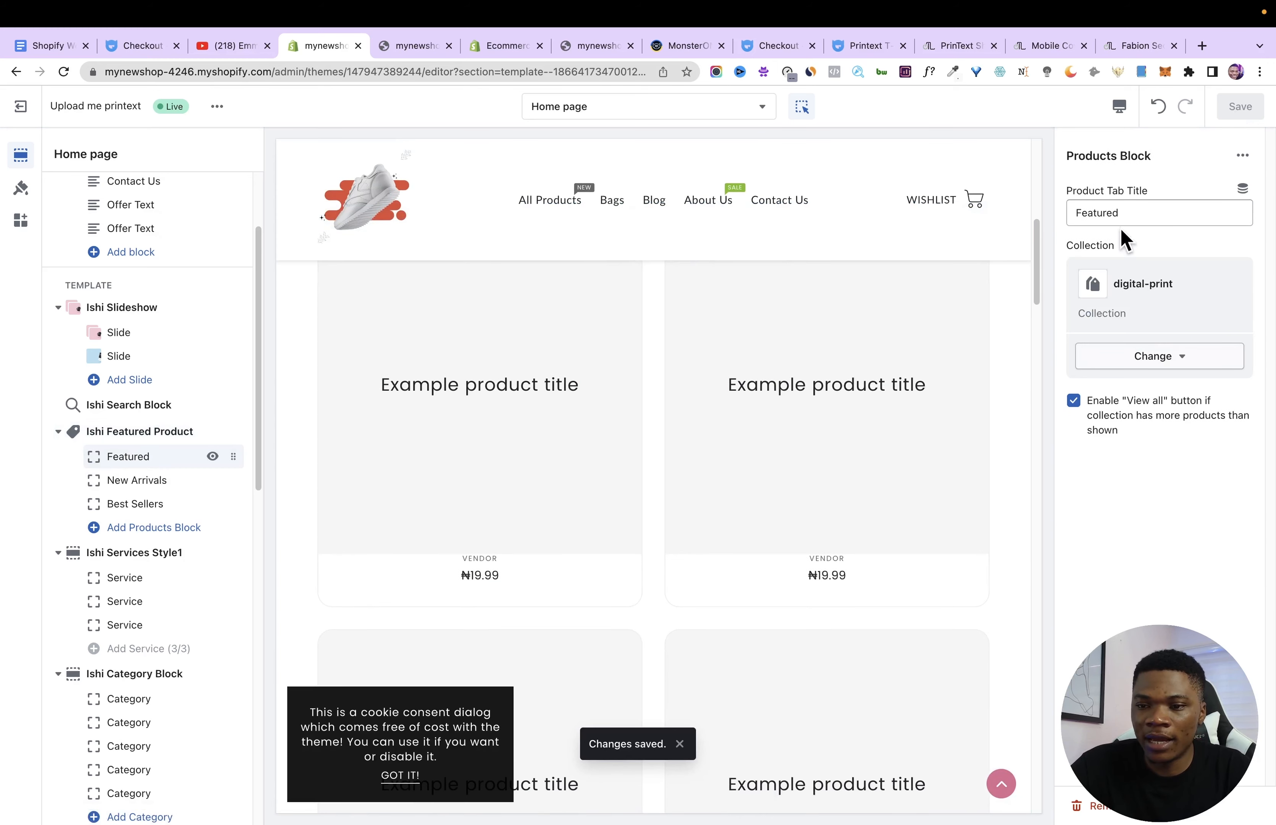
left_click(1173, 278)
left_click(1156, 284)
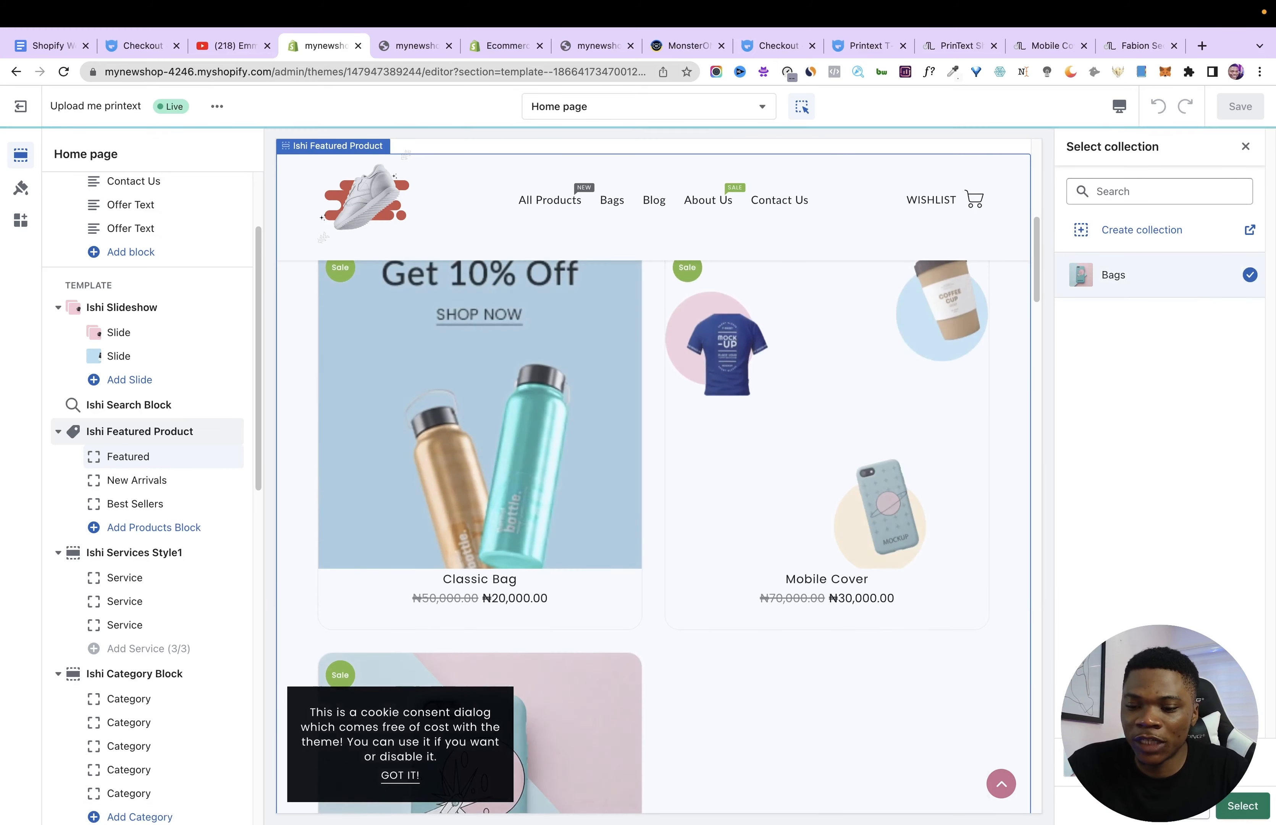
left_click(1240, 806)
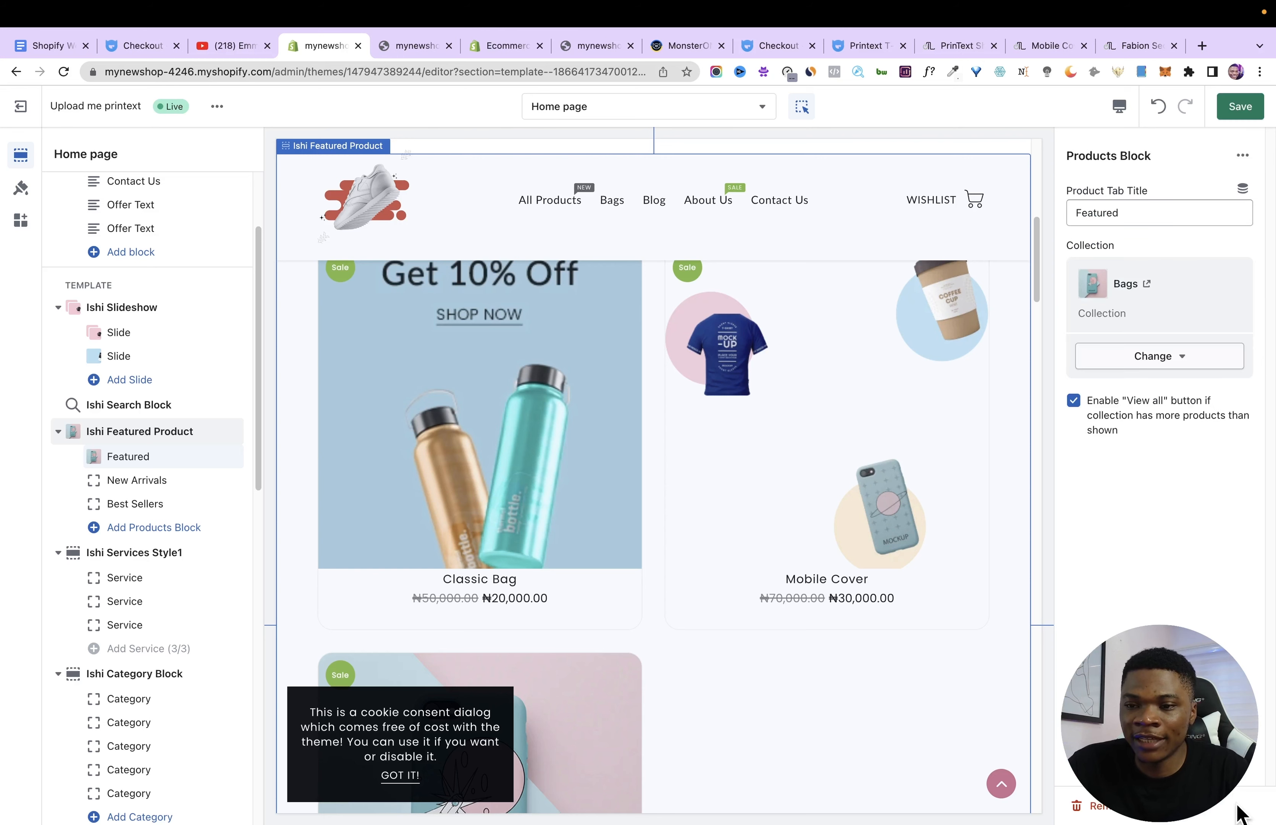
scroll(1043, 263, "down", 5)
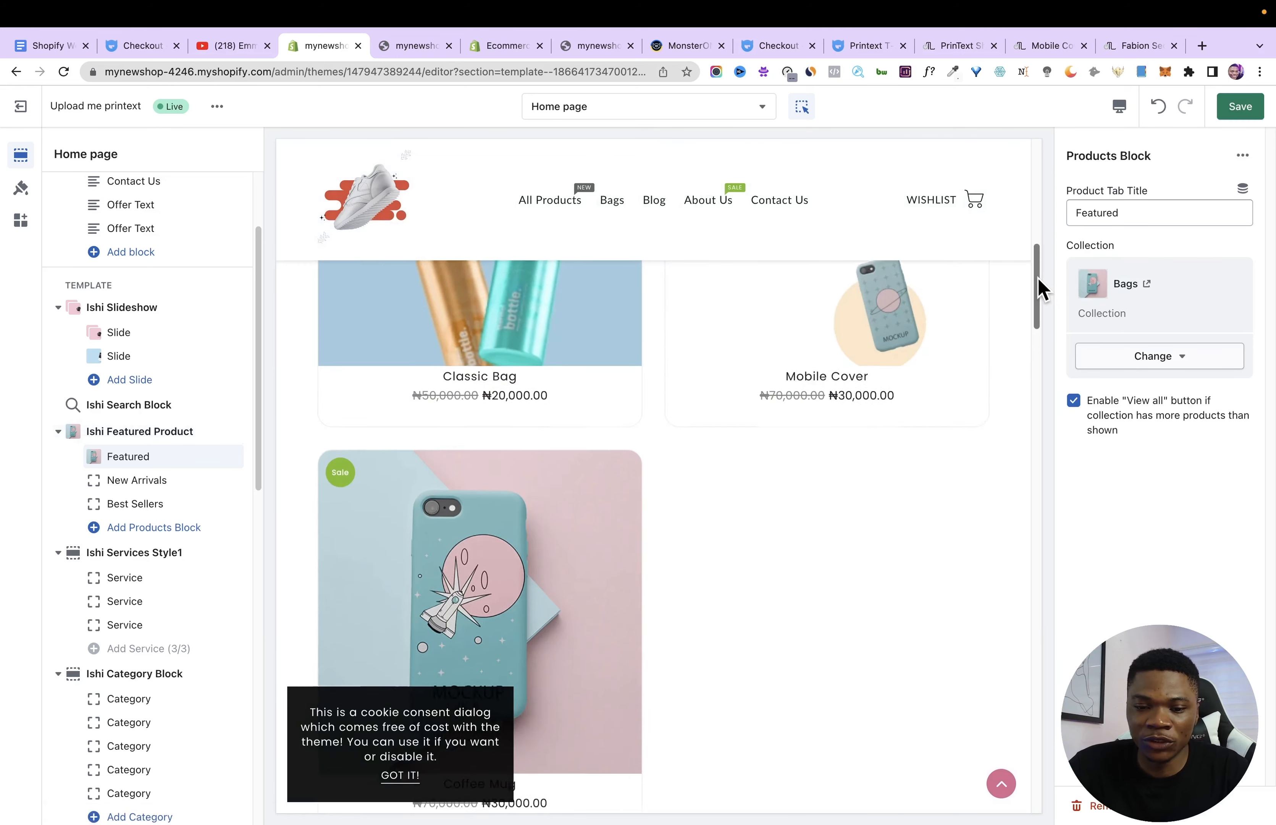
Remove the collection from the New Arrivals products block and open the Best Sellers block.
left_click(142, 479)
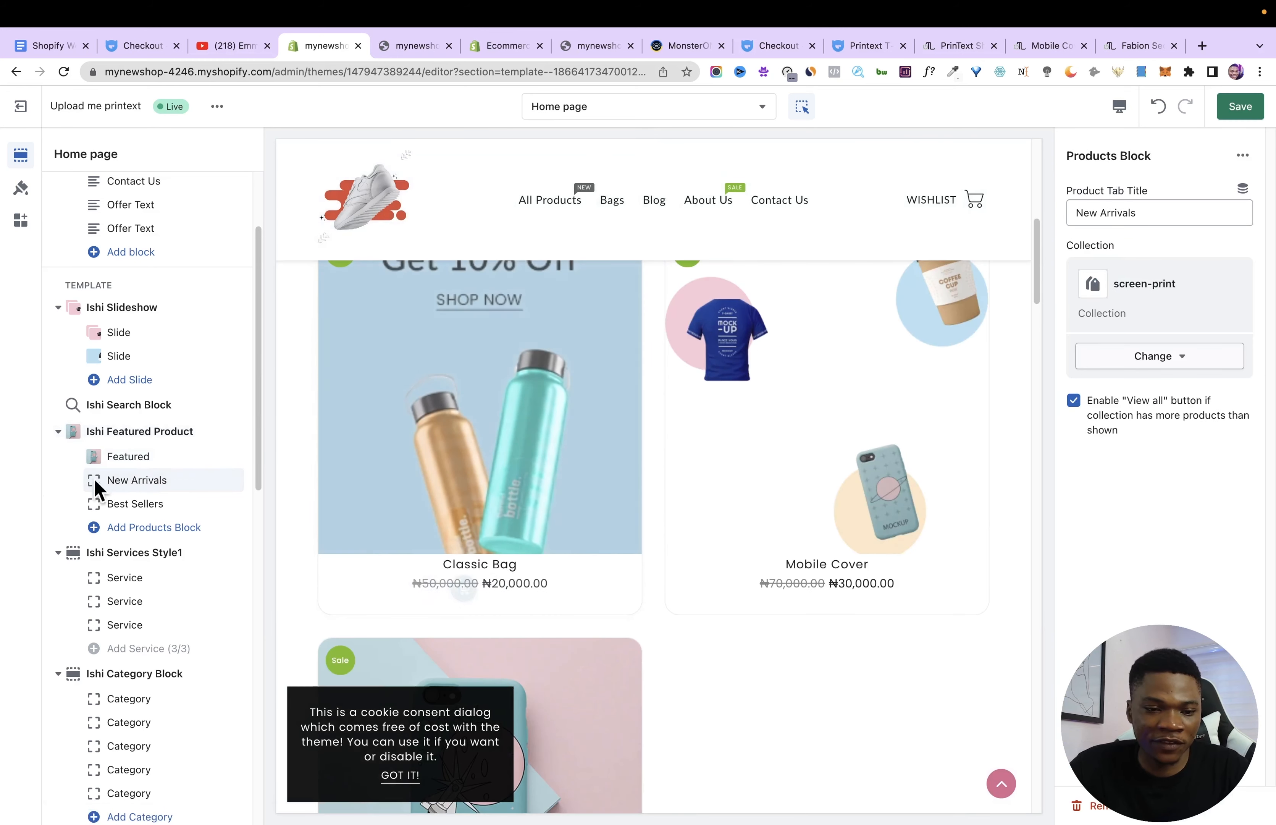
left_click(1099, 363)
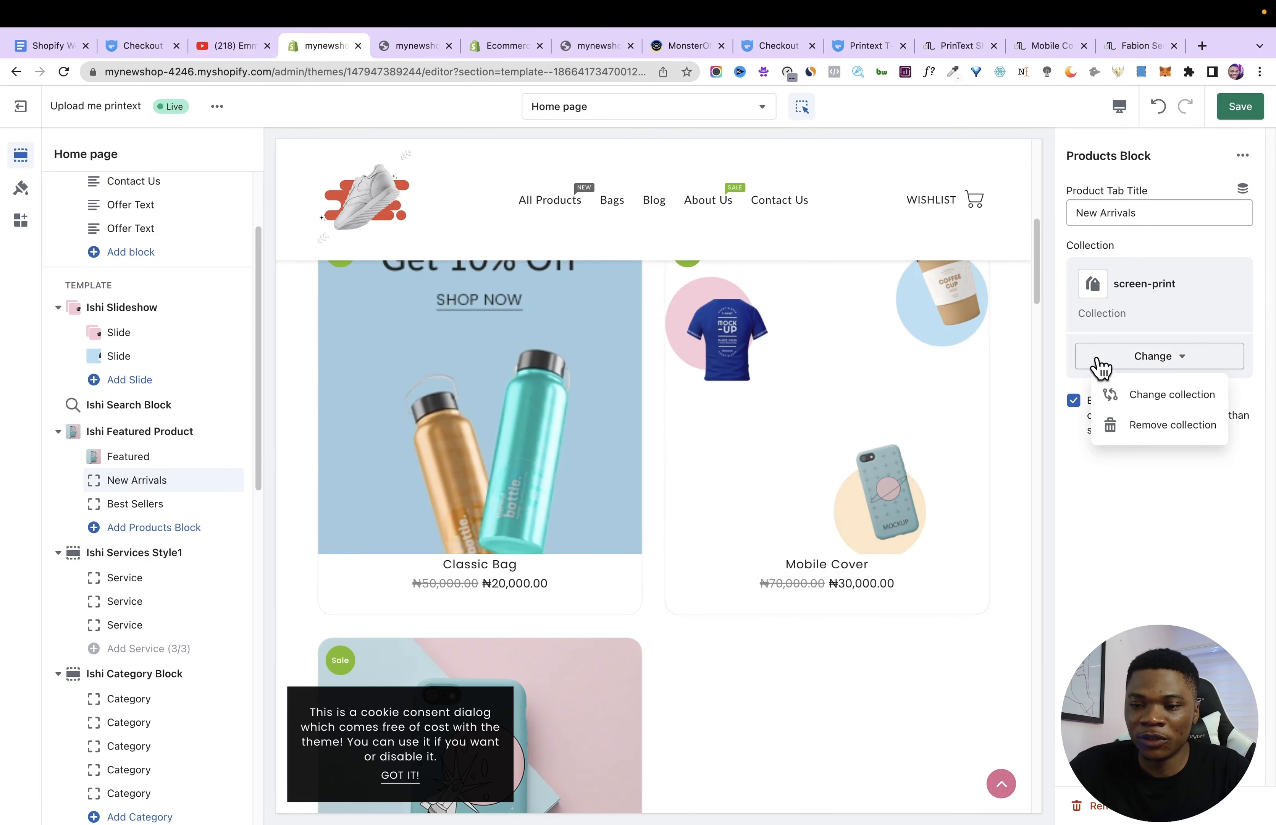
left_click(1159, 423)
left_click(126, 504)
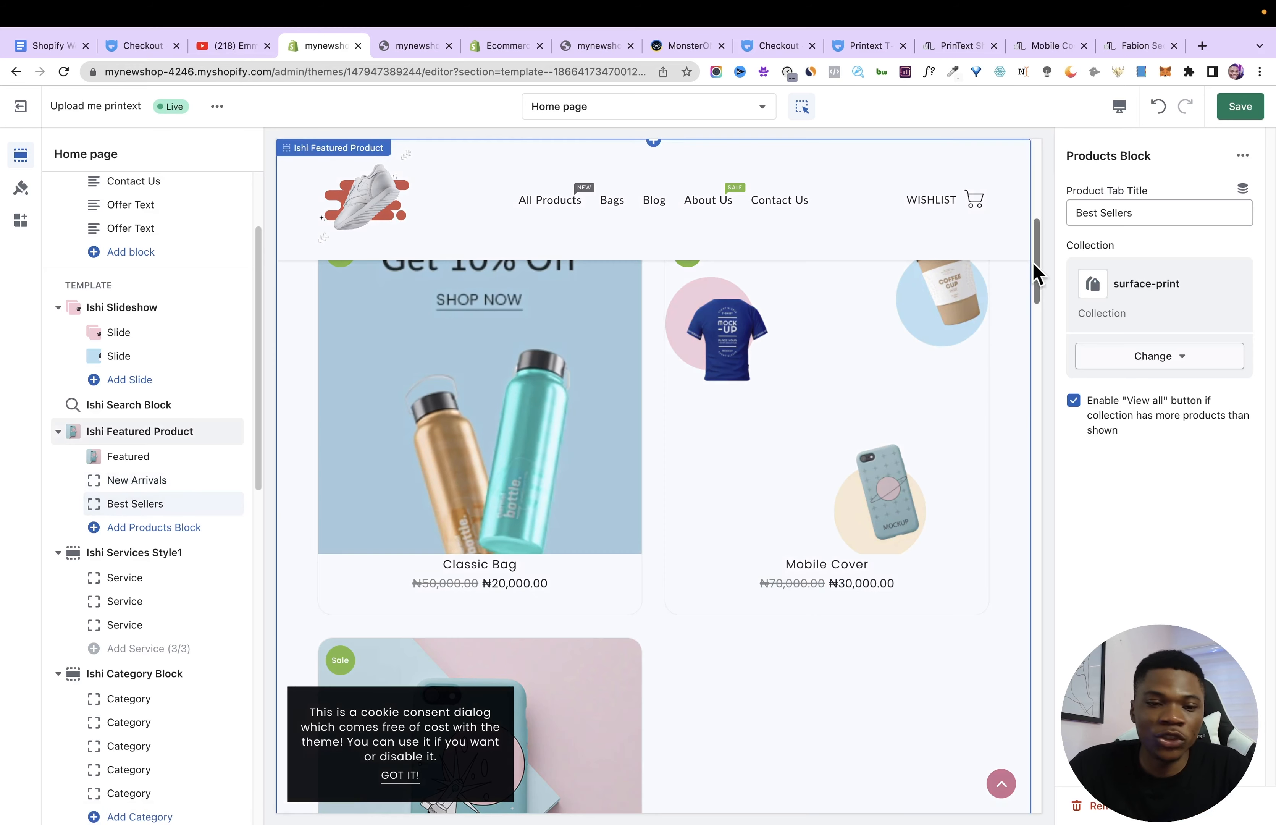
Look through the home page in the editor preview, and reload the store preview to check its header, slideshow and search block.
left_click_drag(1034, 276, 1056, 538)
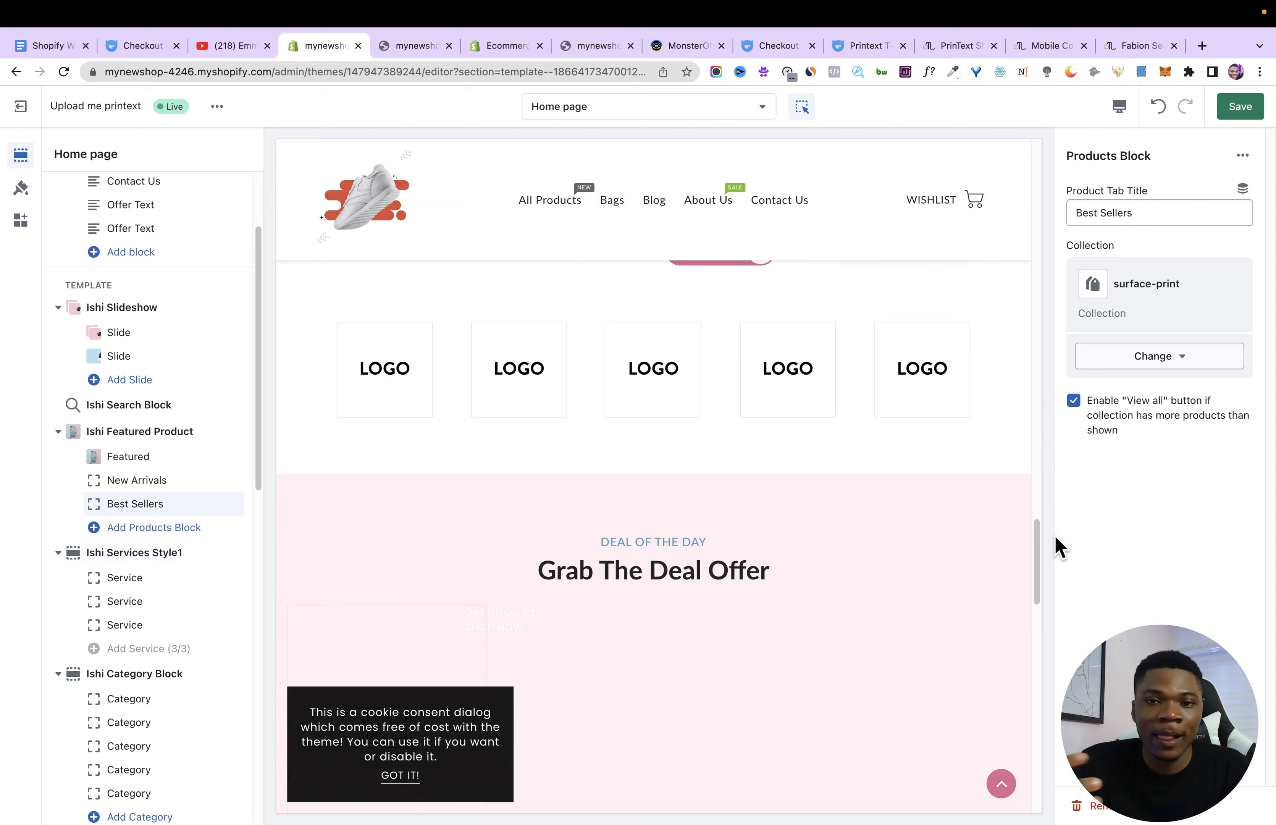
scroll(1036, 556, "down", 1)
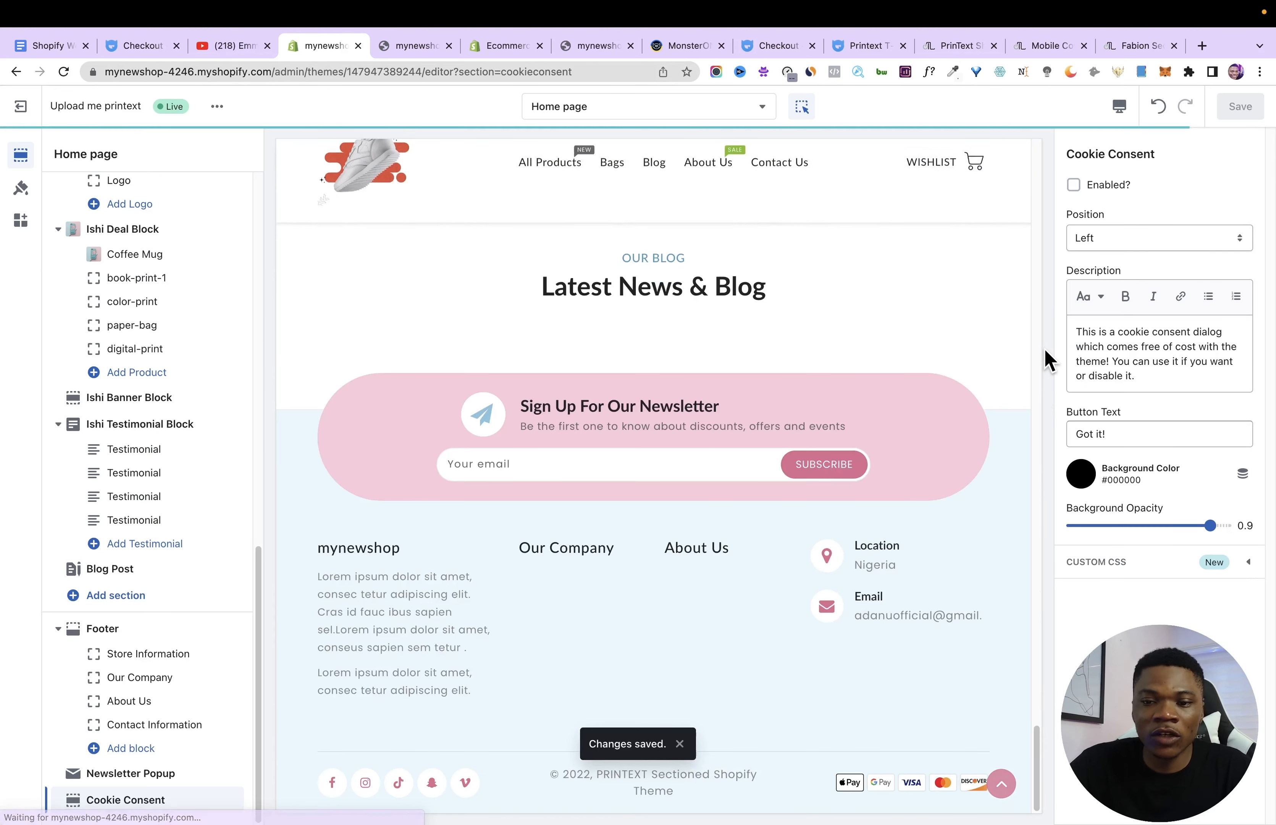
left_click_drag(1036, 783, 1031, 177)
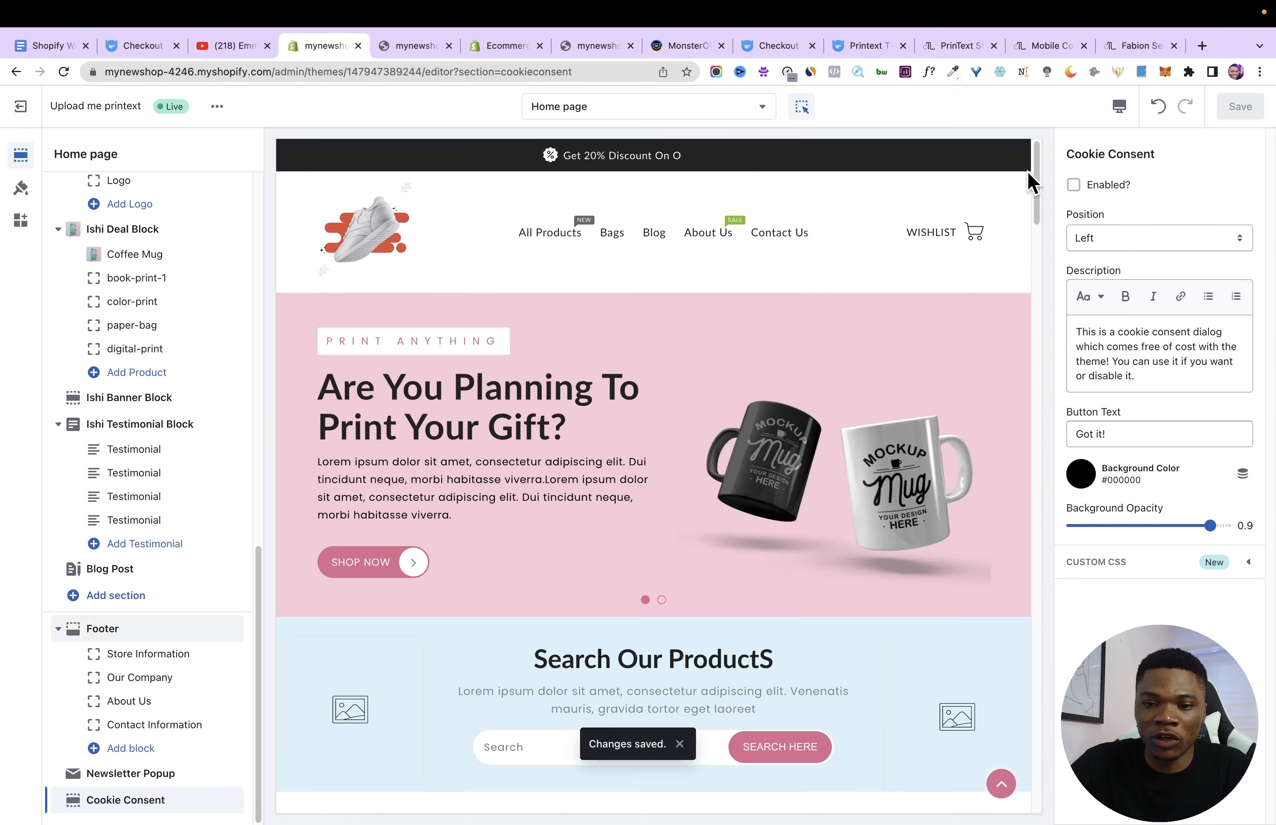
left_click(396, 48)
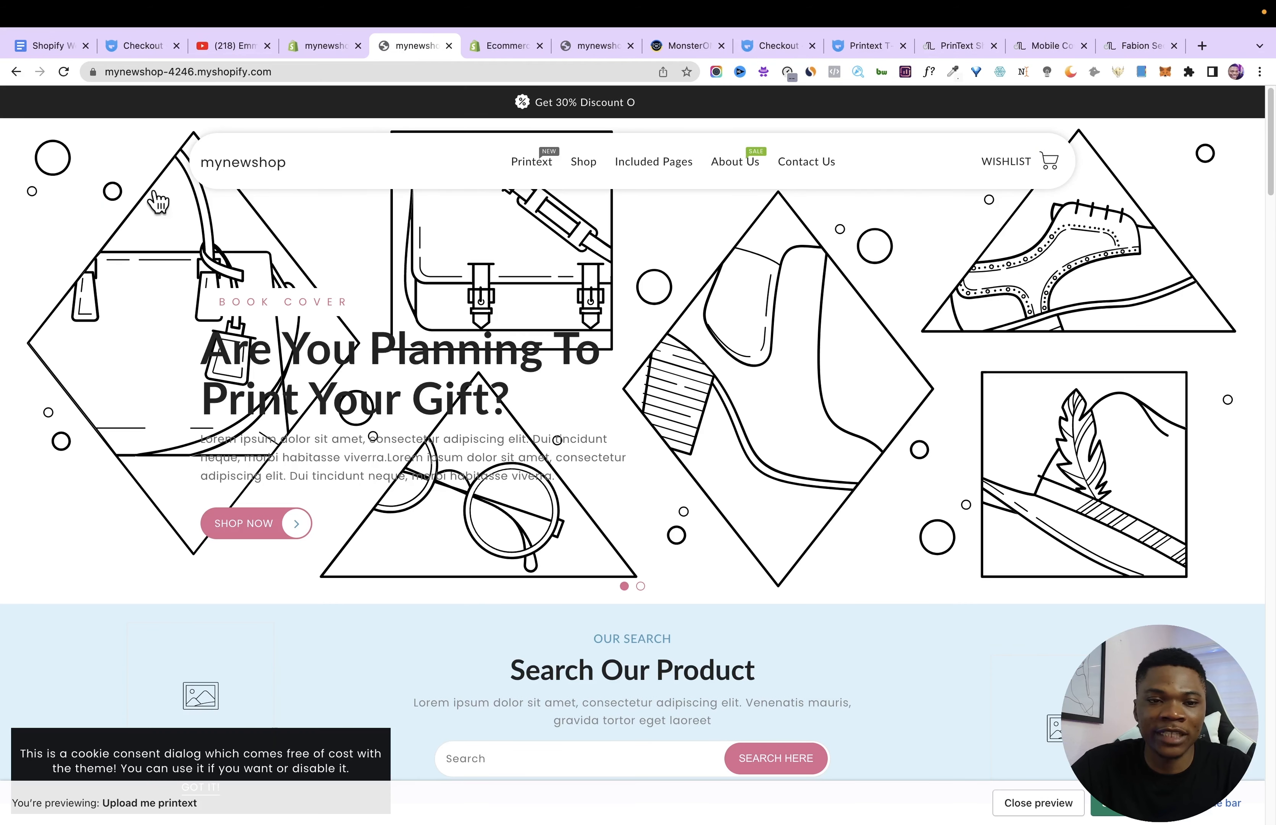
left_click(63, 72)
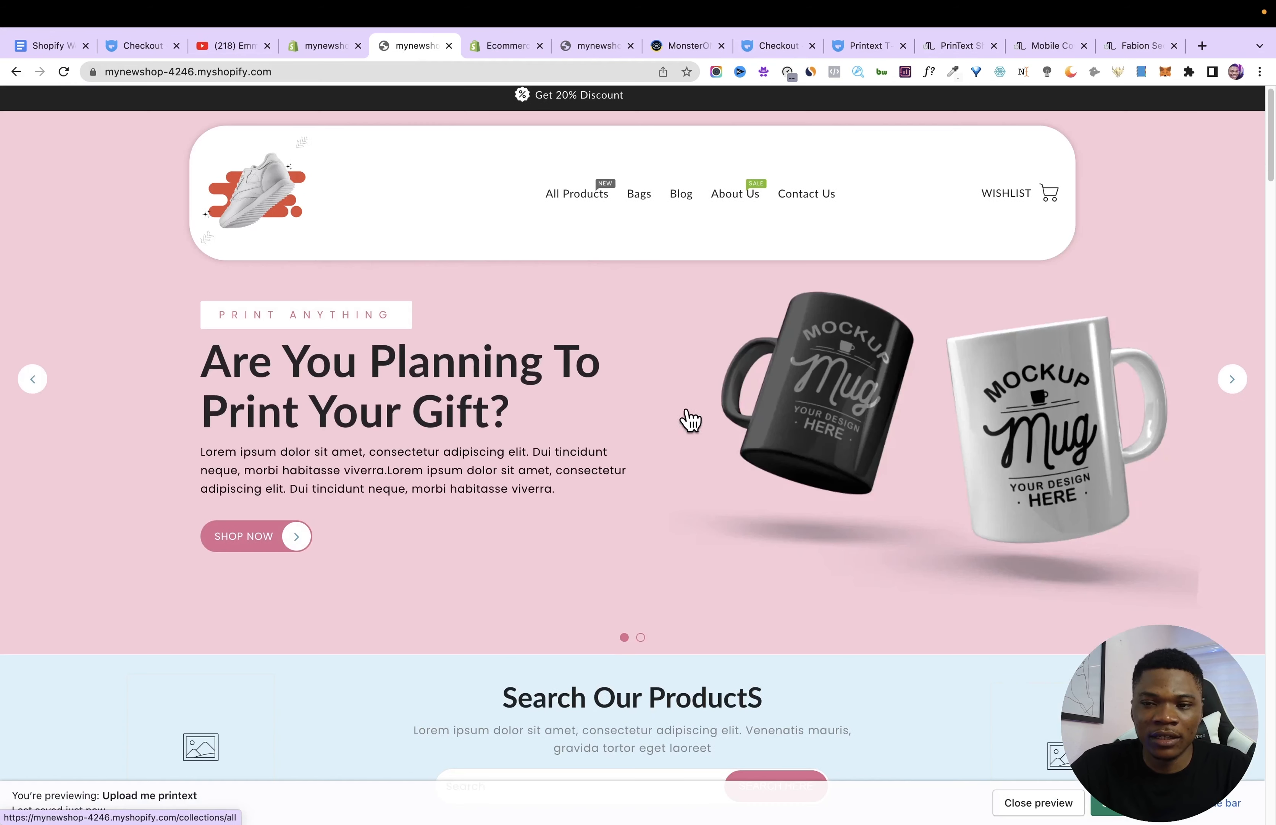
scroll(671, 585, "down", 1)
scroll(664, 569, "down", 2)
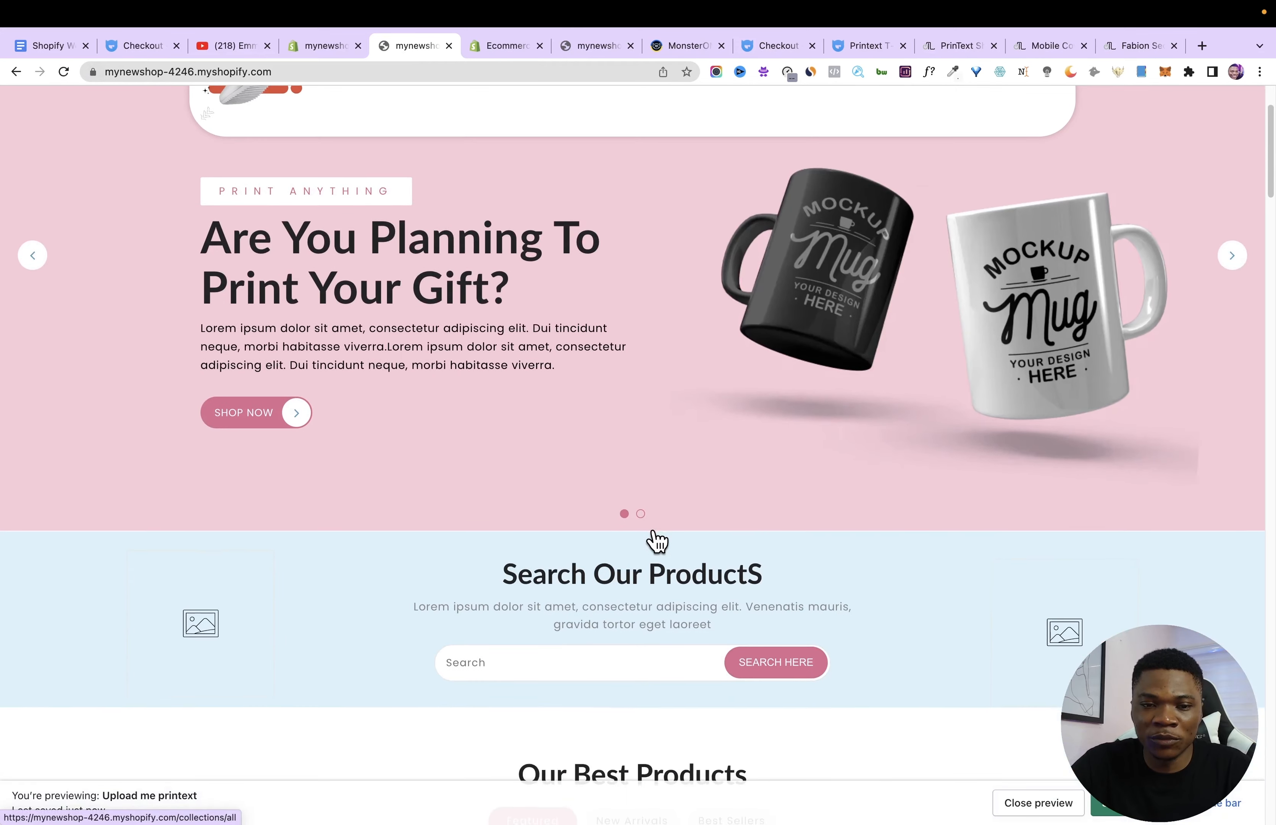
scroll(536, 376, "up", 4)
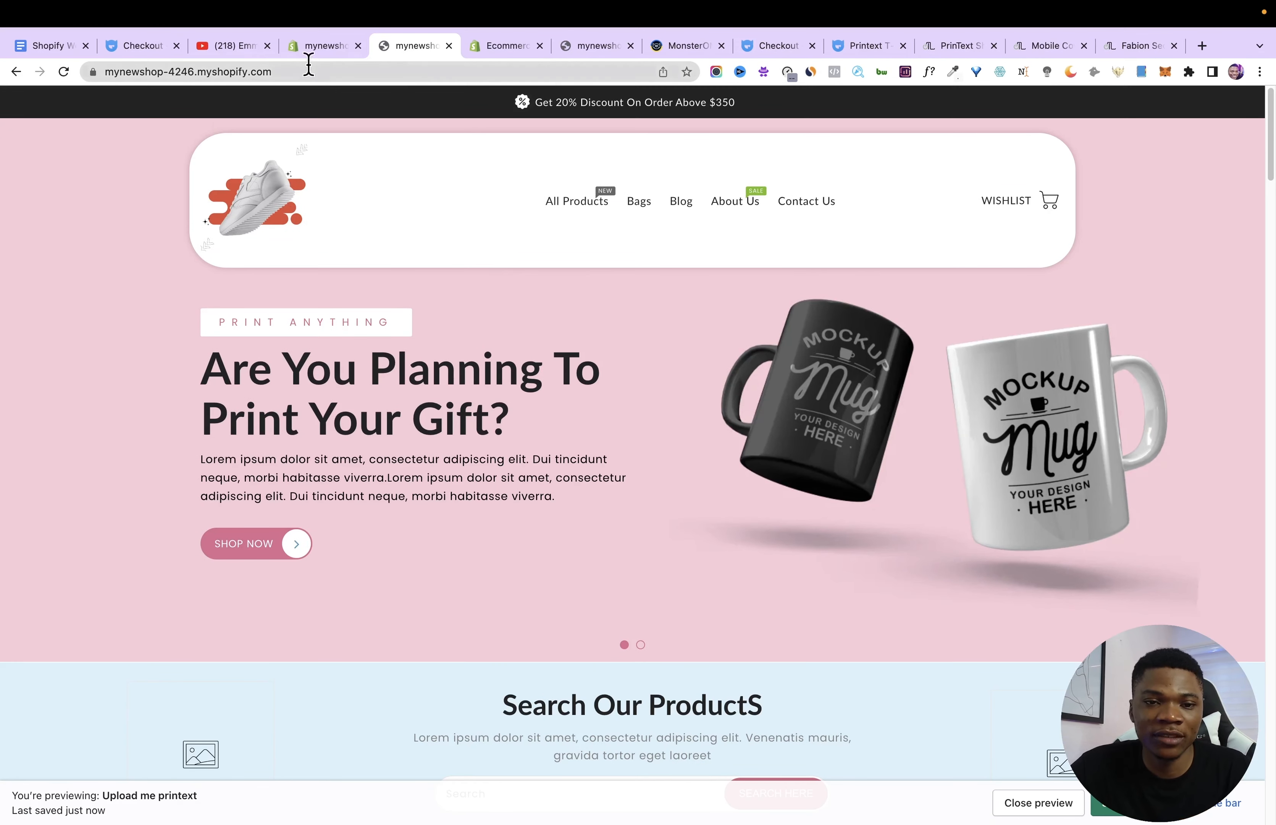
Set the header's maximum logo width to 70 pixels, reduce it further, and reload the store preview to check the logo.
left_click(324, 46)
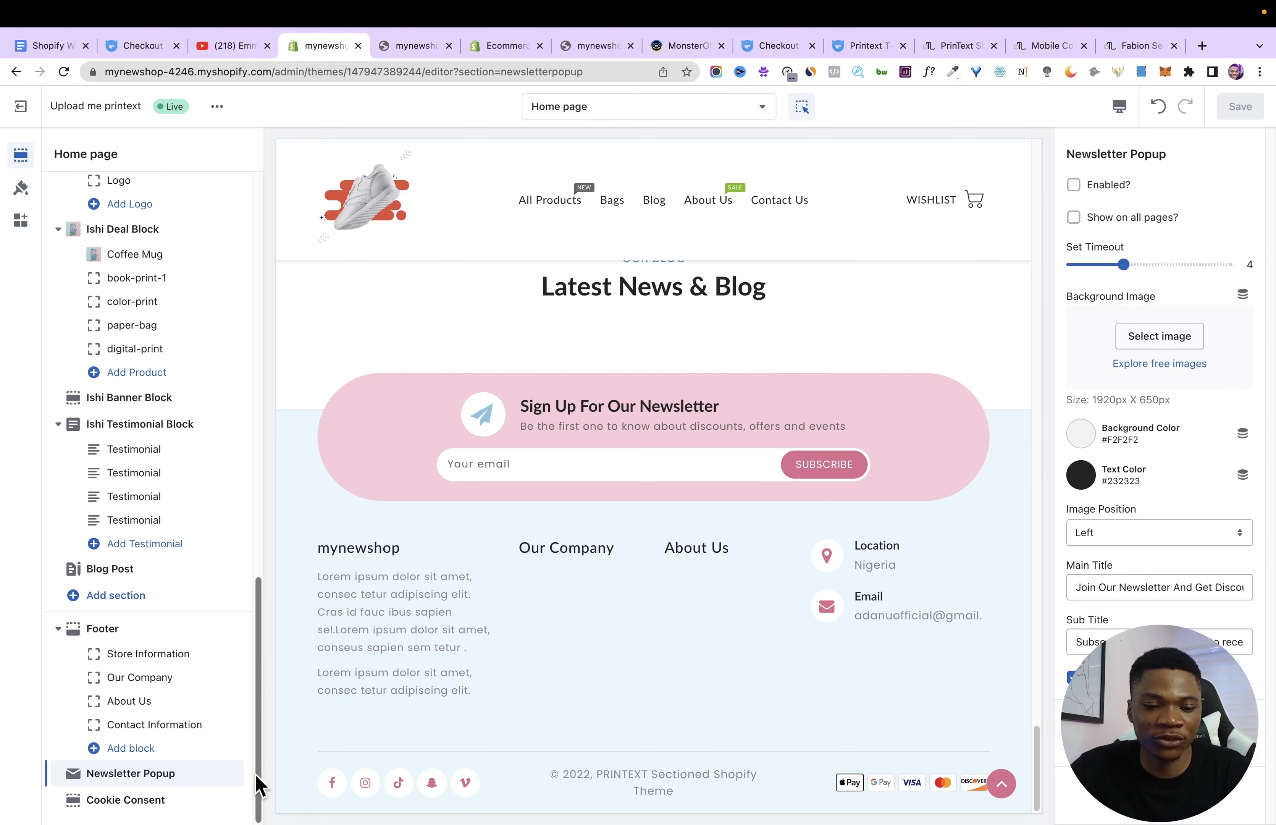
scroll(257, 782, "up", 15)
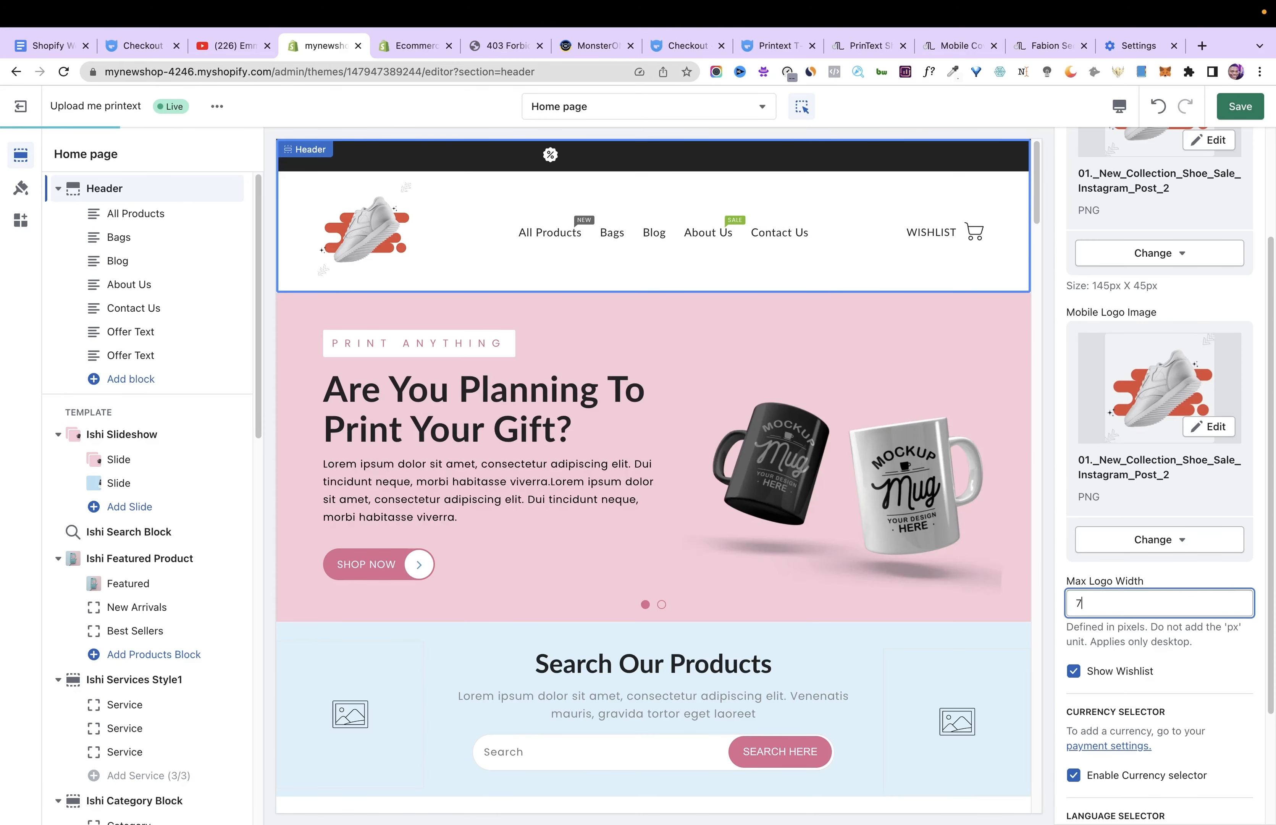
type("0")
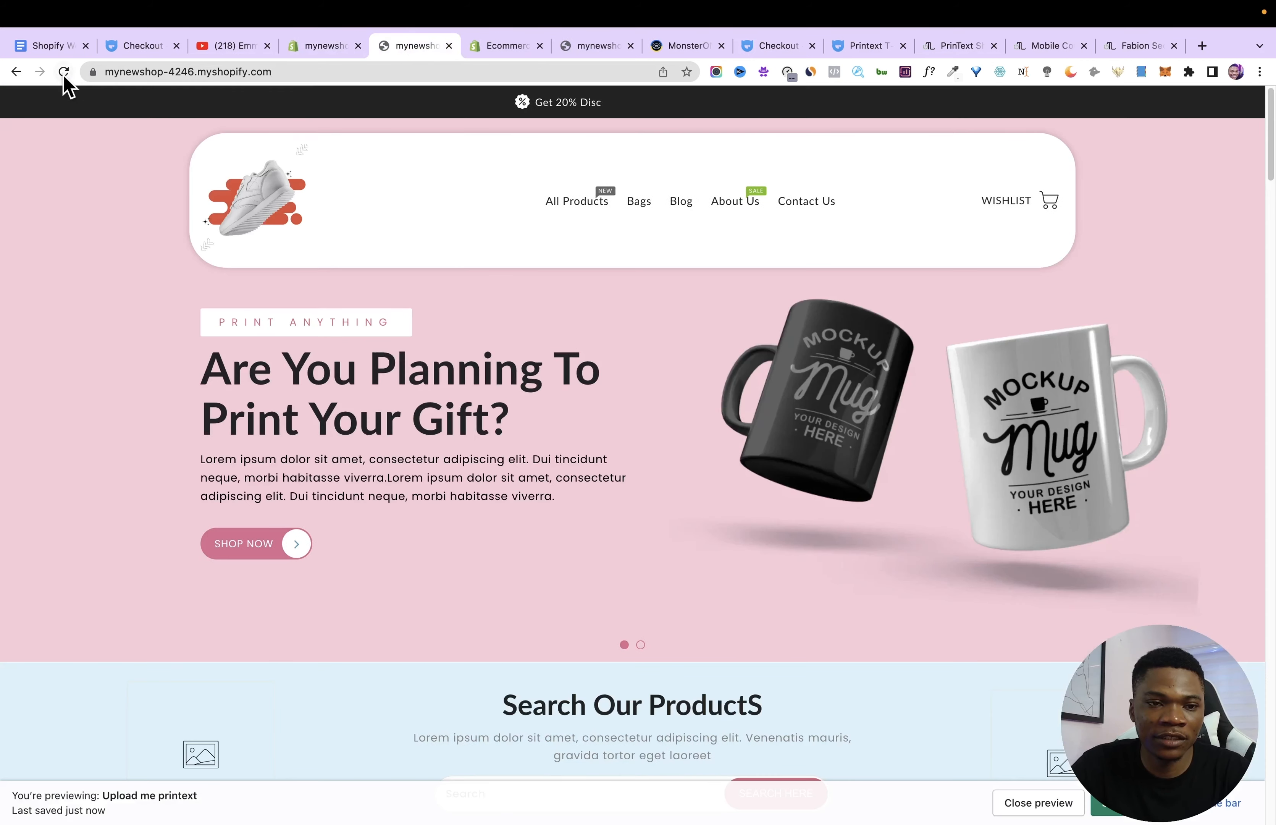
left_click(63, 73)
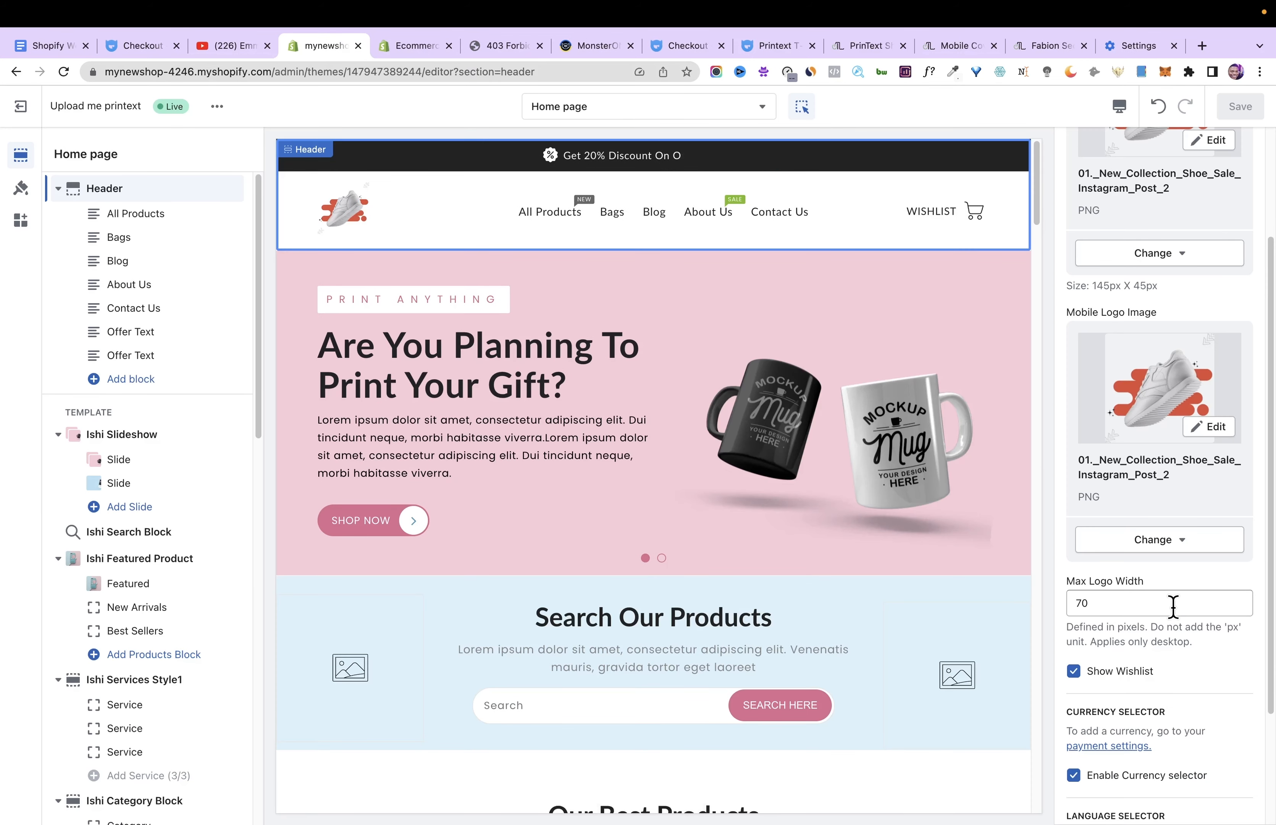
double_click(1173, 606)
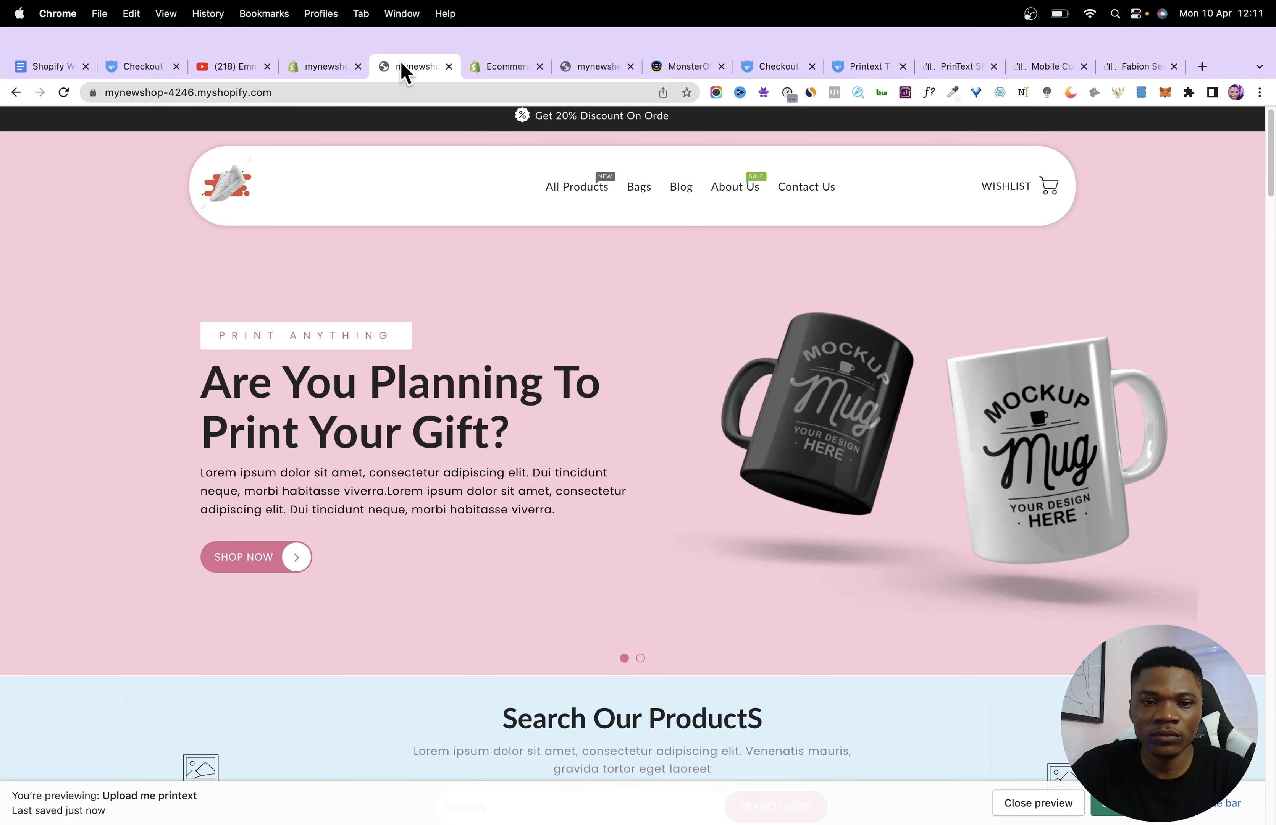
left_click(62, 94)
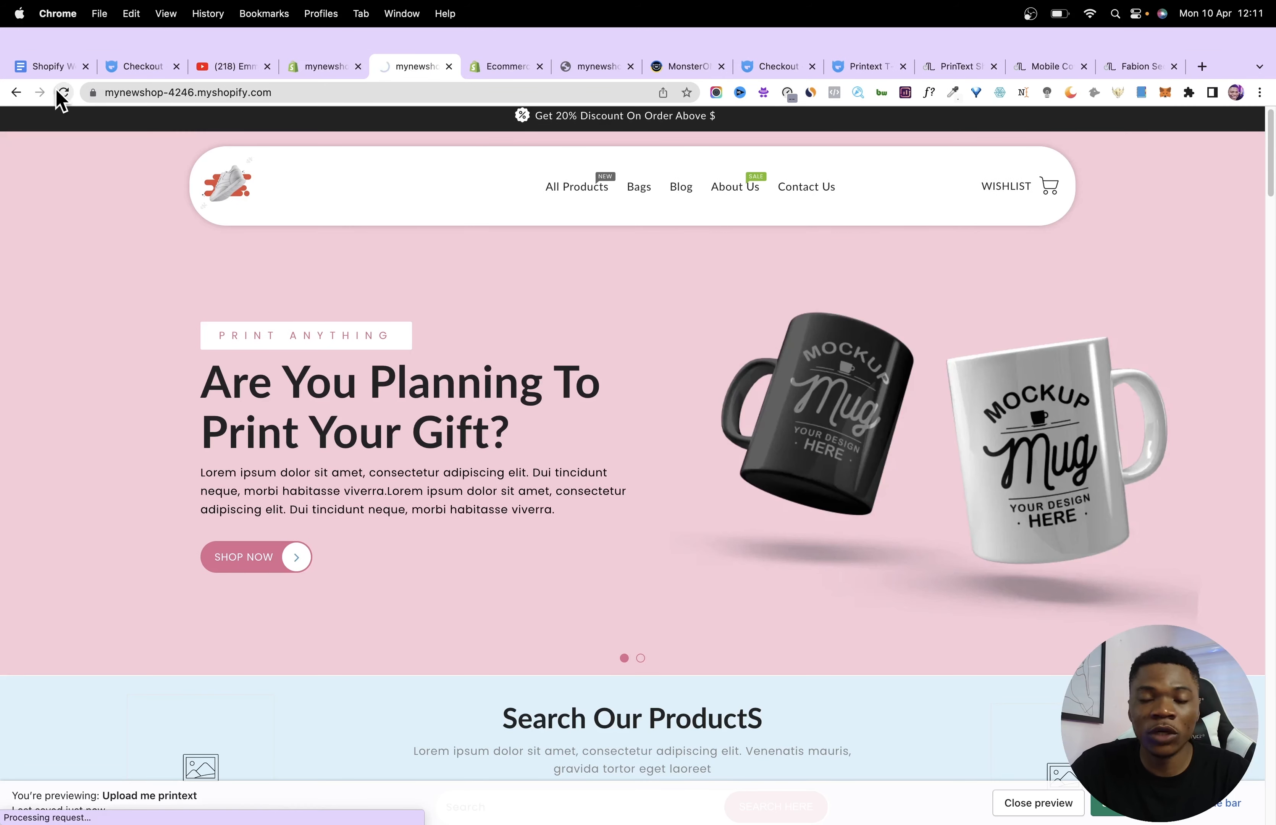
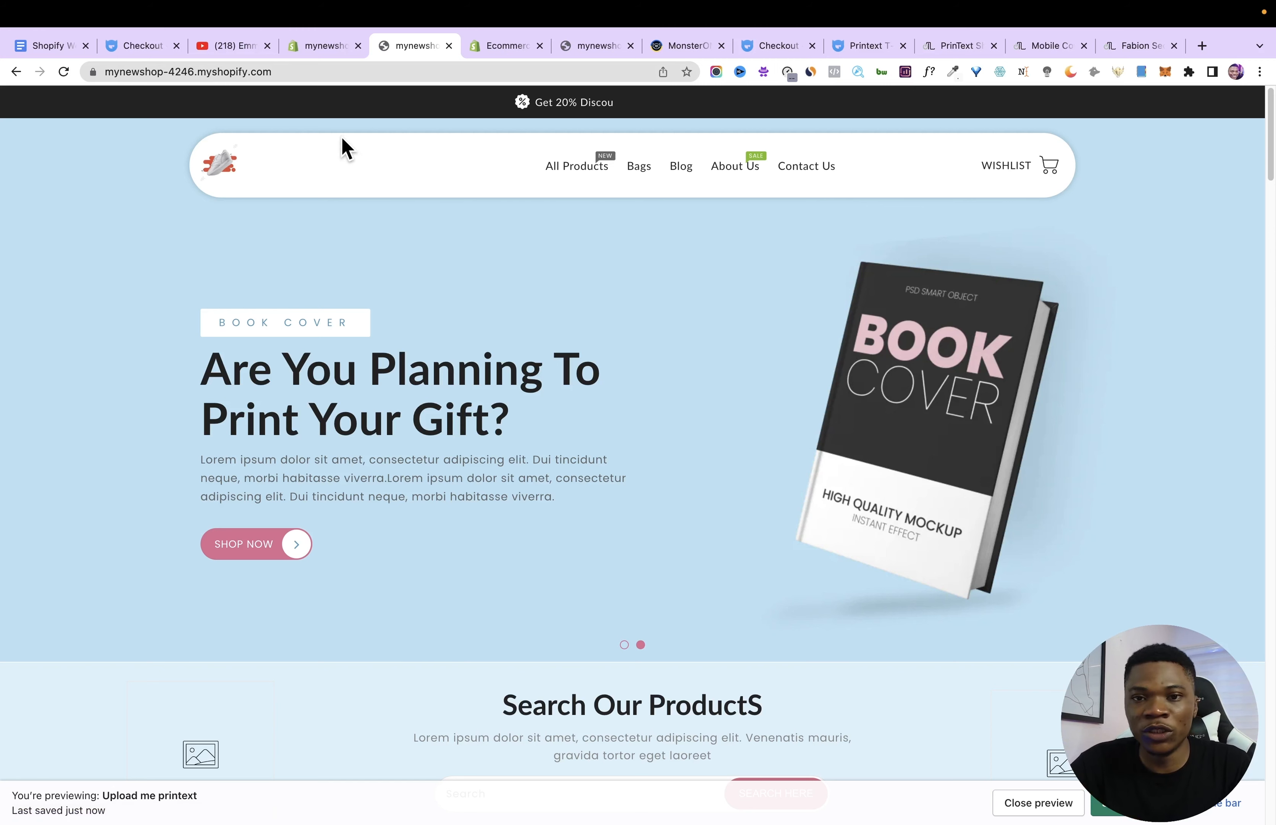
Examine the general, sidebar, colors, typography and product groups of the theme settings, and leave the theme editor.
left_click(322, 45)
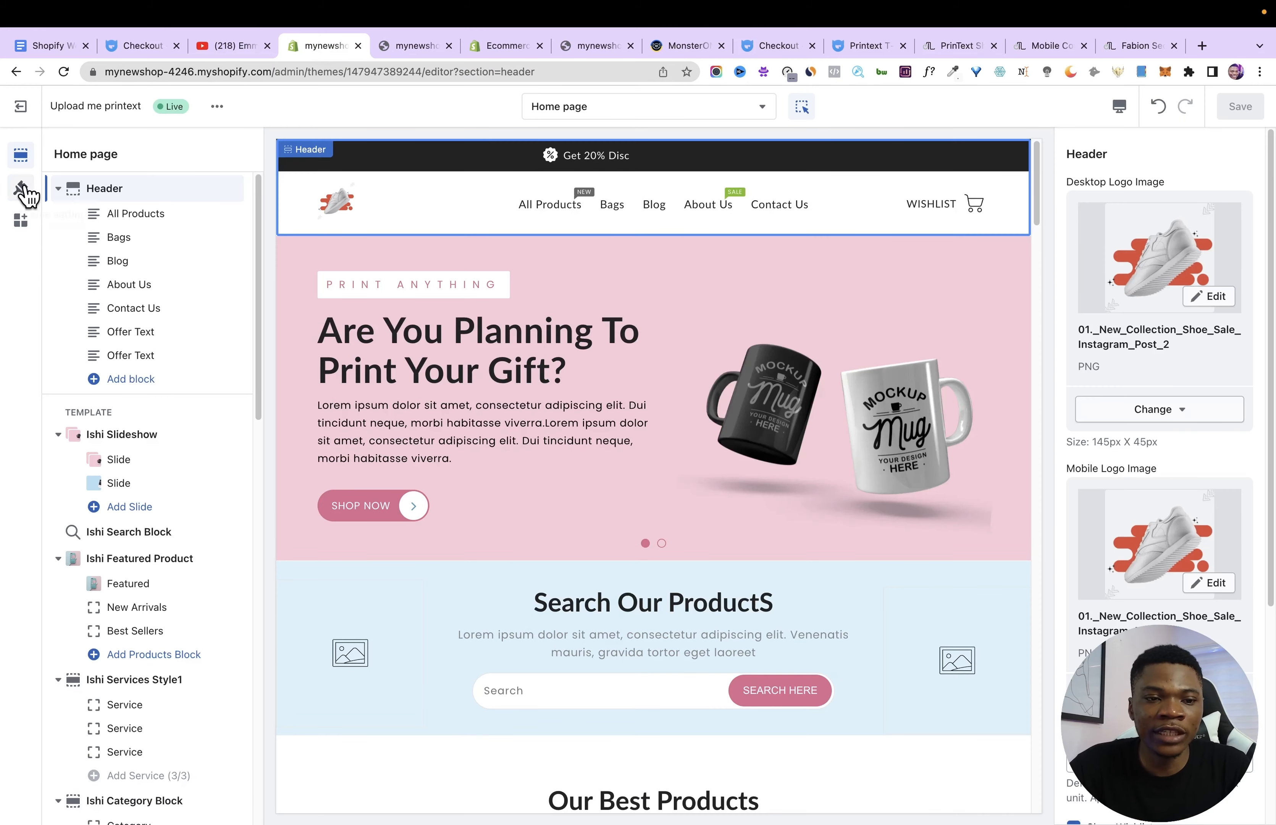
left_click(21, 187)
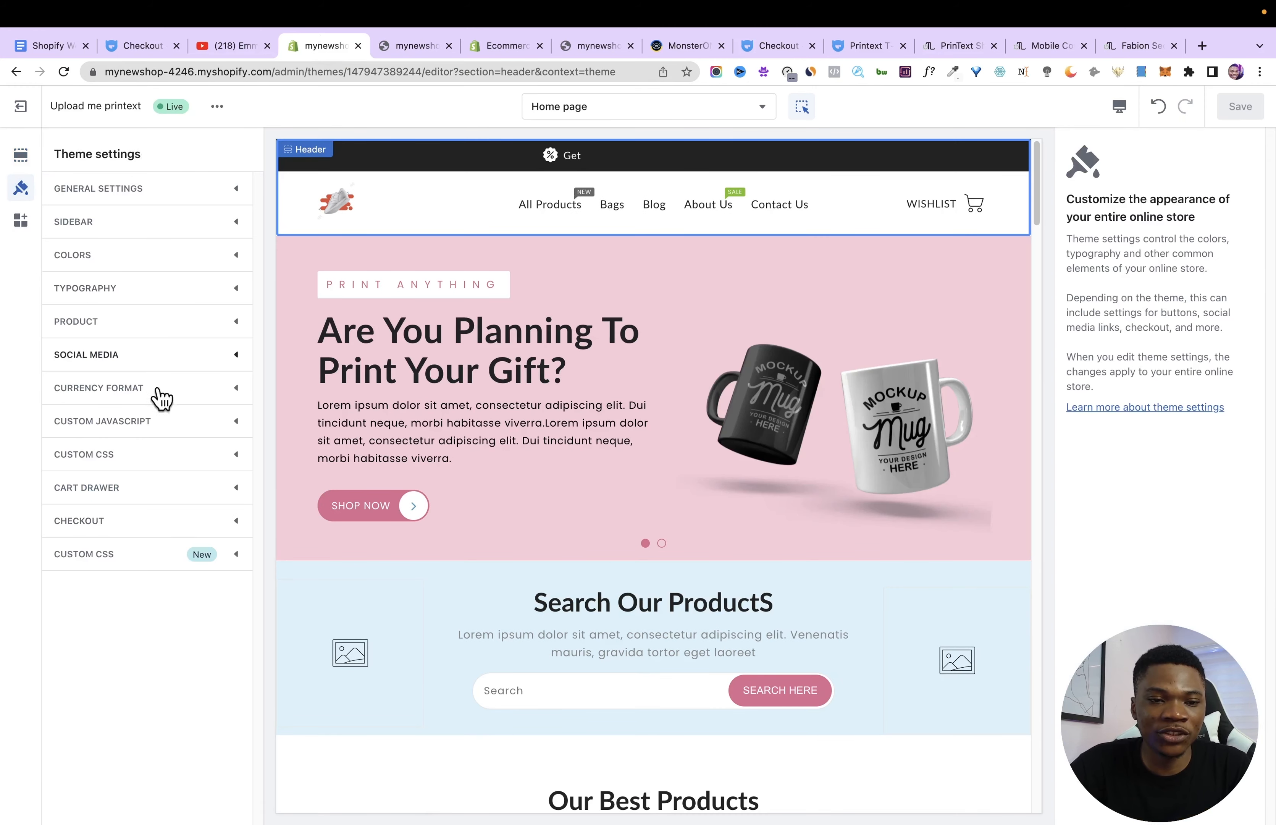
left_click(127, 193)
left_click(80, 190)
left_click(92, 223)
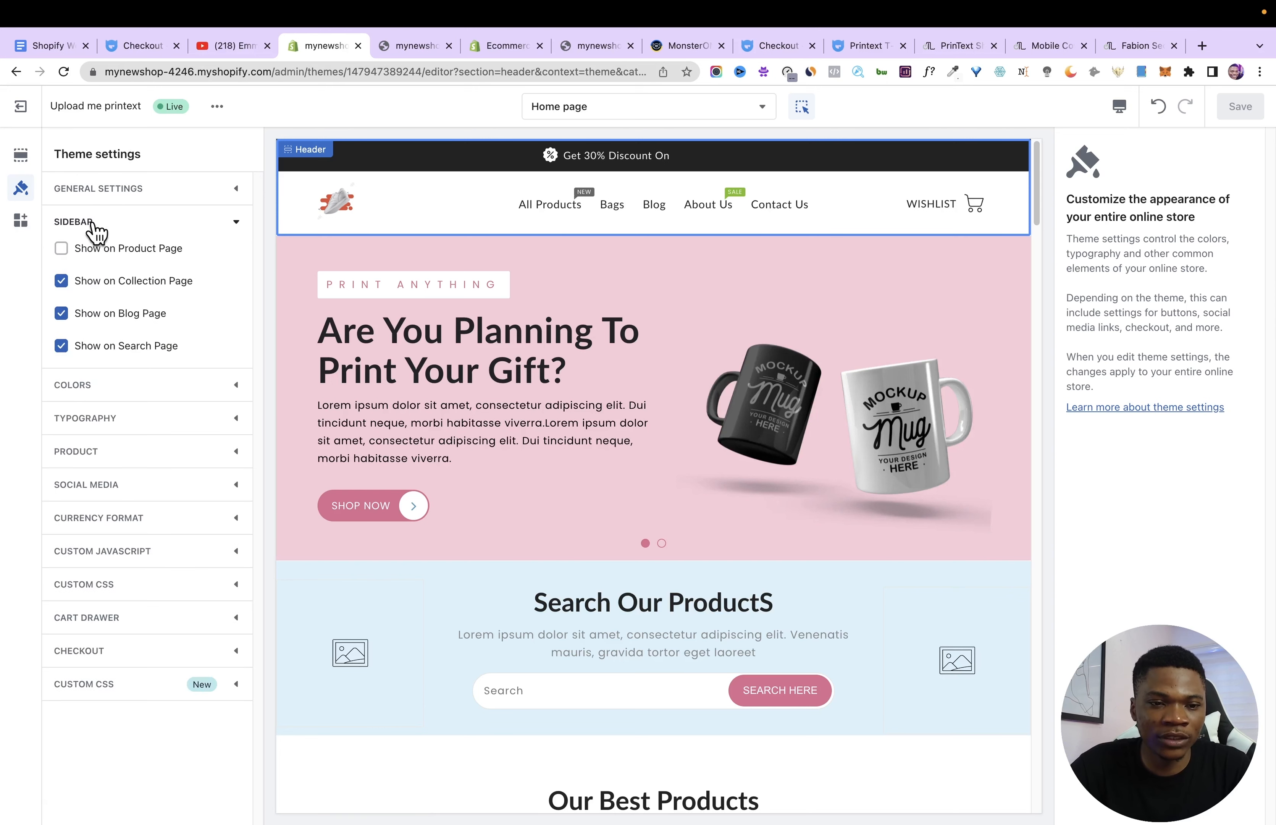
left_click(93, 223)
left_click(101, 256)
left_click(100, 258)
left_click(95, 288)
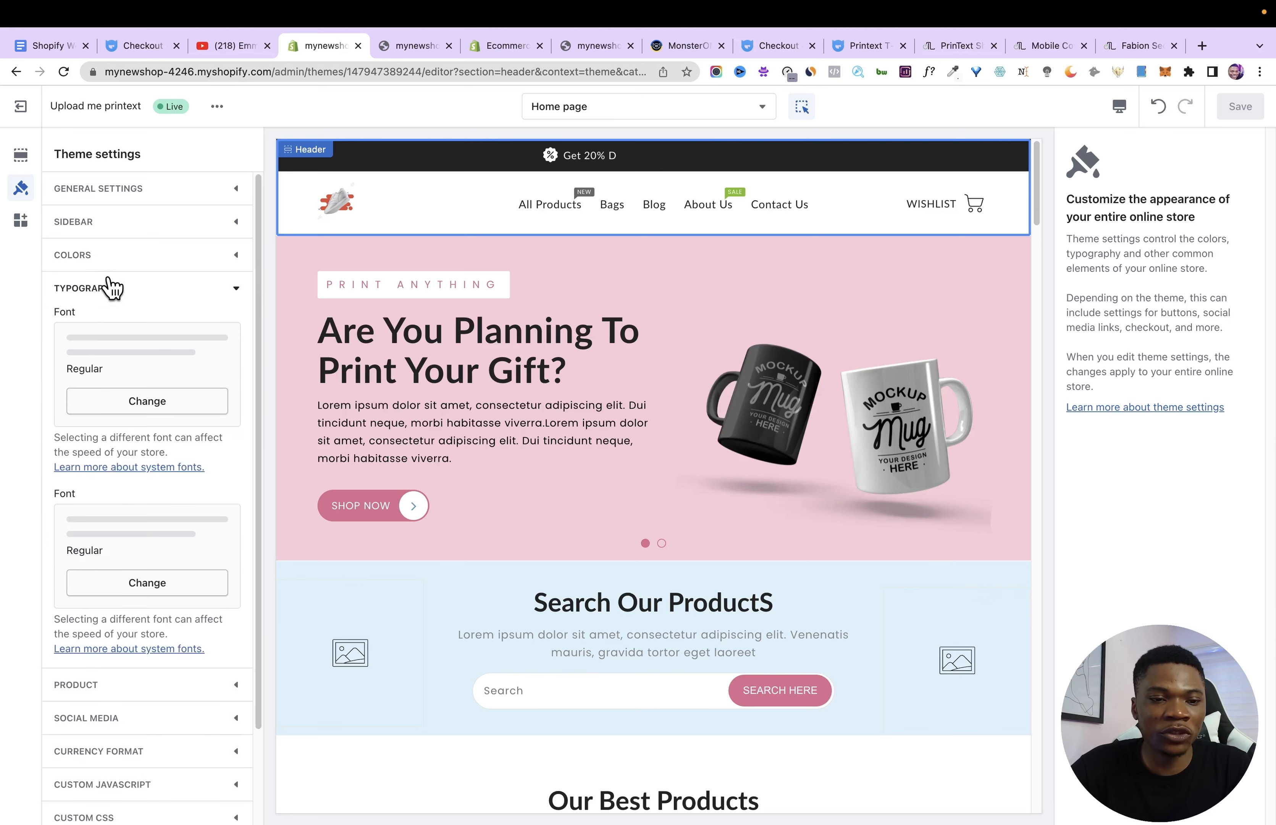
left_click(104, 293)
left_click(104, 322)
left_click(106, 324)
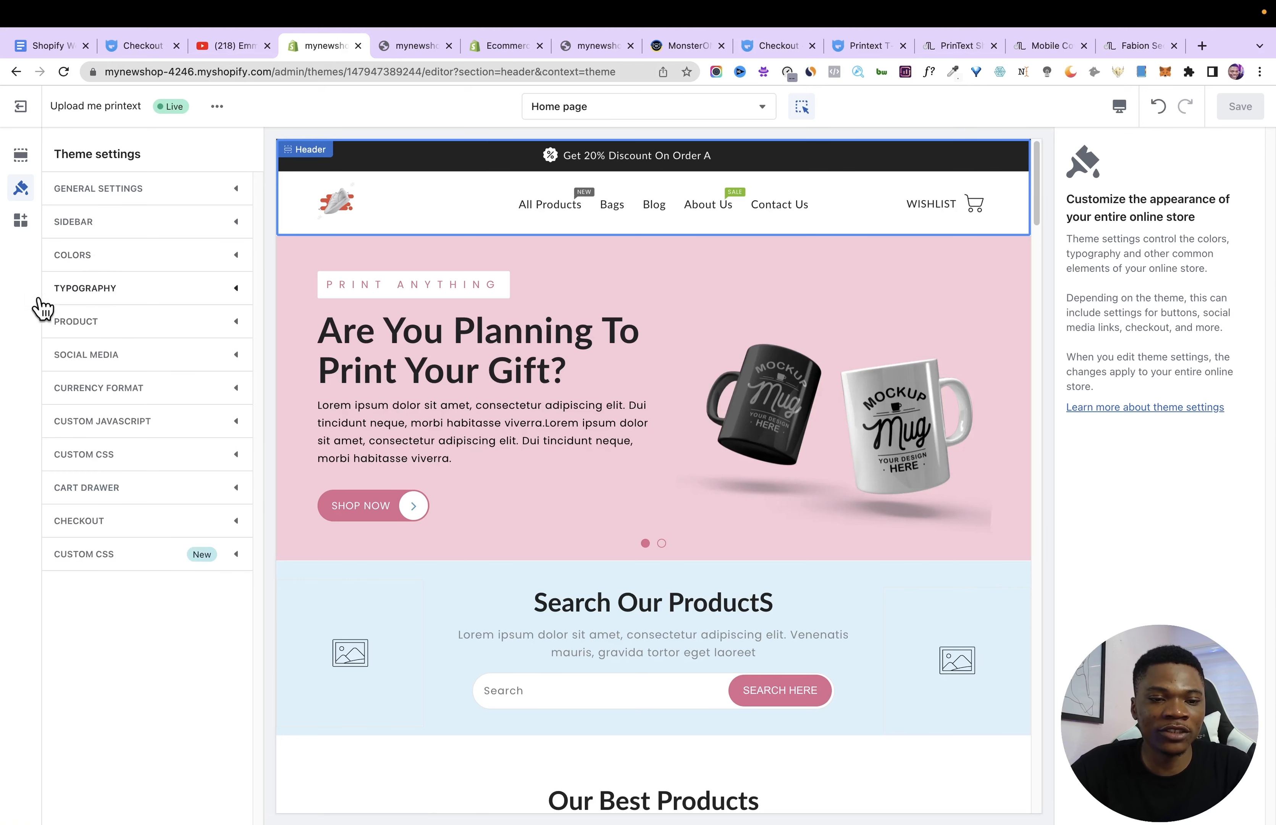
left_click(17, 198)
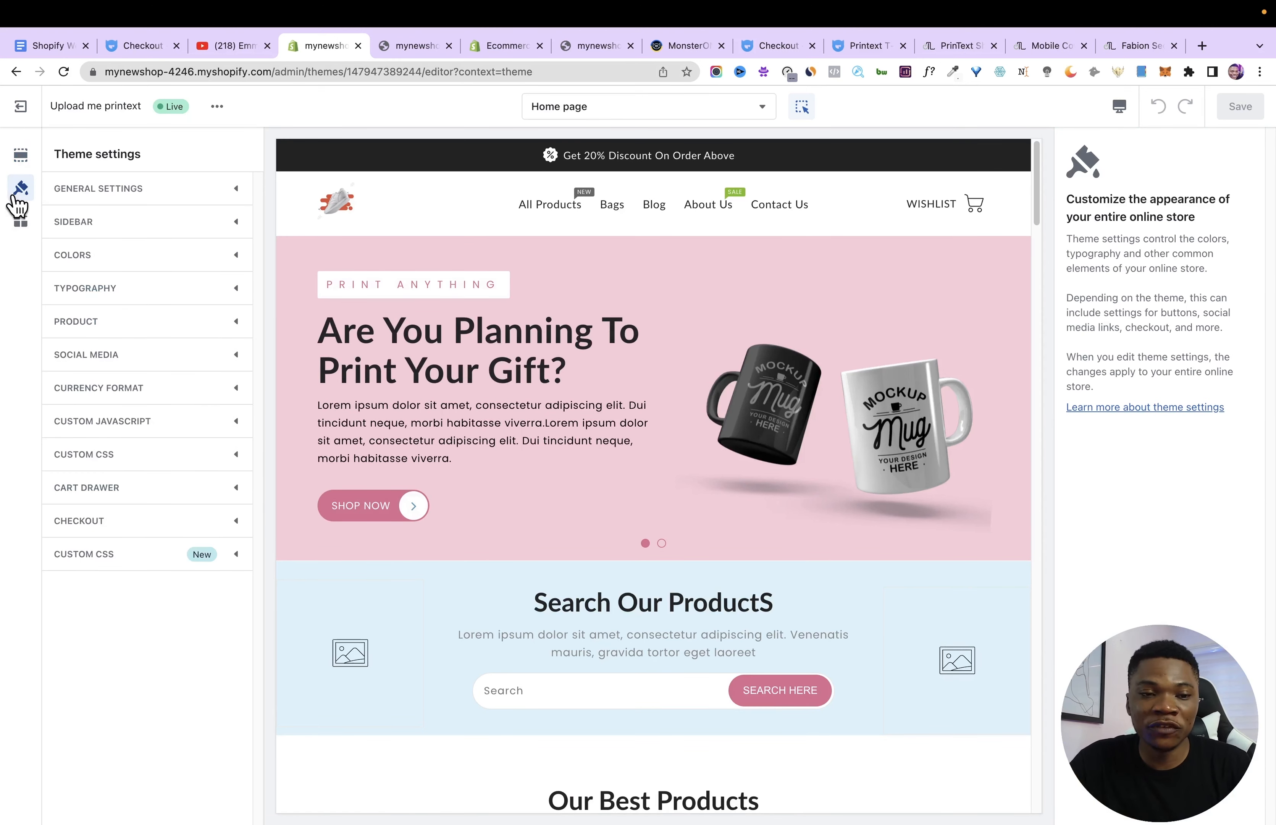
left_click(21, 107)
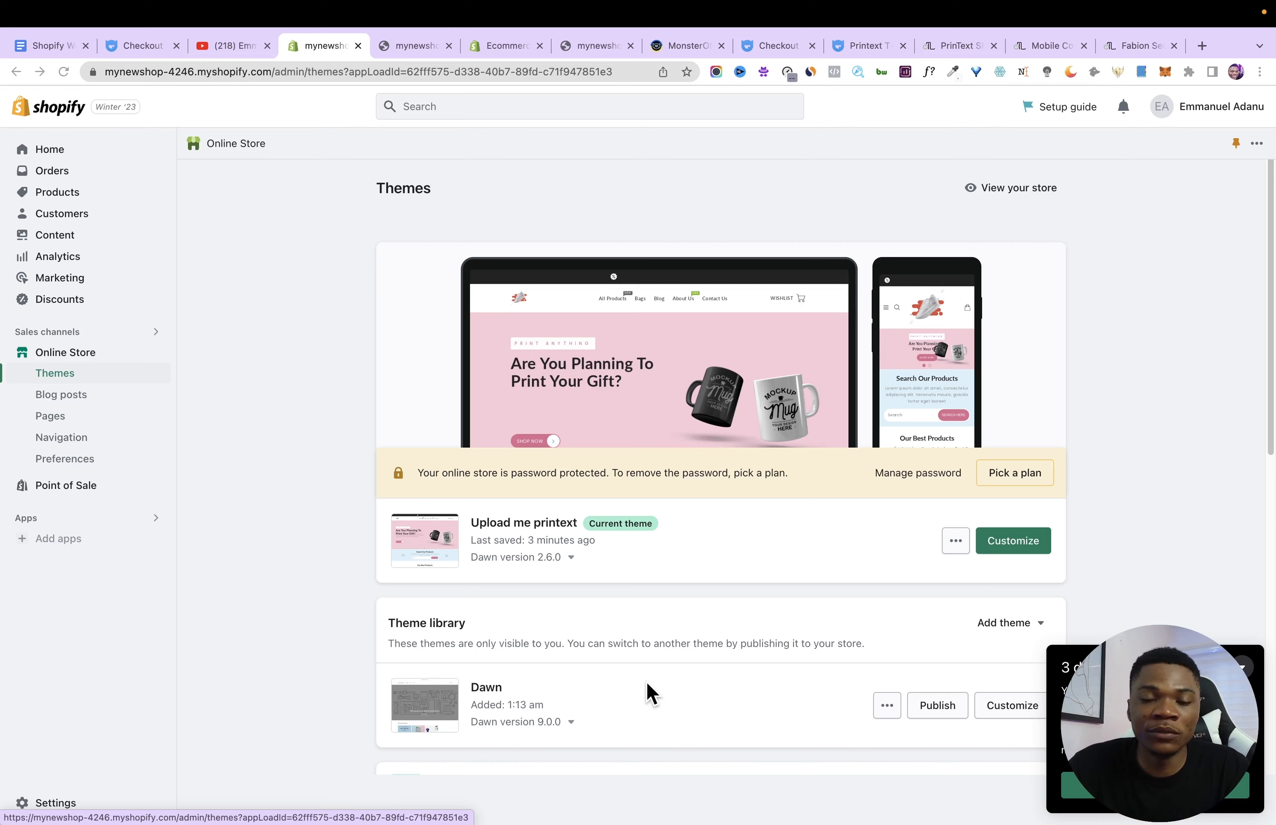
left_click(399, 45)
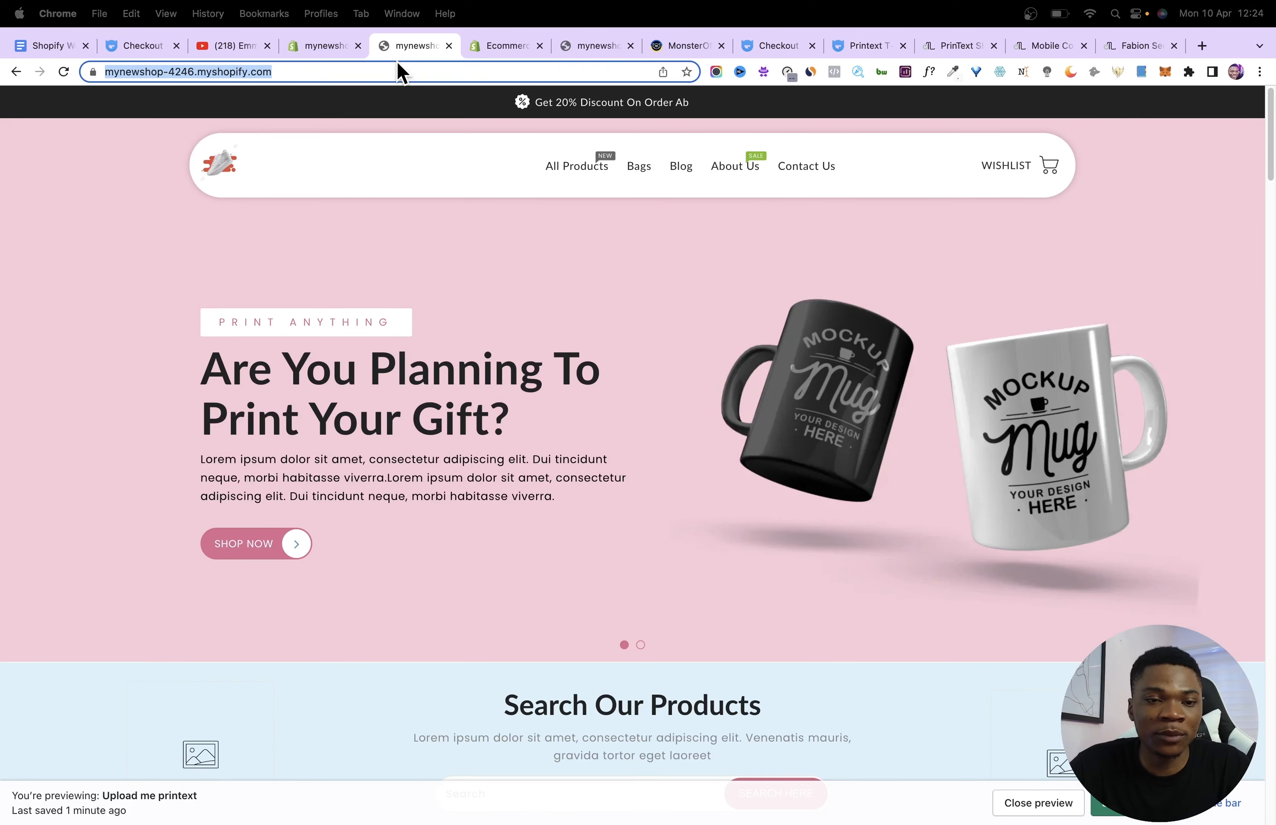
left_click(135, 75)
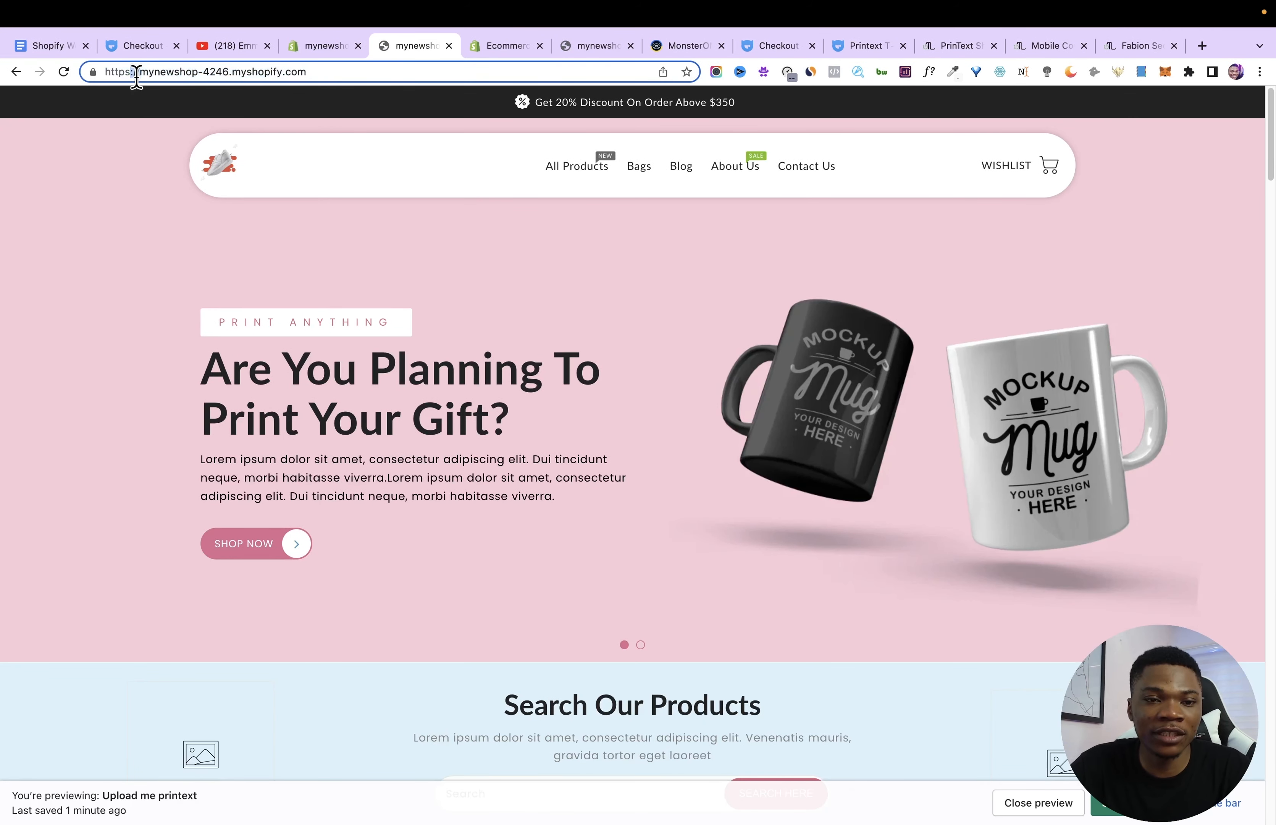
triple_click(137, 75)
key("super+c")
left_click(1259, 72)
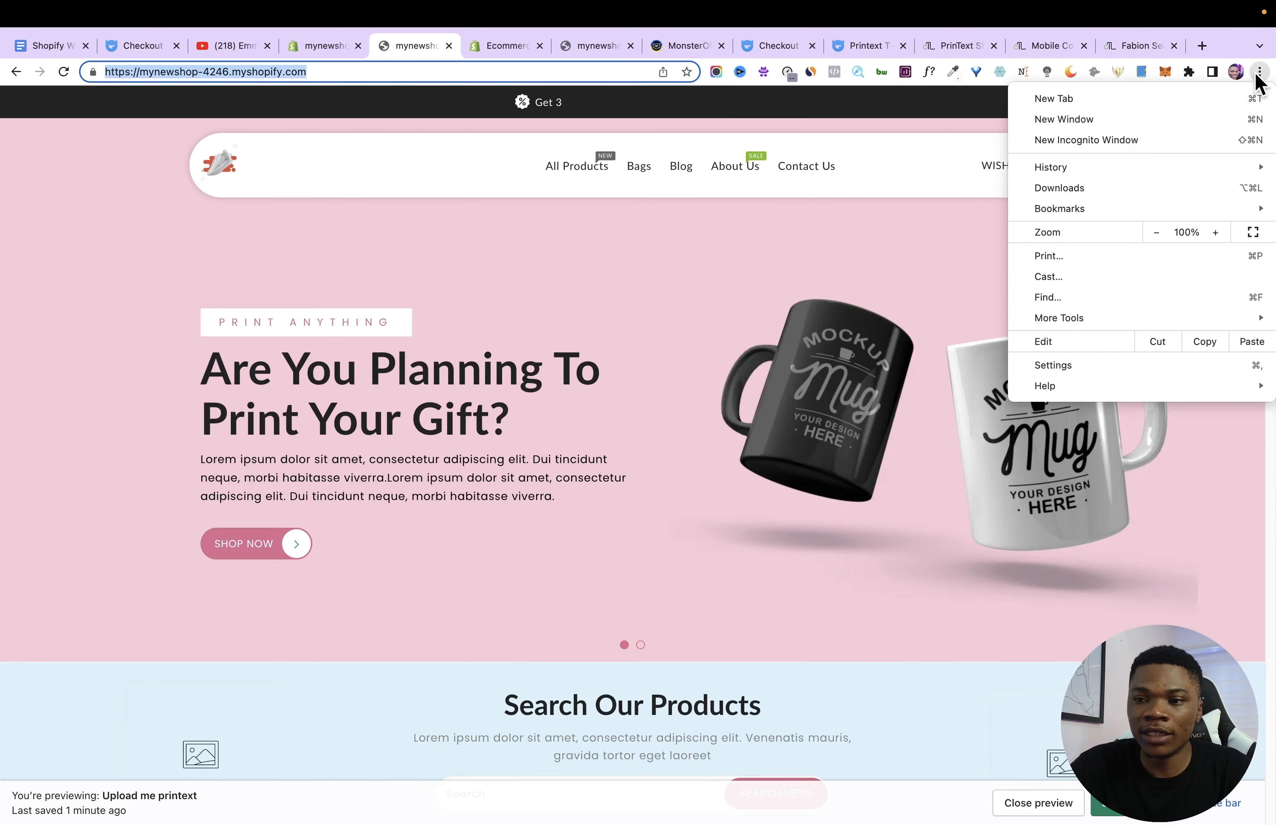
left_click(1120, 138)
key("super+v")
key("Return")
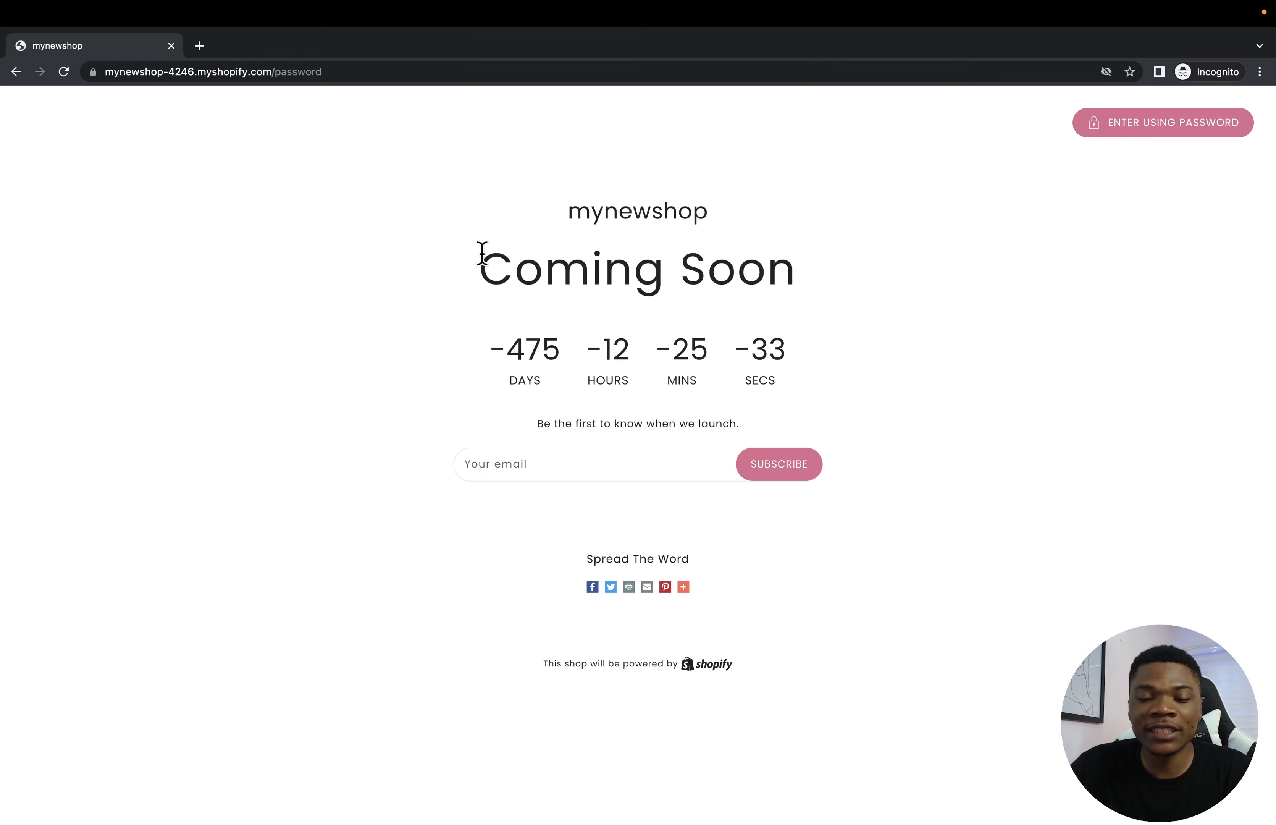
left_click_drag(481, 251, 785, 256)
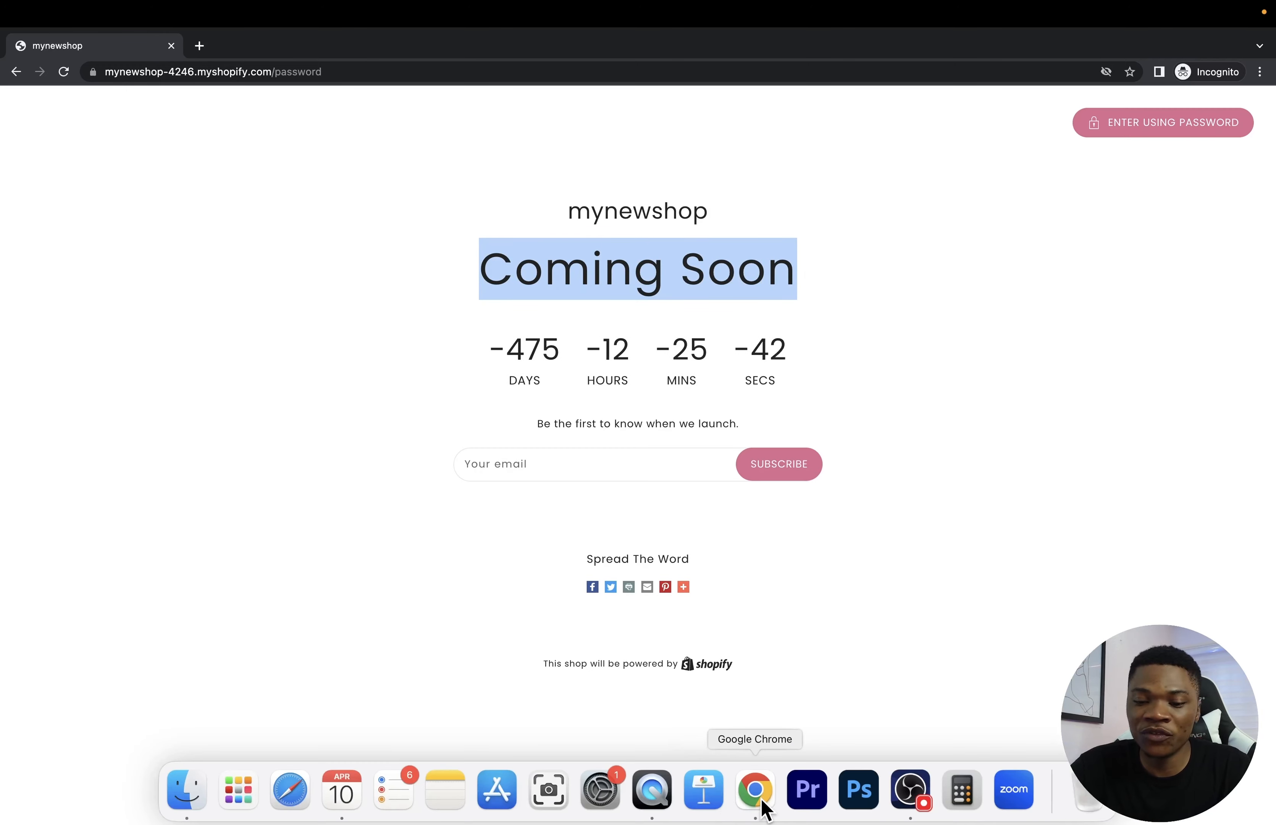
Return to the store admin, read the password protection notice, and choose the Basic plan with the monthly billing cycle.
left_click(758, 793)
left_click(322, 47)
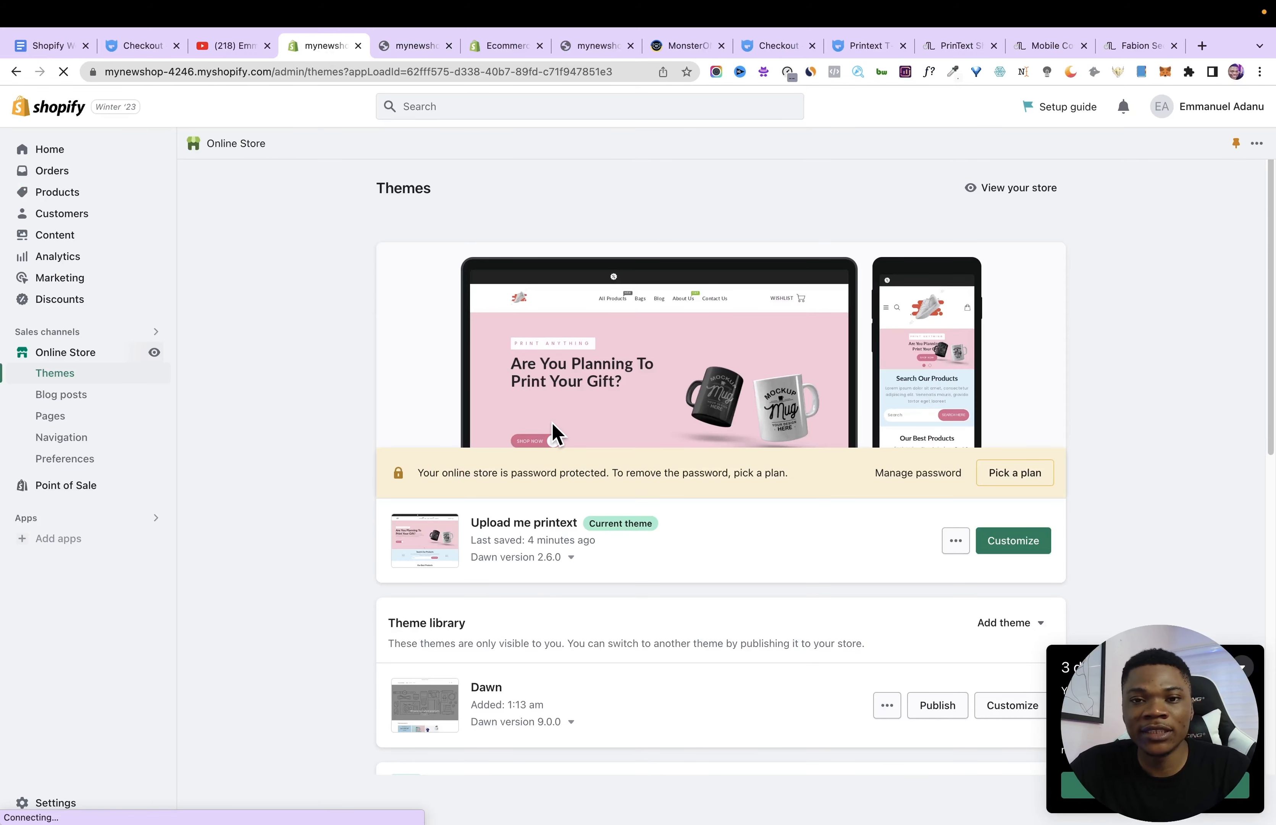
left_click_drag(420, 472, 672, 499)
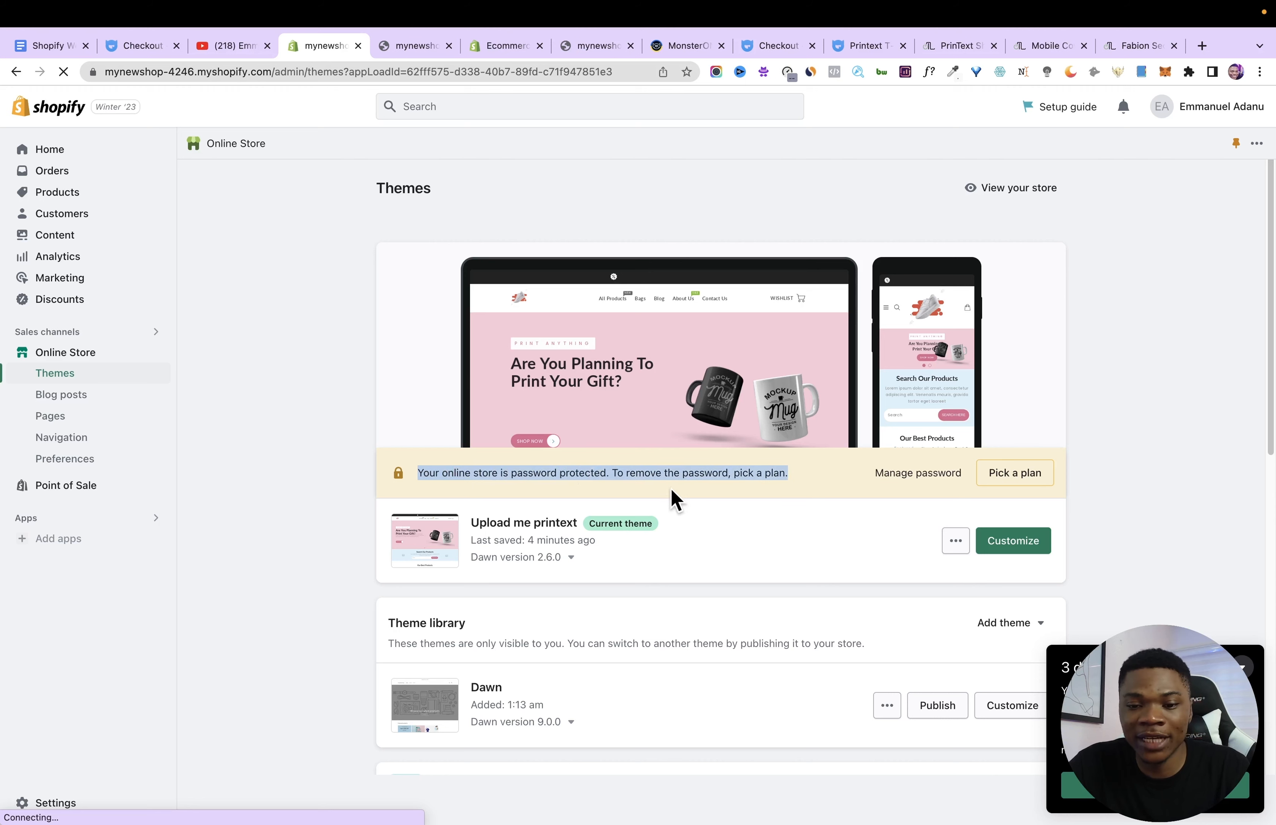
left_click(793, 483)
left_click(1013, 475)
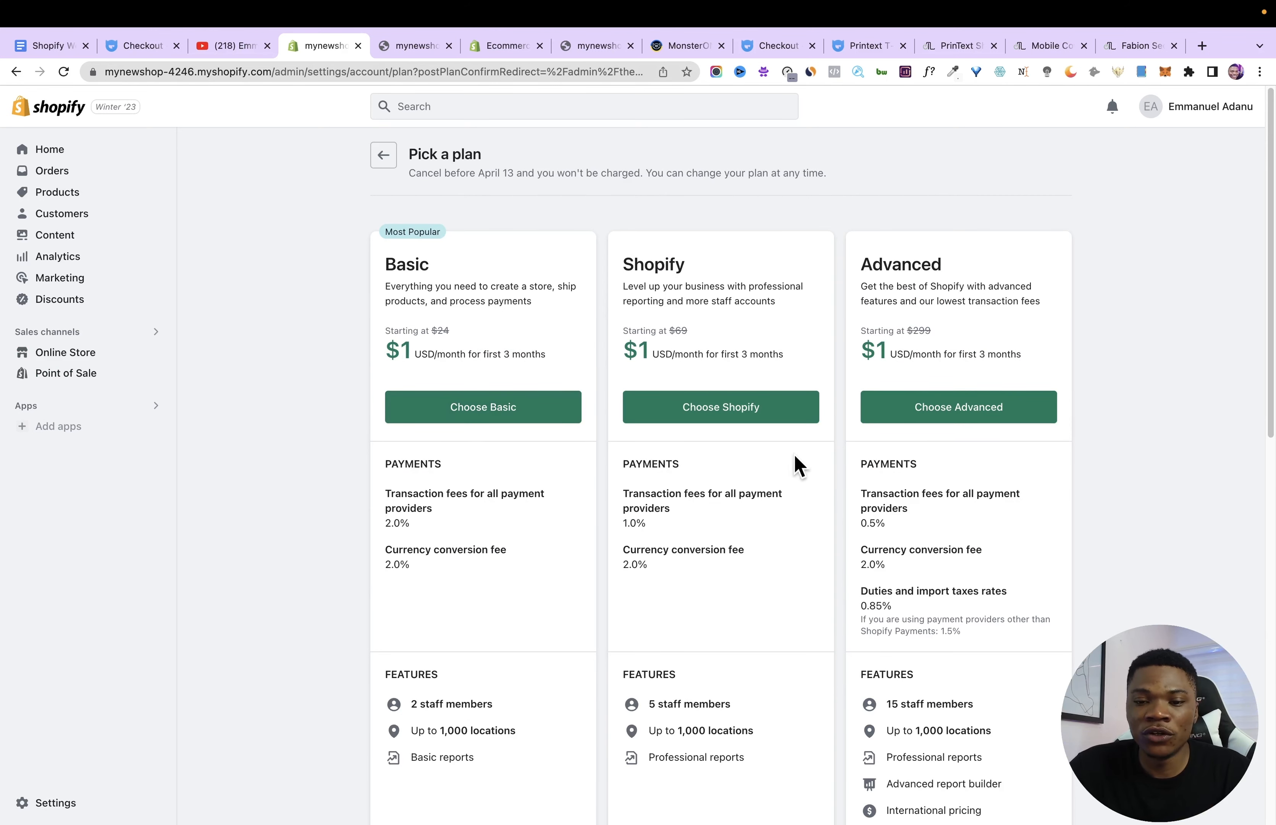
scroll(383, 278, "down", 1)
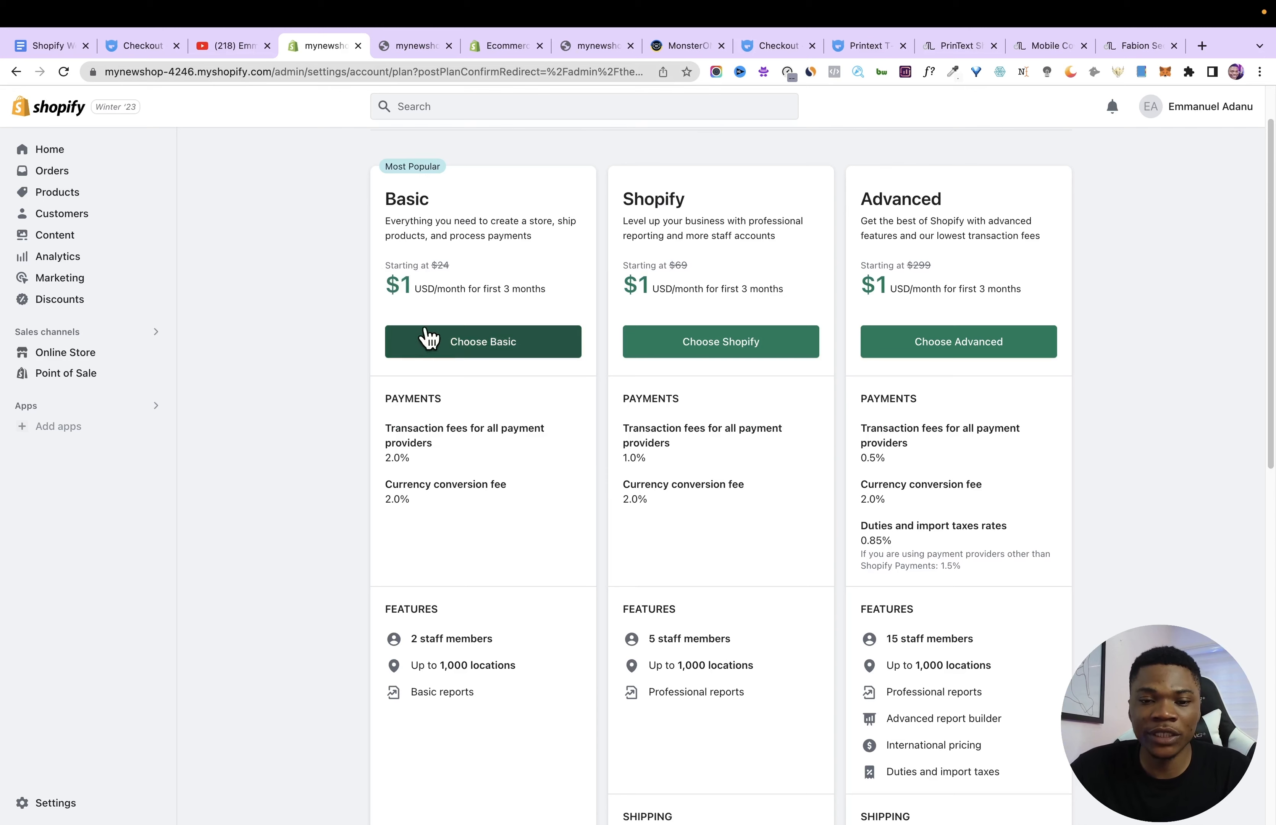
scroll(383, 295, "up", 1)
left_click(475, 412)
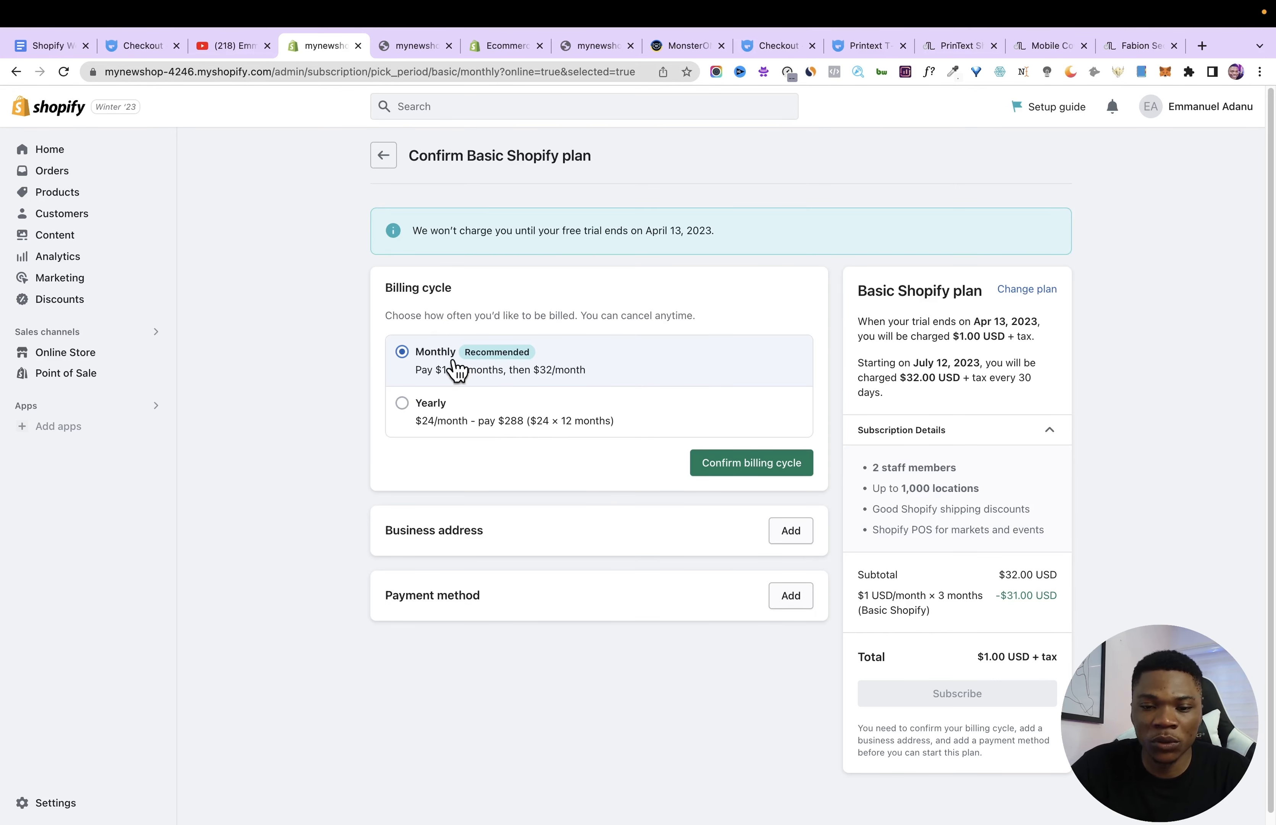
left_click(749, 472)
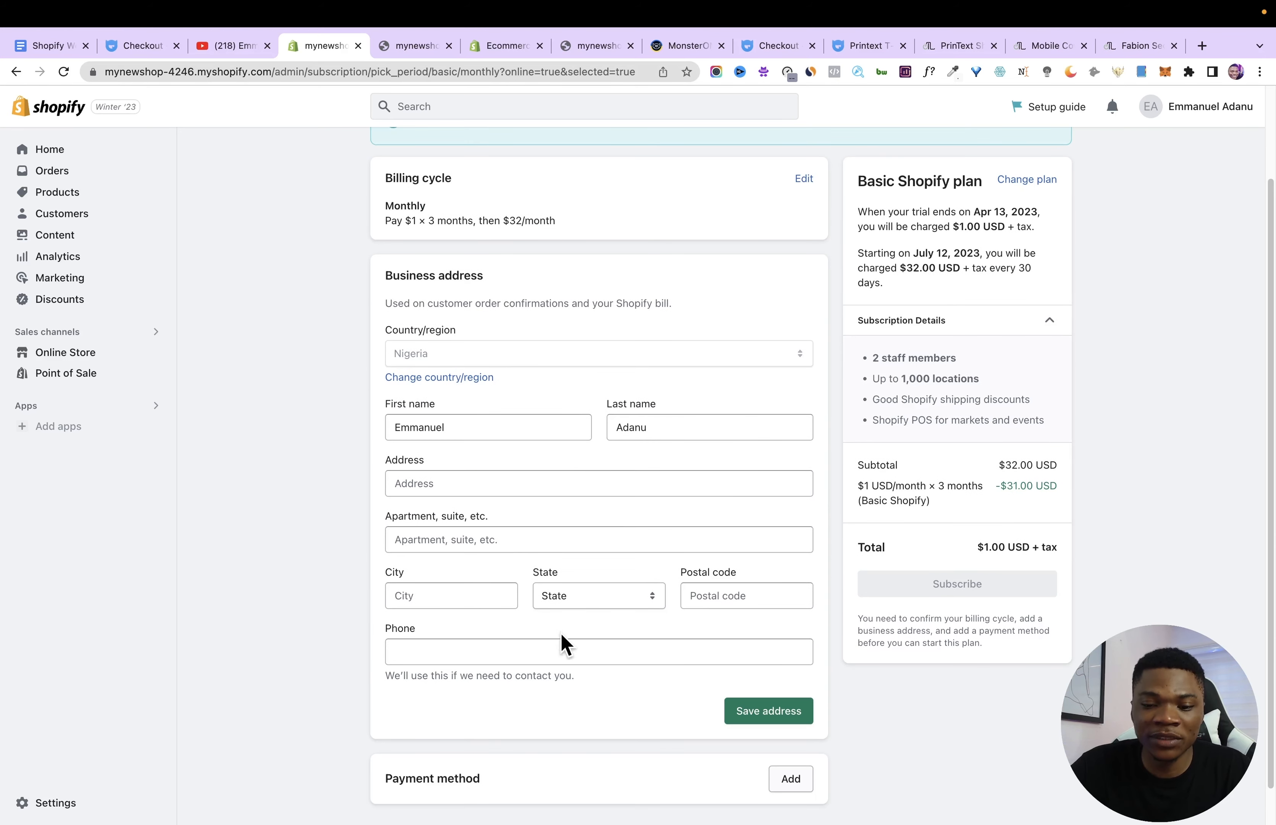
Save the business address and add a credit card as payment method, with the billing address the same as the business address.
left_click(772, 711)
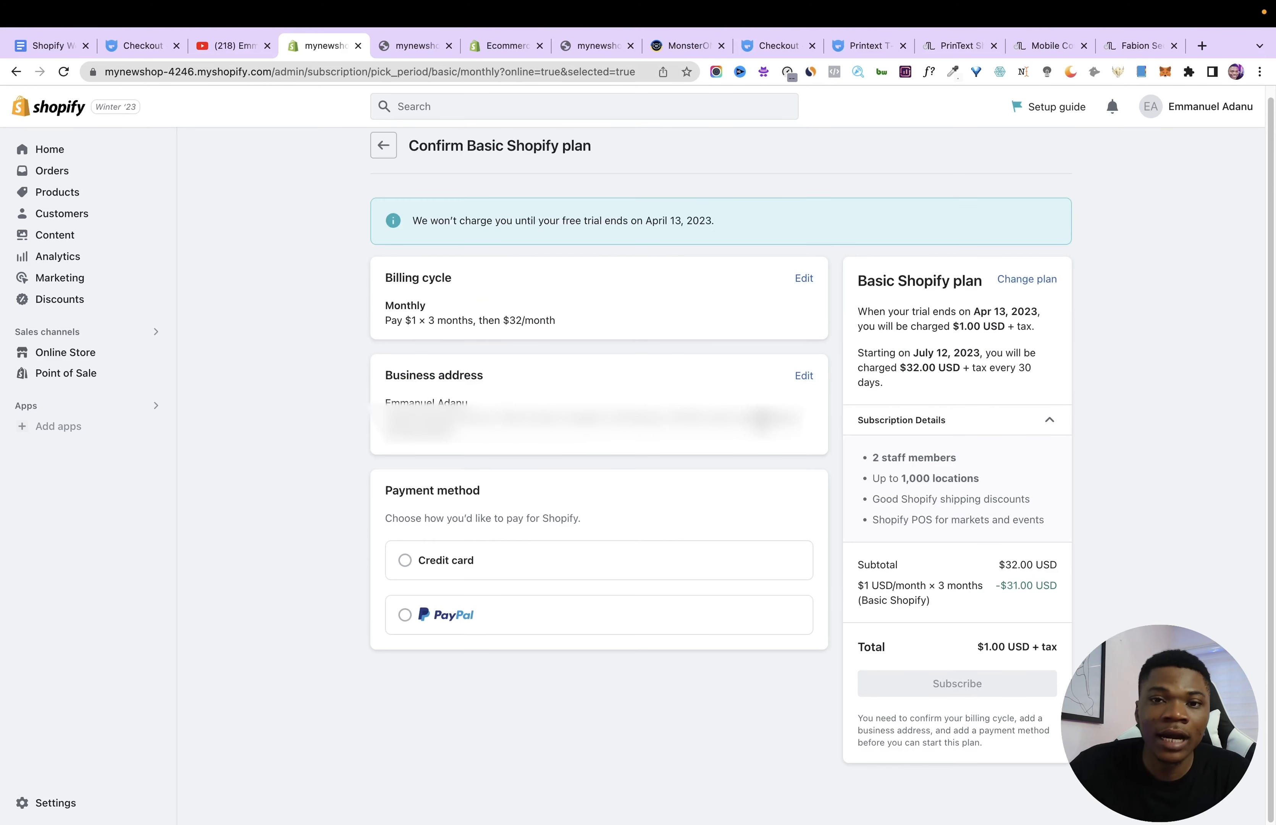
left_click(405, 561)
scroll(569, 553, "down", 8)
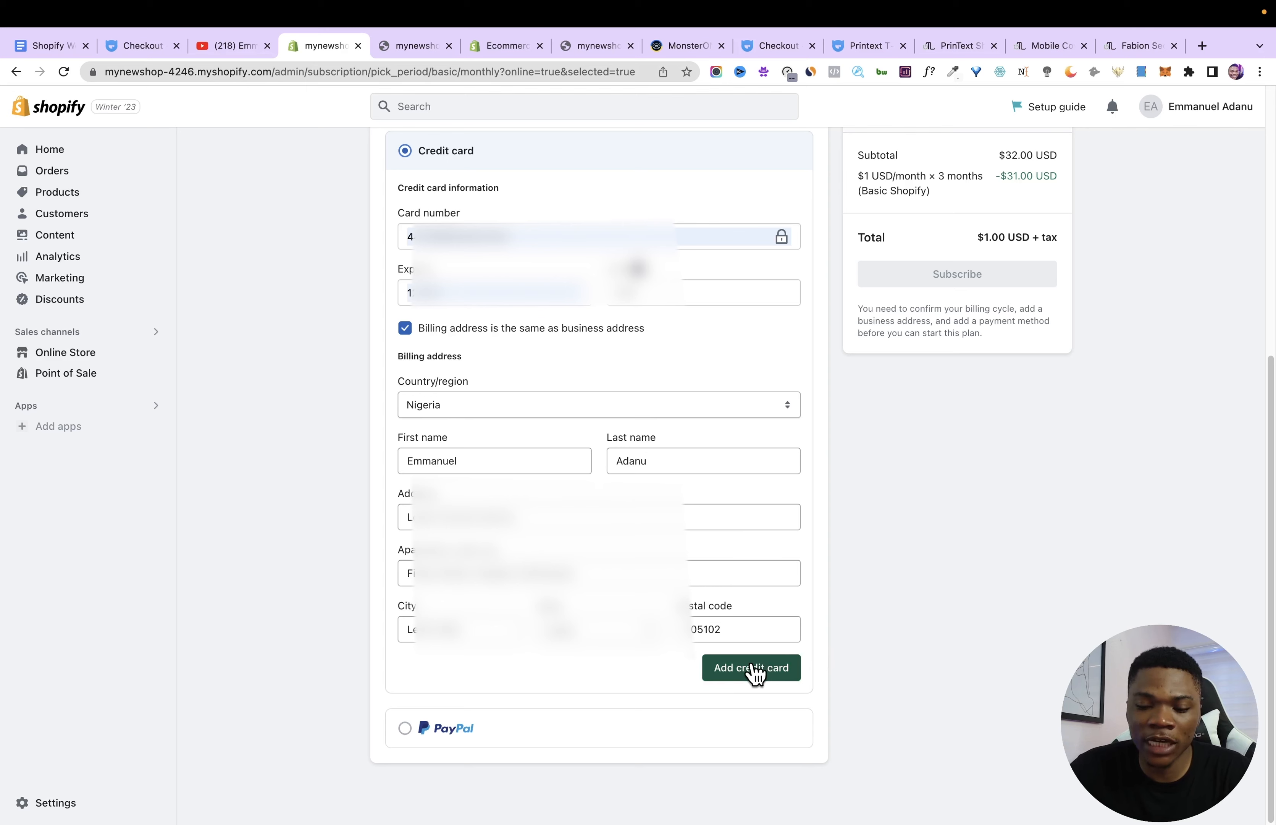
left_click(752, 668)
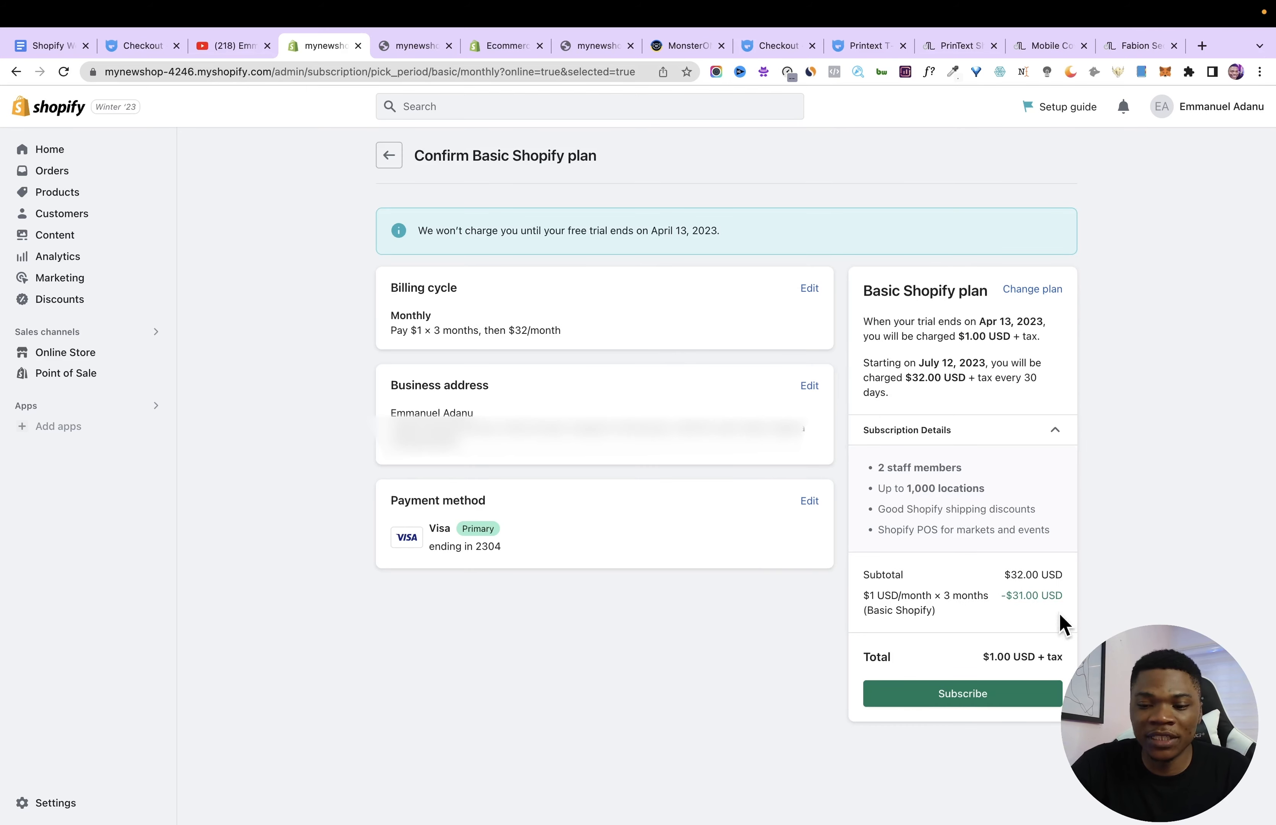
Subscribe to the Basic Shopify plan and decline the POS Pro add-on.
left_click(965, 694)
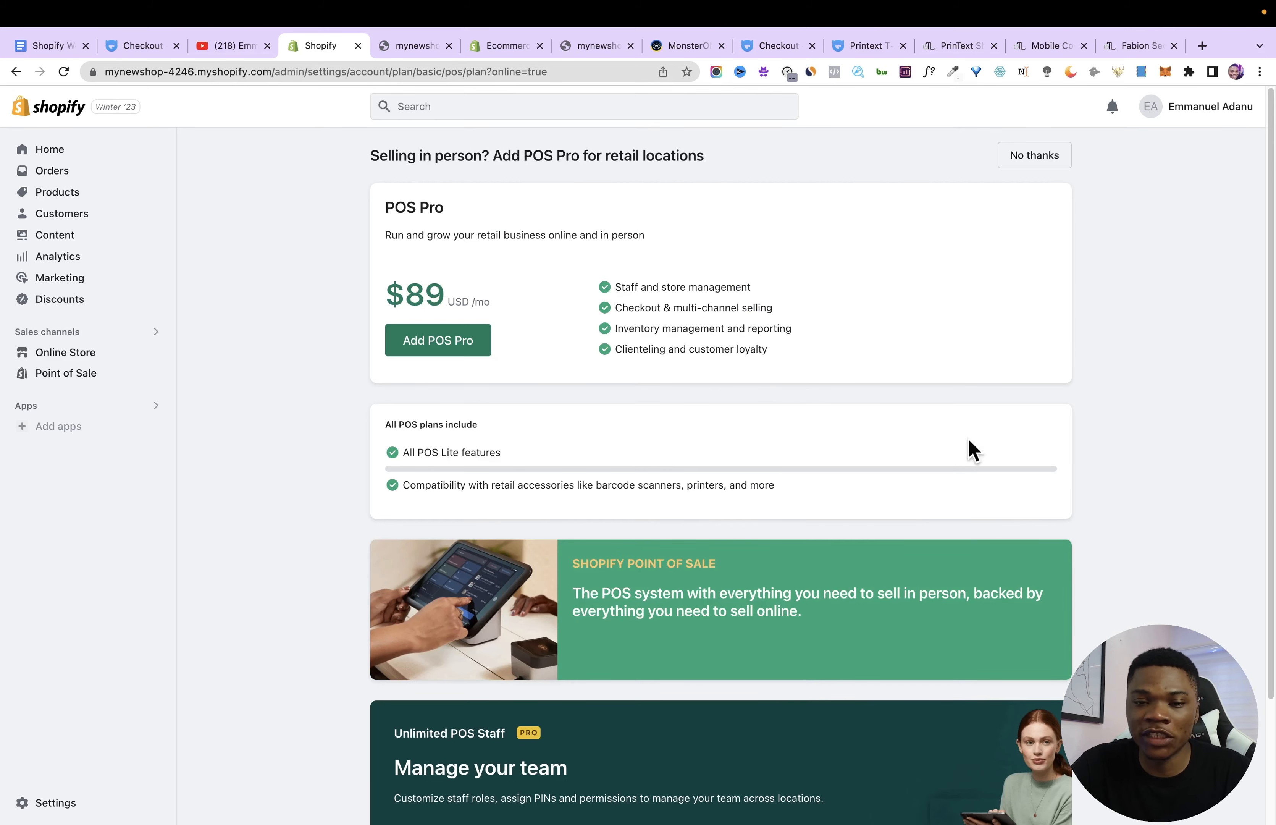
left_click(1018, 158)
left_click(755, 337)
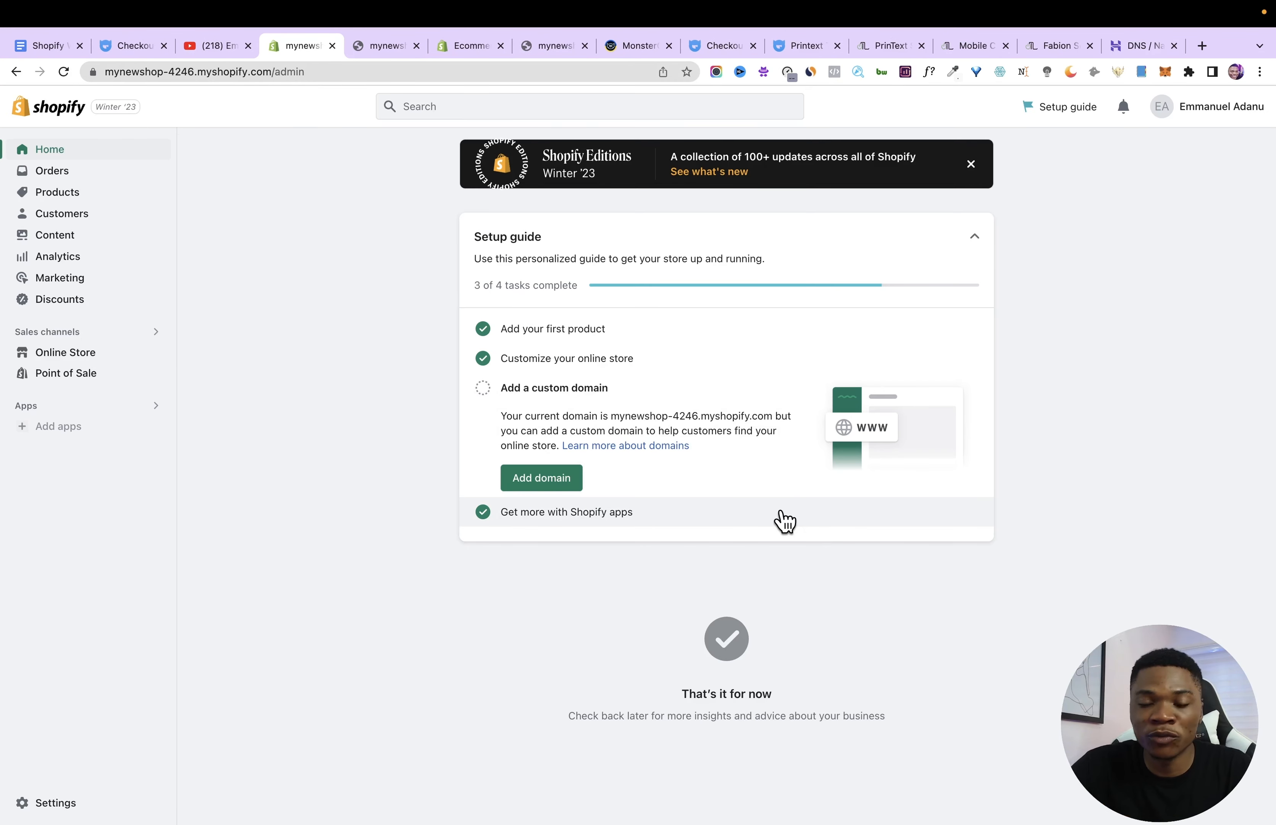
Begin adding a custom domain from the setup guide and choose to connect an existing domain.
left_click_drag(613, 424, 779, 423)
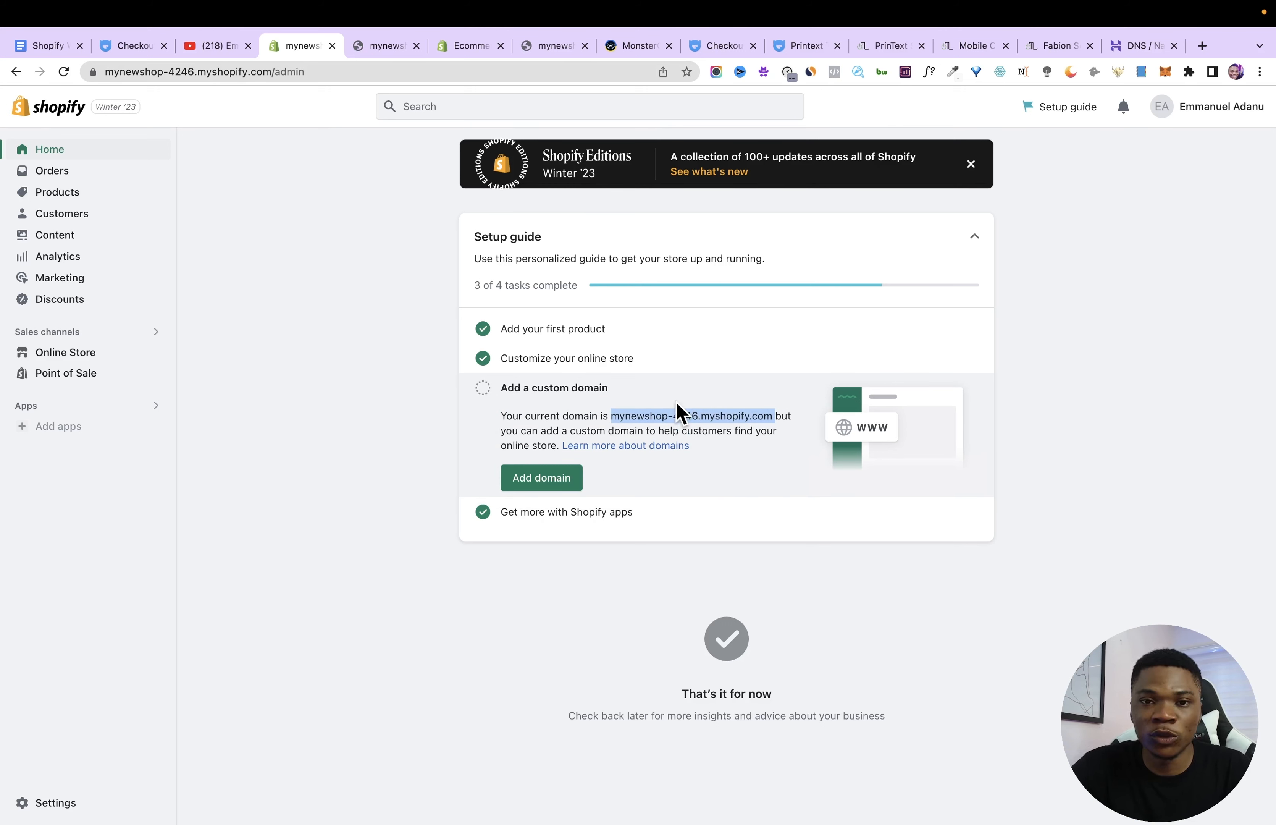
left_click(709, 463)
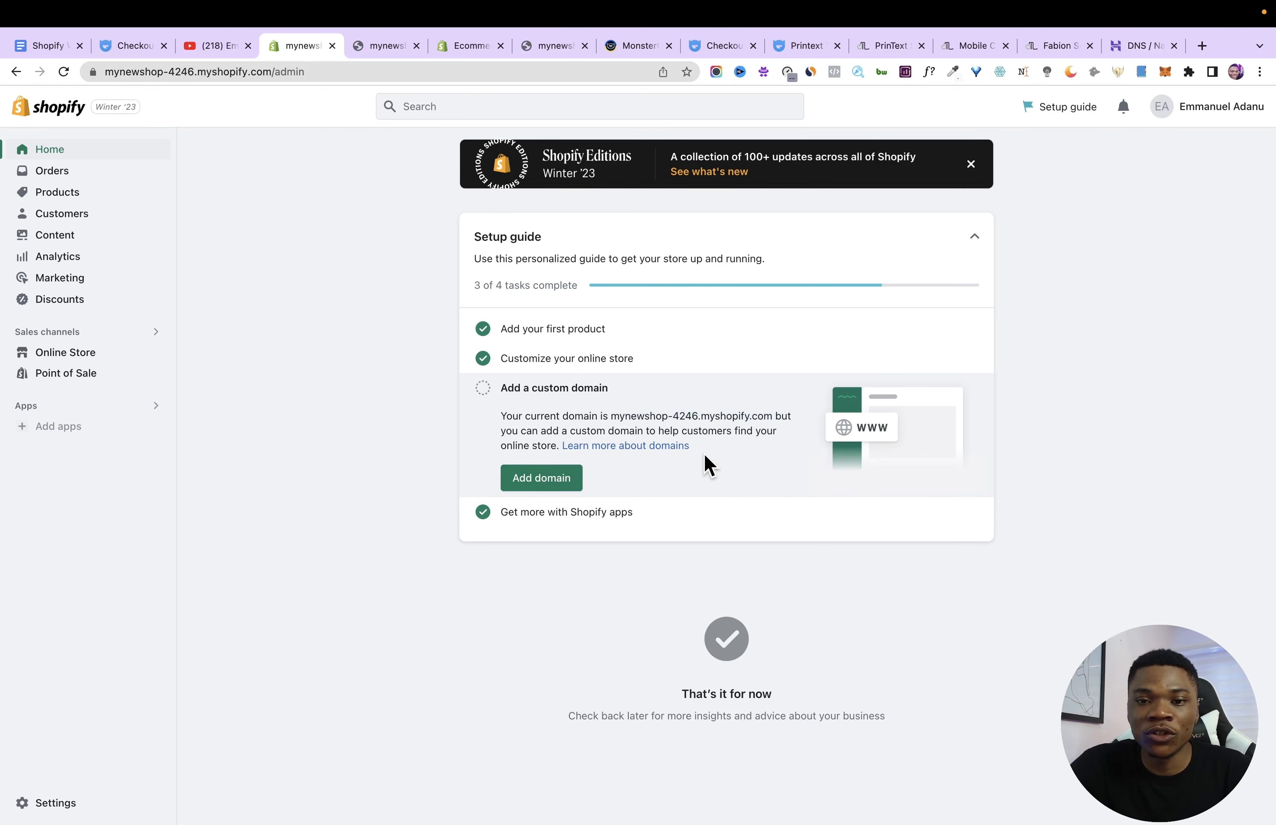
left_click(544, 483)
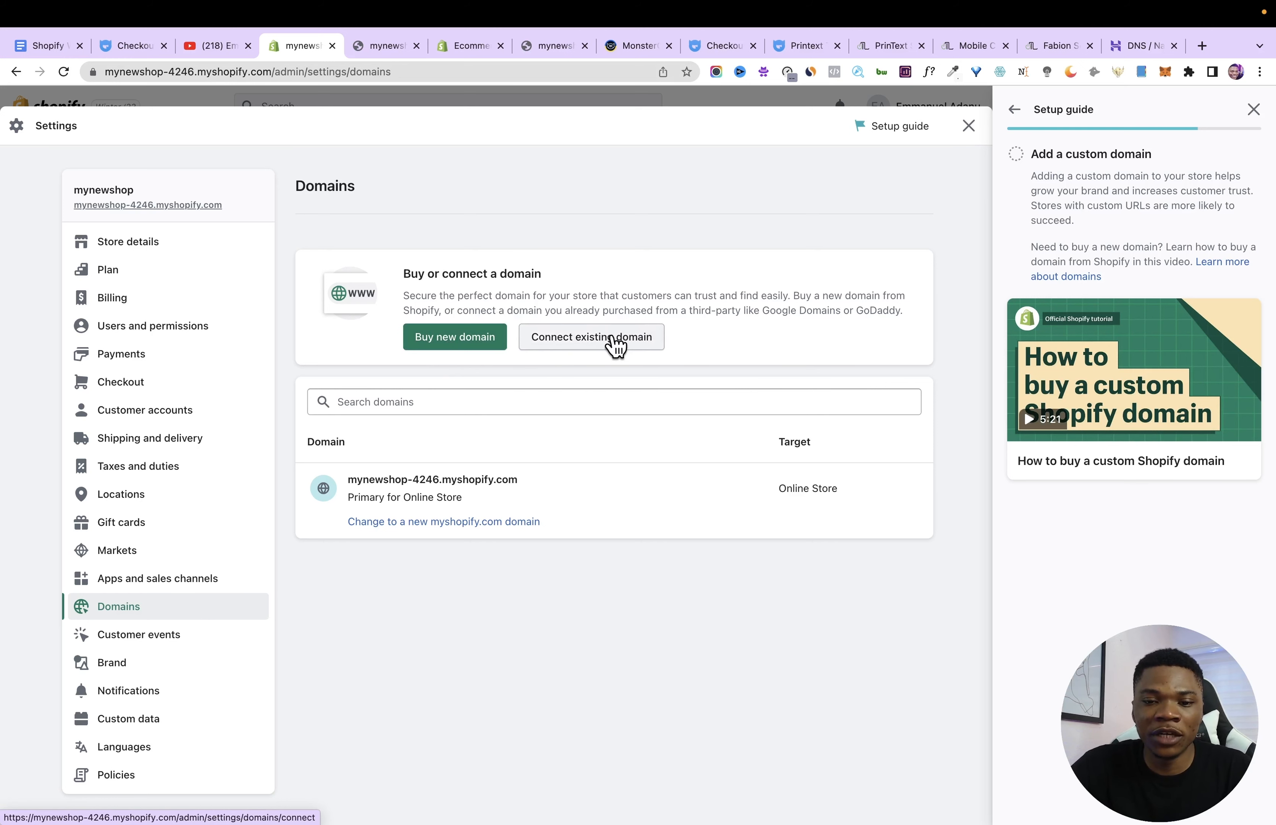
left_click(613, 343)
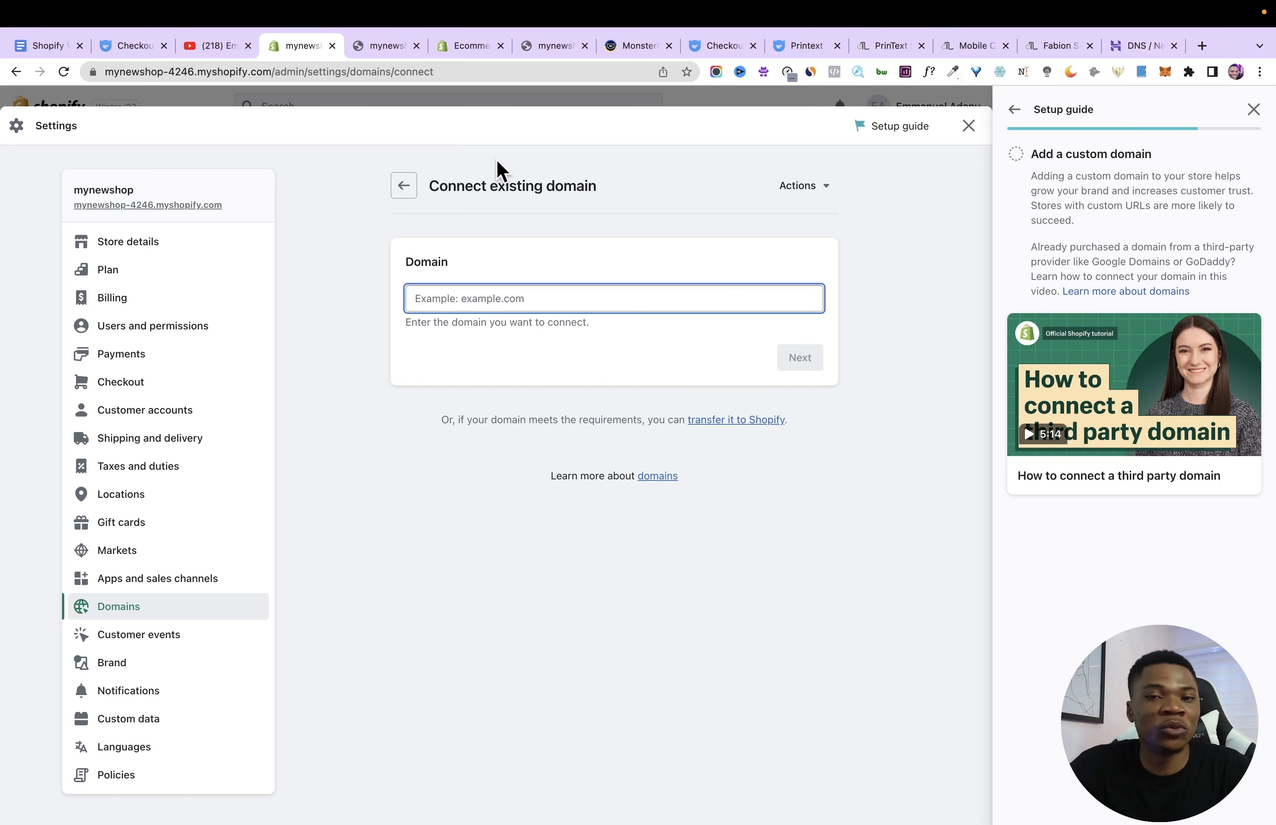
Check the domain's DNS page in Hostinger, and submit shopbata.com as the existing domain to connect to the store.
left_click(1135, 48)
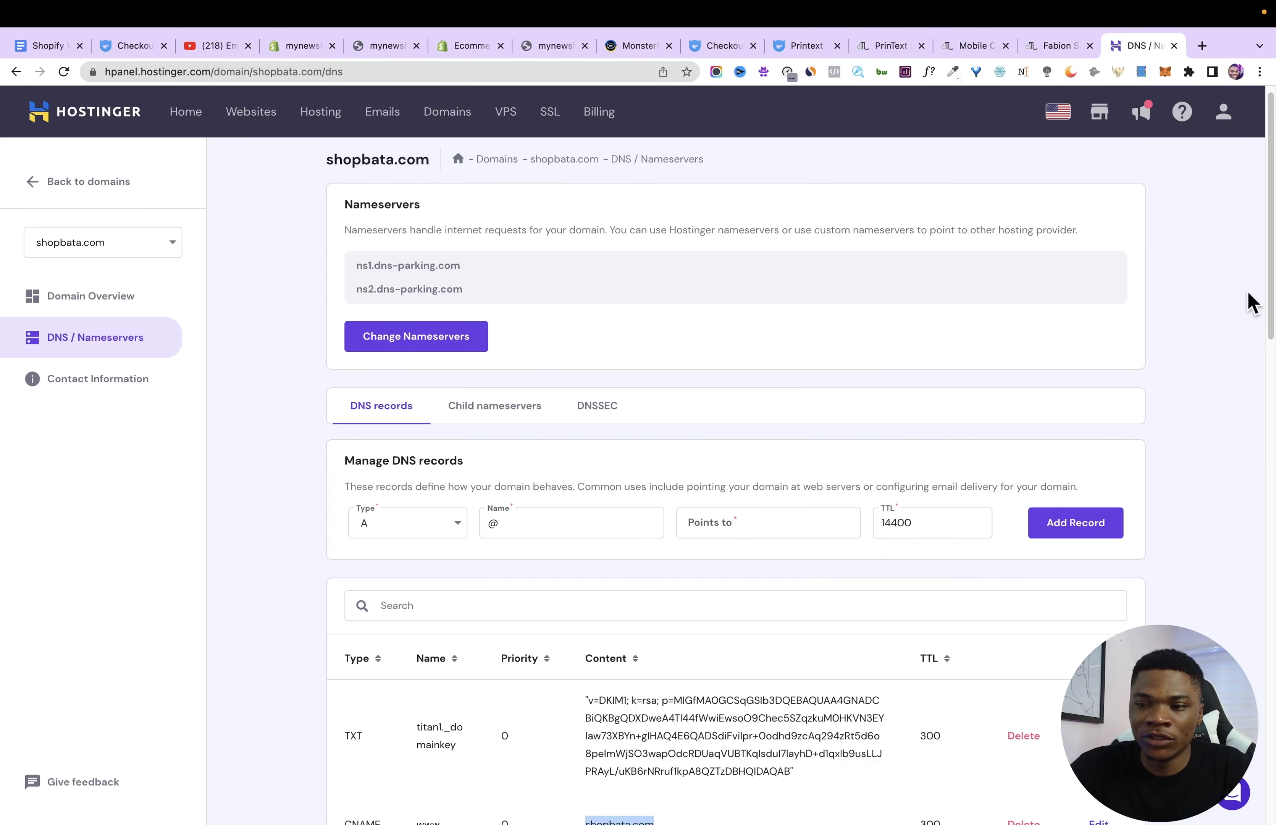
left_click_drag(1270, 279, 1265, 386)
scroll(627, 399, "down", 3)
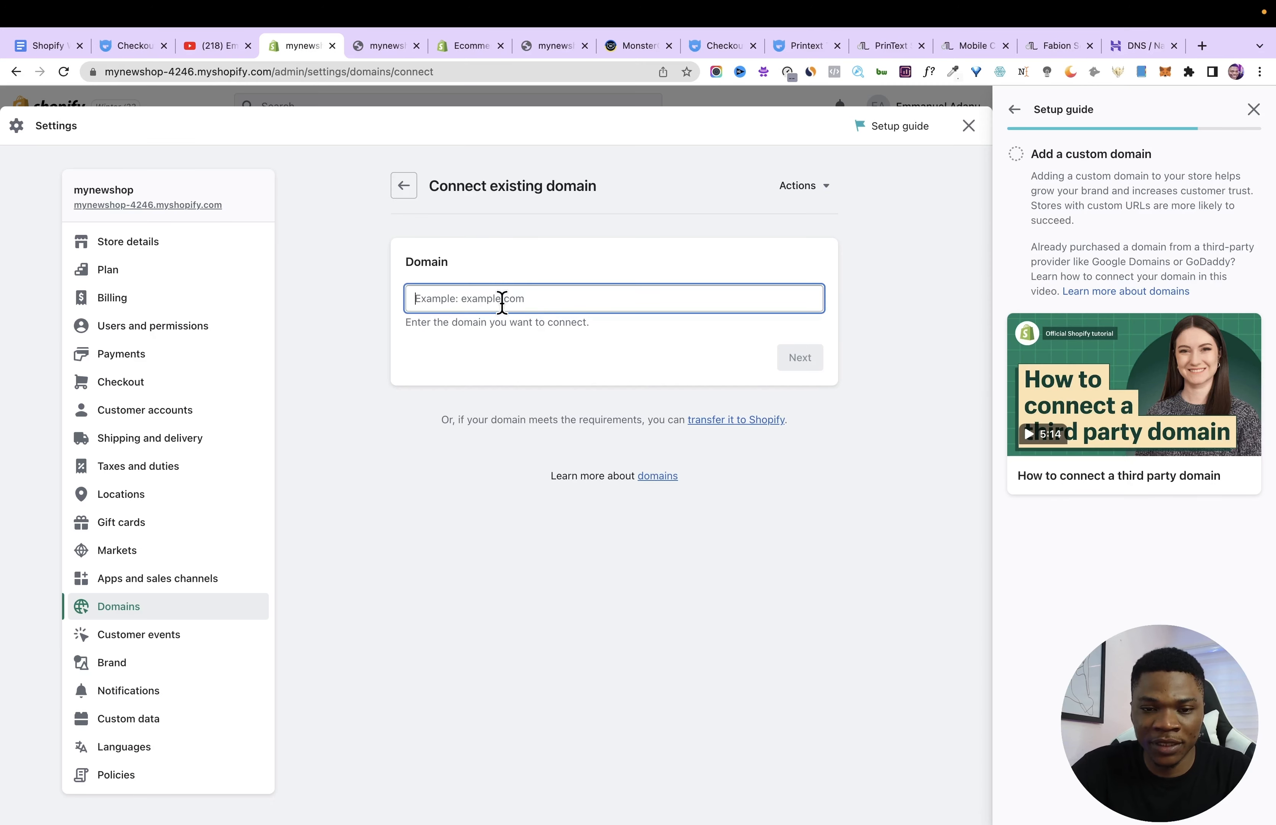
type("shopbata.com")
left_click(808, 356)
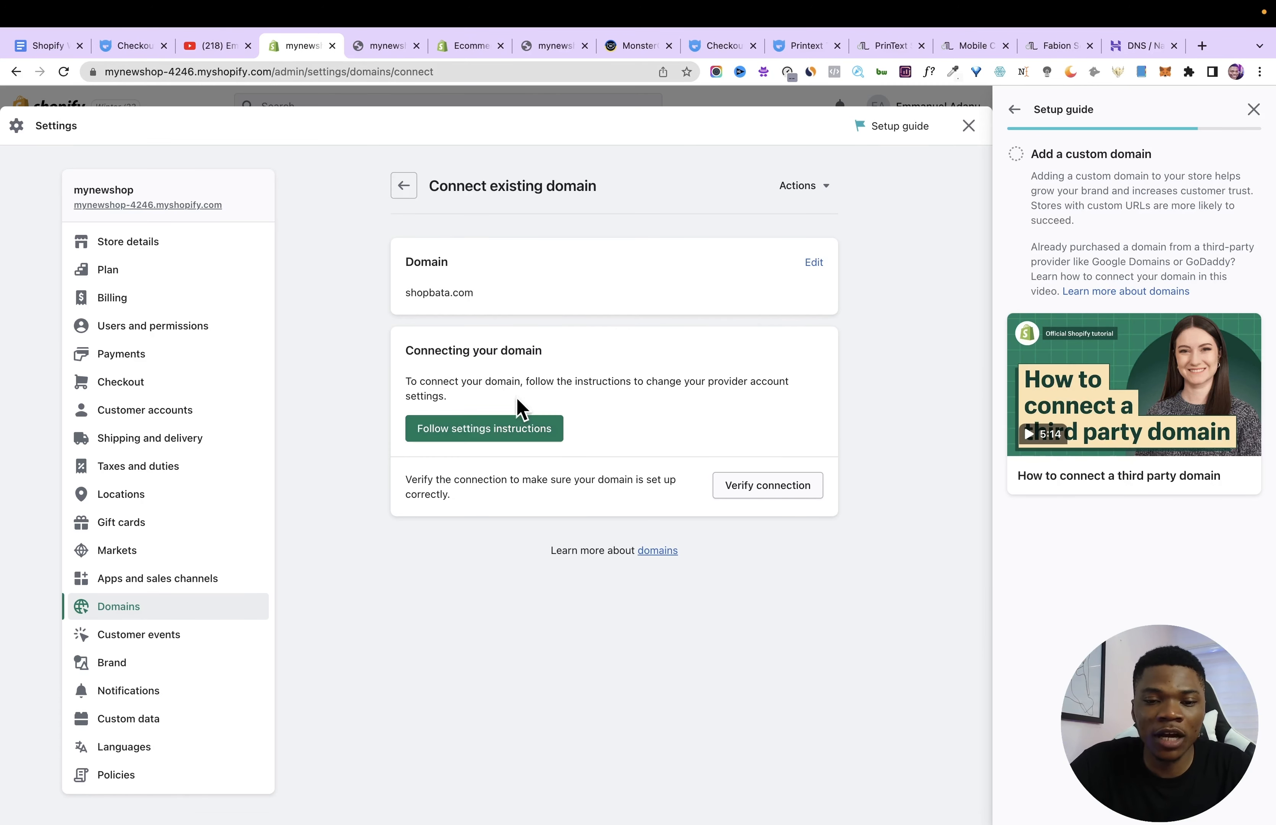
Open the help instructions for connecting a third-party domain manually, and read the required information and the A record's Shopify IP address.
left_click(461, 431)
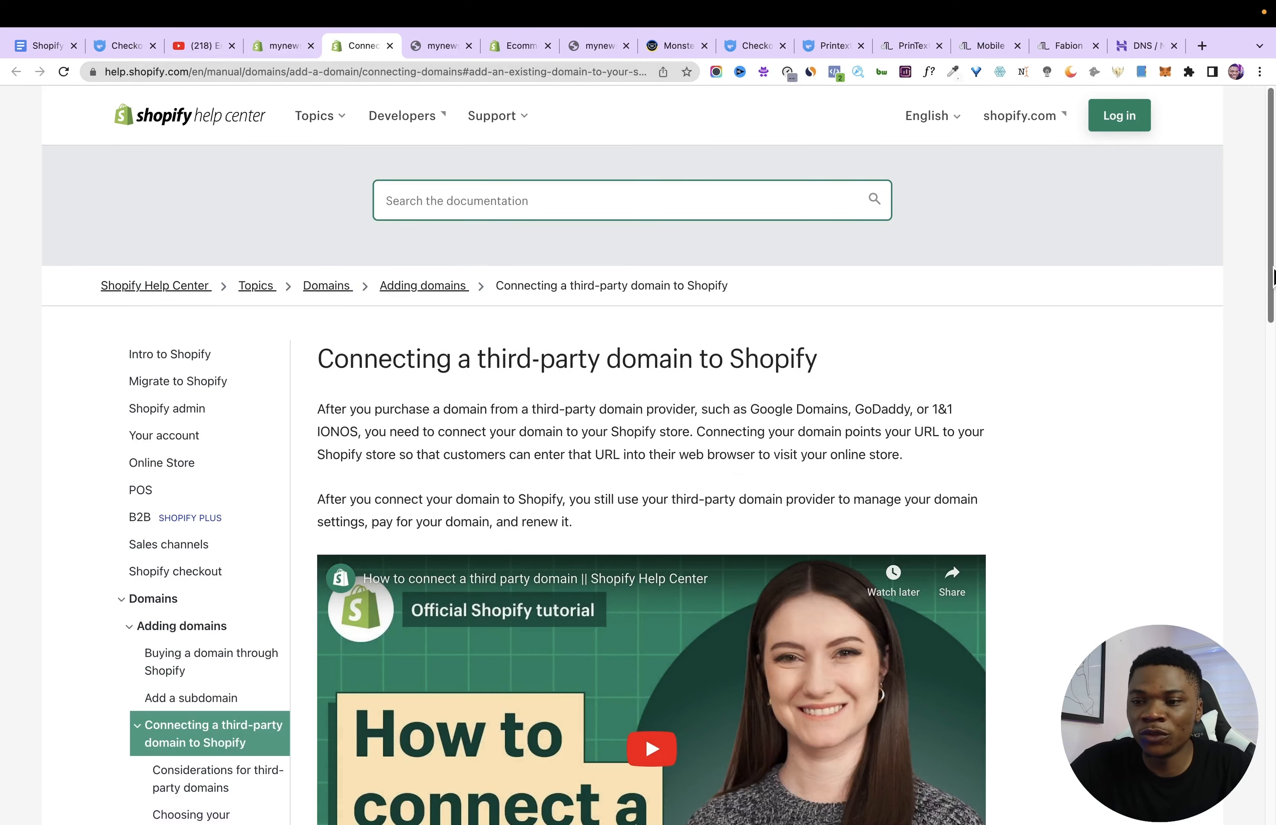
left_click_drag(1273, 279, 1249, 544)
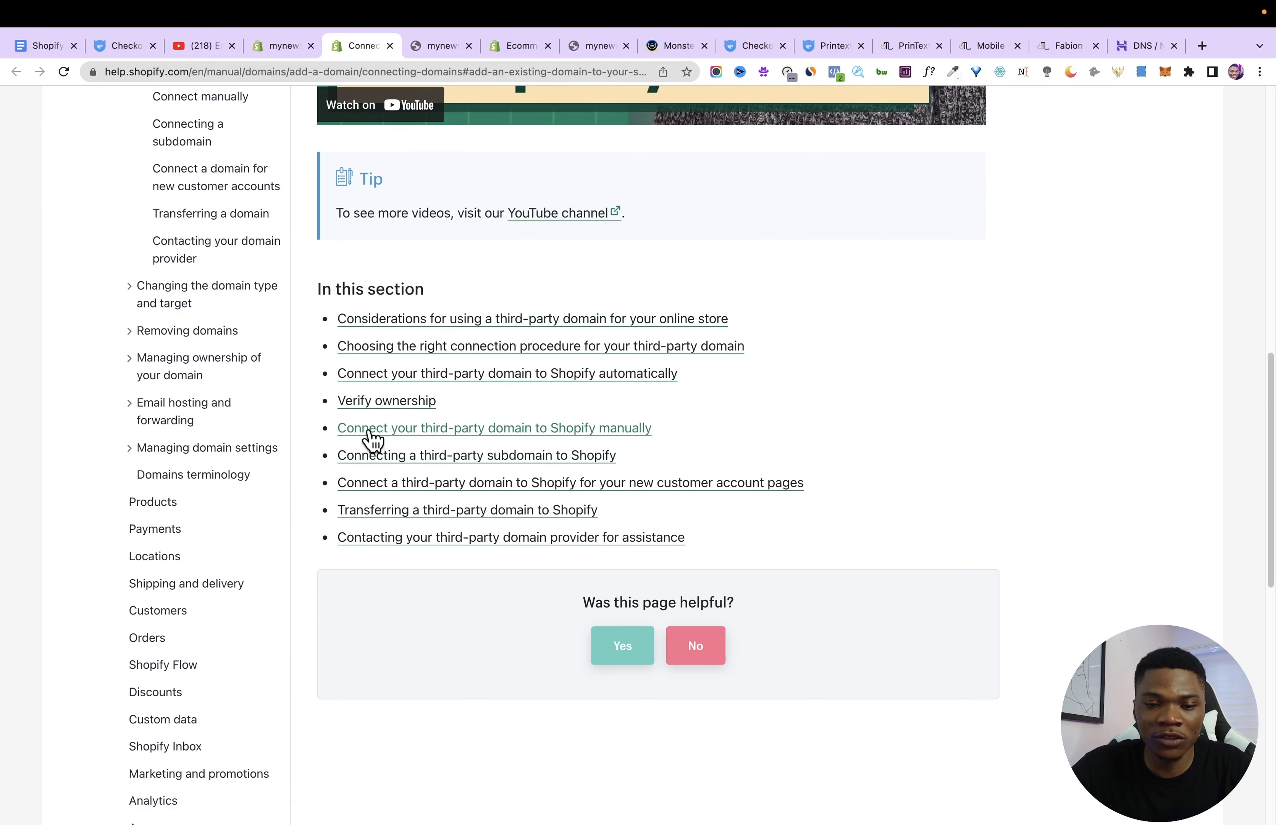
left_click(477, 427)
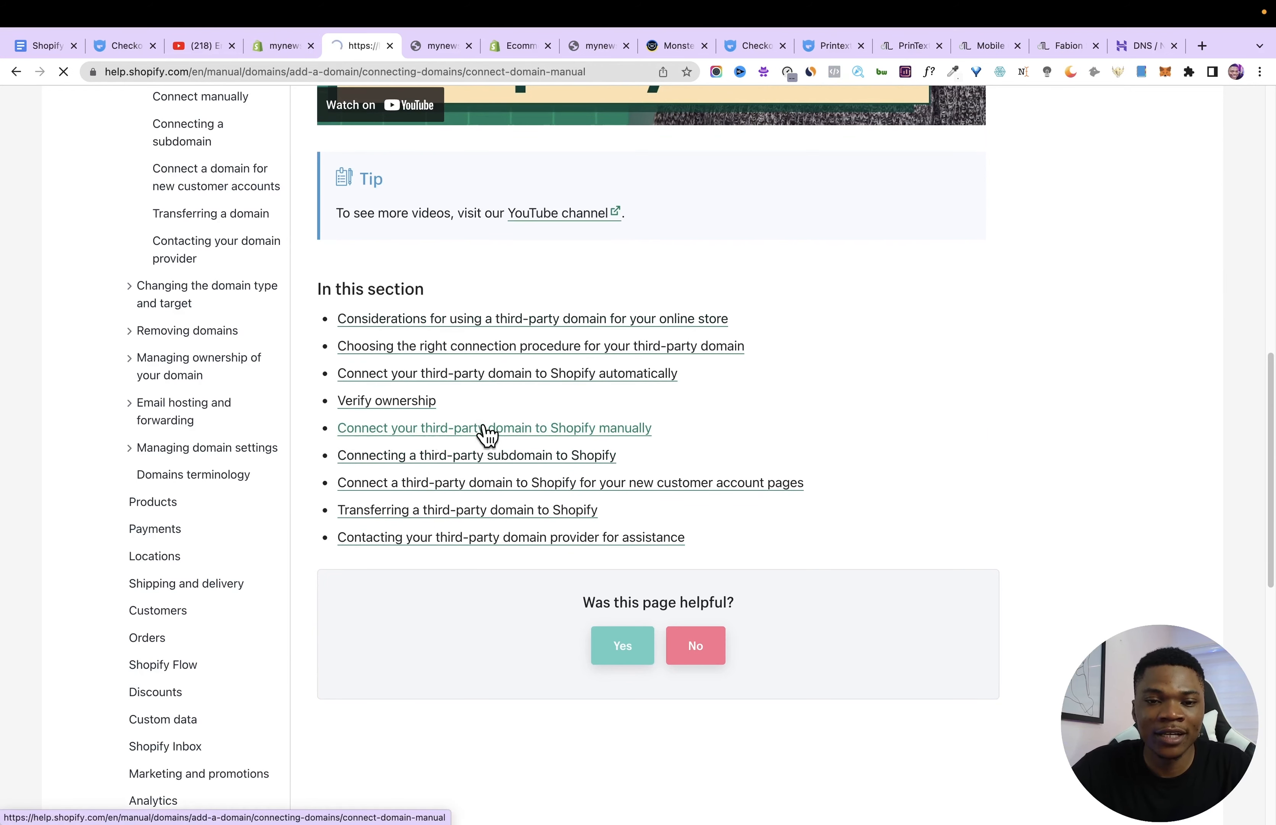
scroll(485, 424, "down", 20)
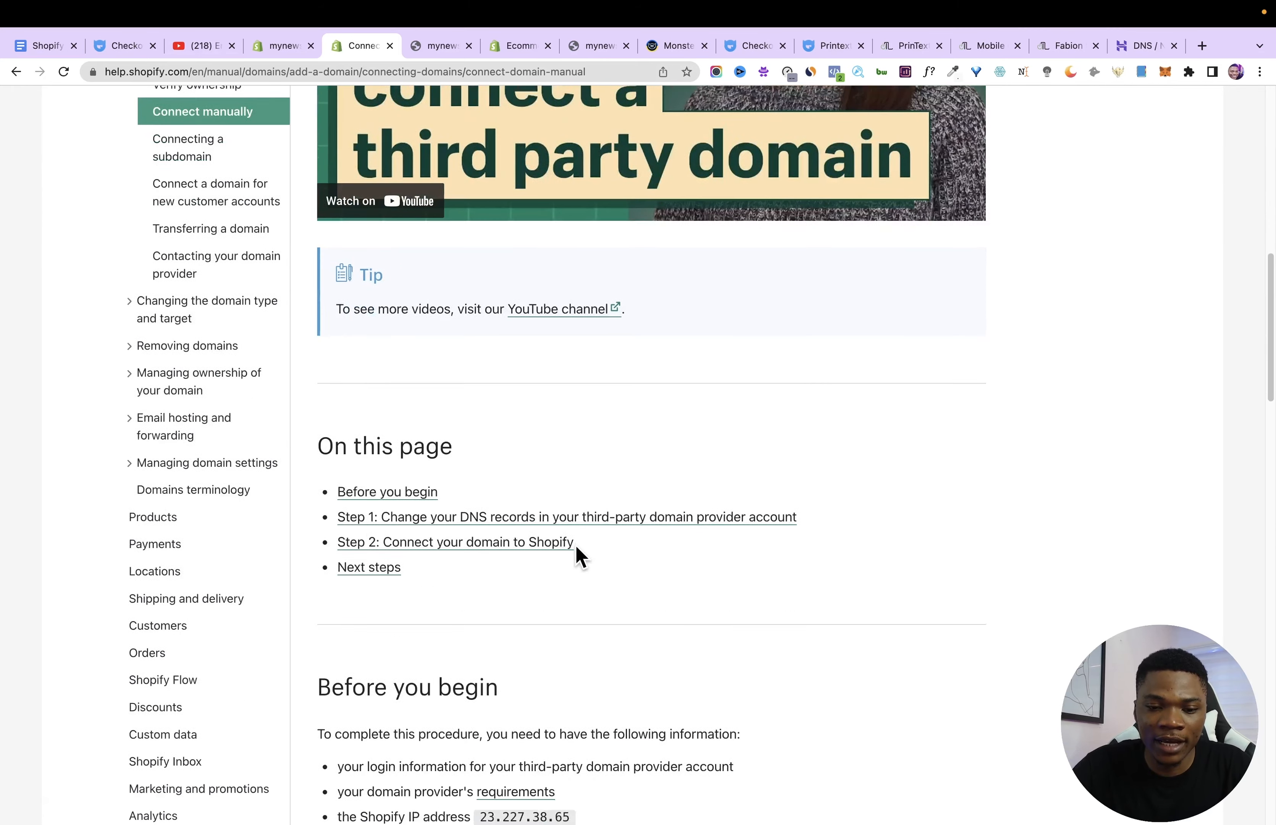
left_click_drag(329, 357, 739, 384)
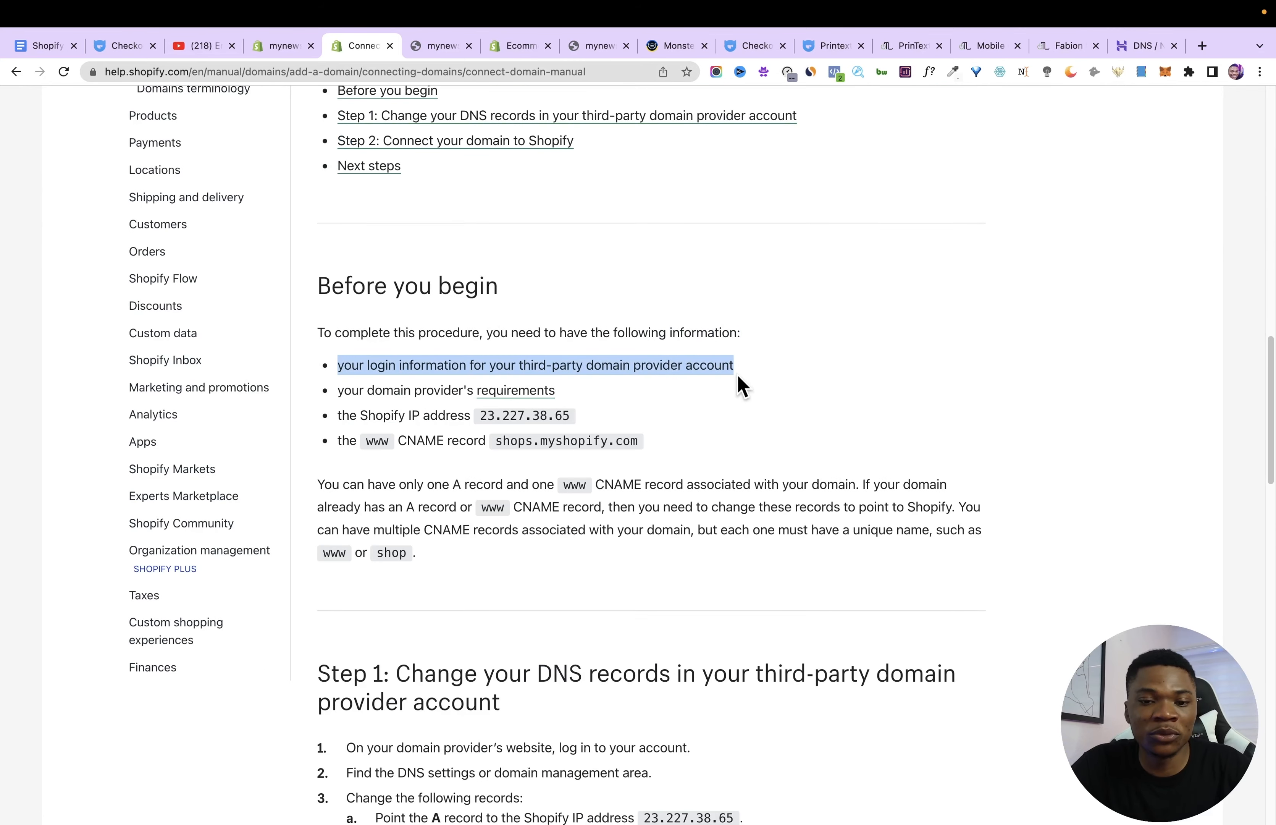
scroll(410, 552, "down", 5)
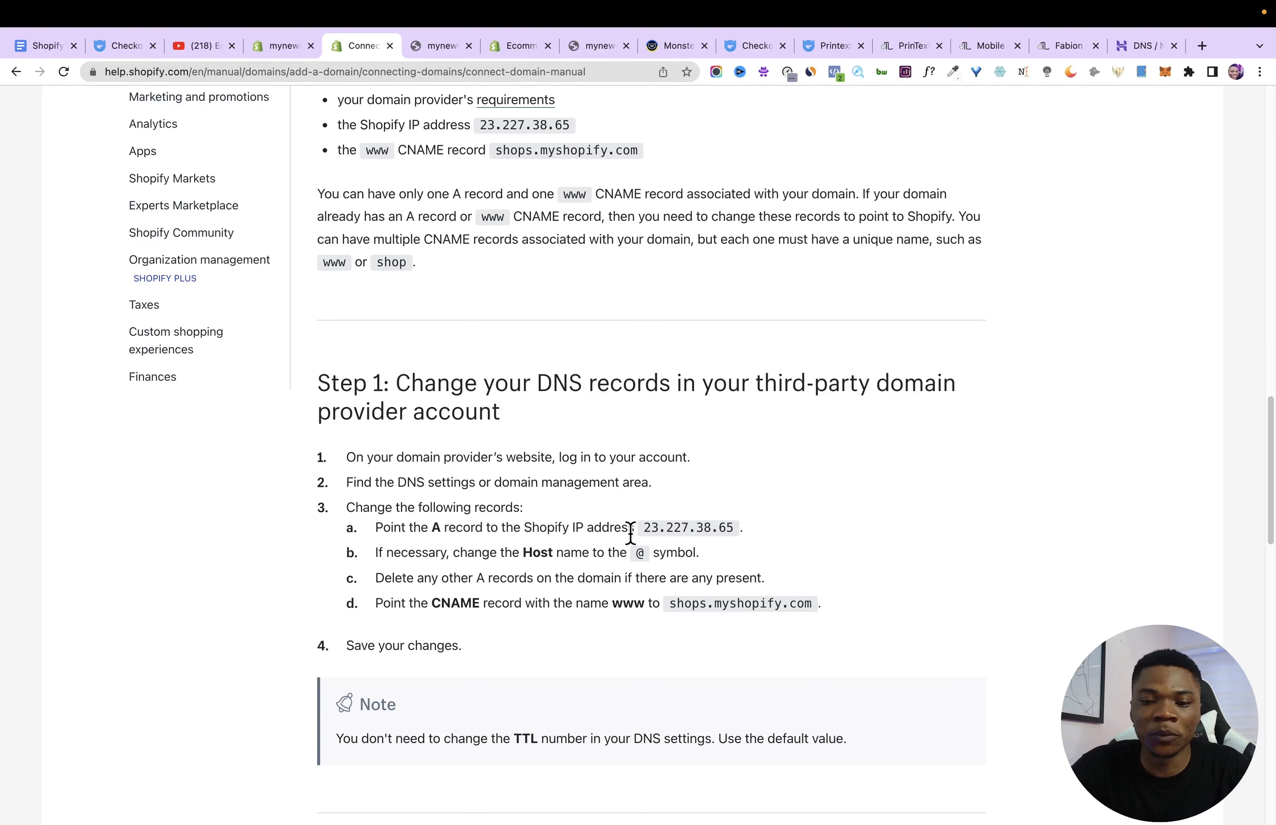
left_click_drag(645, 526, 748, 538)
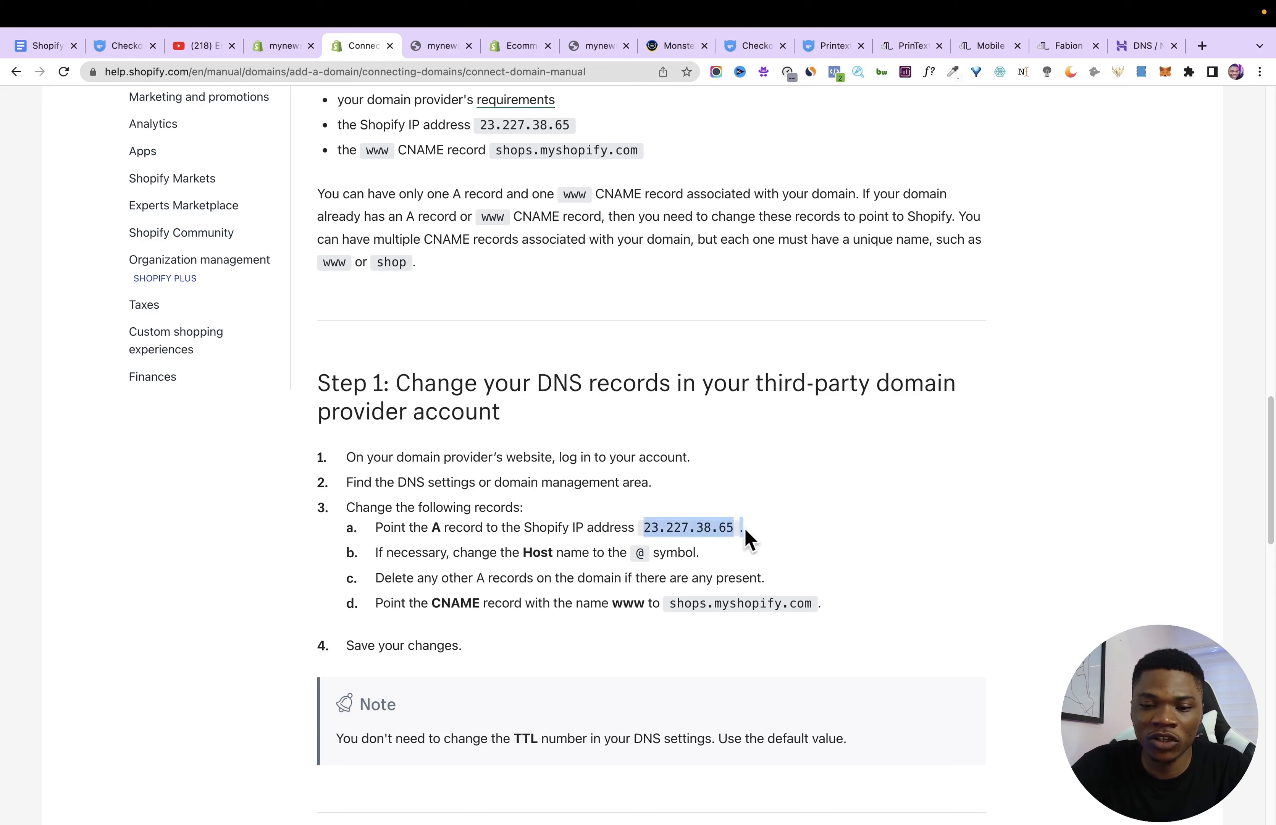
Compare the A record of shopbata.com in Hostinger with the Shopify IP address in the help instructions.
left_click(1141, 46)
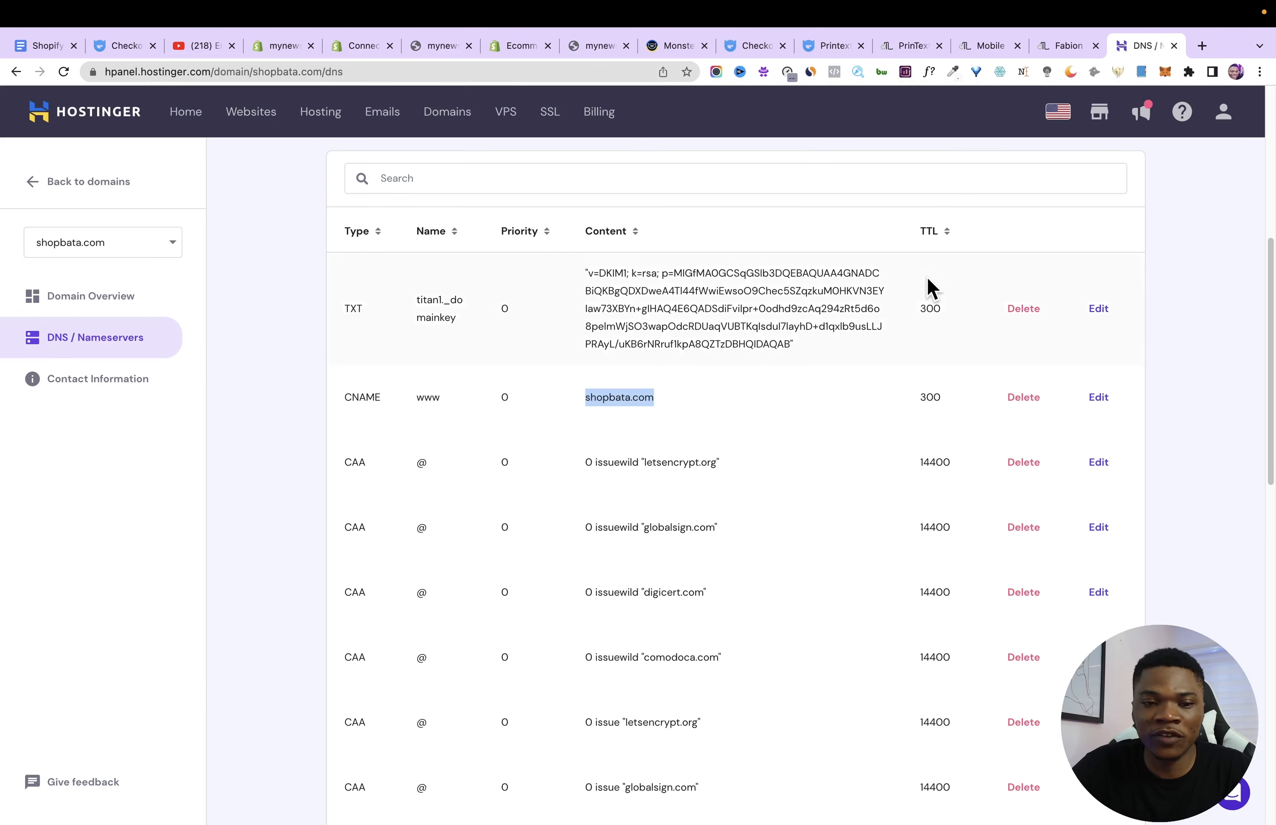
scroll(933, 290, "up", 1)
scroll(892, 456, "down", 20)
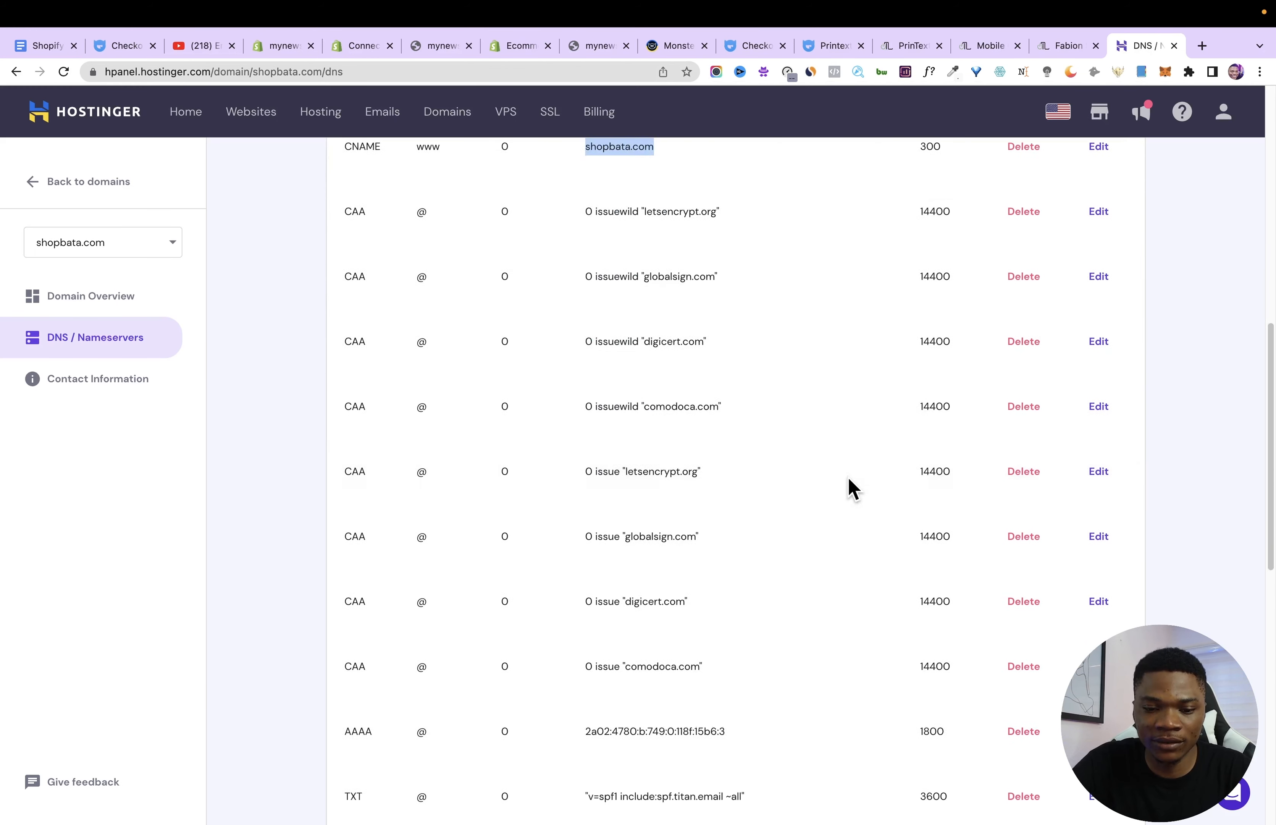
left_click(362, 45)
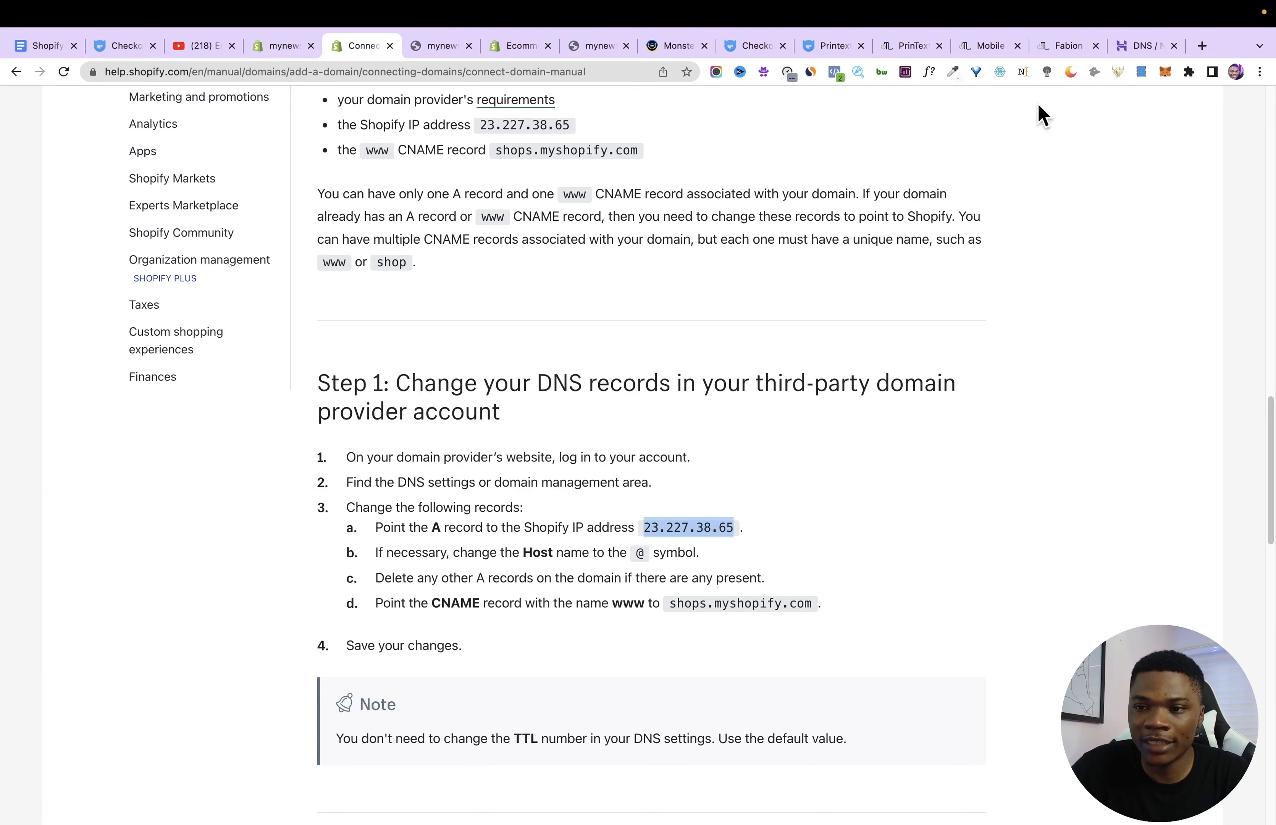
left_click(1139, 46)
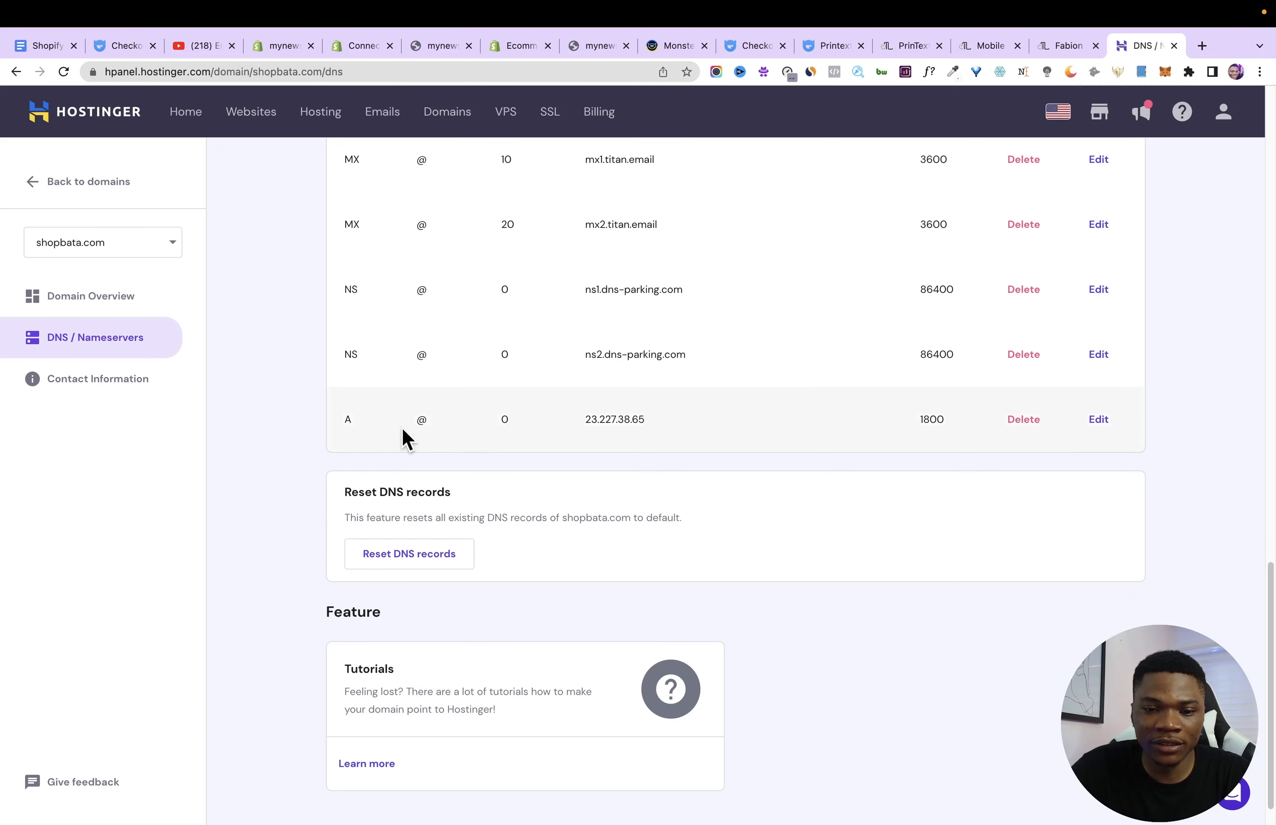
scroll(638, 469, "up", 5)
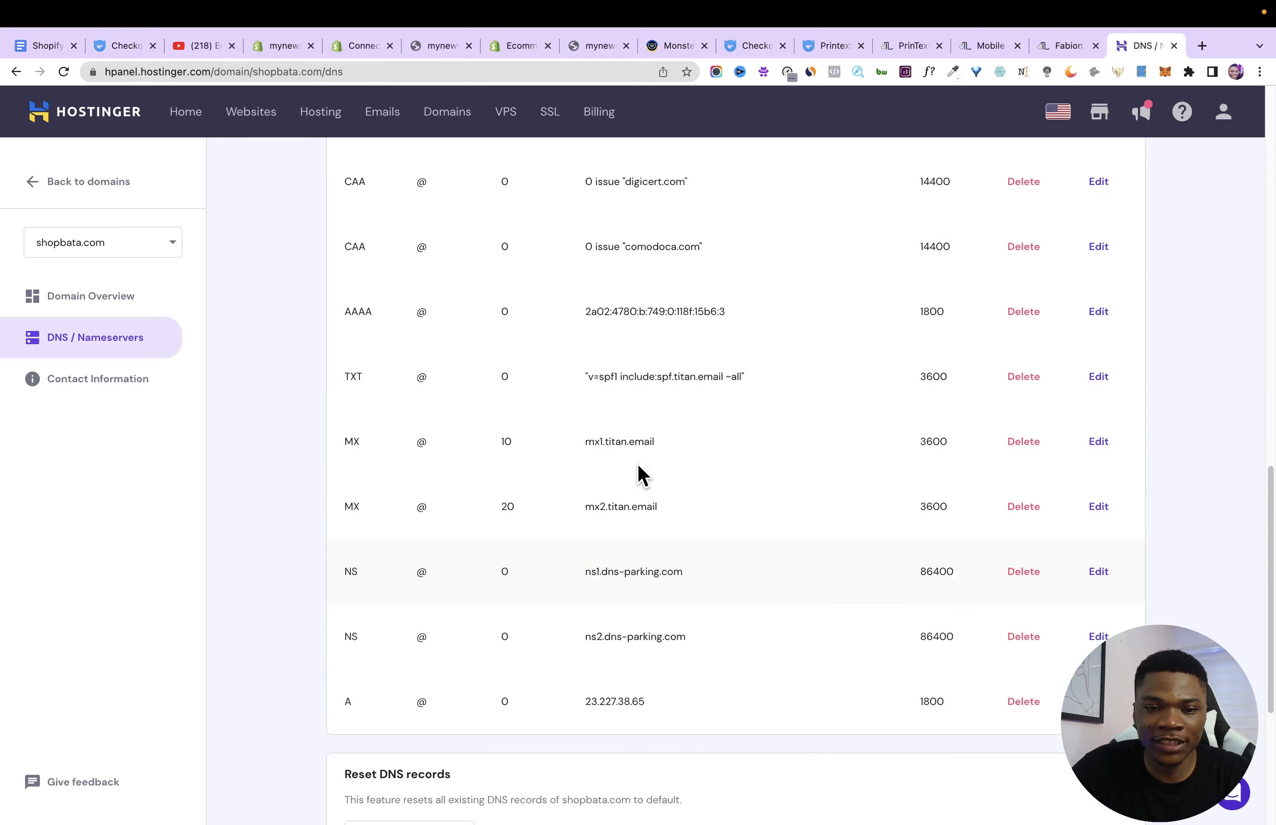
Check the DNS records of shopbata.com in Hostinger for other A records, as the Shopify help instructions require.
left_click(362, 45)
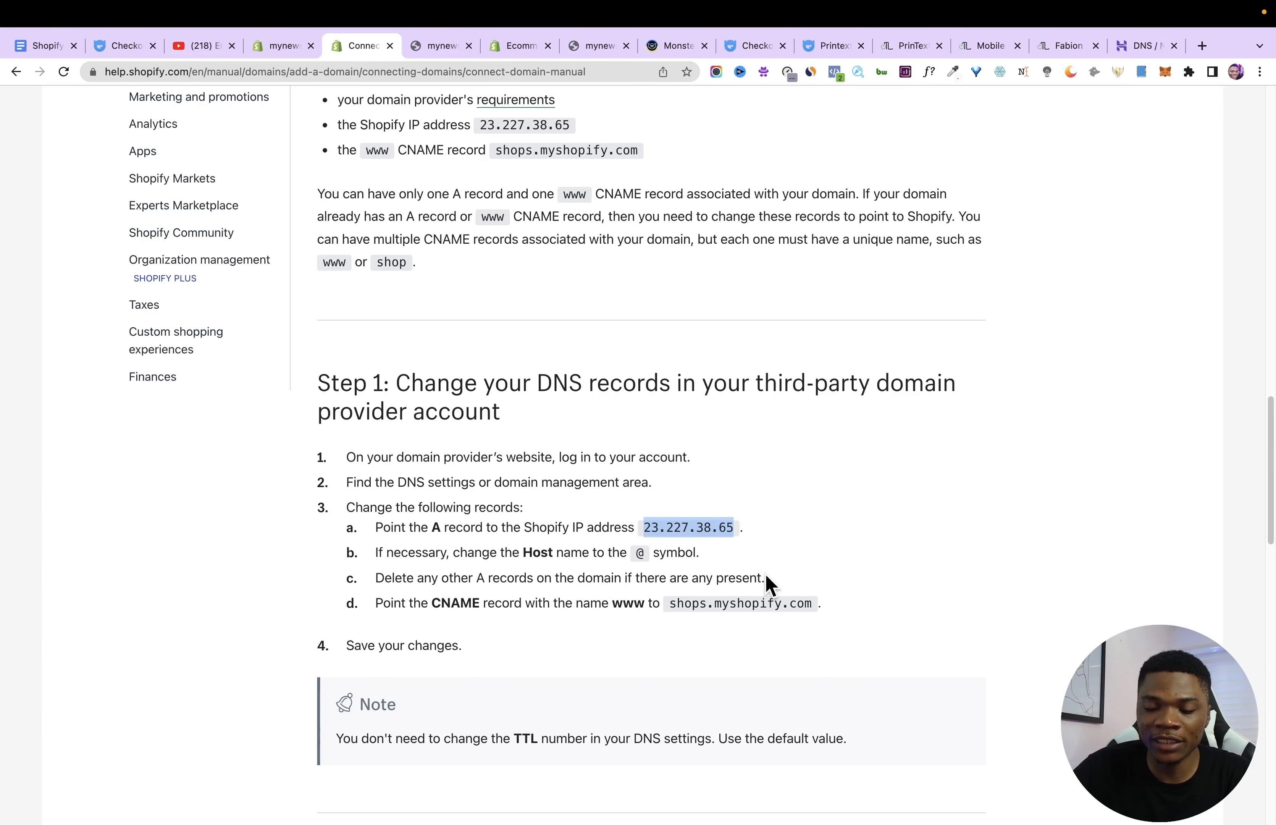
left_click(1139, 47)
scroll(944, 424, "up", 5)
scroll(1254, 293, "down", 11)
scroll(1253, 293, "down", 3)
Copy the CNAME target shops.myshopify.com from the Shopify help instructions and return to the Hostinger DNS page.
left_click(362, 45)
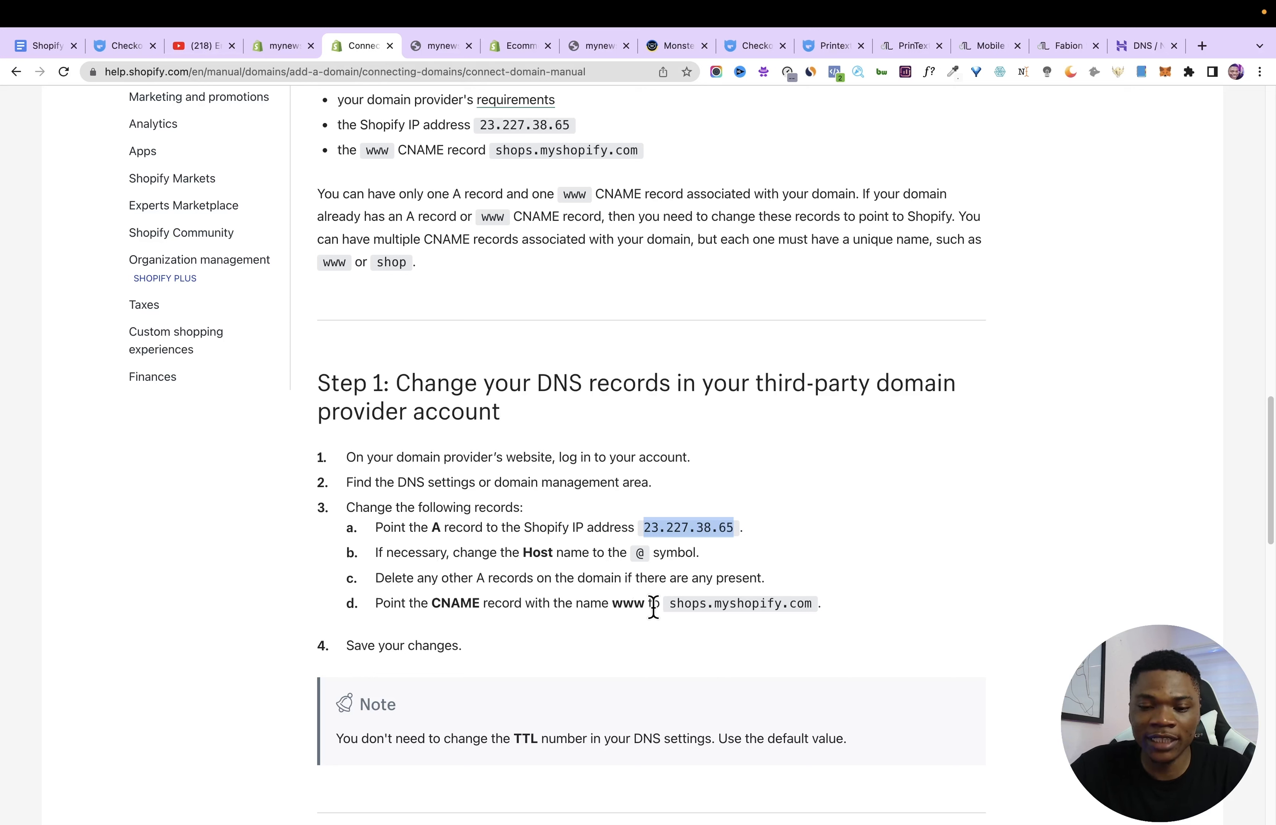
left_click_drag(672, 605, 809, 606)
key("super+c")
left_click(1142, 46)
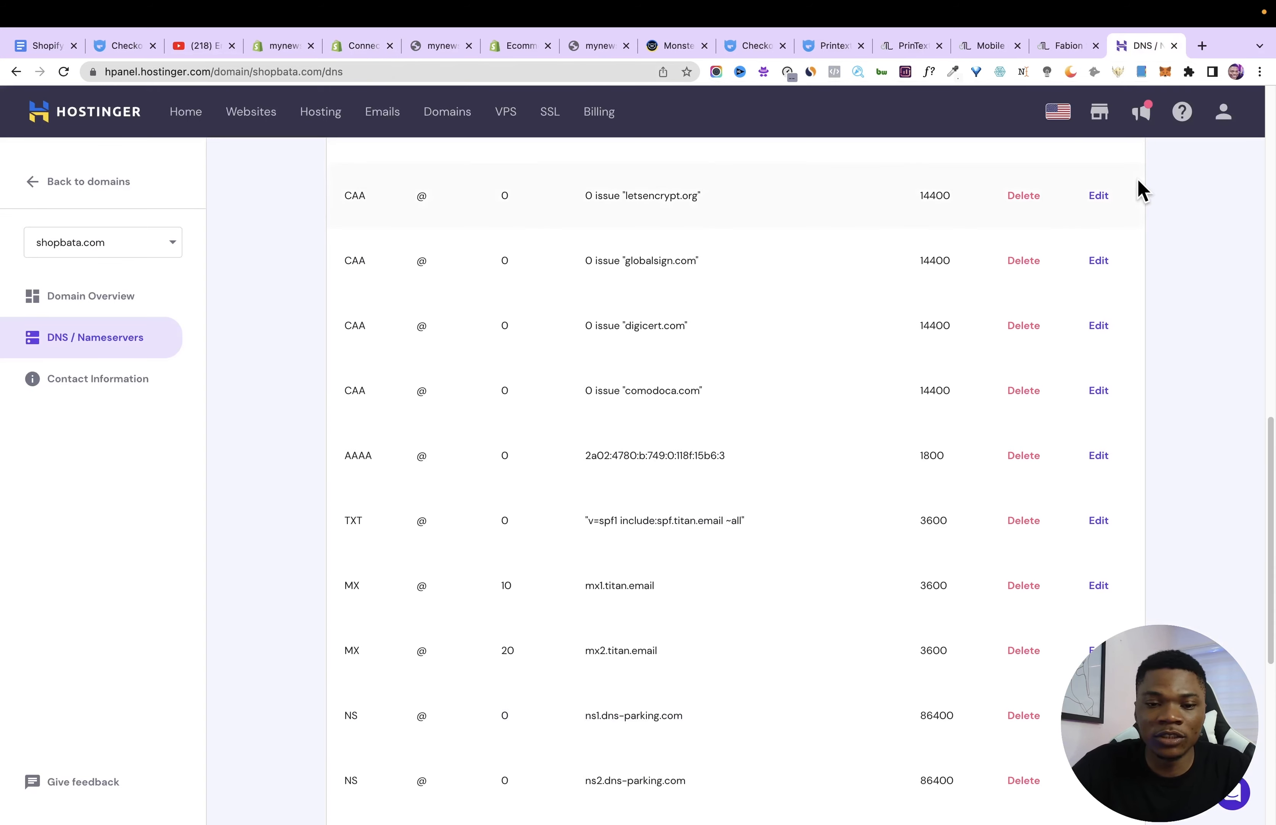
Set the target of the www CNAME record of shopbata.com to shops.myshopify.com and update the record.
scroll(758, 632, "up", 8)
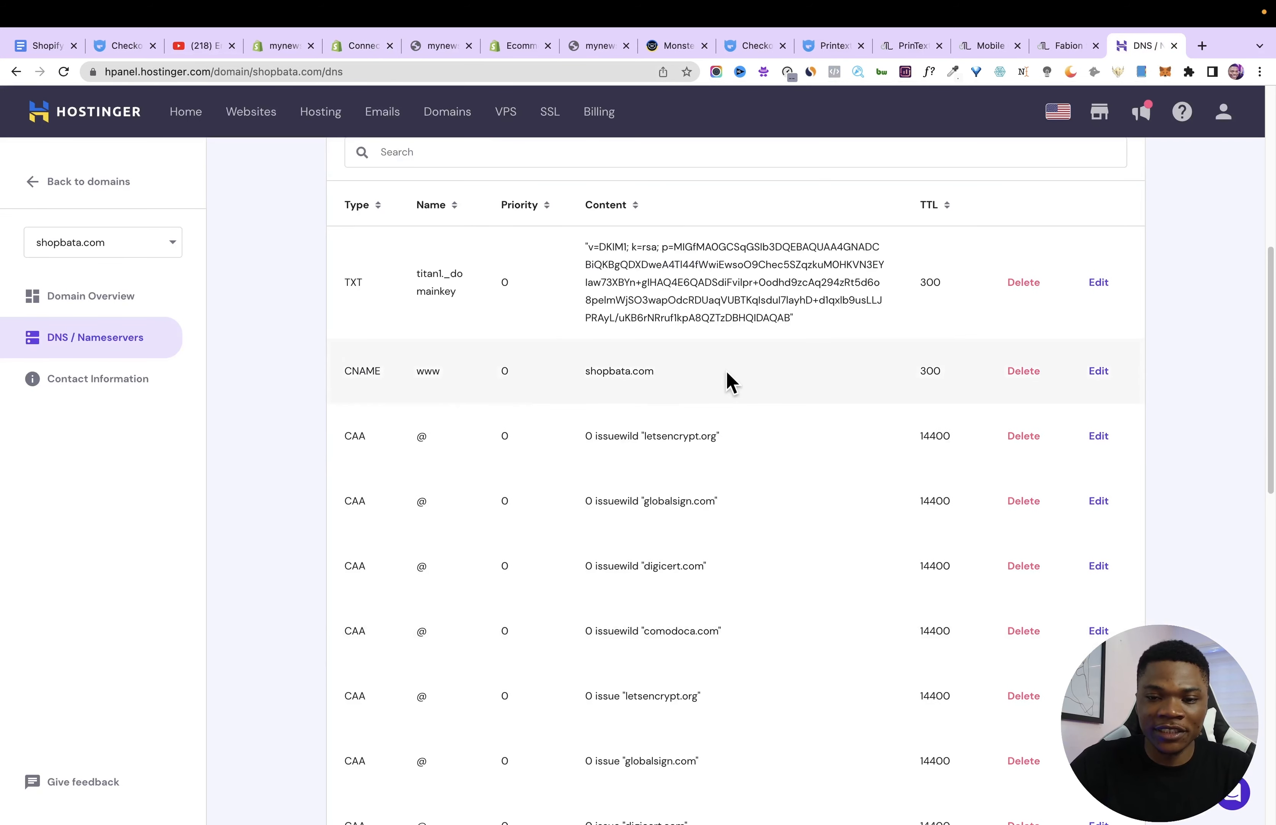
left_click(1099, 376)
double_click(505, 463)
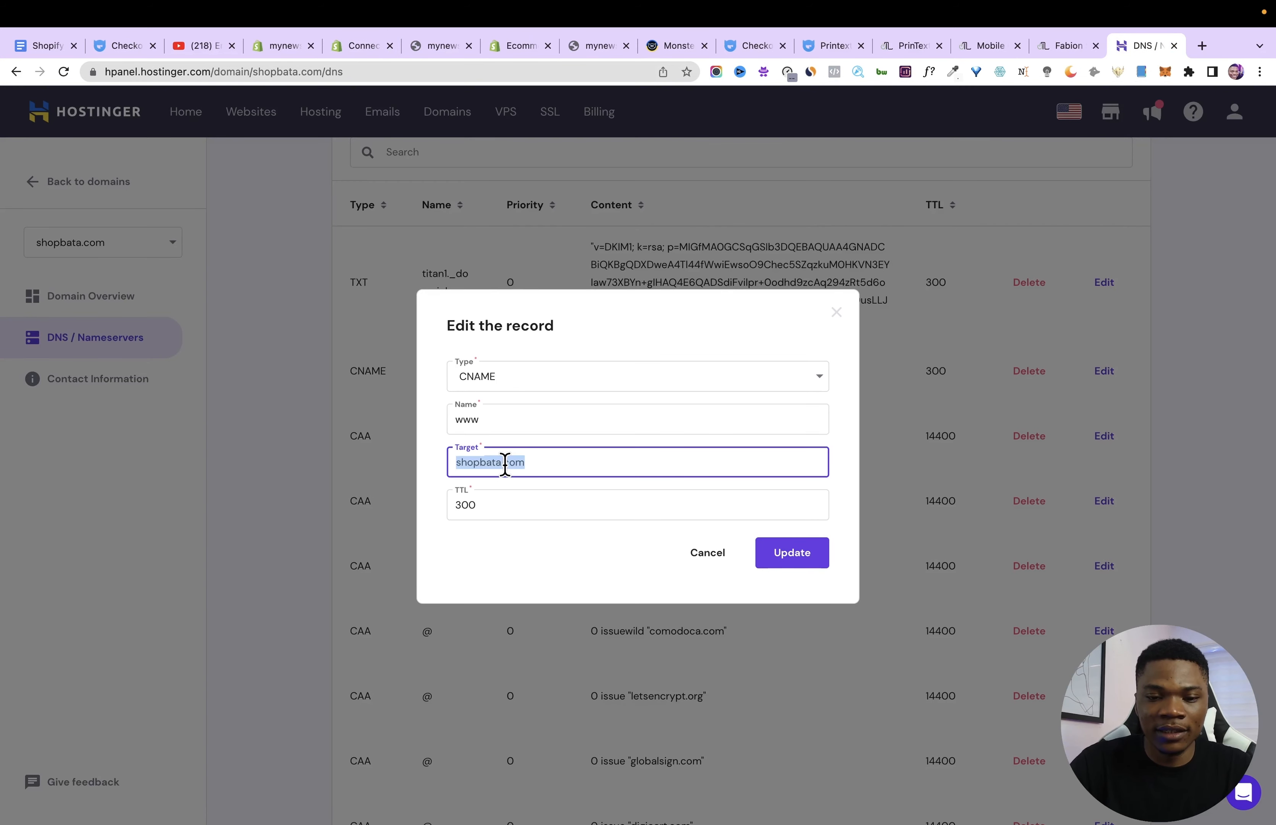
key("BackSpace")
key("super+v")
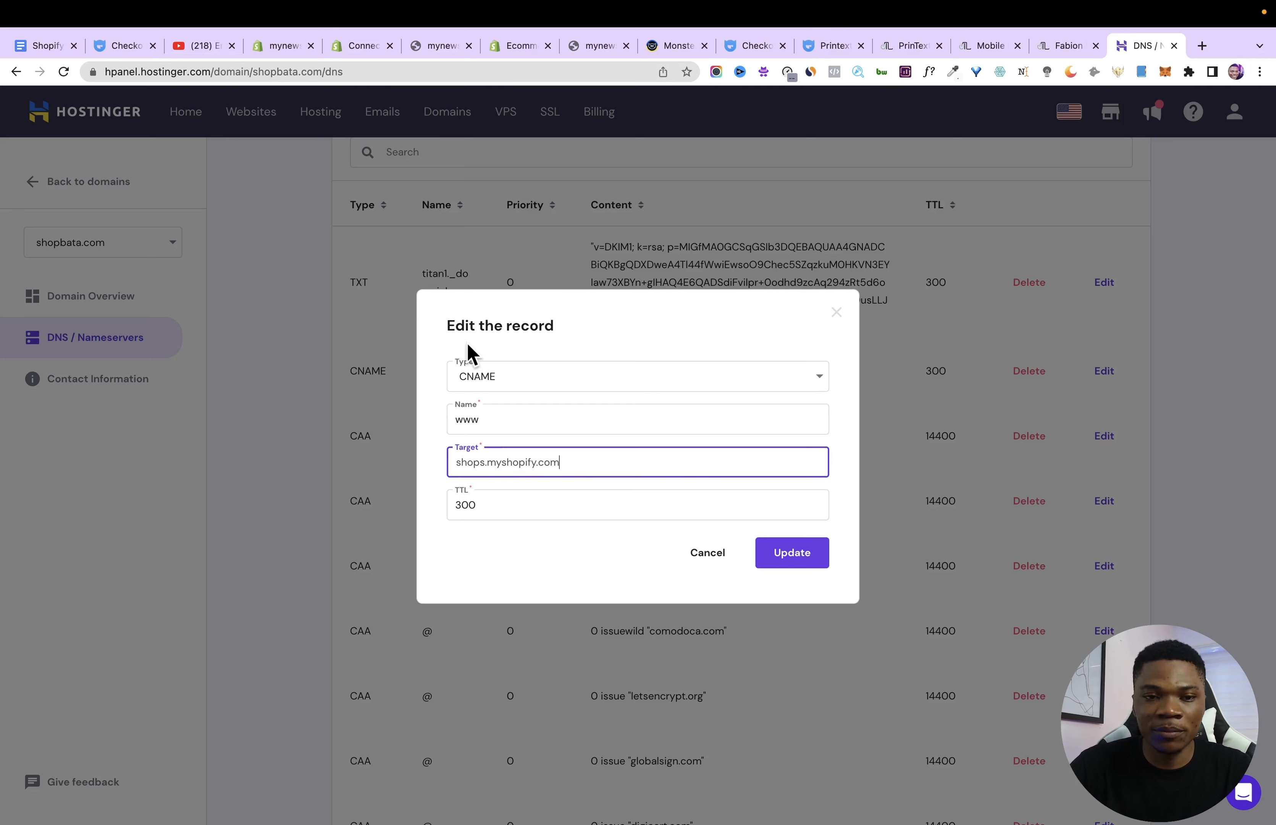
left_click(791, 556)
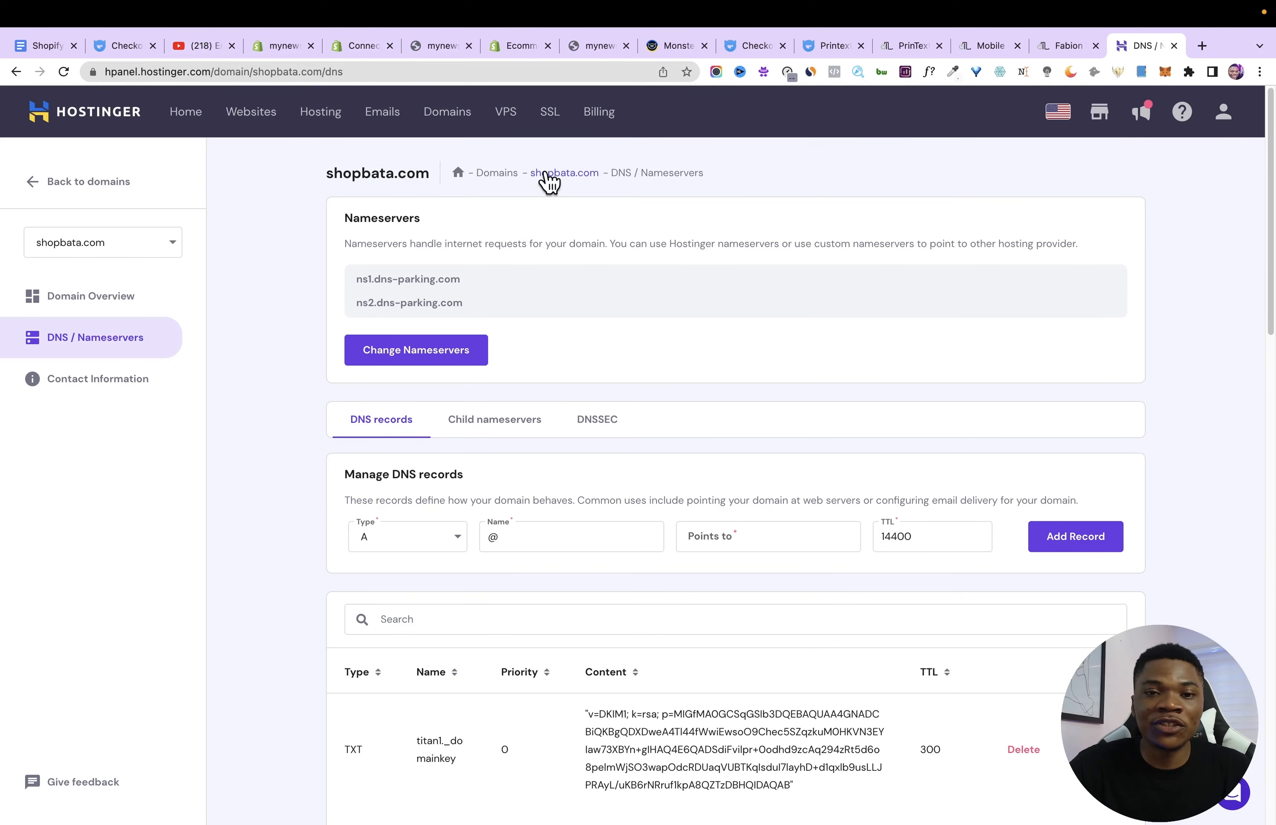
Verify the shopbata.com connection in the Shopify admin, and remove the online store's password protection.
left_click(277, 48)
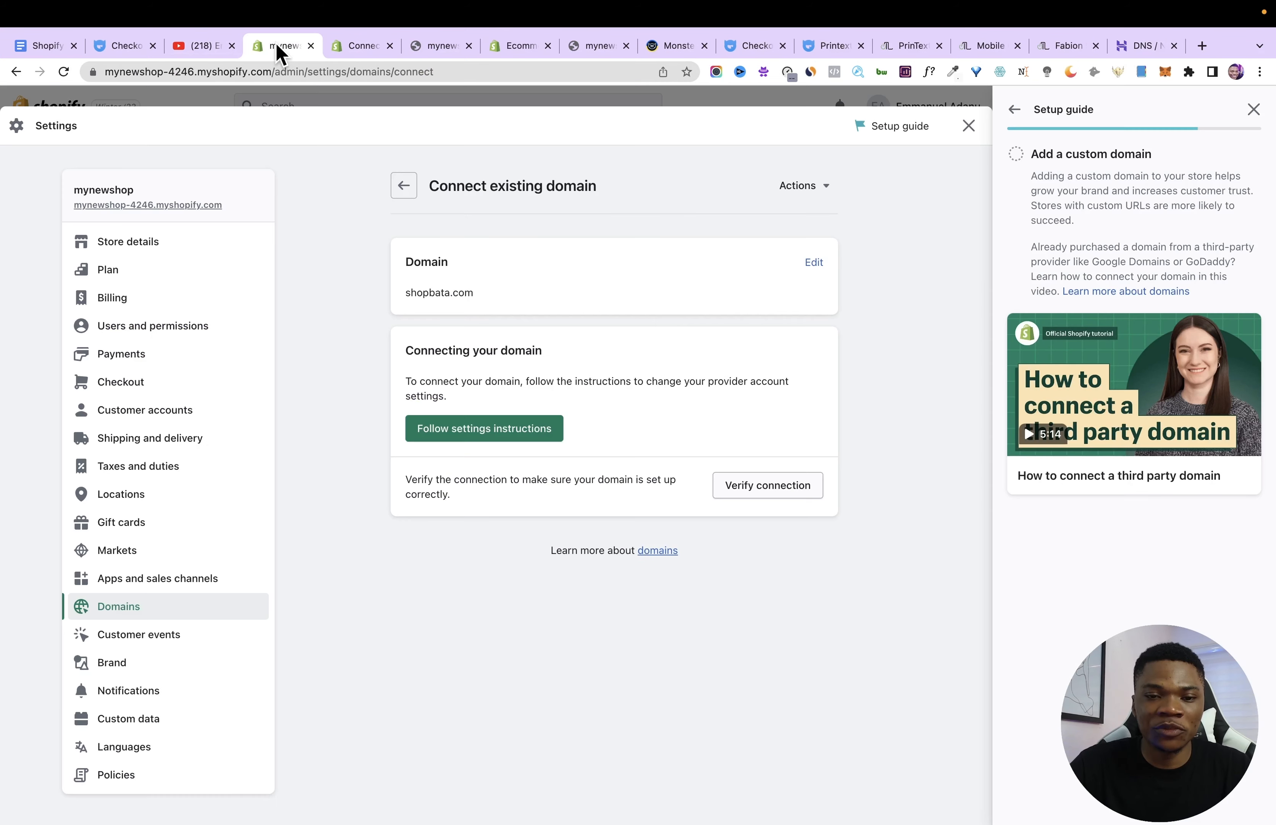
left_click(767, 487)
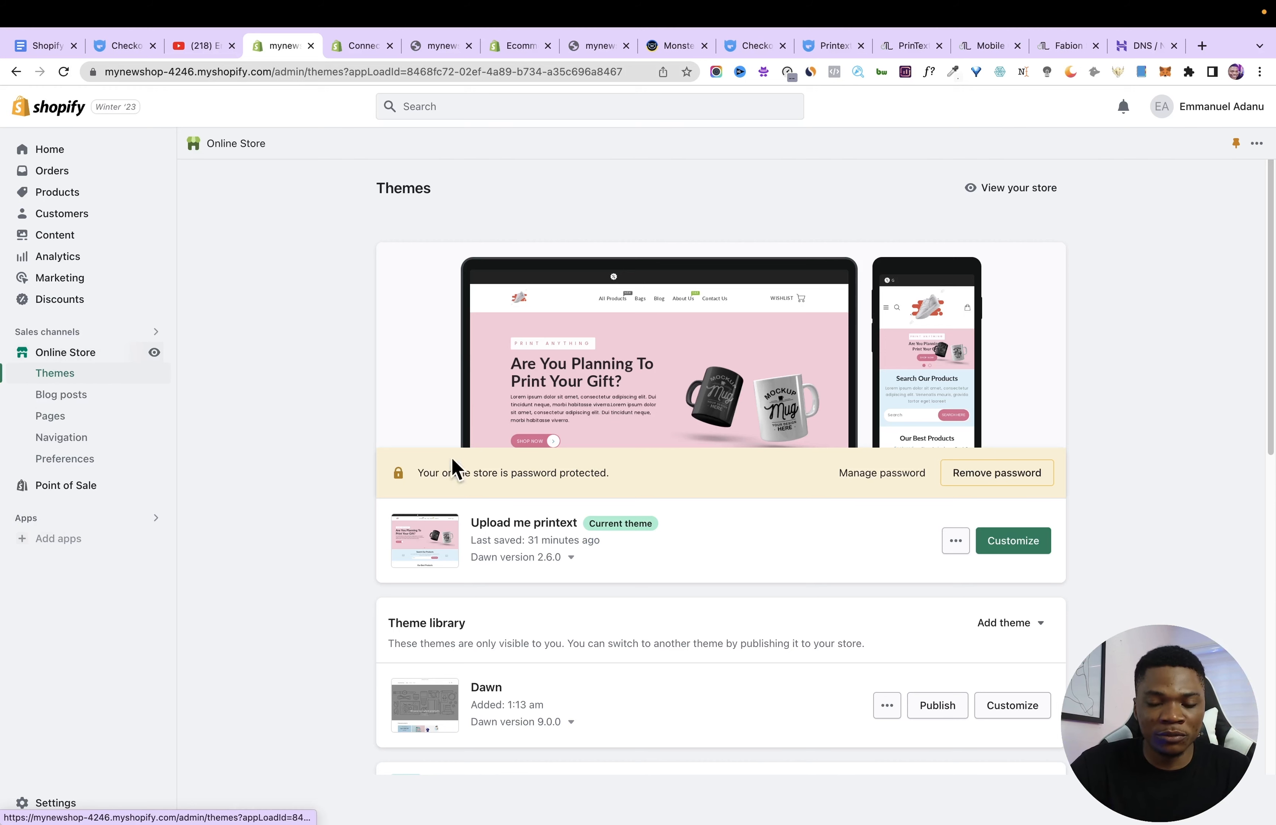
left_click(998, 475)
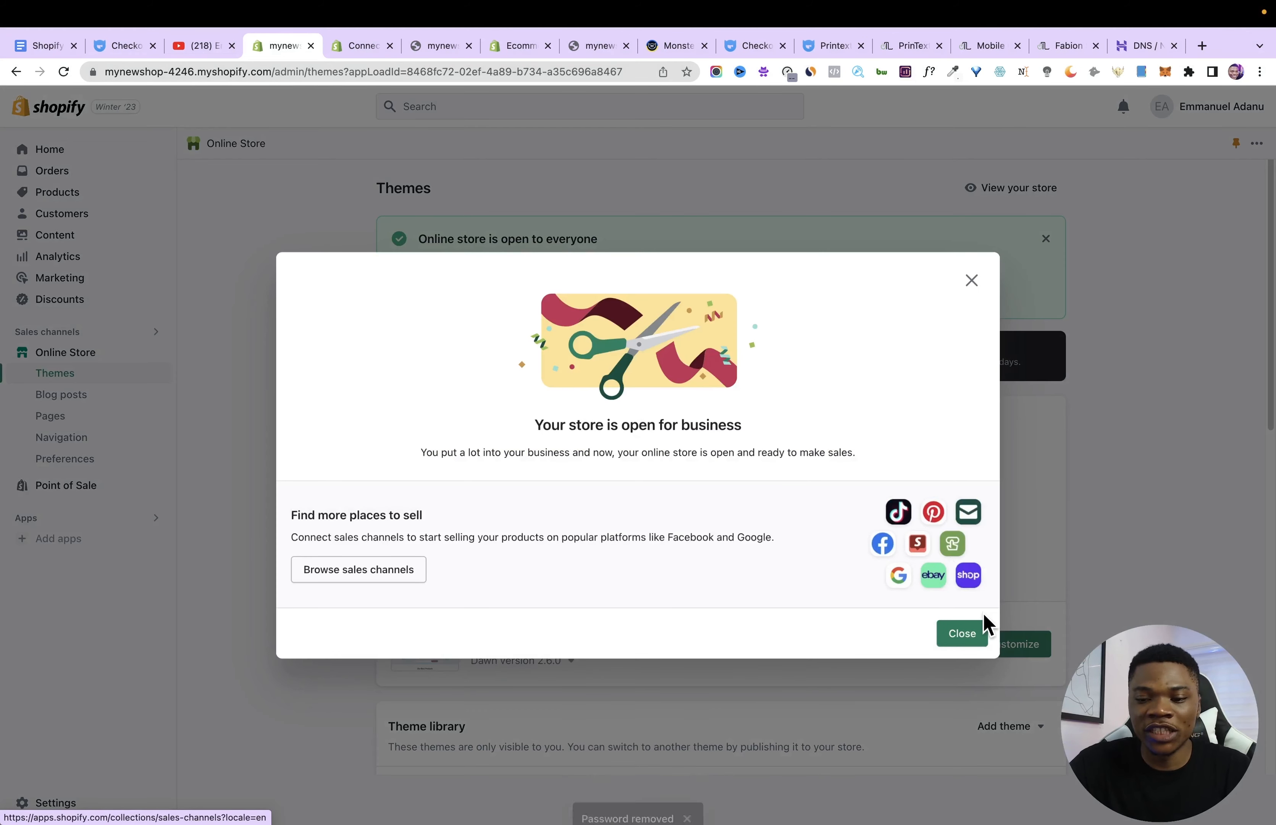
left_click(964, 633)
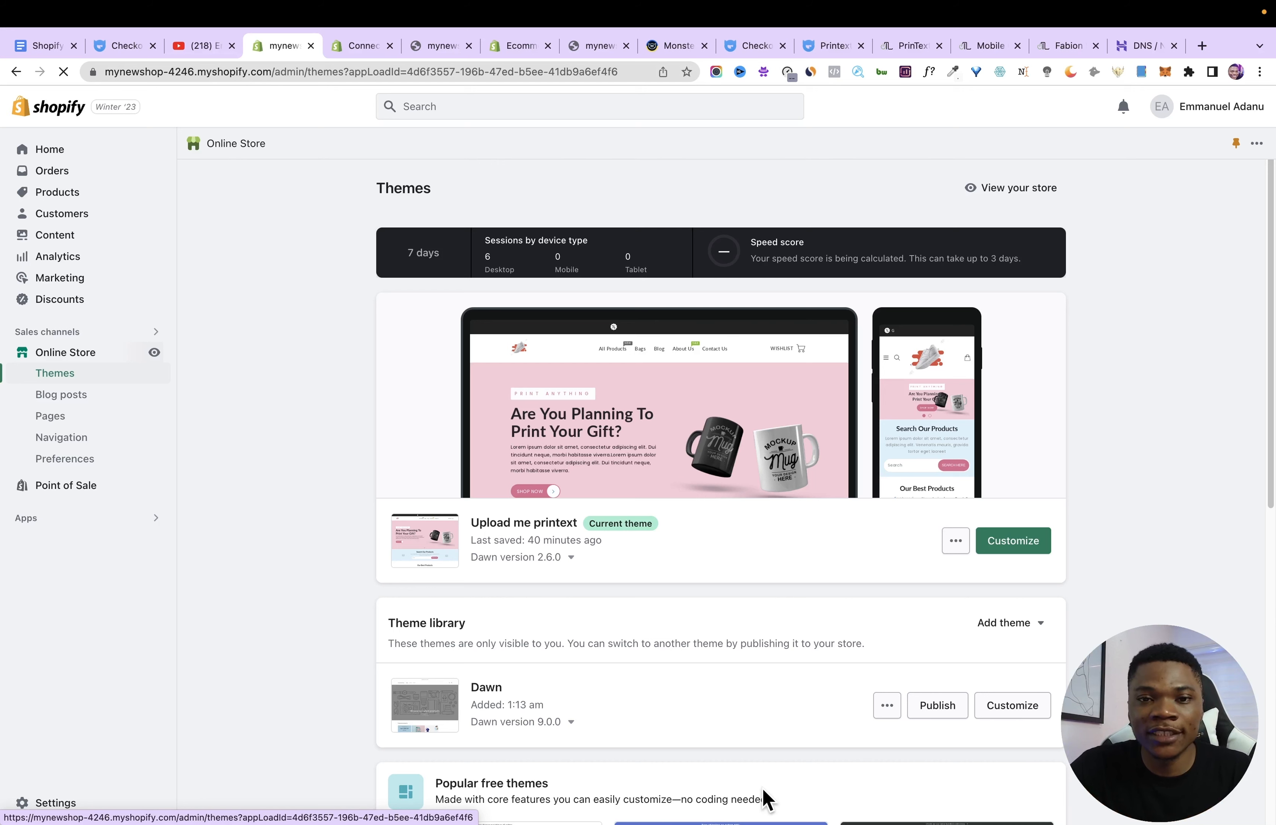
Look through the online store's blog posts, pages, navigation and preferences sections.
left_click(74, 406)
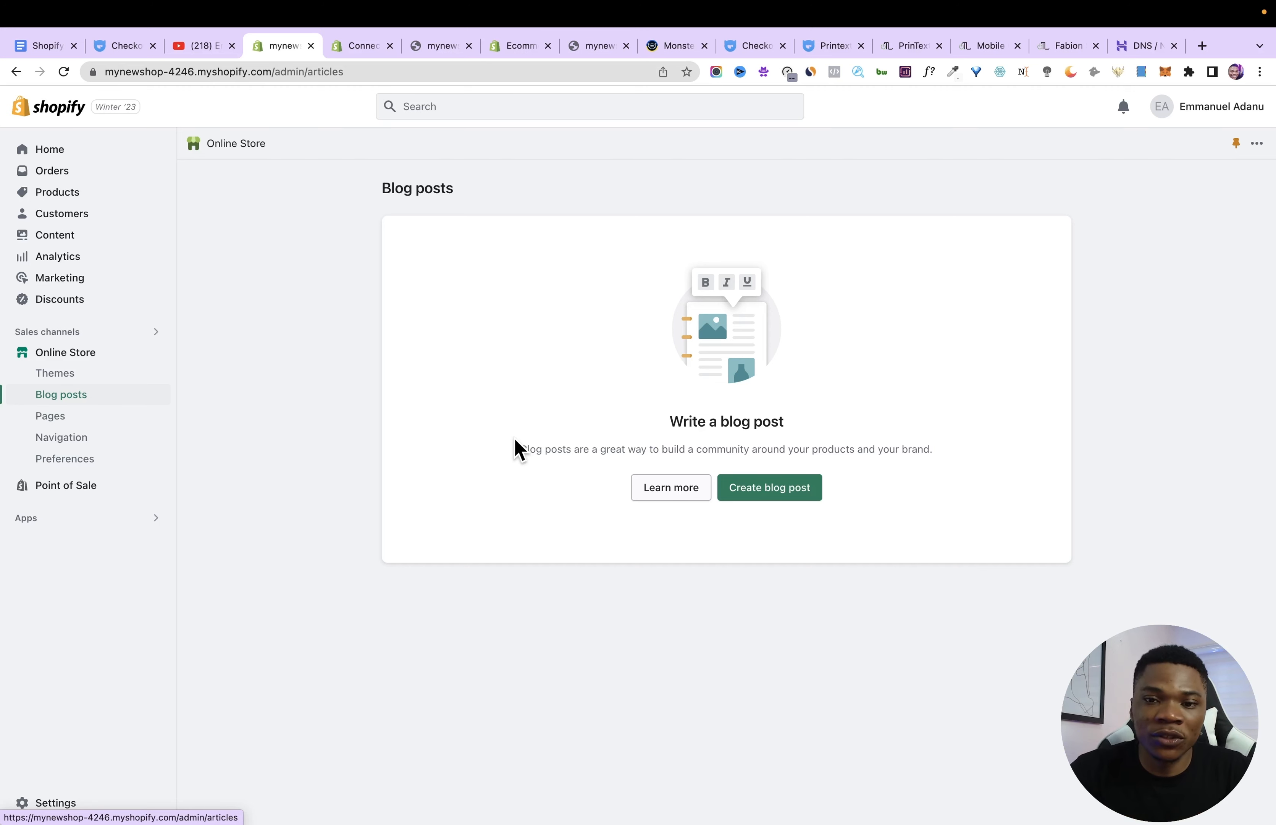
left_click(48, 416)
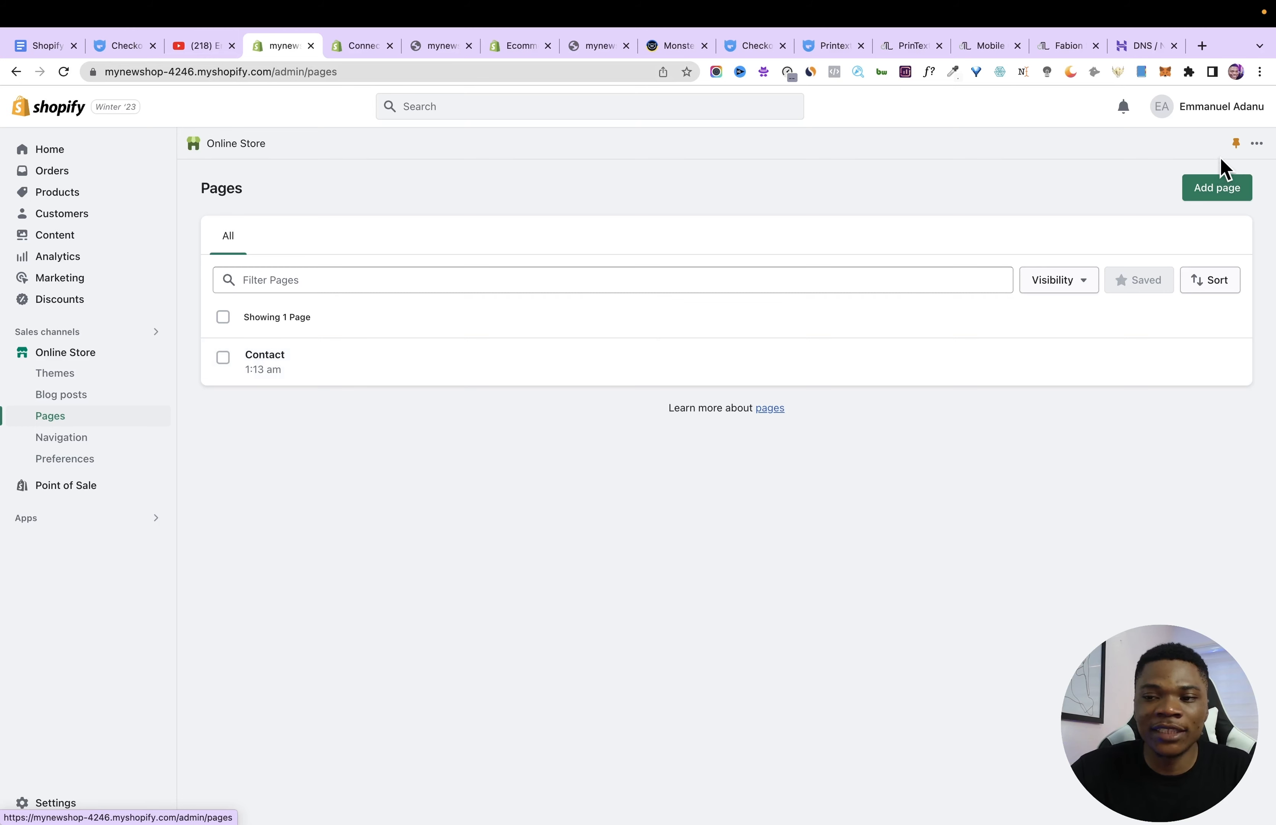
left_click(70, 439)
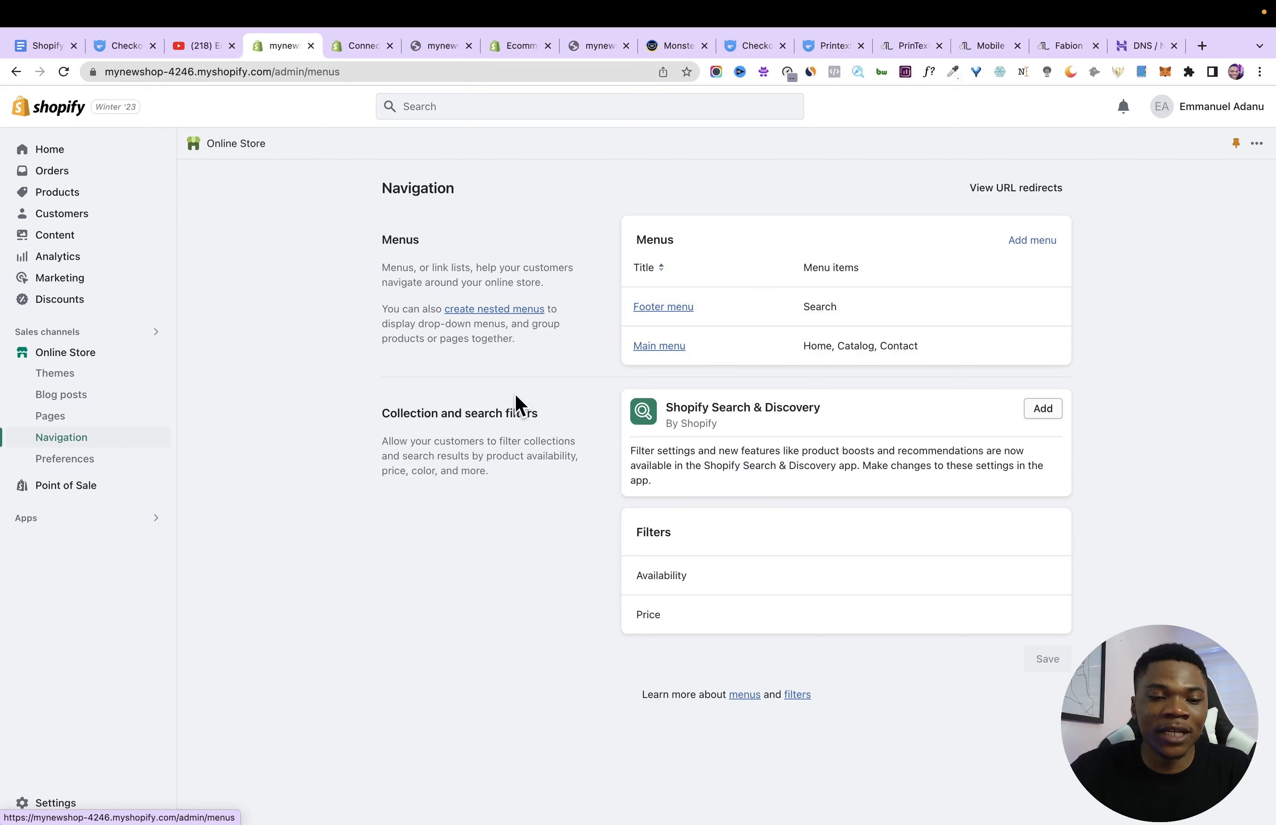
left_click(85, 462)
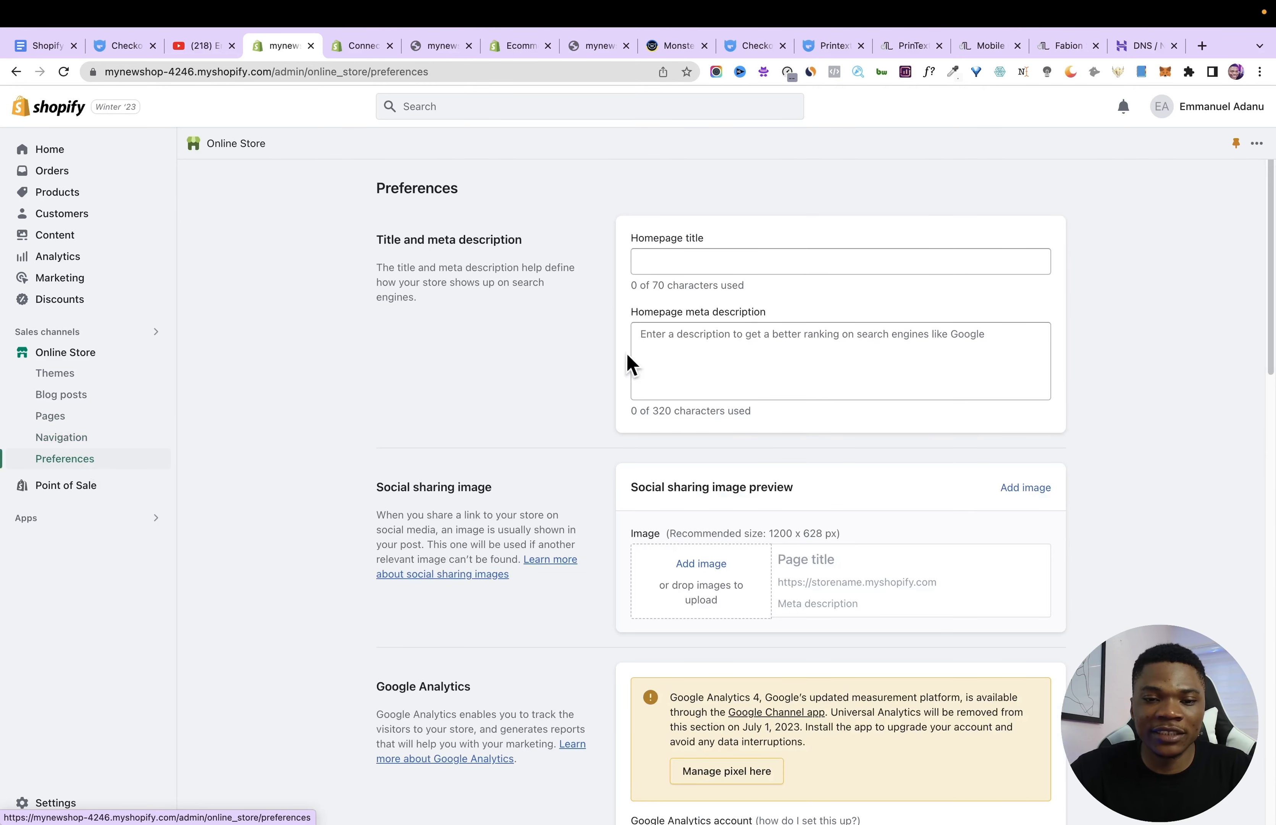
scroll(1258, 322, "down", 10)
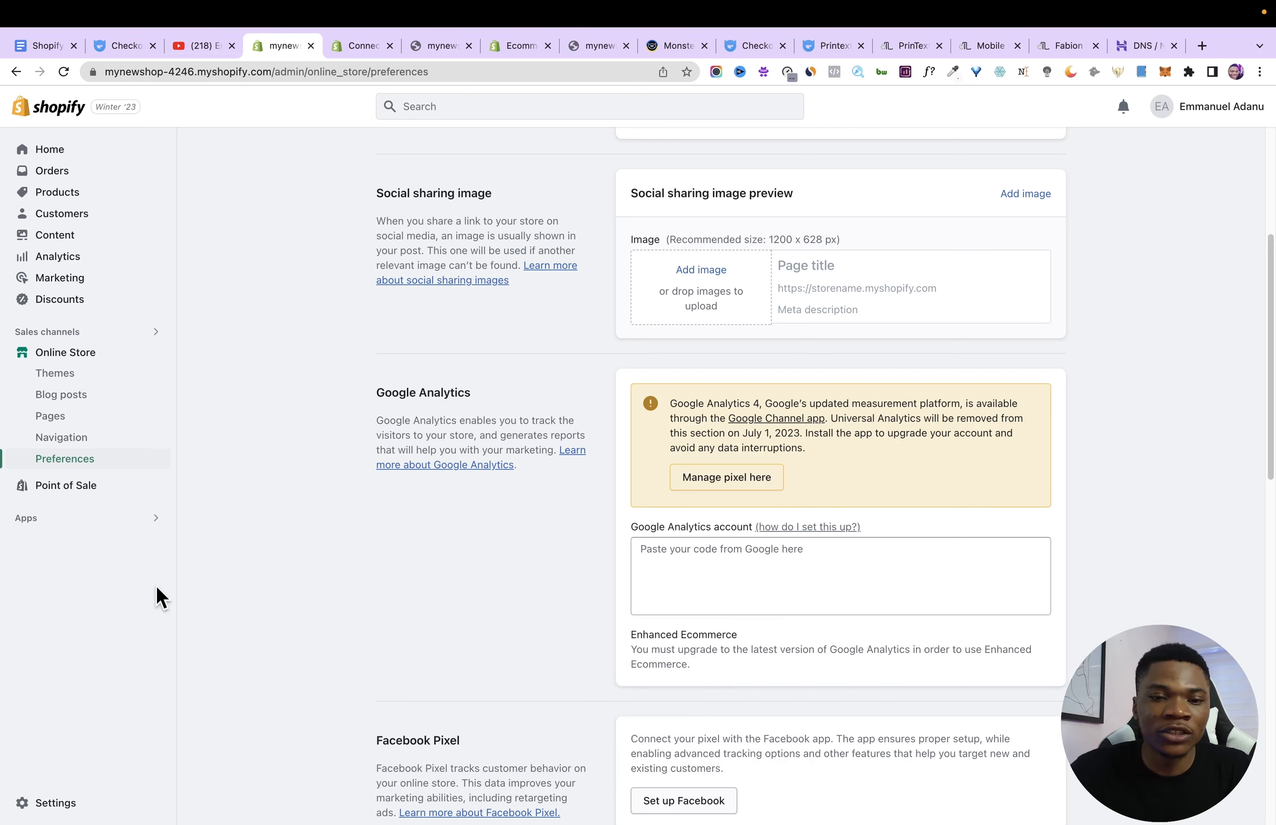
Start adding a payment method in the store's payment settings and pick Visa to list its providers.
left_click(54, 805)
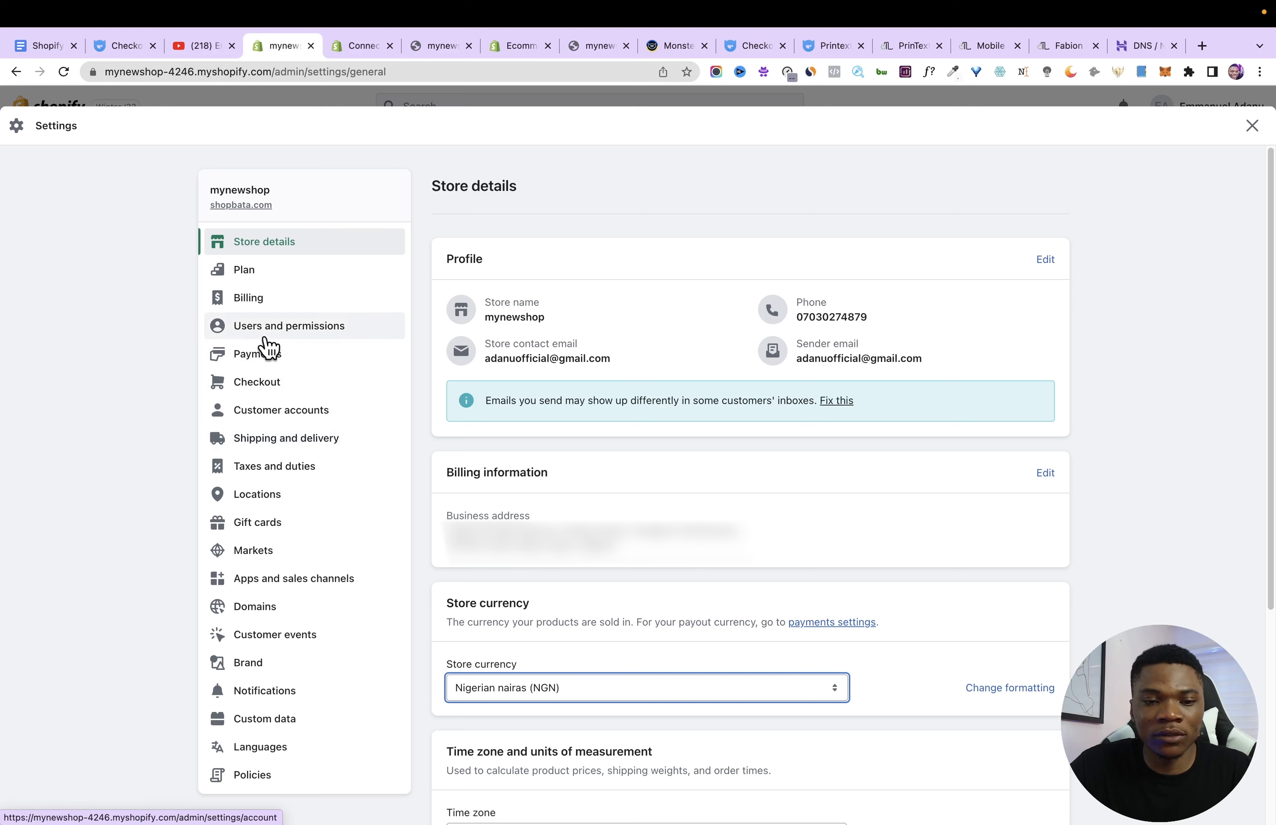
left_click(262, 359)
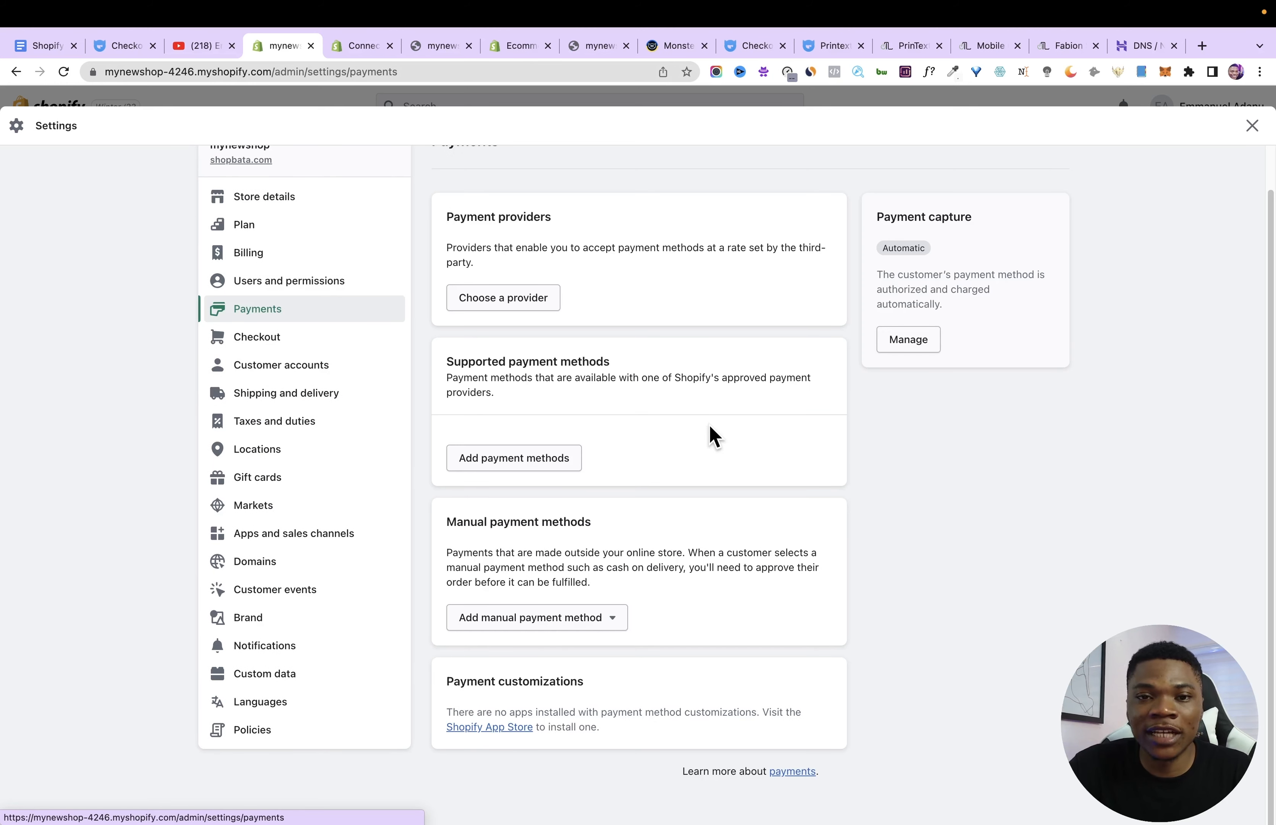
left_click(512, 466)
left_click(672, 307)
scroll(691, 444, "down", 2)
scroll(694, 449, "down", 2)
scroll(694, 448, "up", 4)
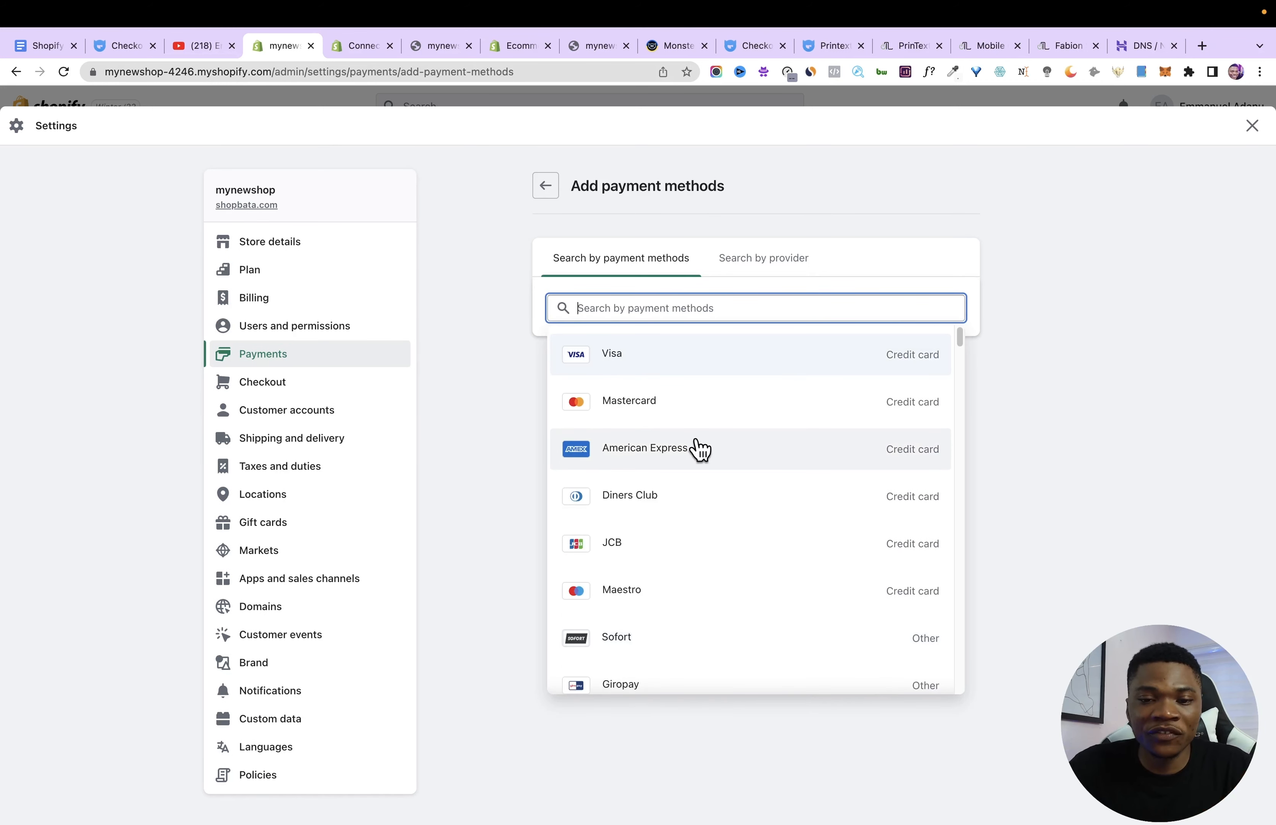
left_click(641, 356)
left_click(1111, 456)
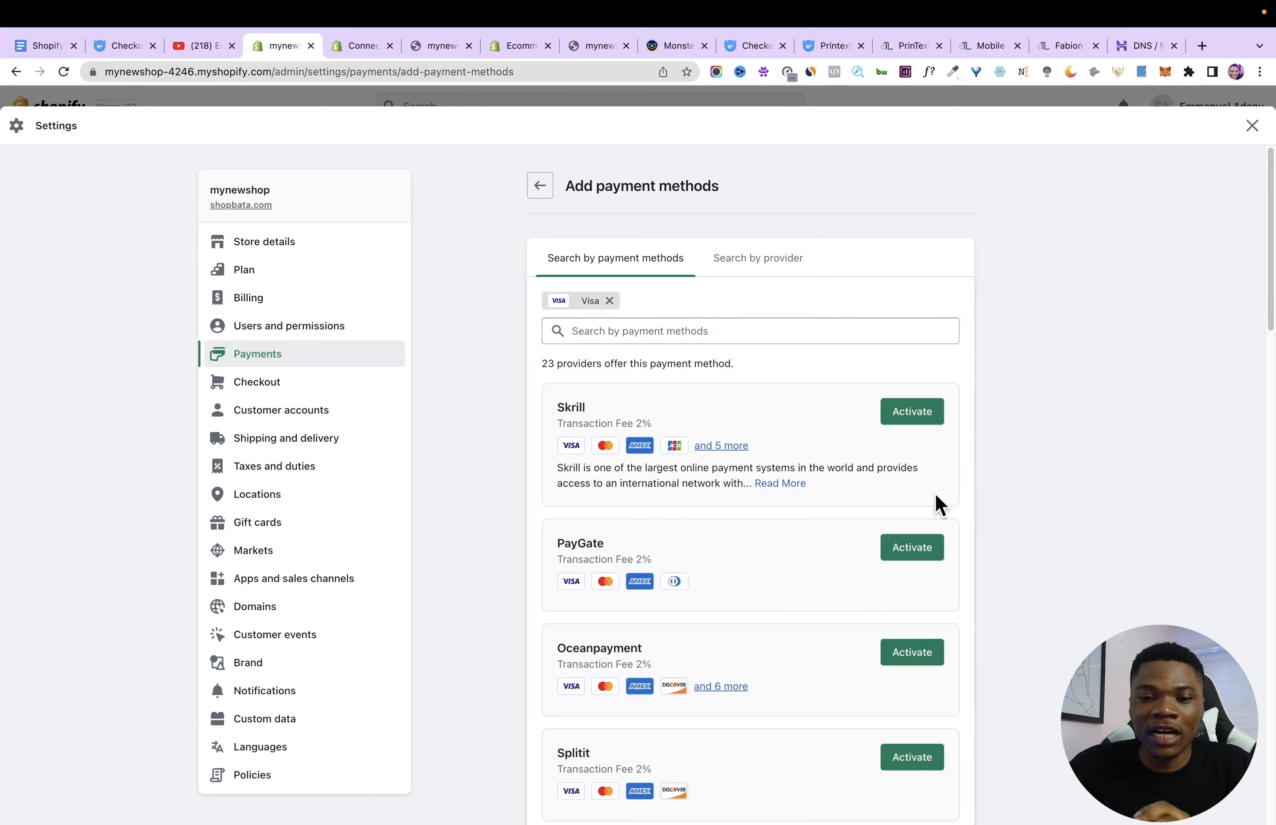
Go through the providers offering Visa and choose Paystack for activation.
scroll(858, 458, "down", 1)
scroll(612, 413, "down", 5)
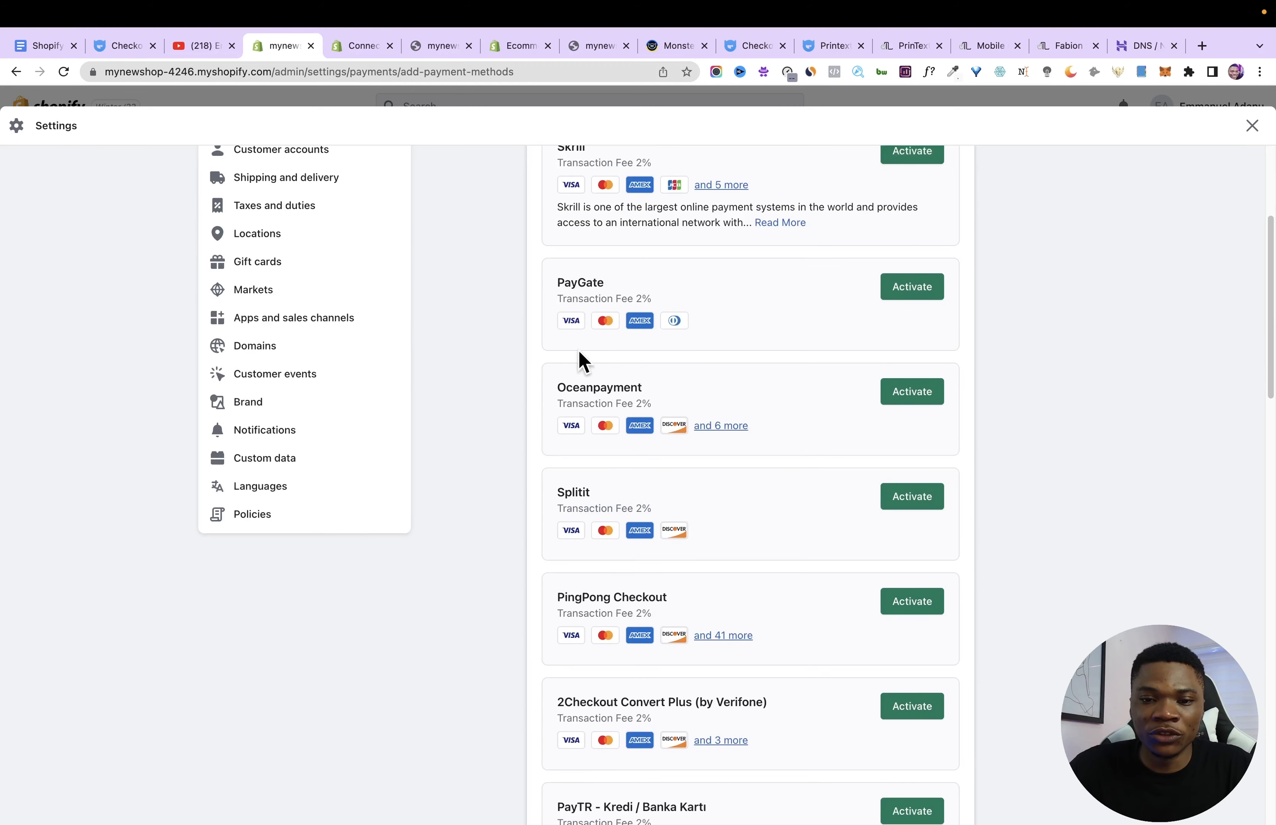
scroll(590, 397, "up", 5)
scroll(697, 526, "down", 5)
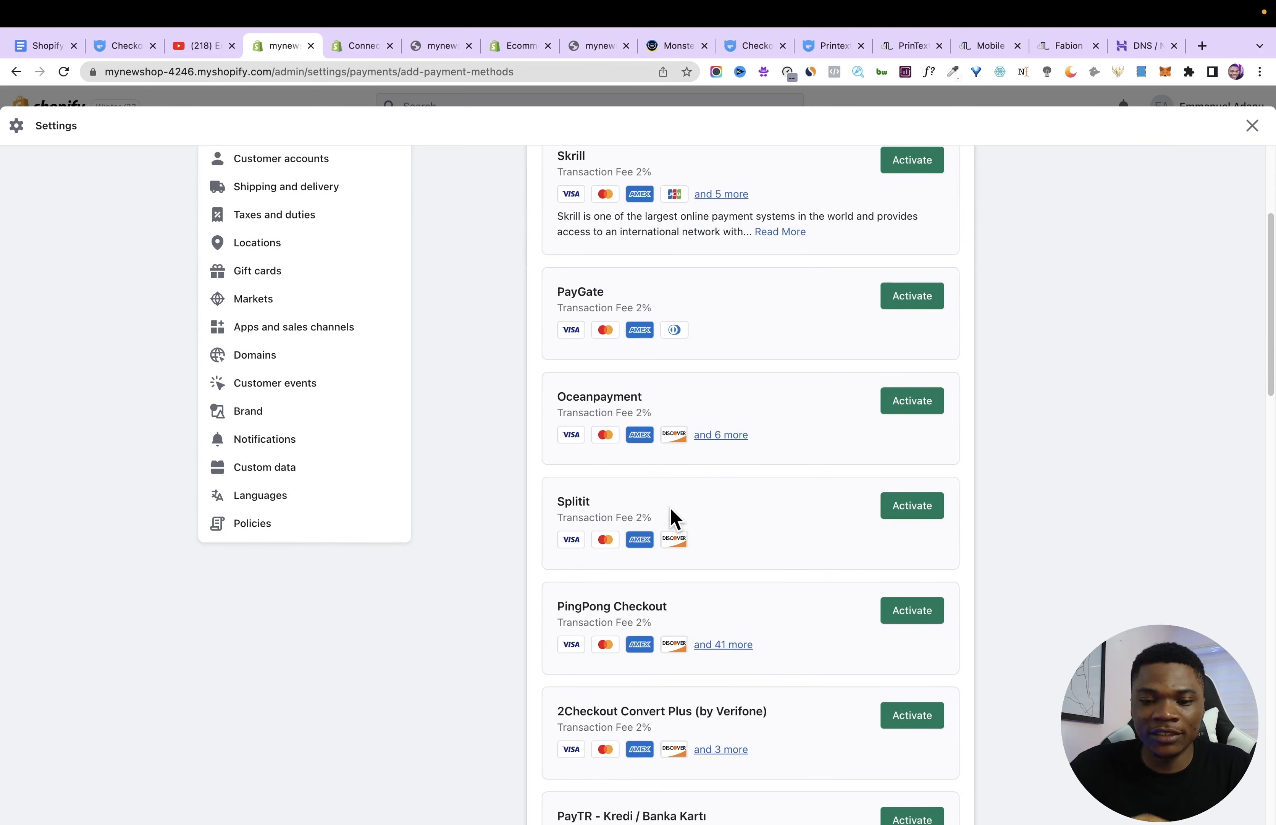
scroll(696, 483, "down", 10)
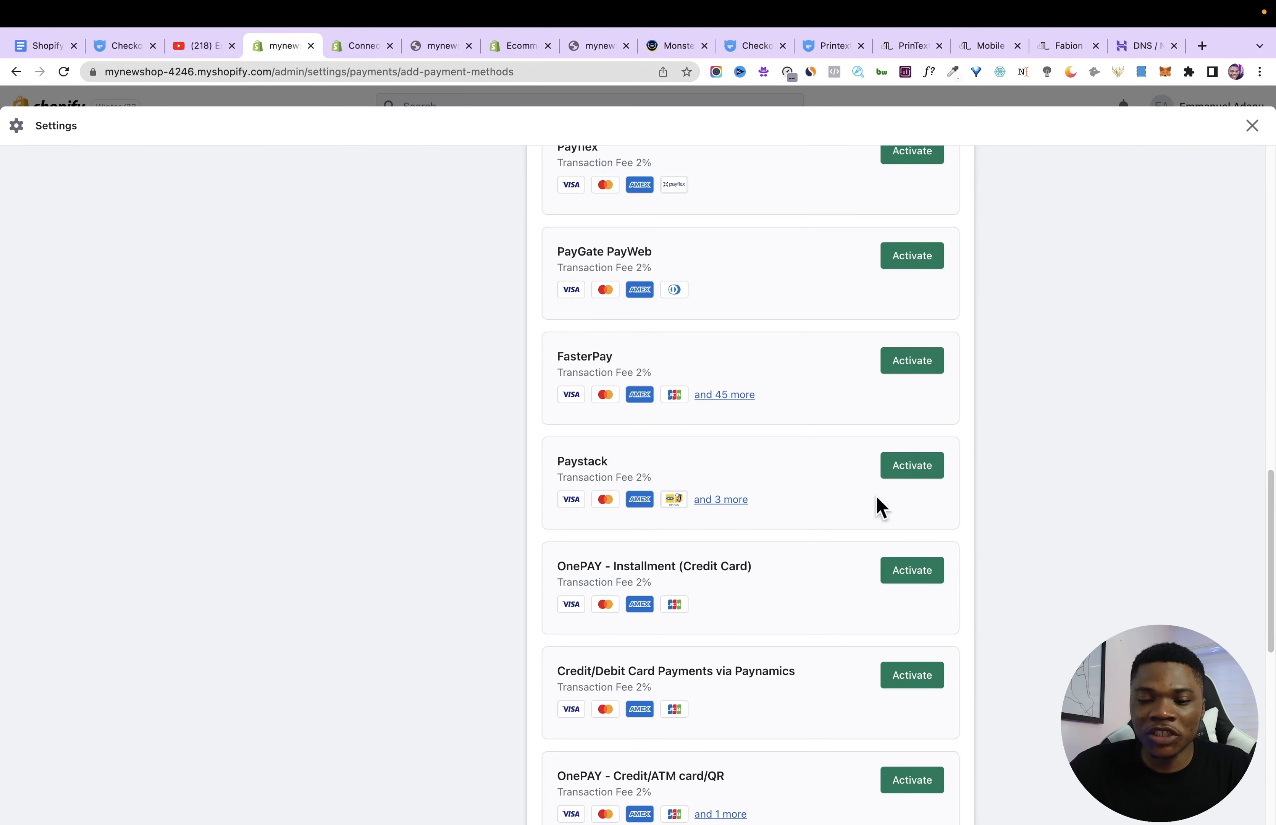
scroll(881, 507, "down", 12)
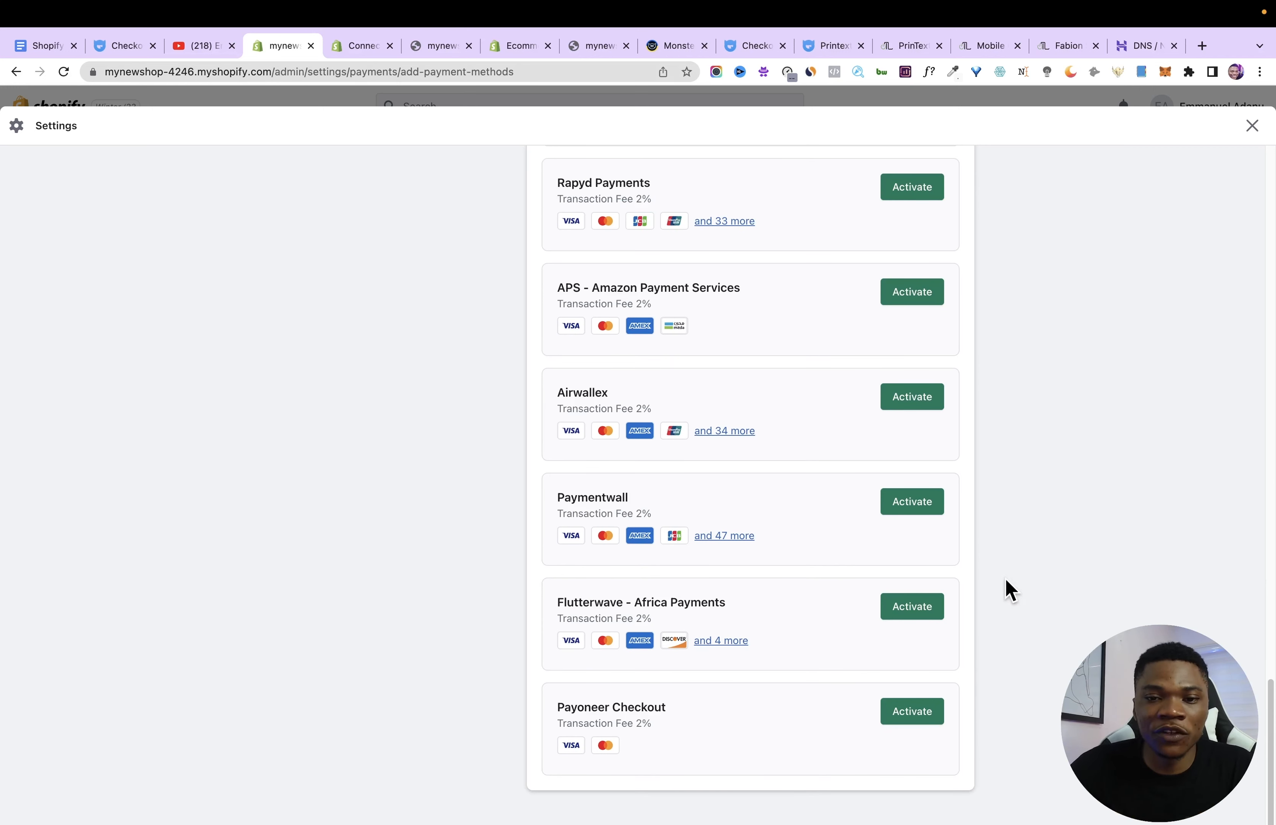
scroll(979, 603, "up", 5)
scroll(980, 623, "down", 3)
scroll(986, 646, "up", 15)
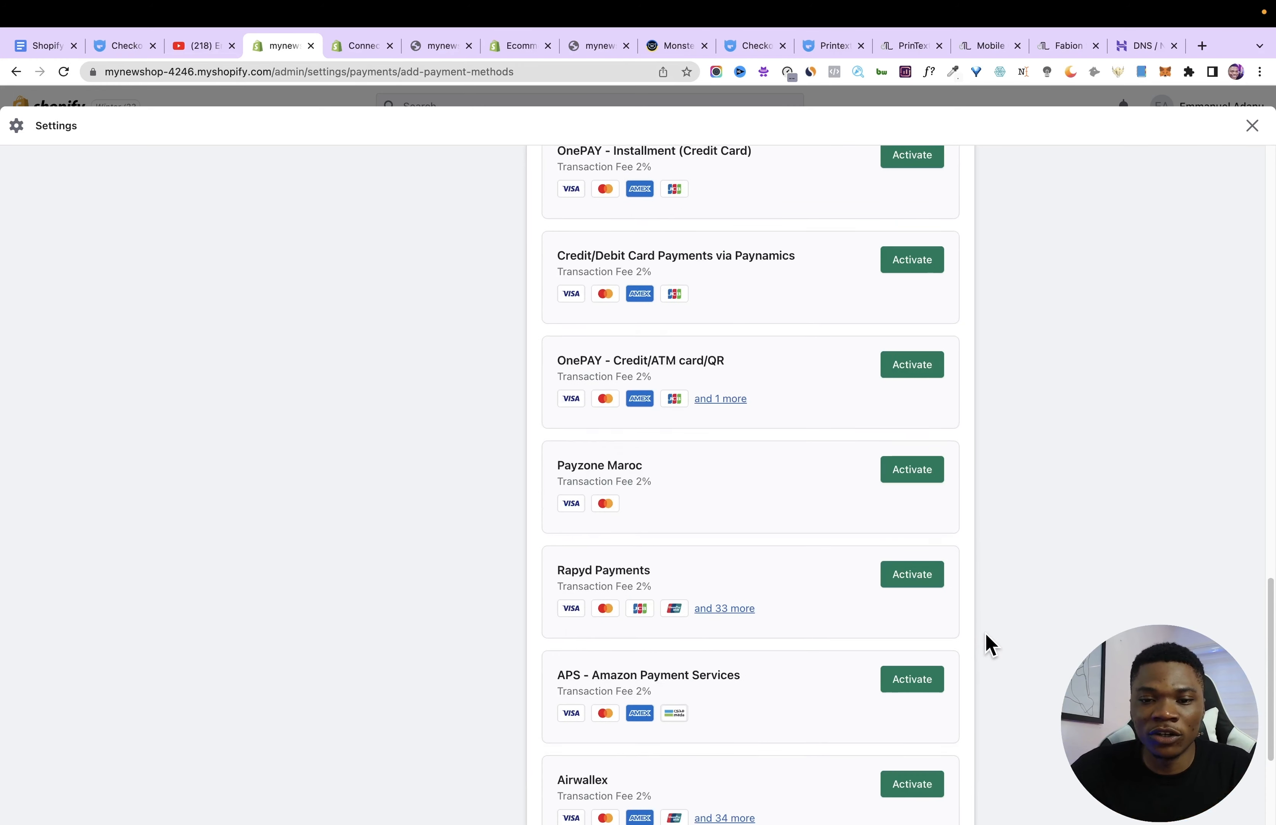
scroll(933, 550, "down", 8)
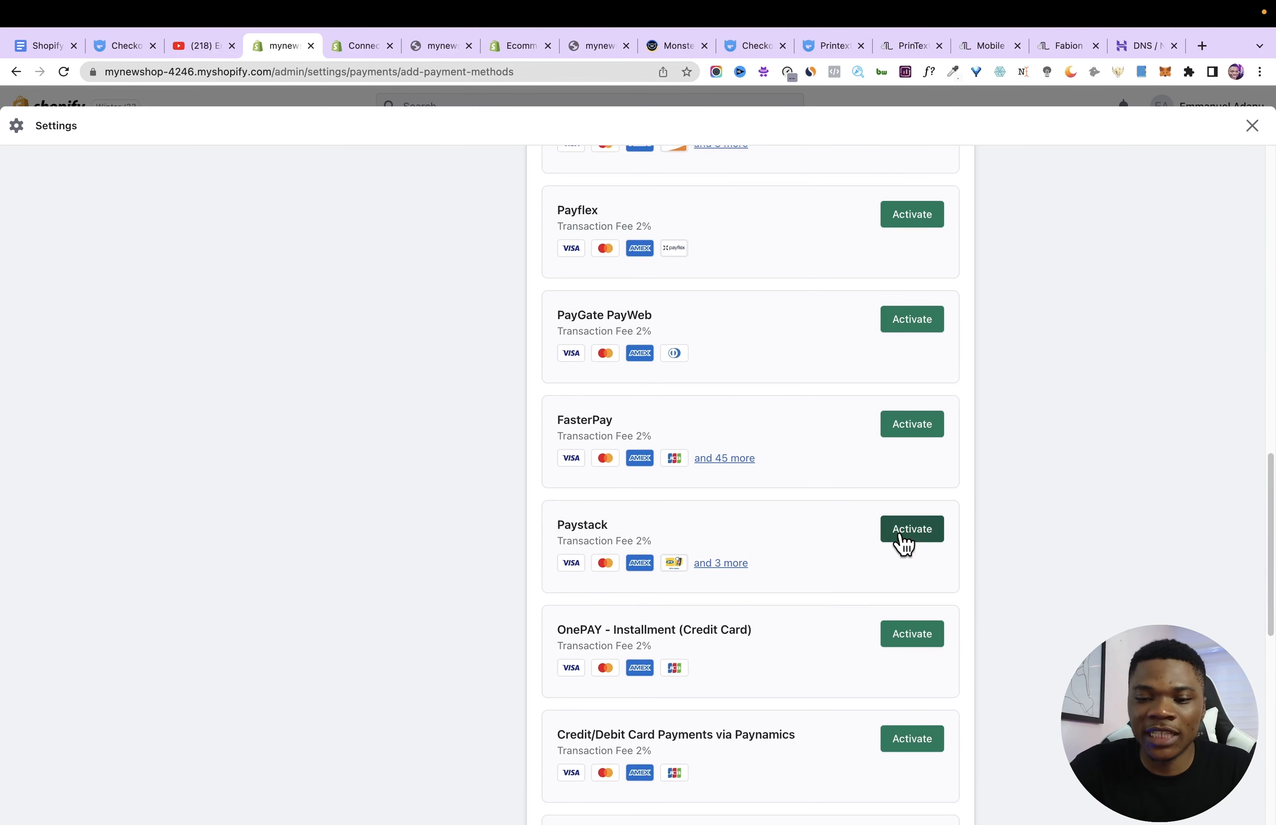
left_click(943, 529)
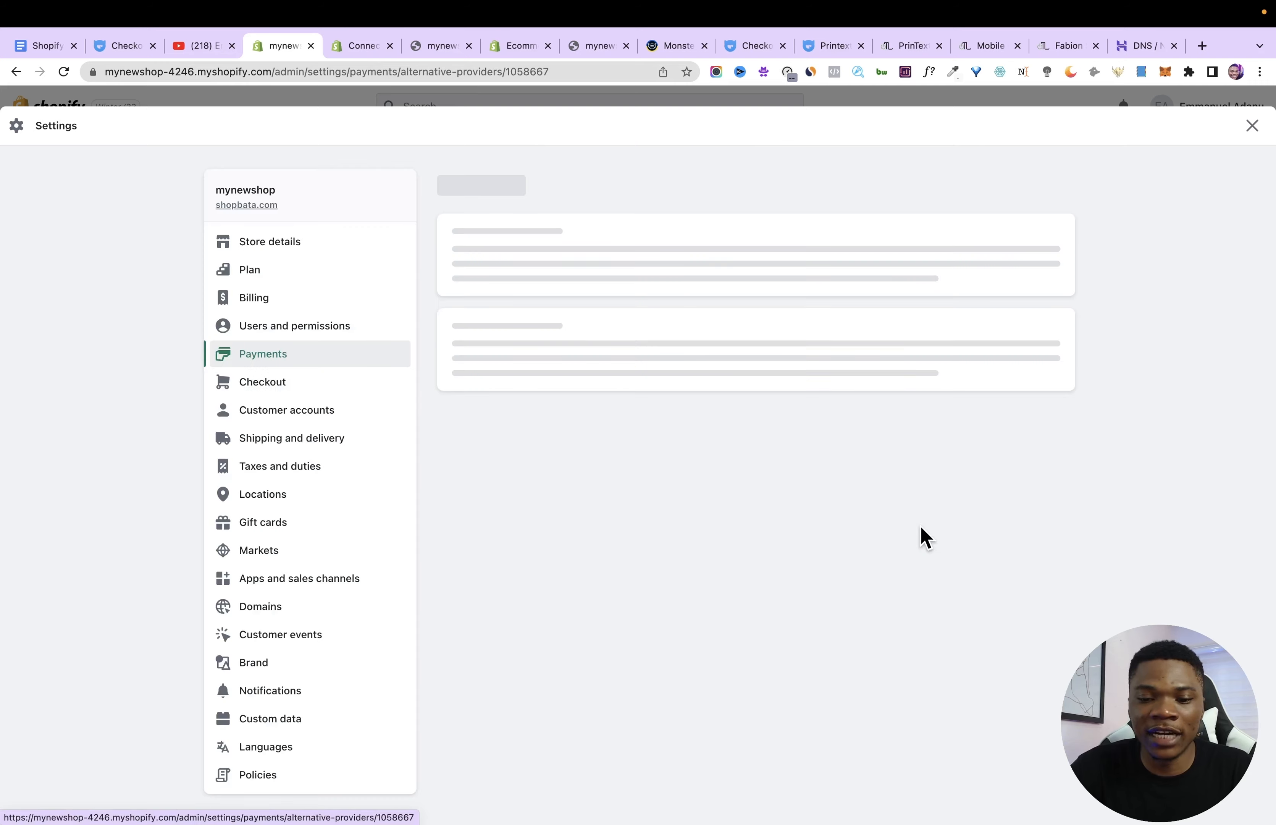
Install the Paystack app on the store, activate Paystack as payment provider, and close the settings.
left_click(933, 536)
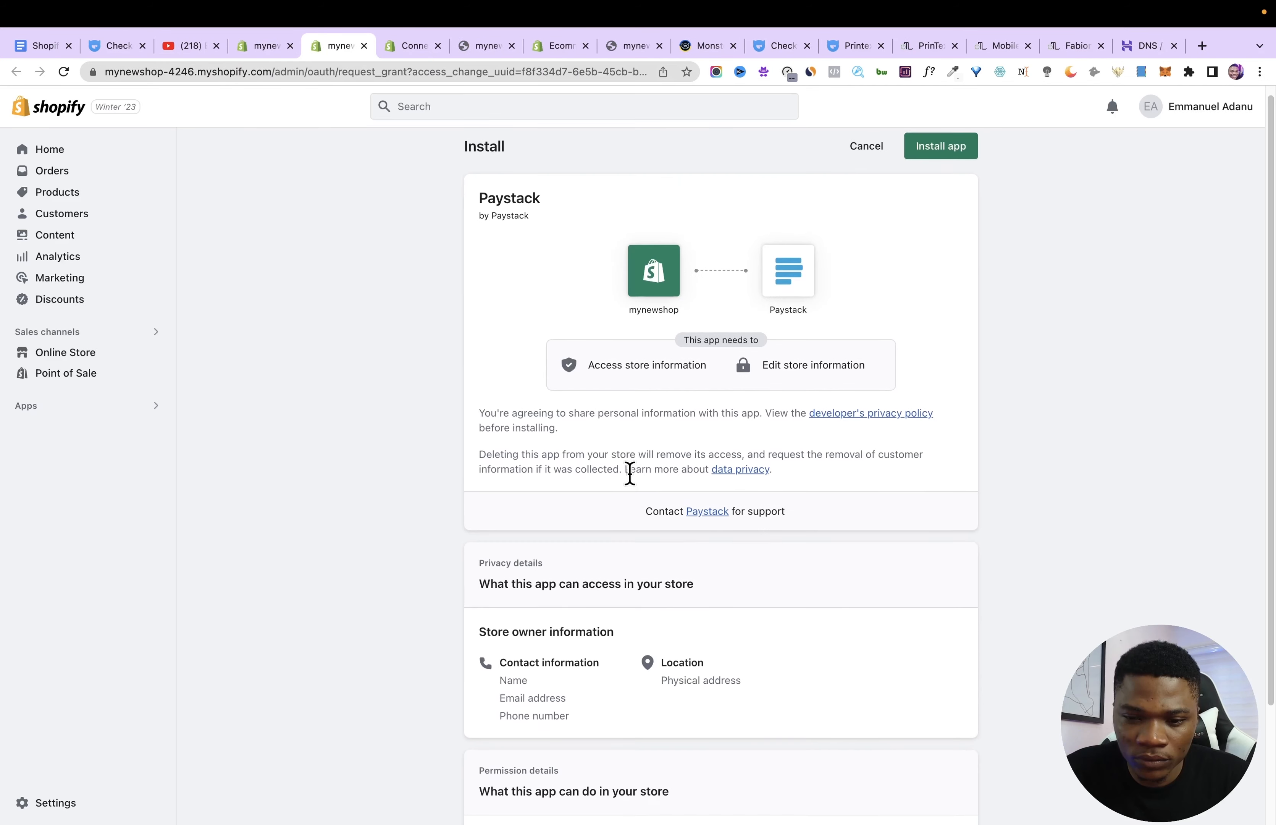
scroll(629, 472, "down", 3)
left_click(940, 762)
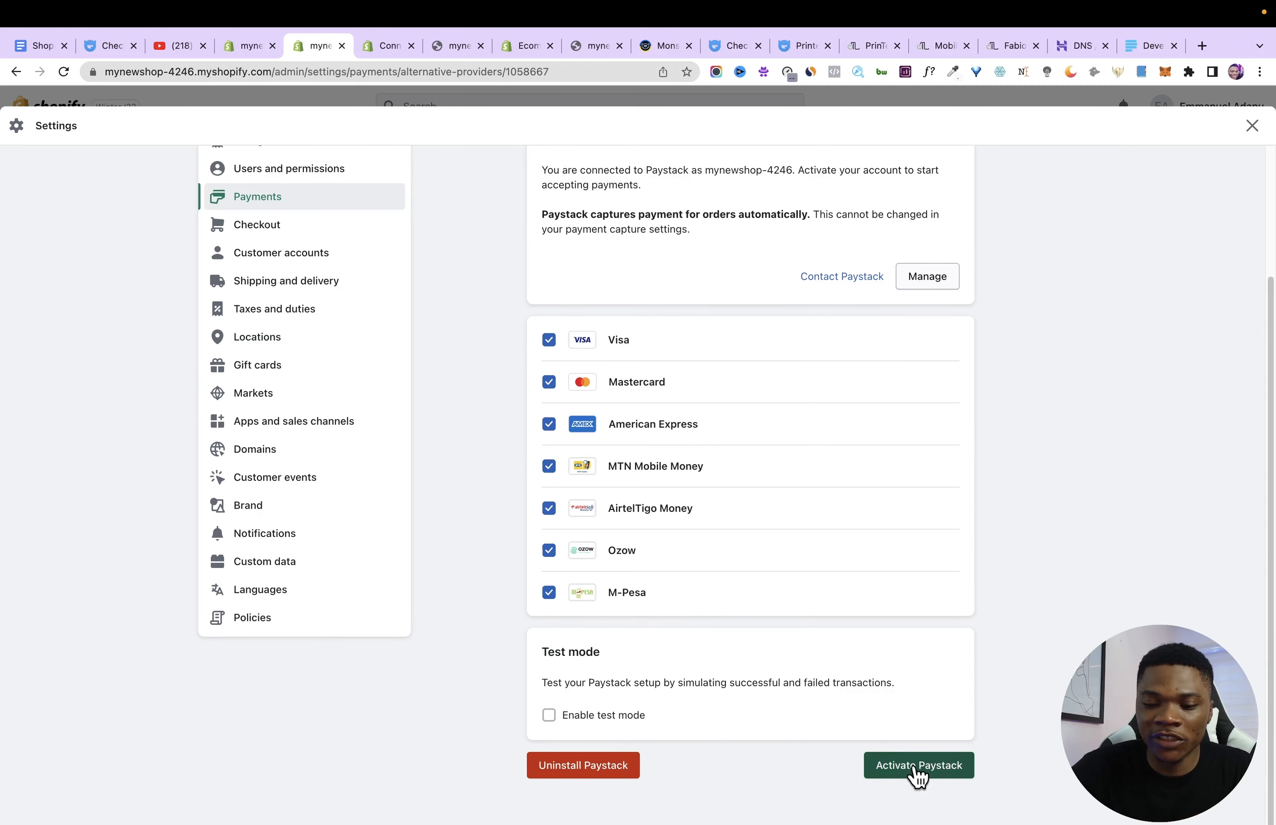
left_click(926, 766)
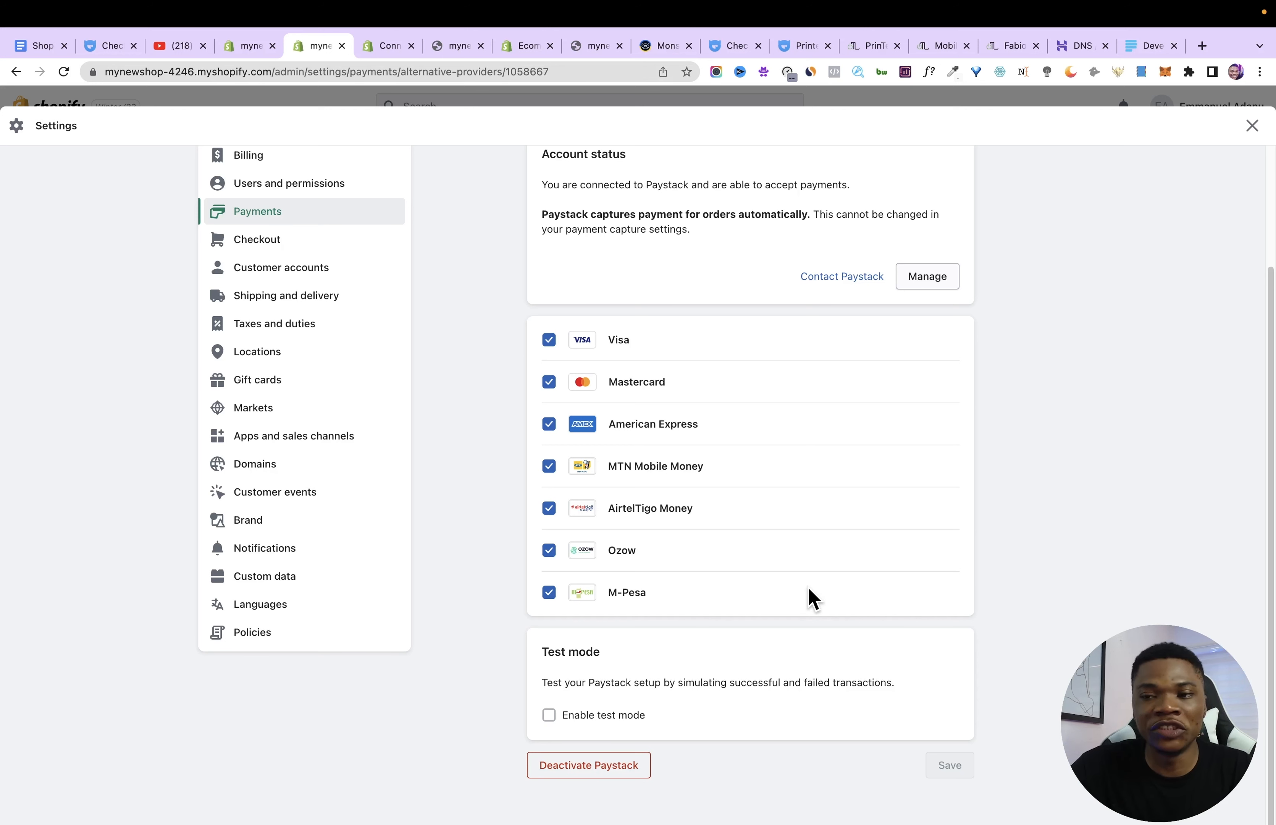
left_click(1254, 126)
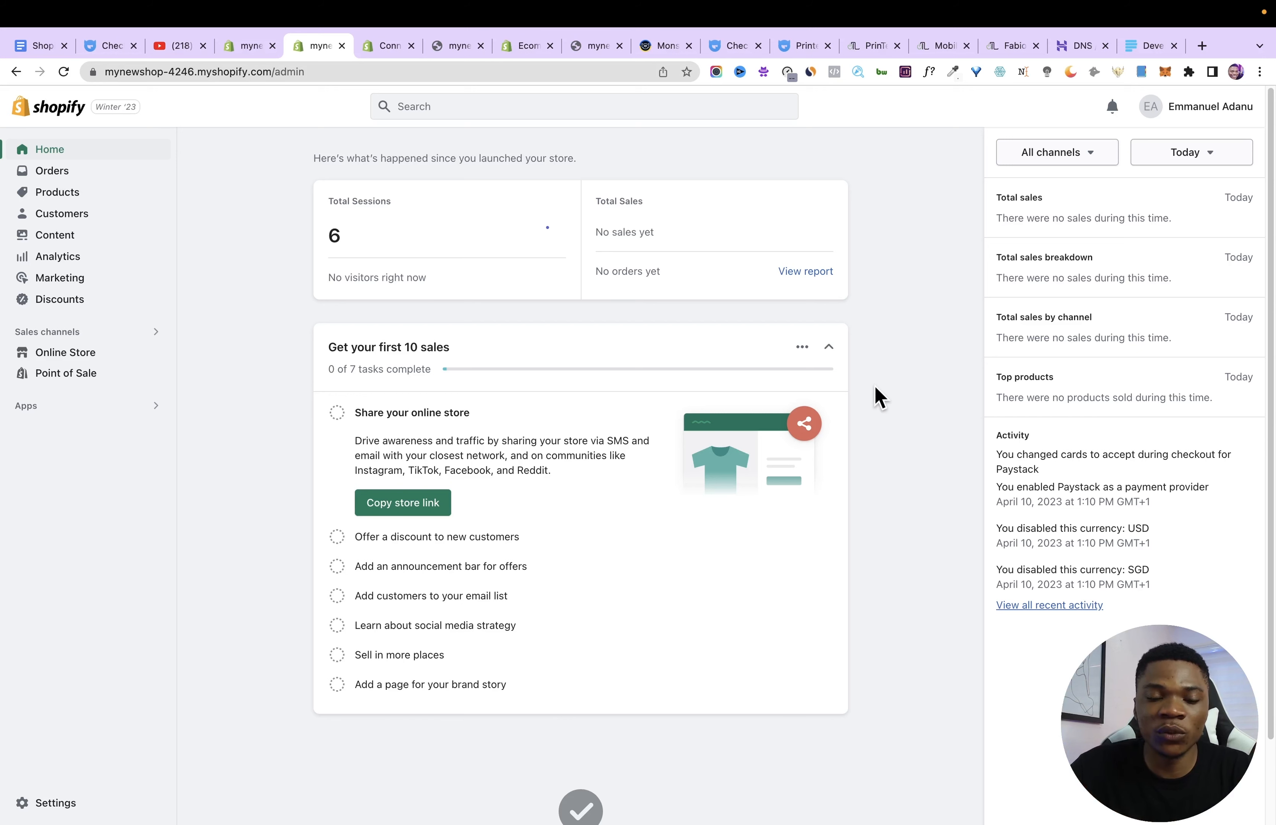
View the live storefront at shopbata.com from the online store's themes page and look over its homepage.
left_click(64, 357)
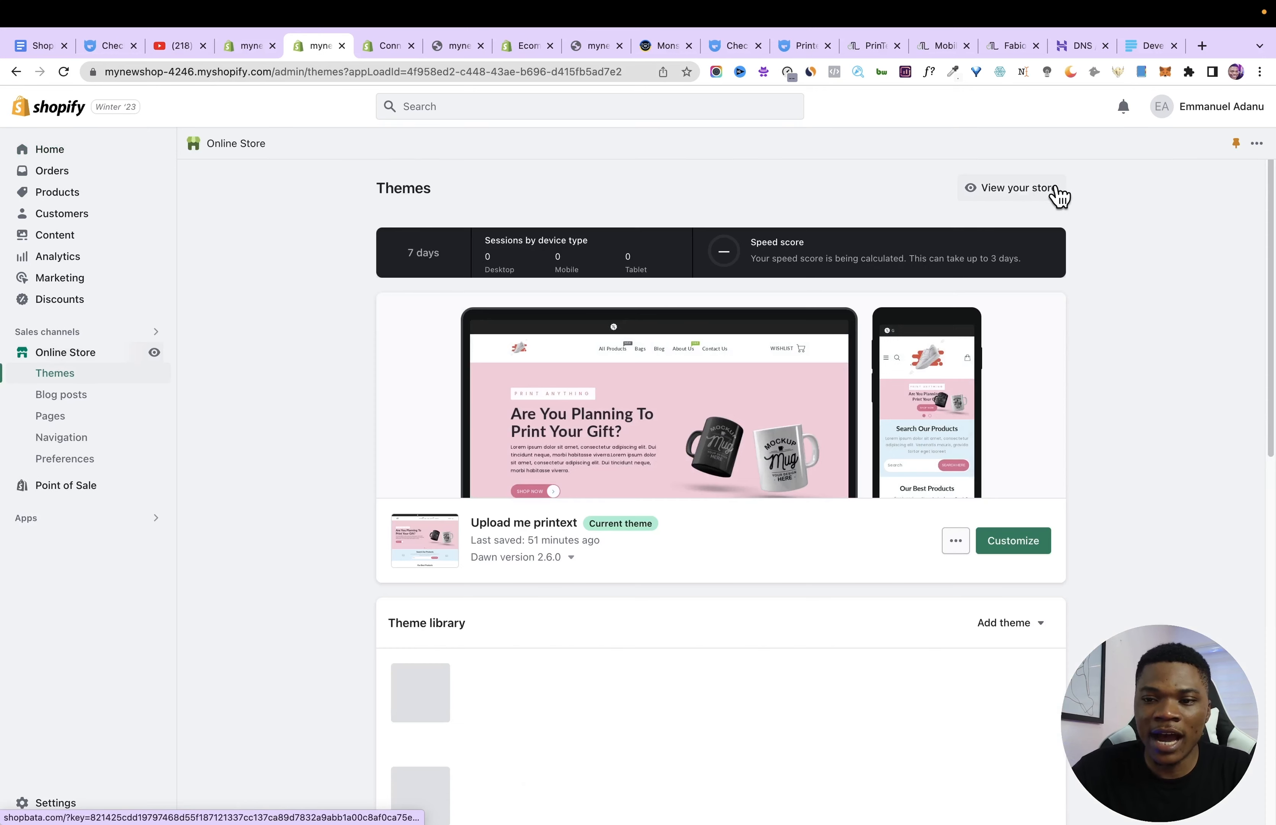
left_click(1004, 190)
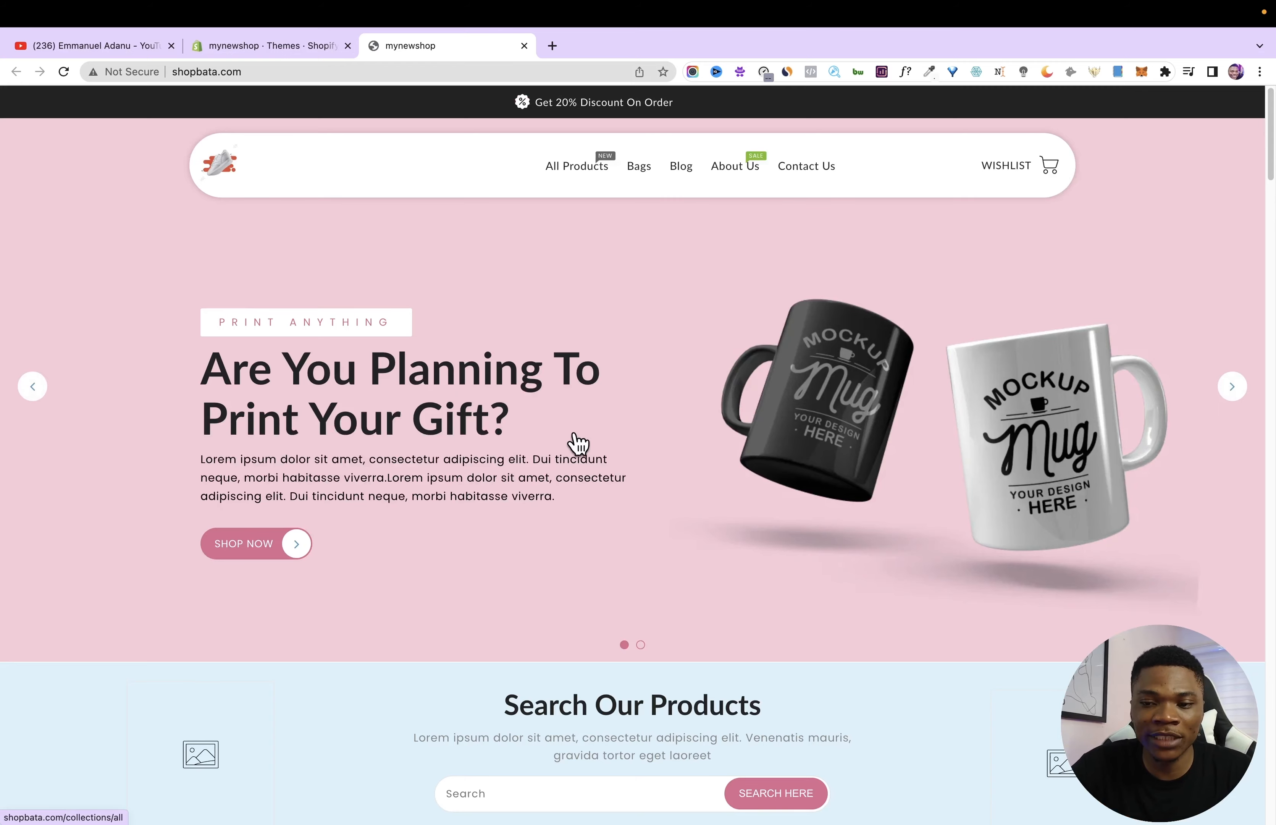
scroll(616, 462, "down", 15)
scroll(619, 461, "up", 15)
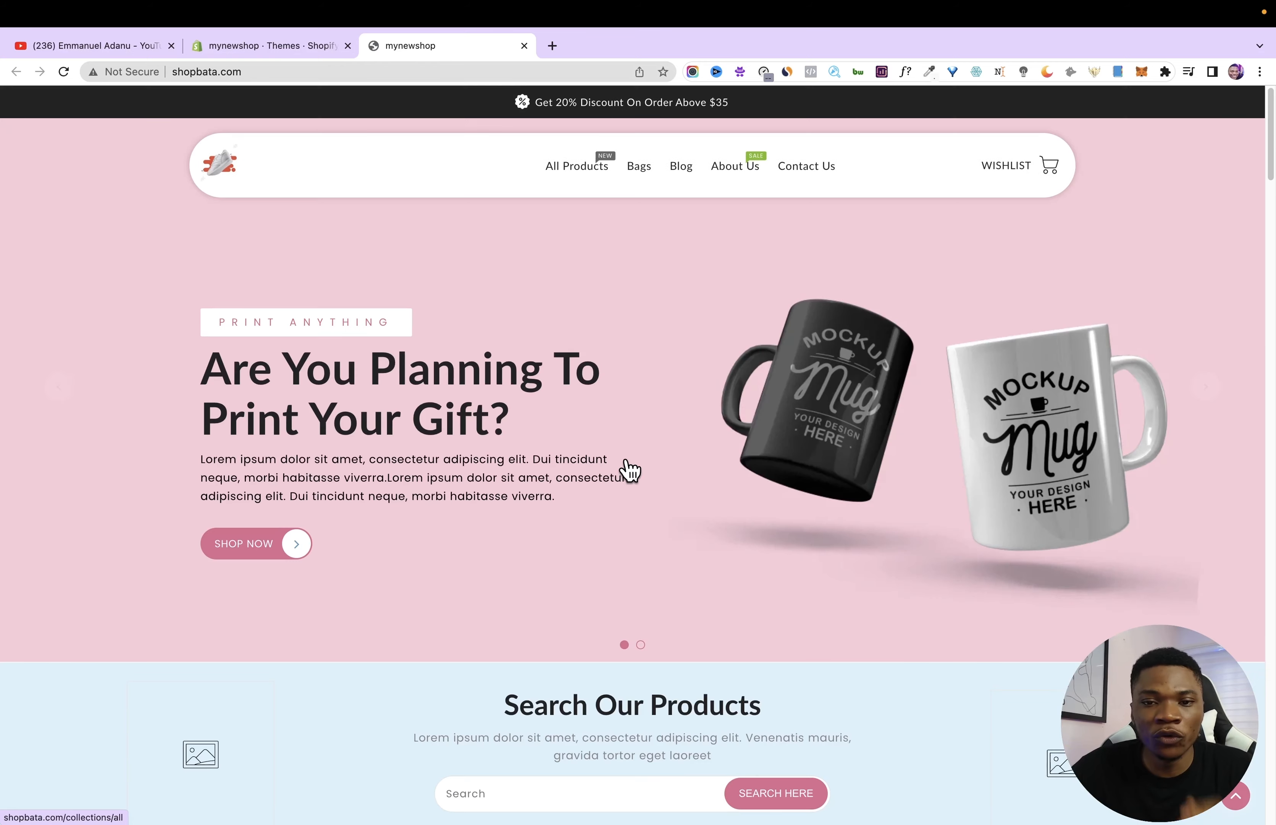
scroll(536, 424, "down", 3)
scroll(541, 493, "up", 3)
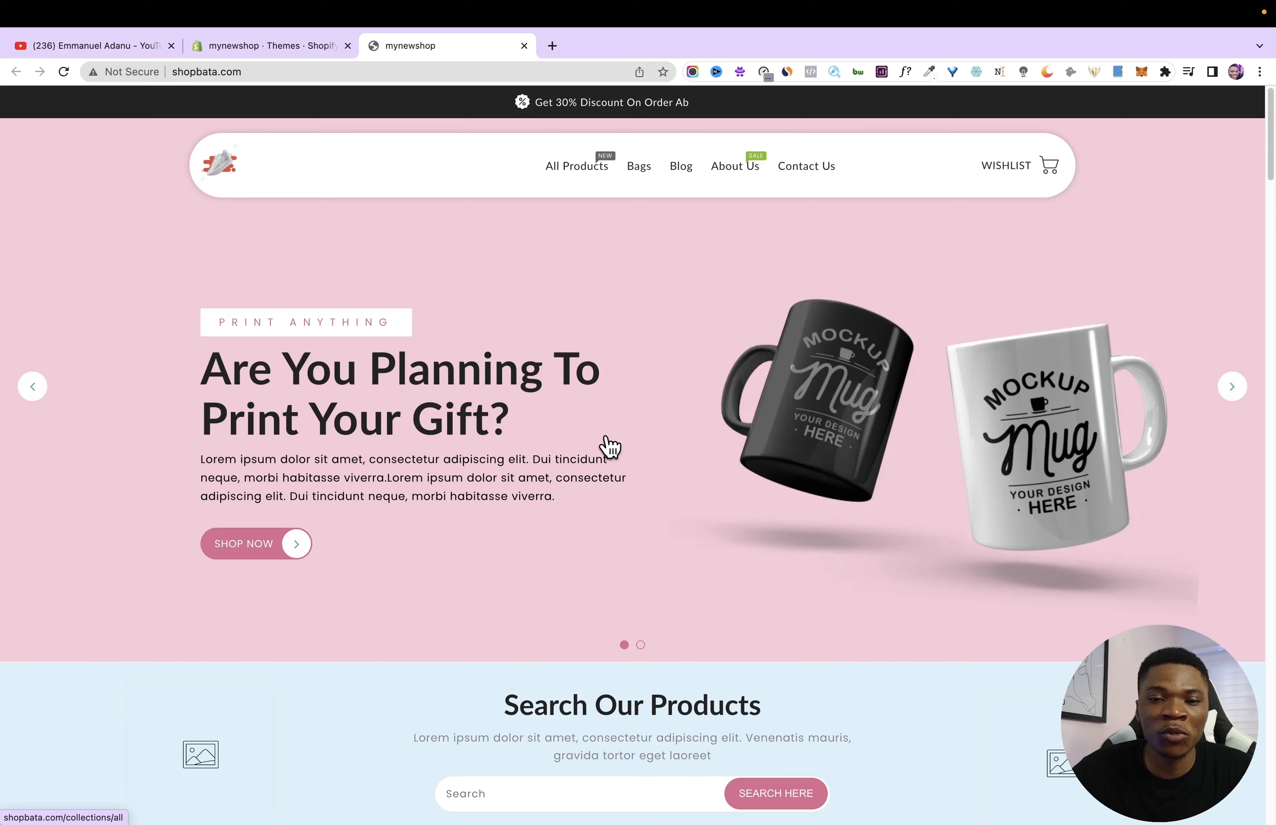
View the Classic Bag product page from the storefront's full product list and look through its details.
left_click(584, 167)
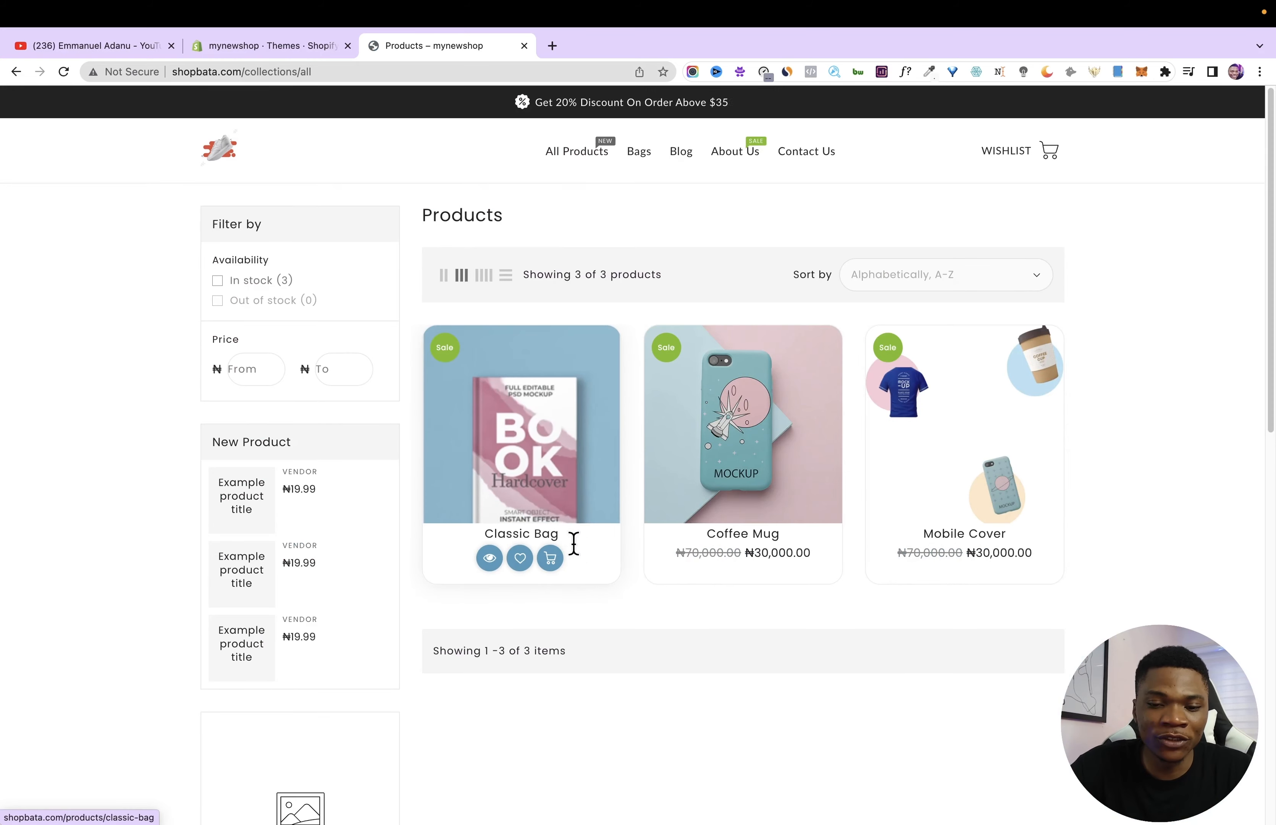
left_click(589, 547)
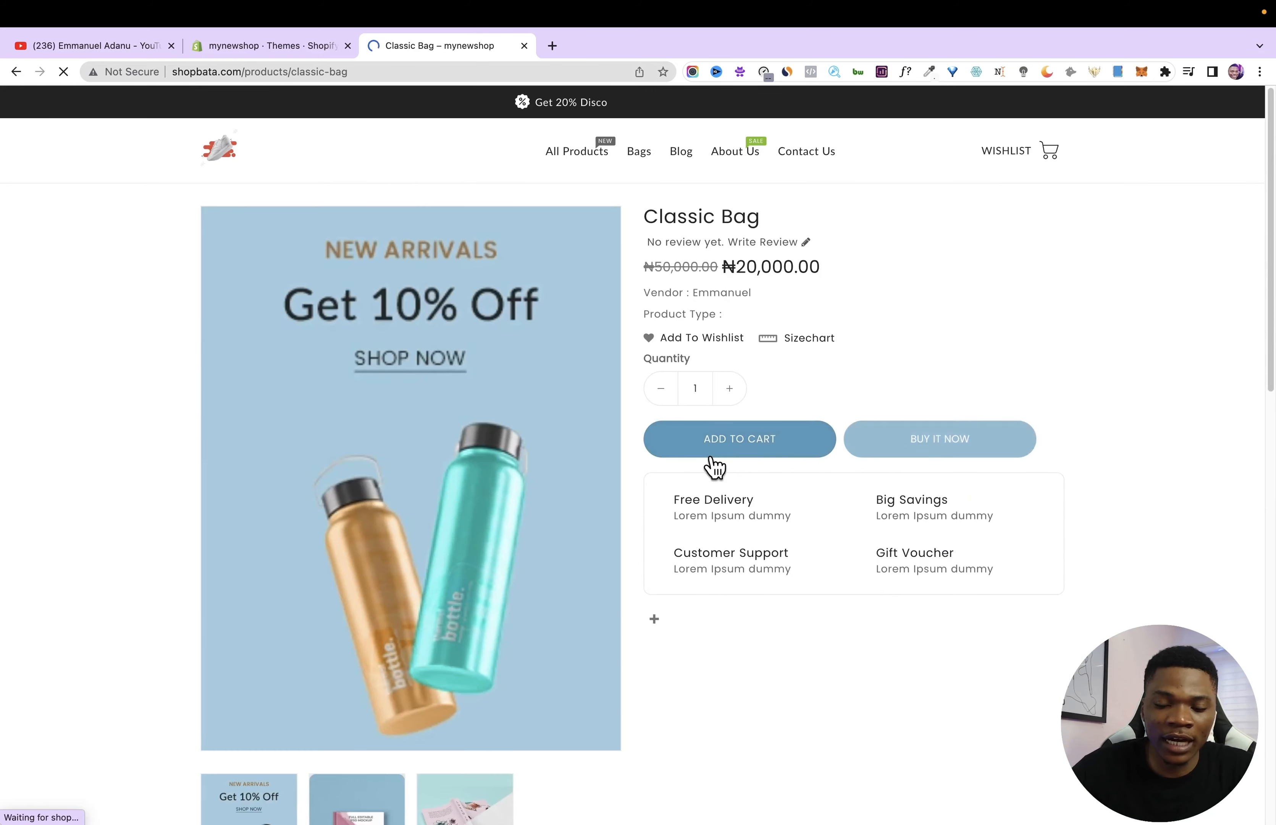
scroll(98, 560, "down", 10)
scroll(98, 561, "down", 5)
scroll(691, 548, "up", 15)
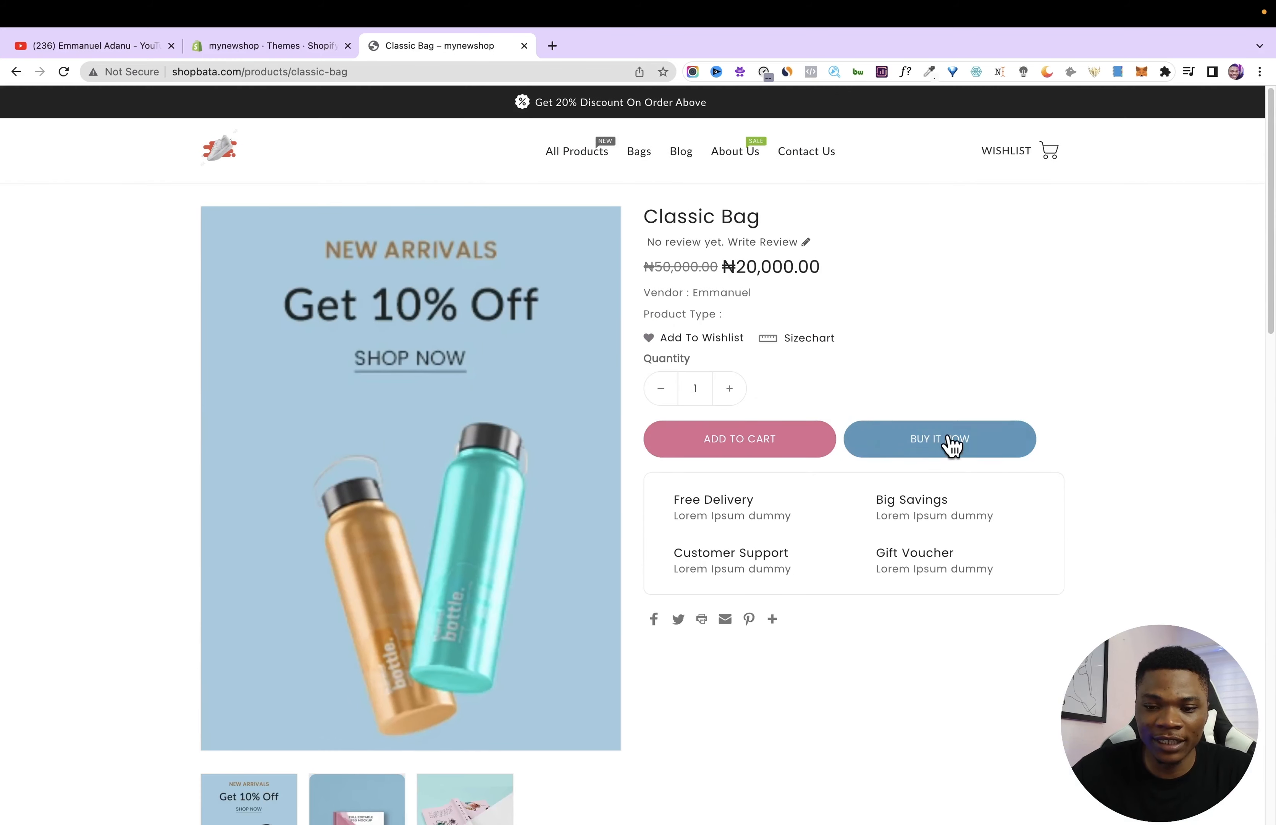
Check the immediate-purchase checkout page for the Classic Bag, and return to the storefront homepage without ordering.
left_click(956, 456)
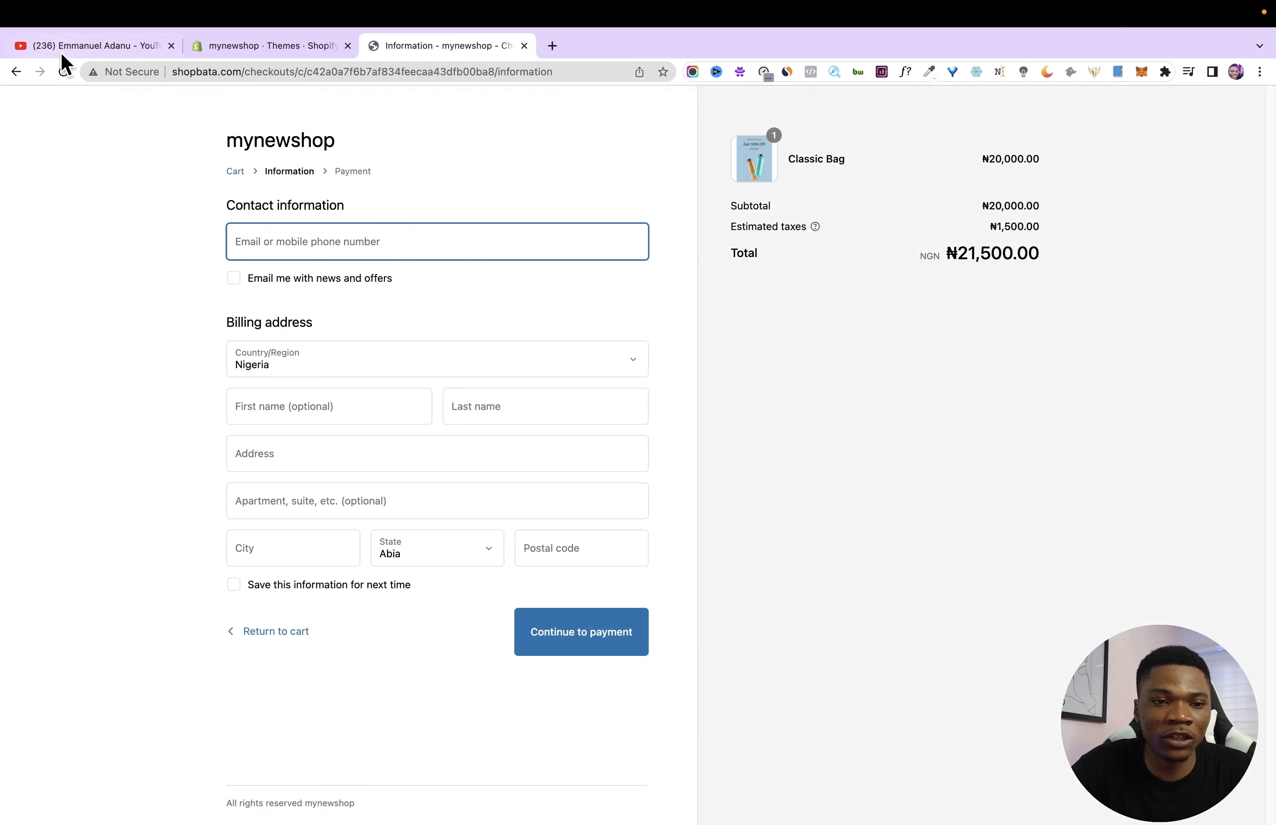
left_click(16, 71)
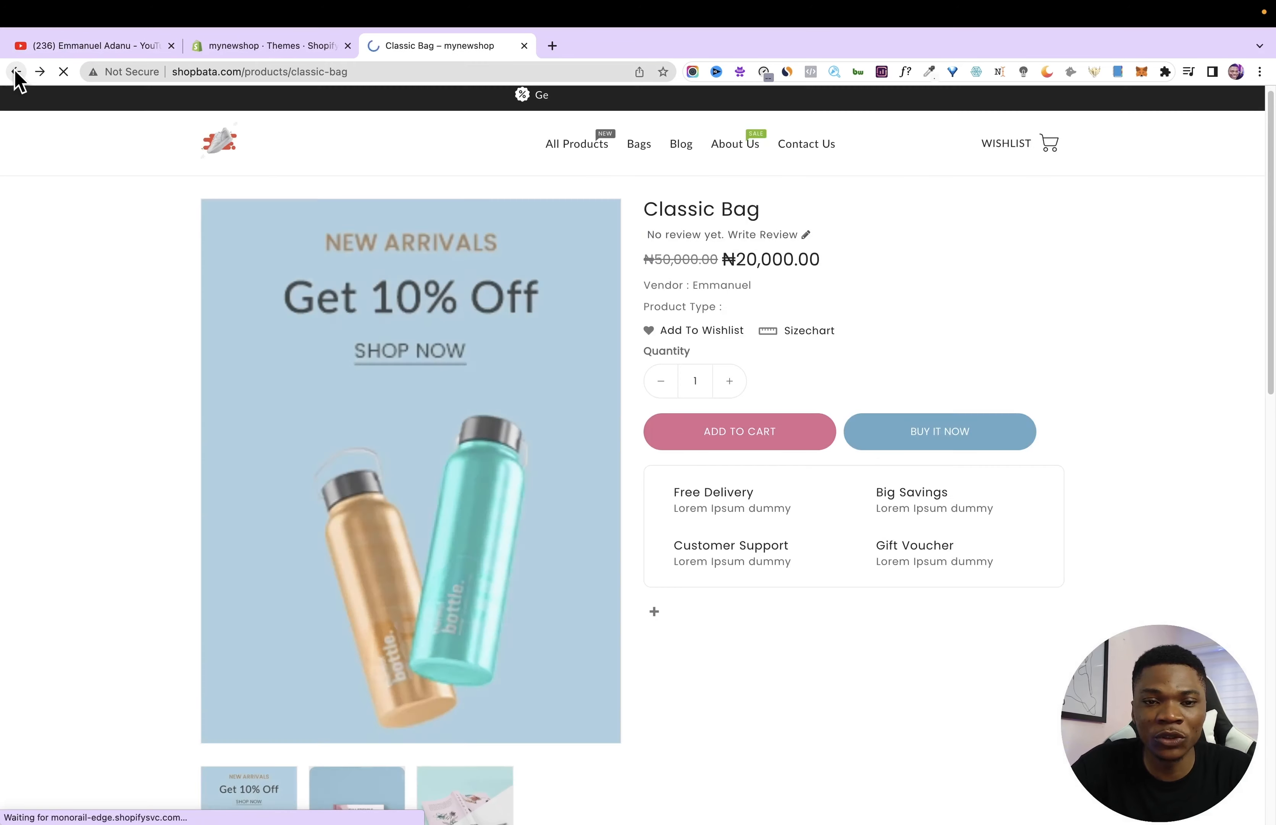
left_click(227, 143)
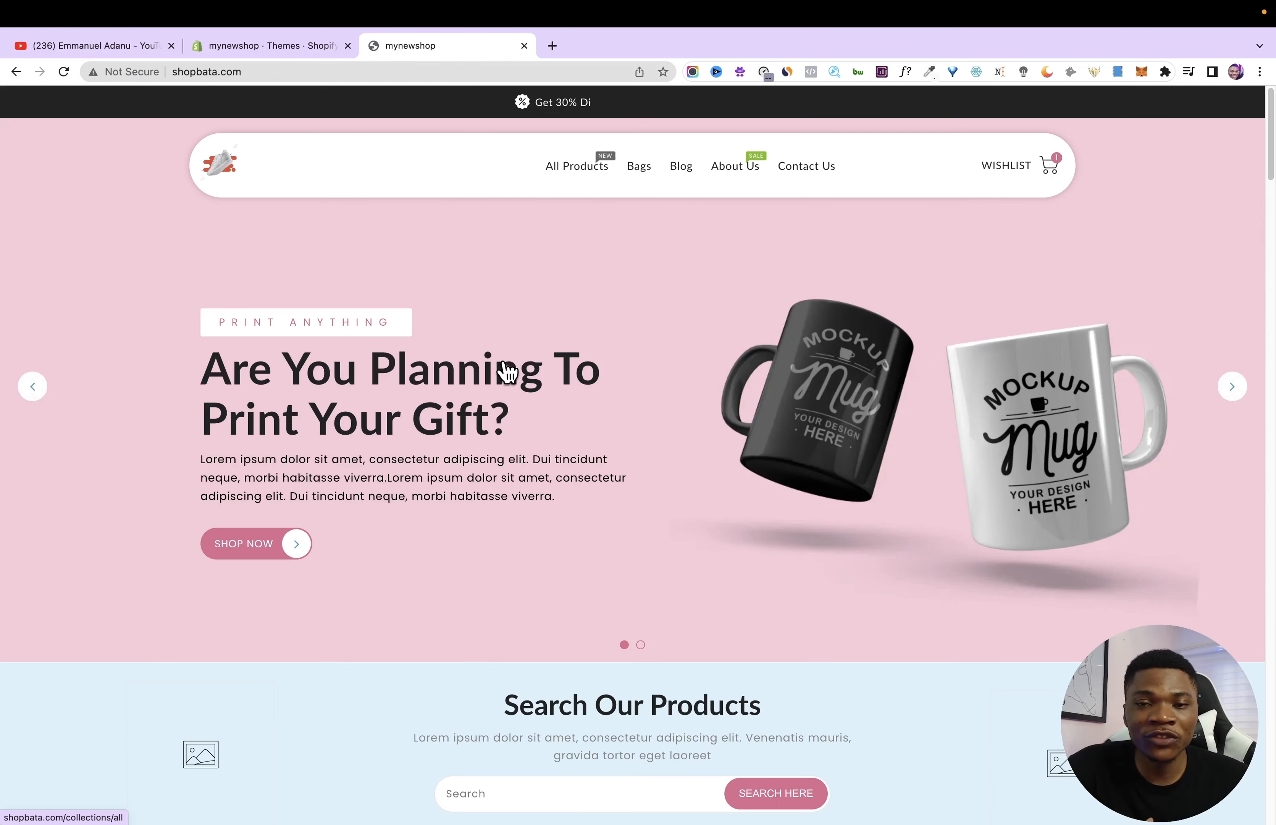